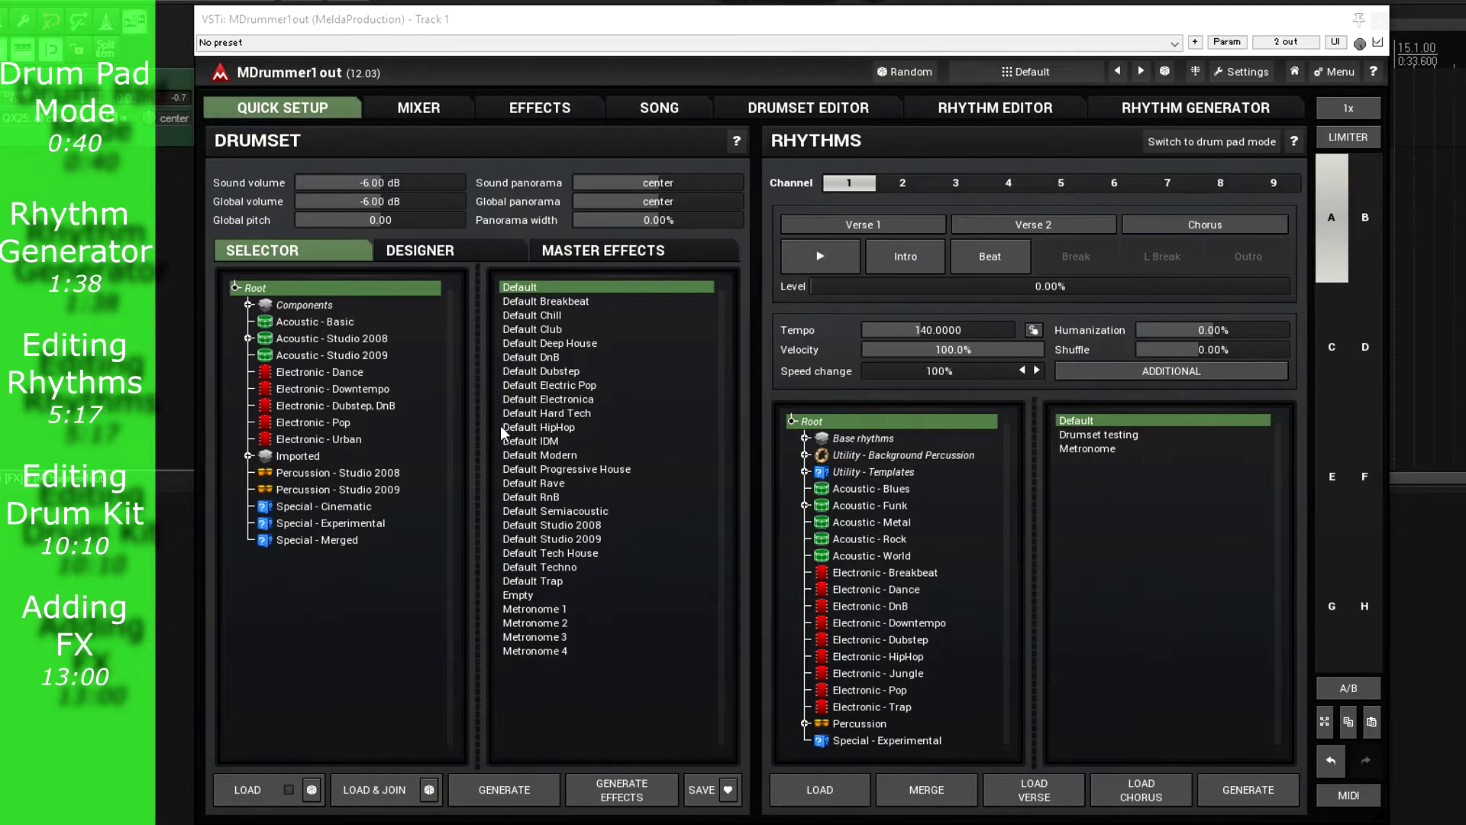
Load the Electronic - Urban Trap 07 kit and lower the sound volume to about -10 dB
{"action": "left_click", "coordinate": [346, 442]}
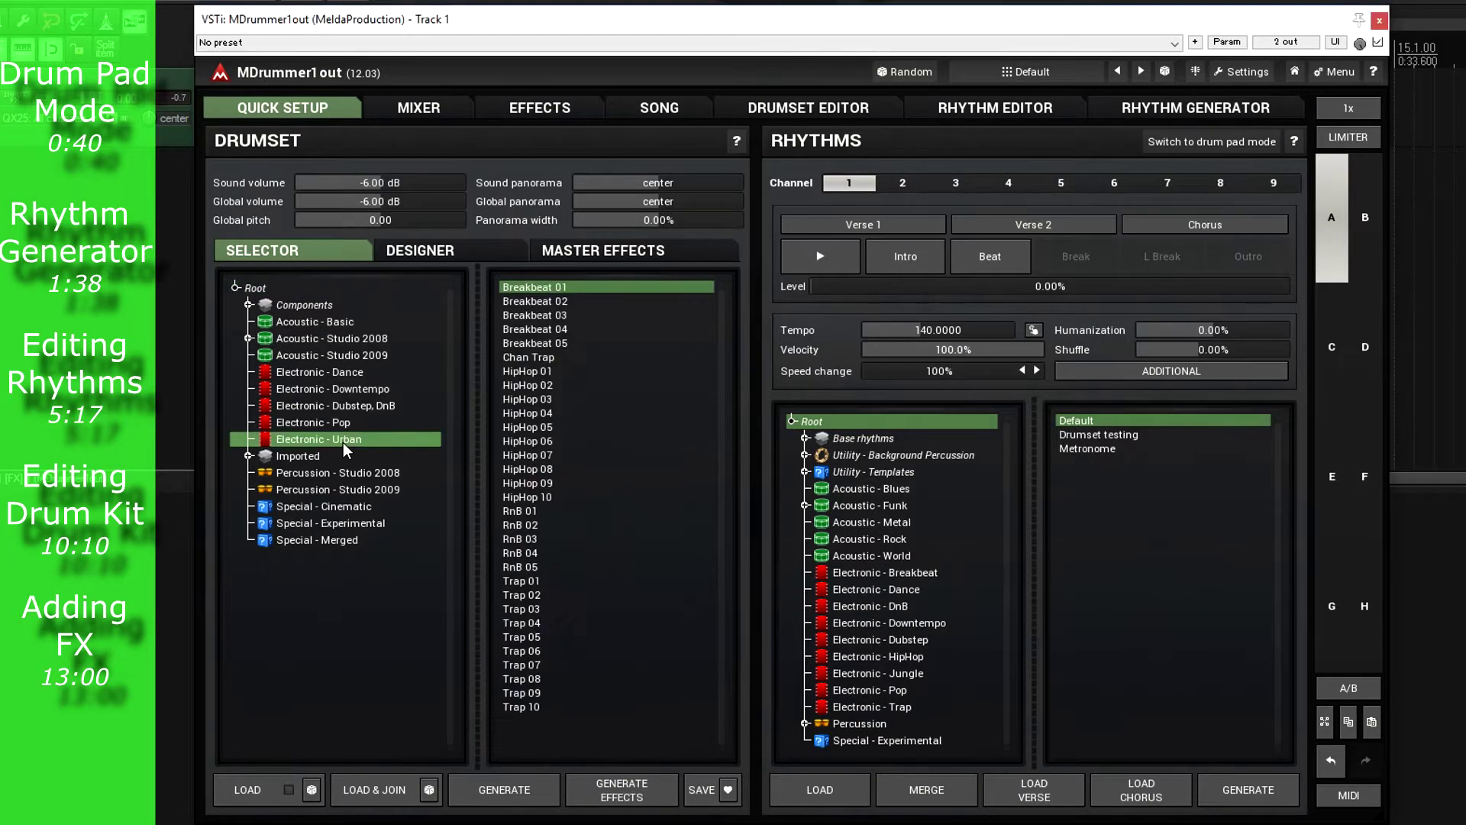
{"action": "left_click", "coordinate": [527, 665]}
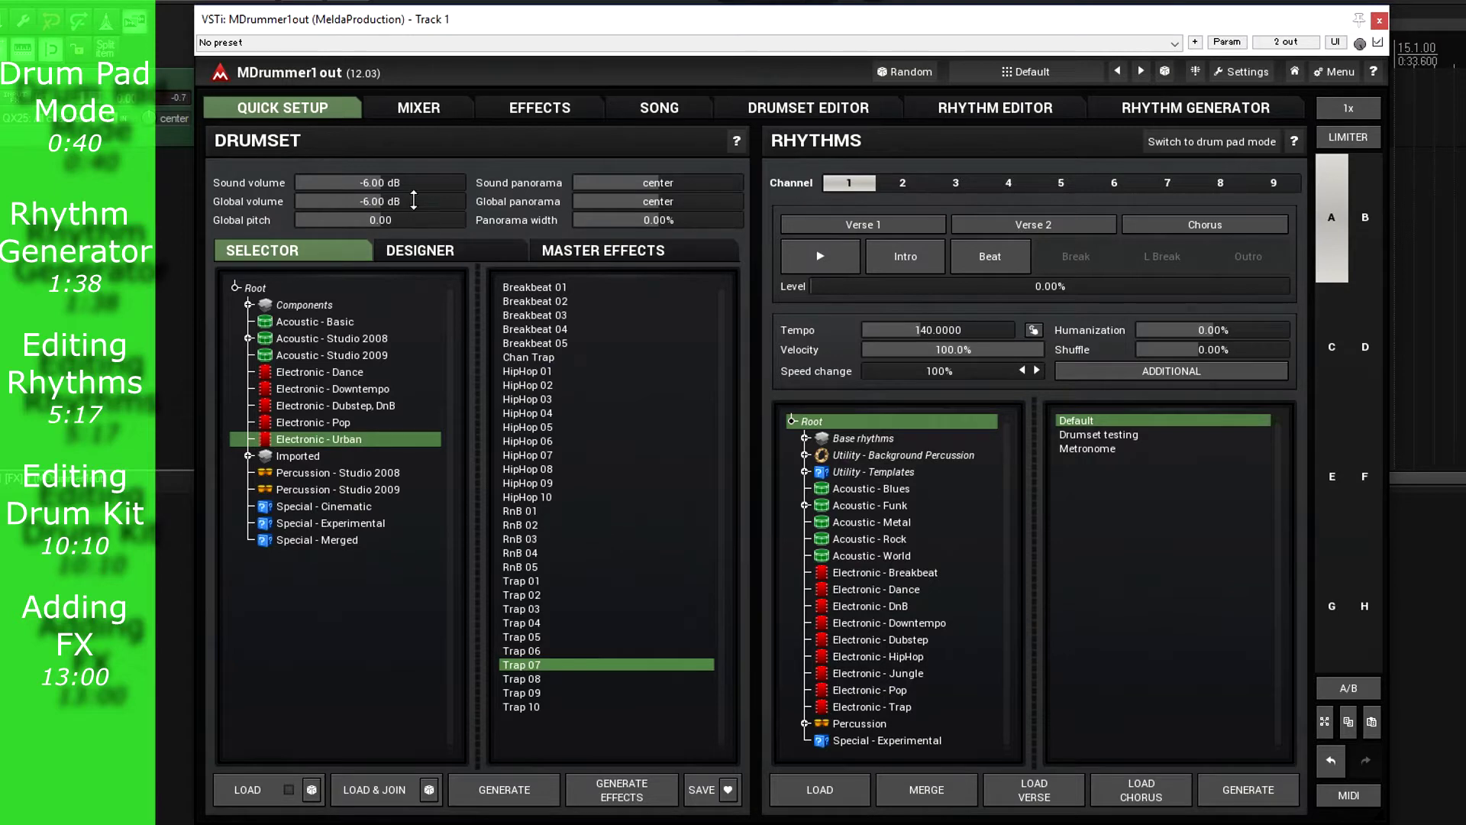
{"action": "left_click_drag", "start_coordinate": [412, 183], "coordinate": [411, 228]}
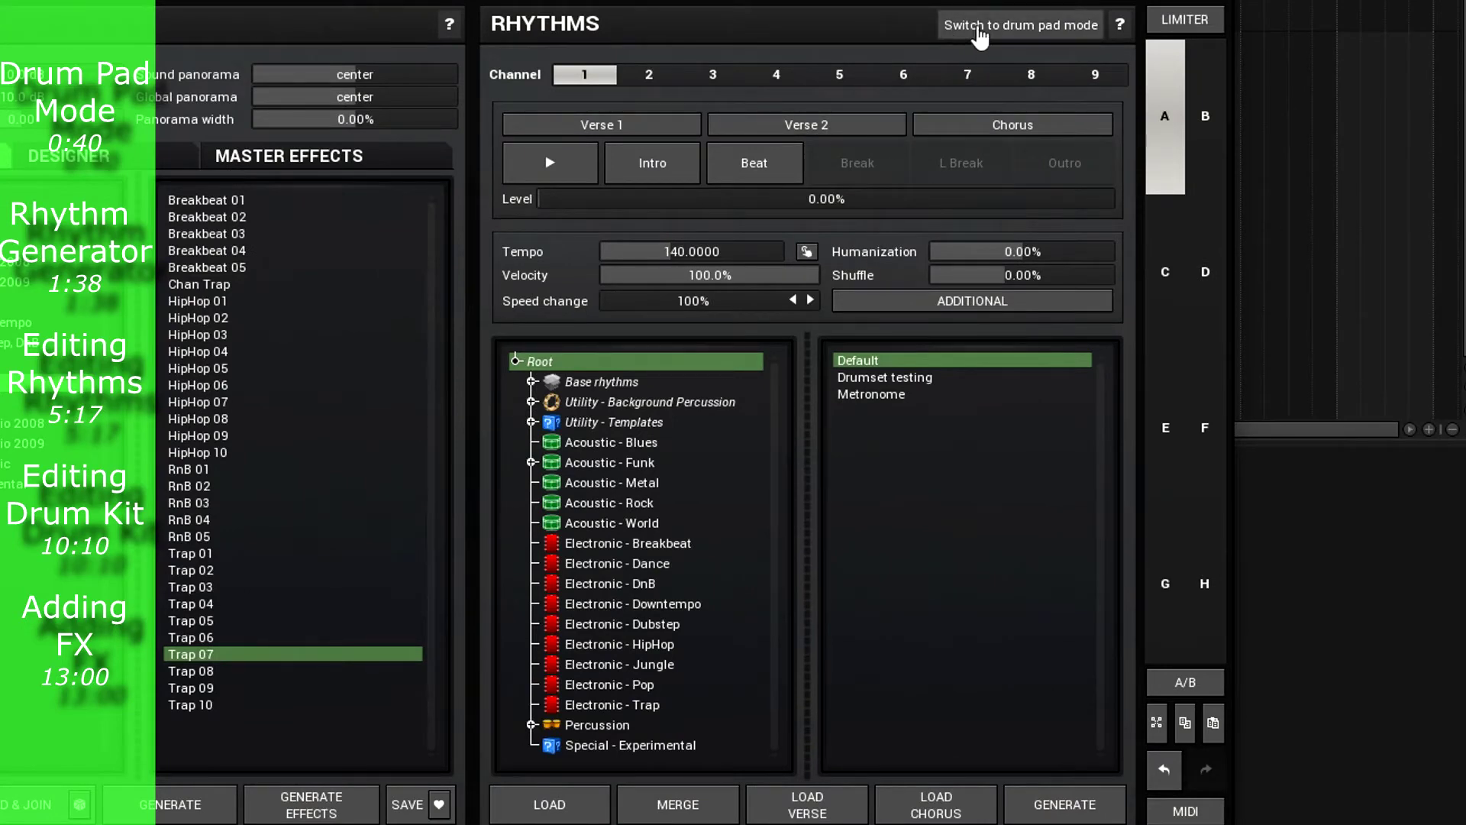
Switch to drum pad mode, audition Trap 02 and Trap 04, then return to Trap 07
{"action": "left_click", "coordinate": [1009, 43]}
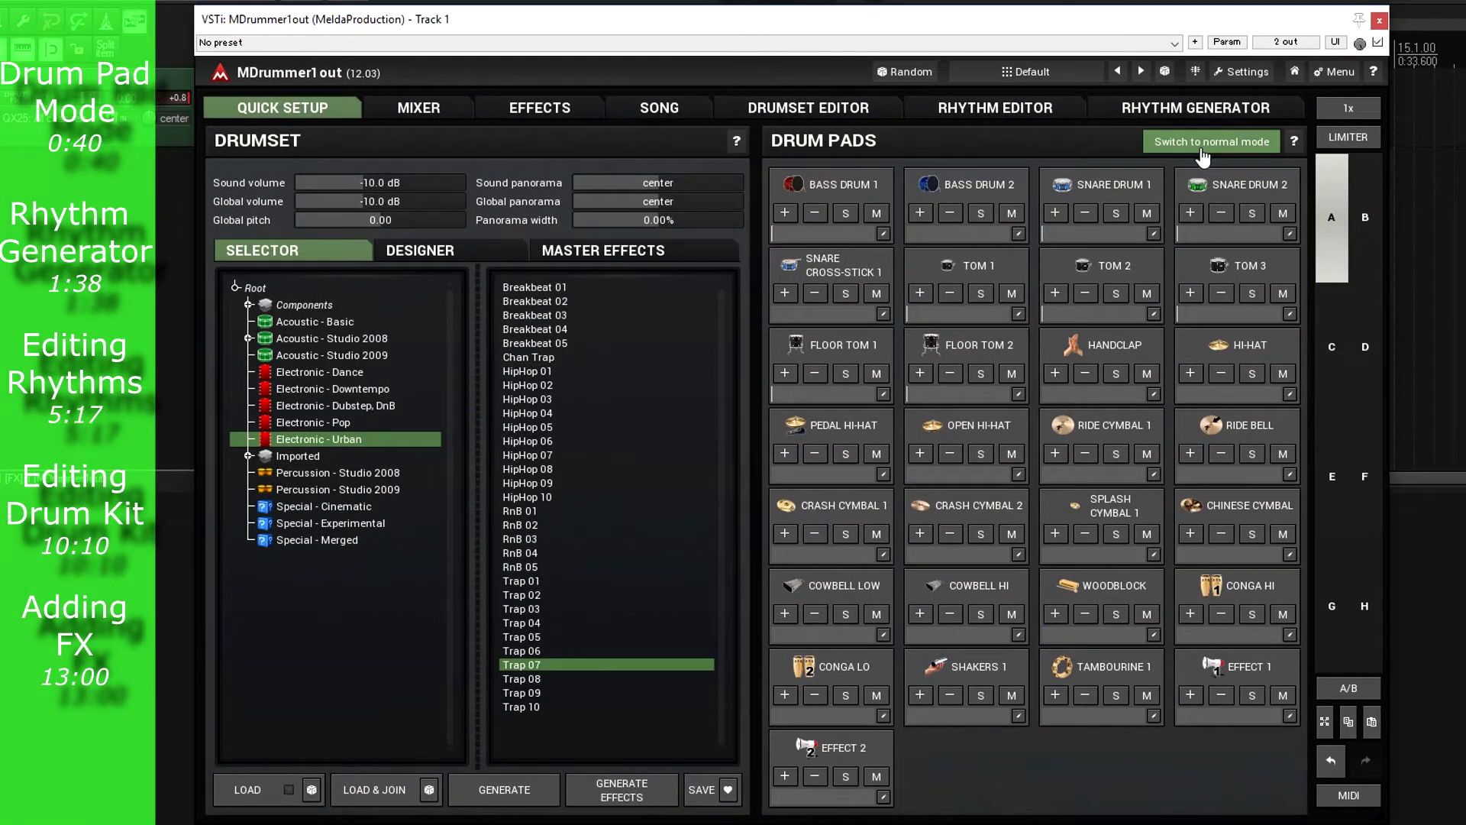
{"action": "left_click", "coordinate": [539, 594]}
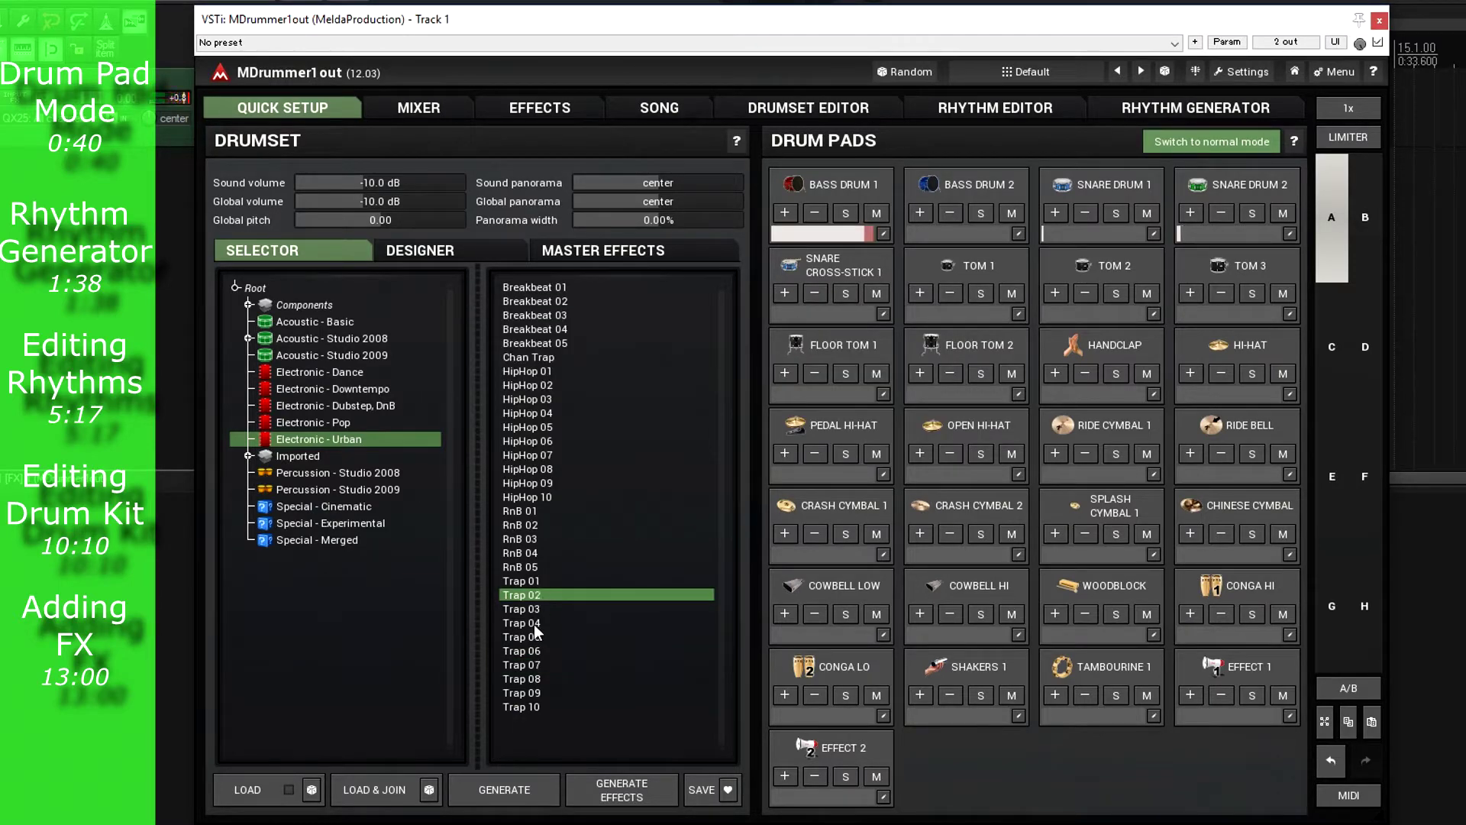
{"action": "left_click", "coordinate": [534, 623]}
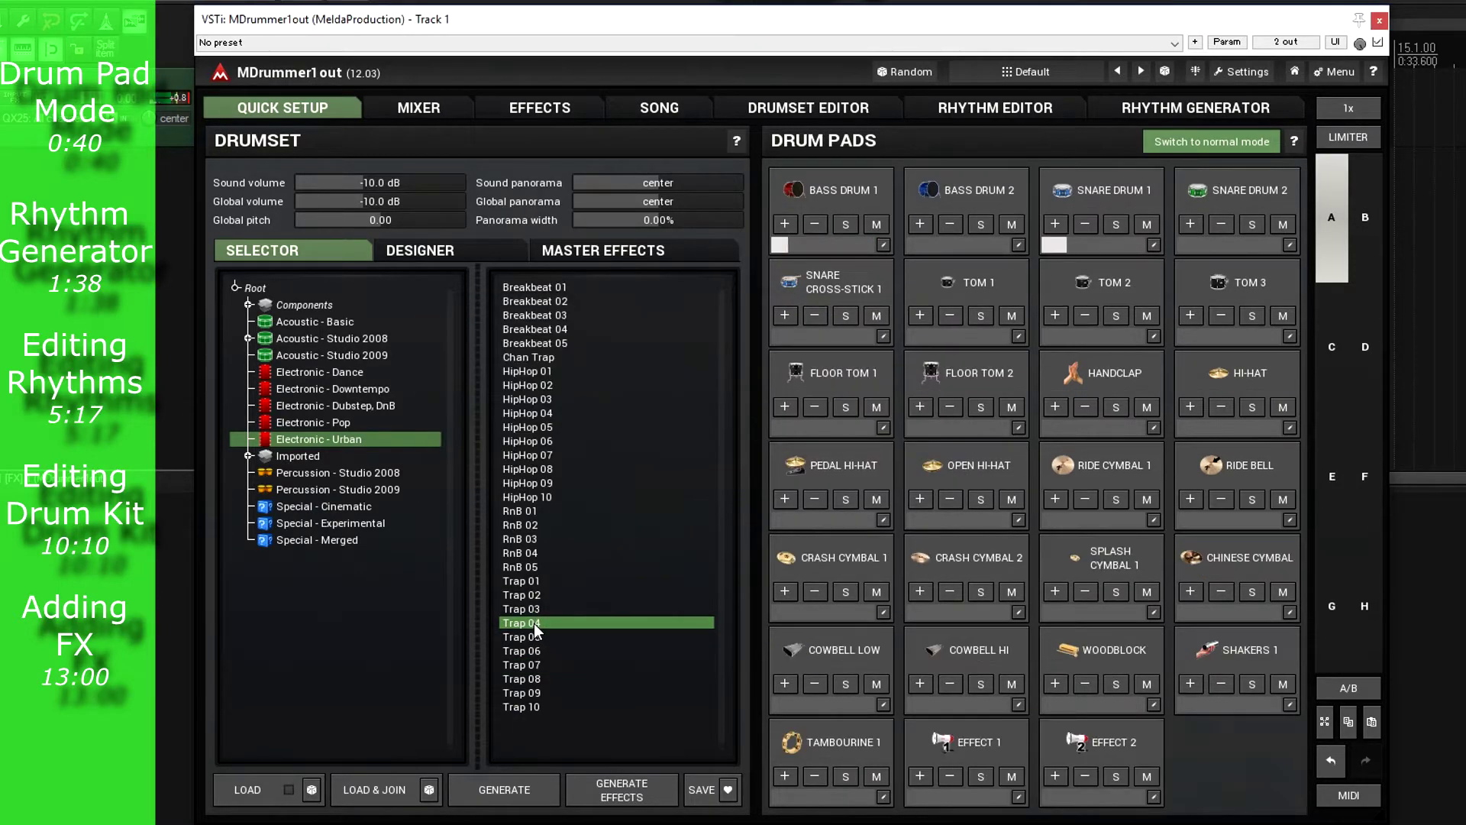
{"action": "left_click", "coordinate": [541, 665]}
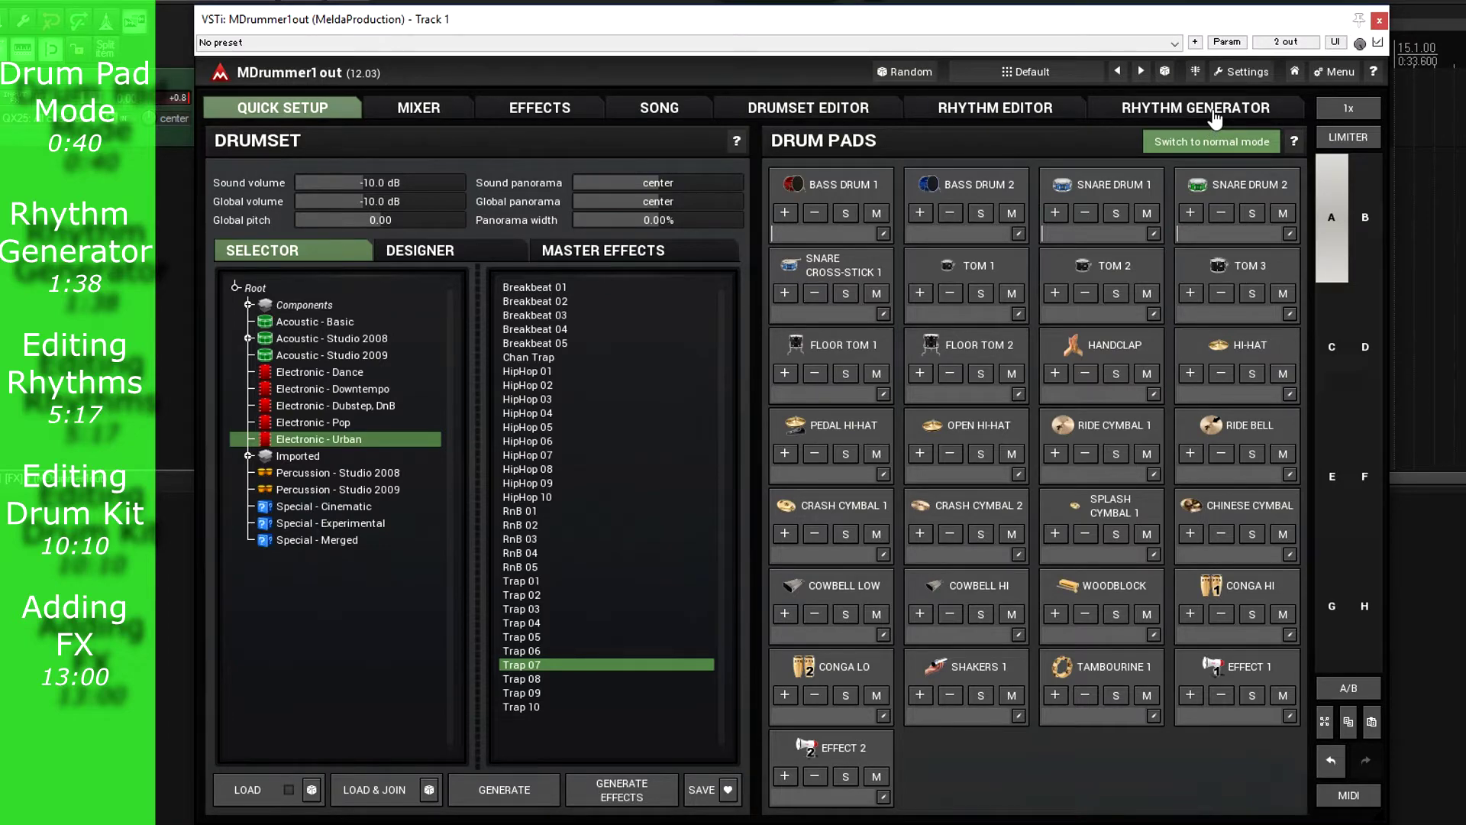
Extend the Rhythm Generator's beat loop to two bars and enable Record replace
{"action": "left_click", "coordinate": [1214, 115]}
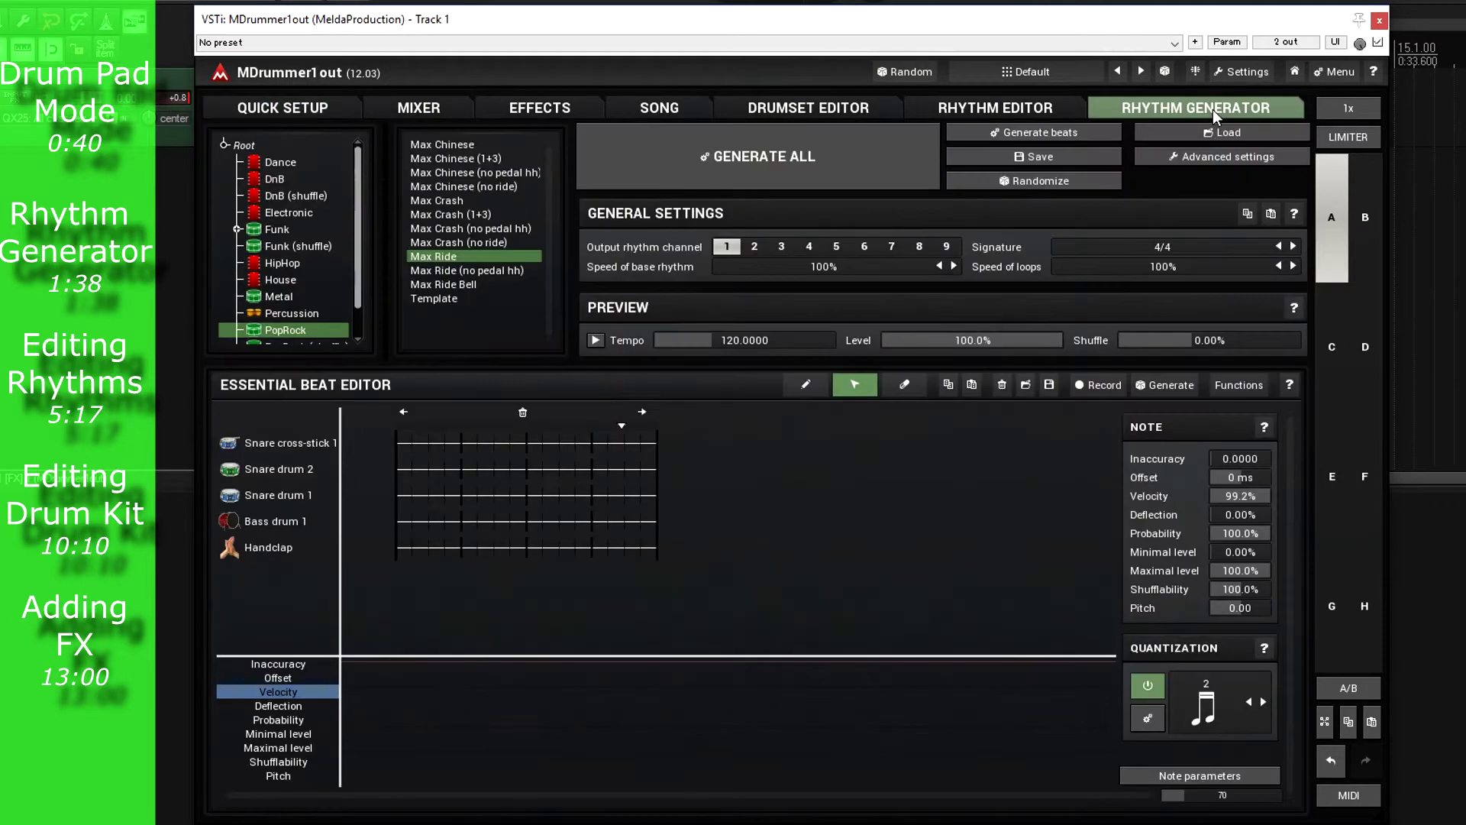
{"action": "left_click", "coordinate": [402, 413]}
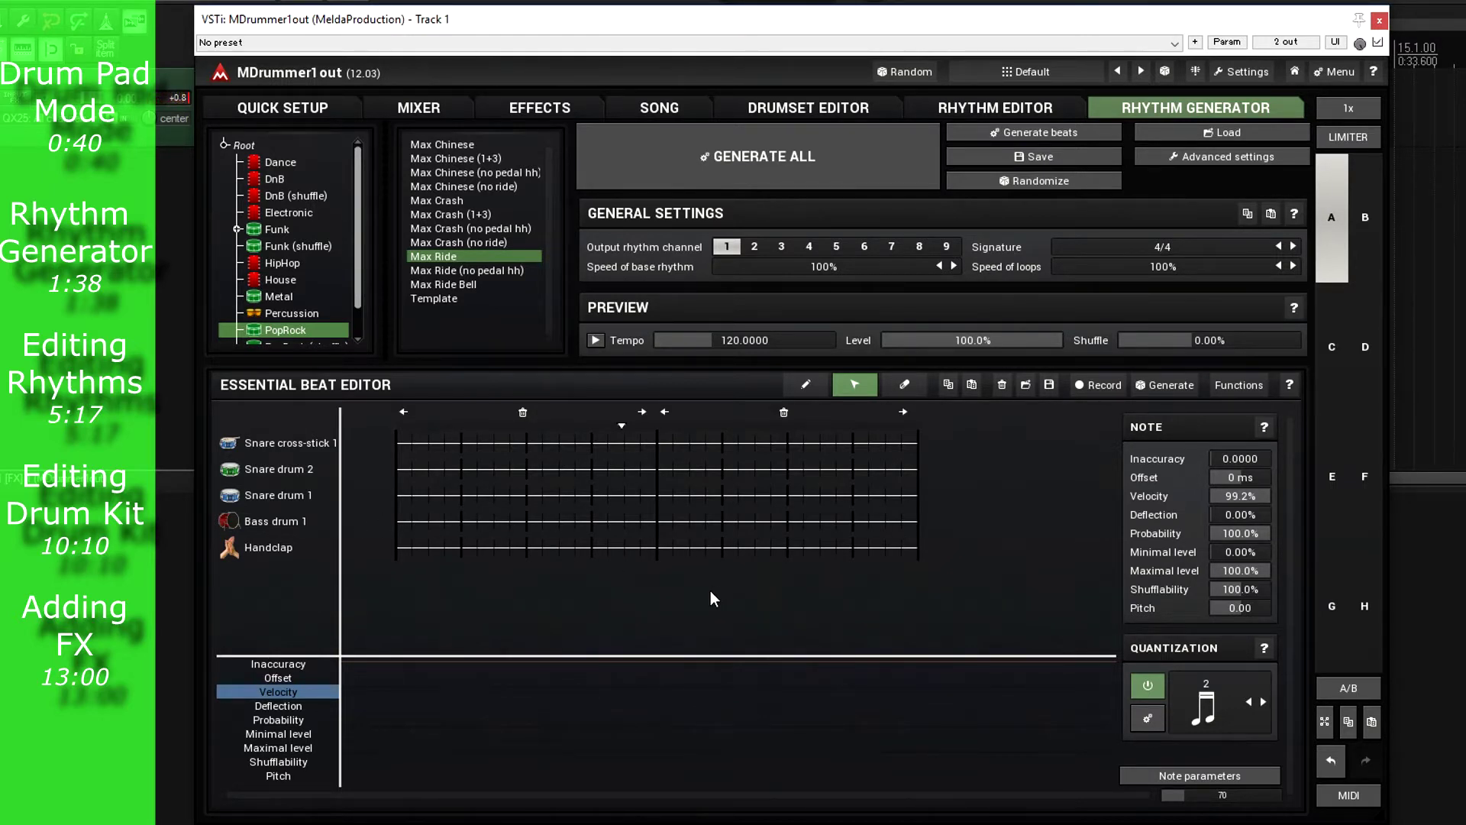
{"action": "left_click", "coordinate": [1242, 396]}
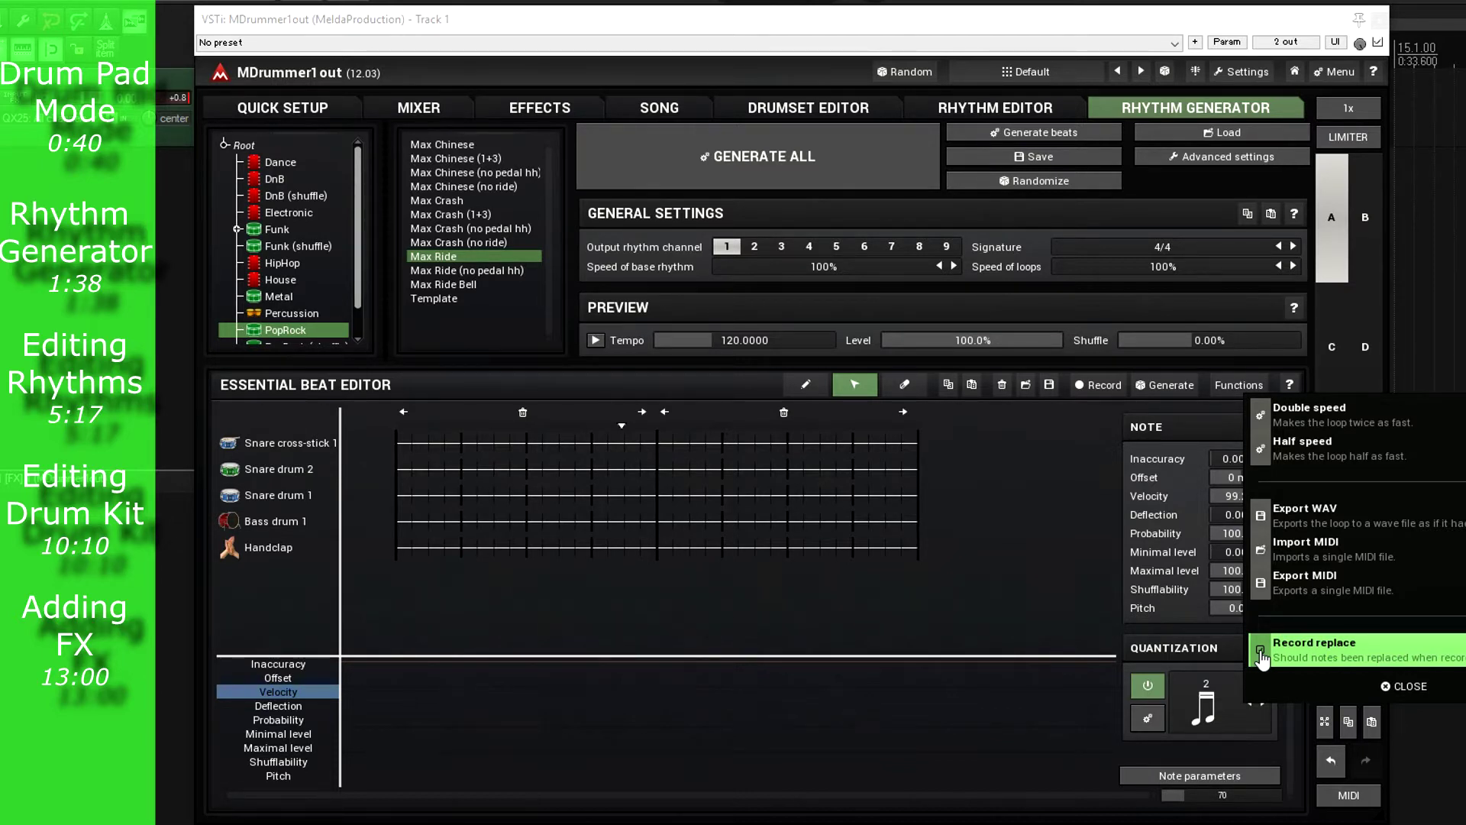
{"action": "left_click", "coordinate": [1261, 655]}
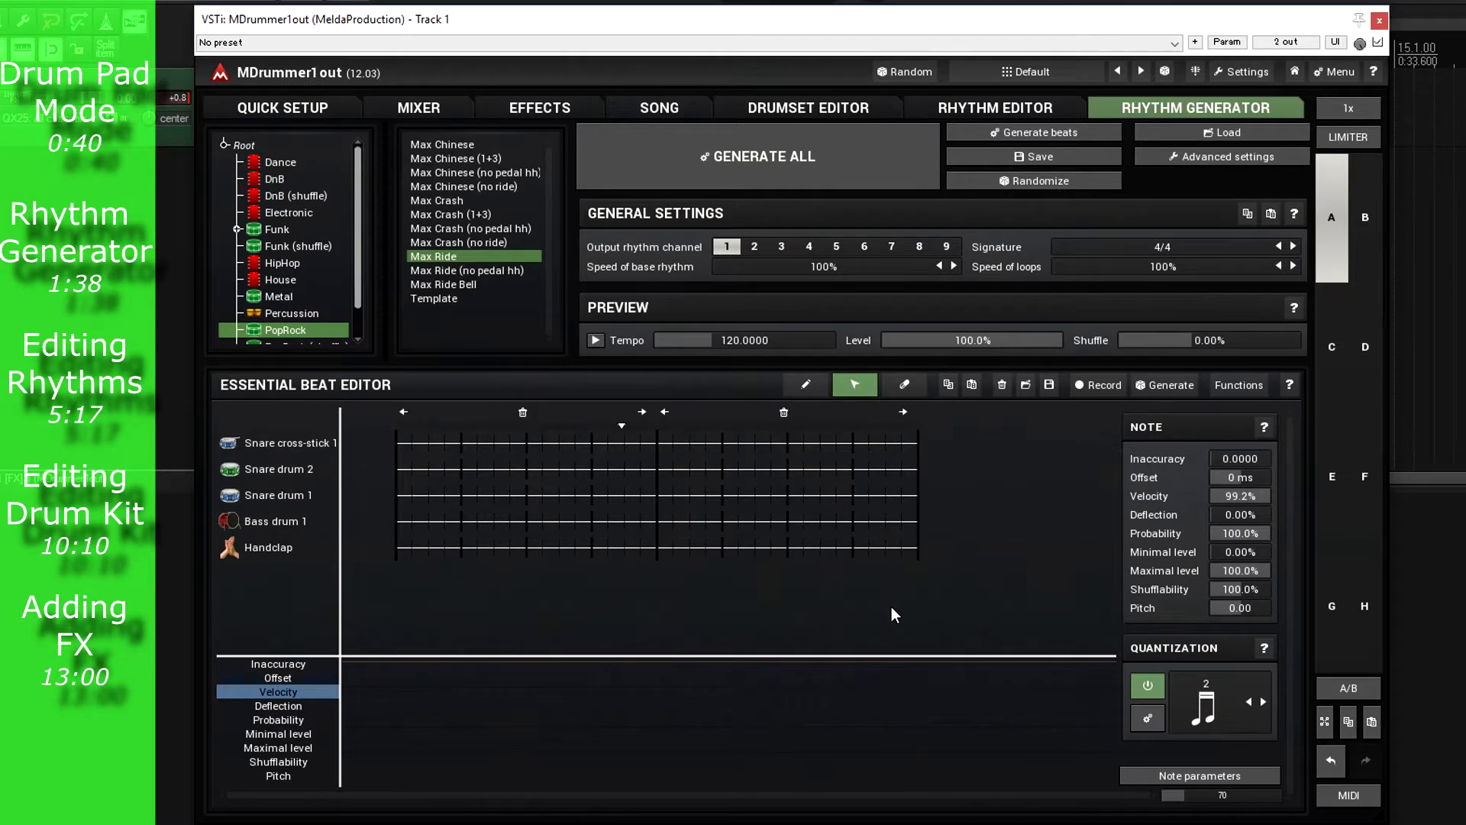
Set the preview tempo to 140
{"action": "left_click", "coordinate": [744, 341]}
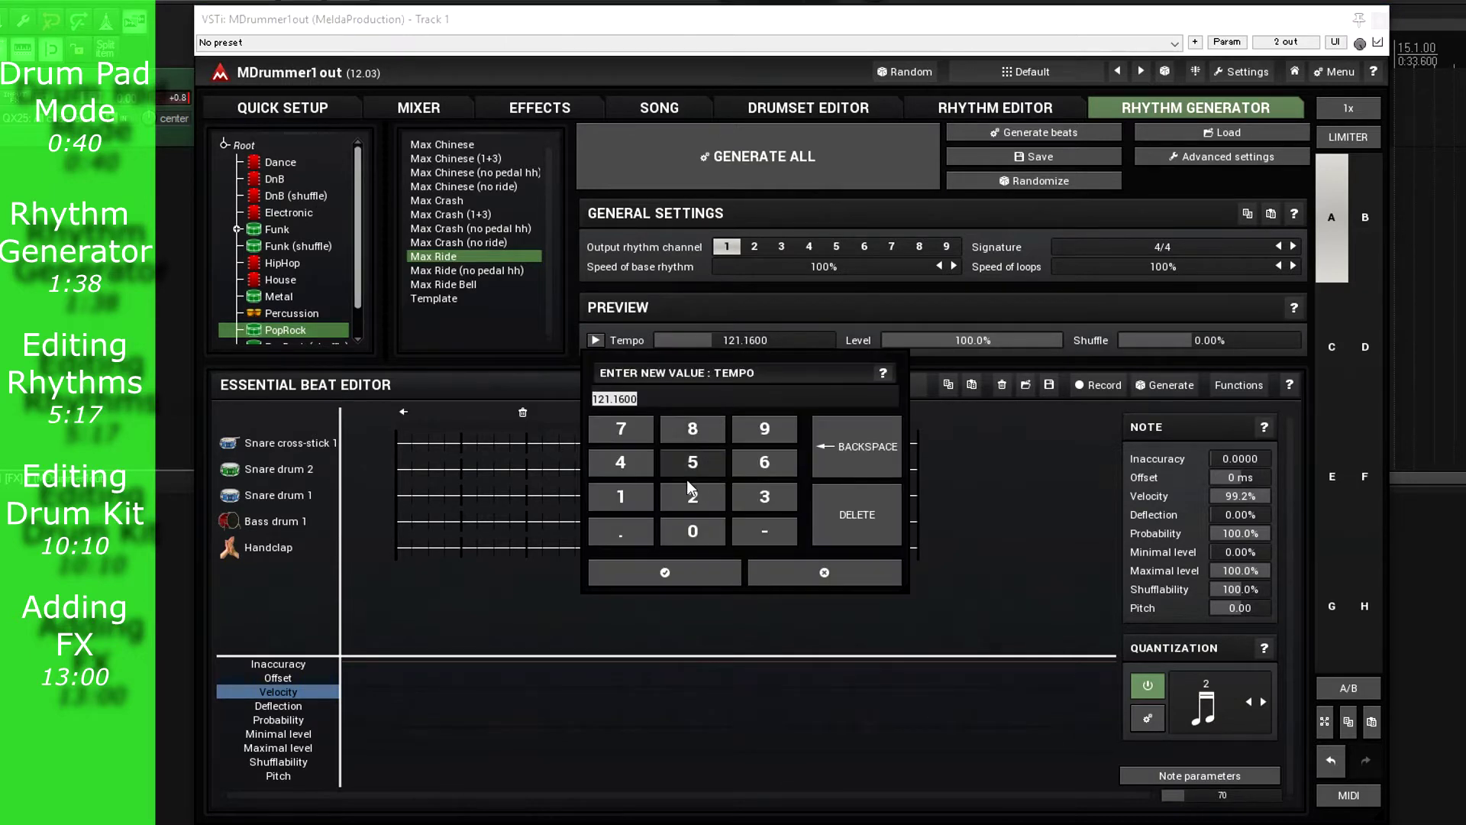
{"action": "left_click", "coordinate": [647, 503]}
{"action": "left_click", "coordinate": [645, 465]}
{"action": "left_click", "coordinate": [696, 535]}
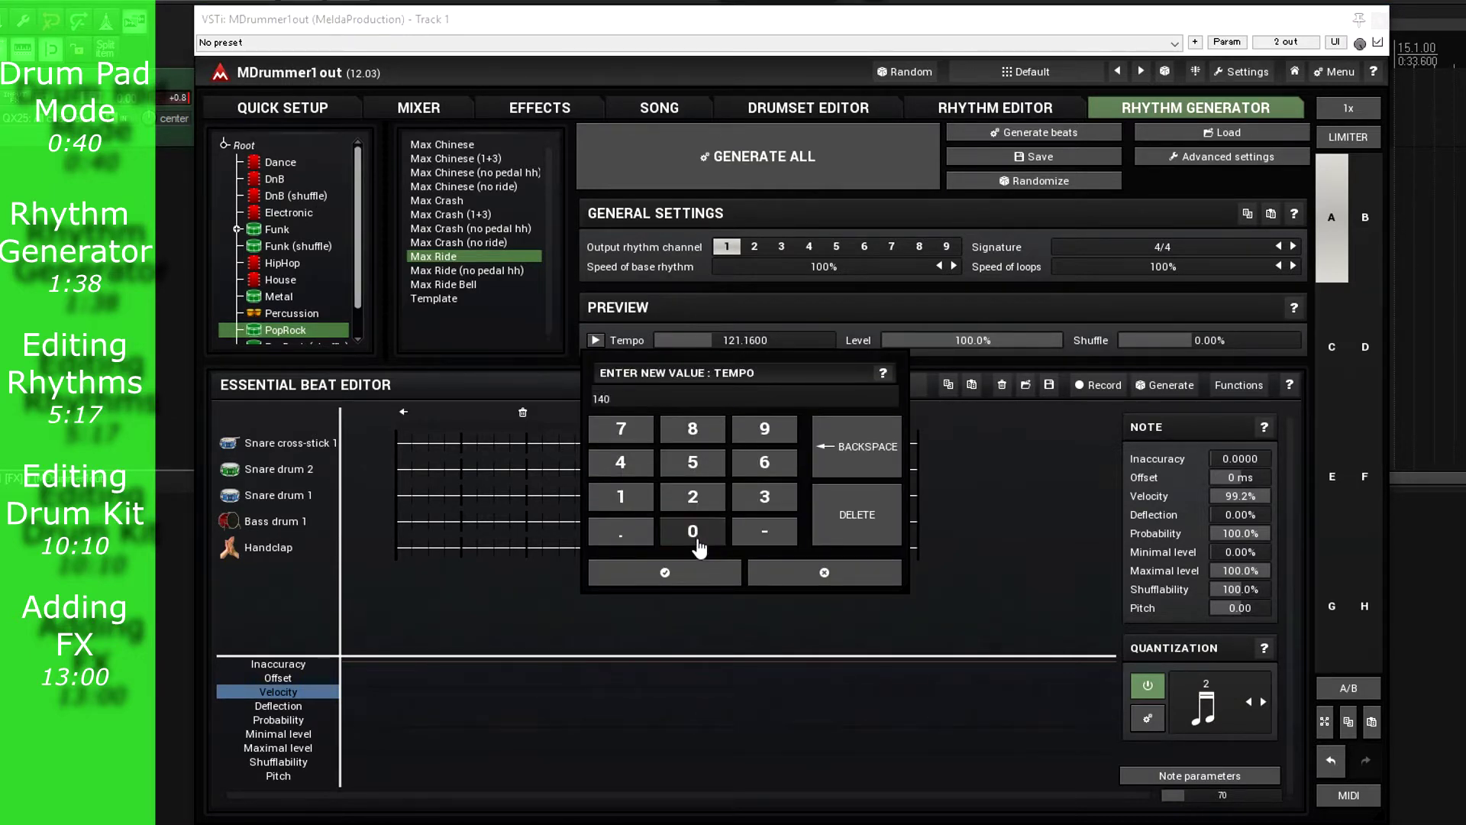
{"action": "left_click", "coordinate": [701, 574]}
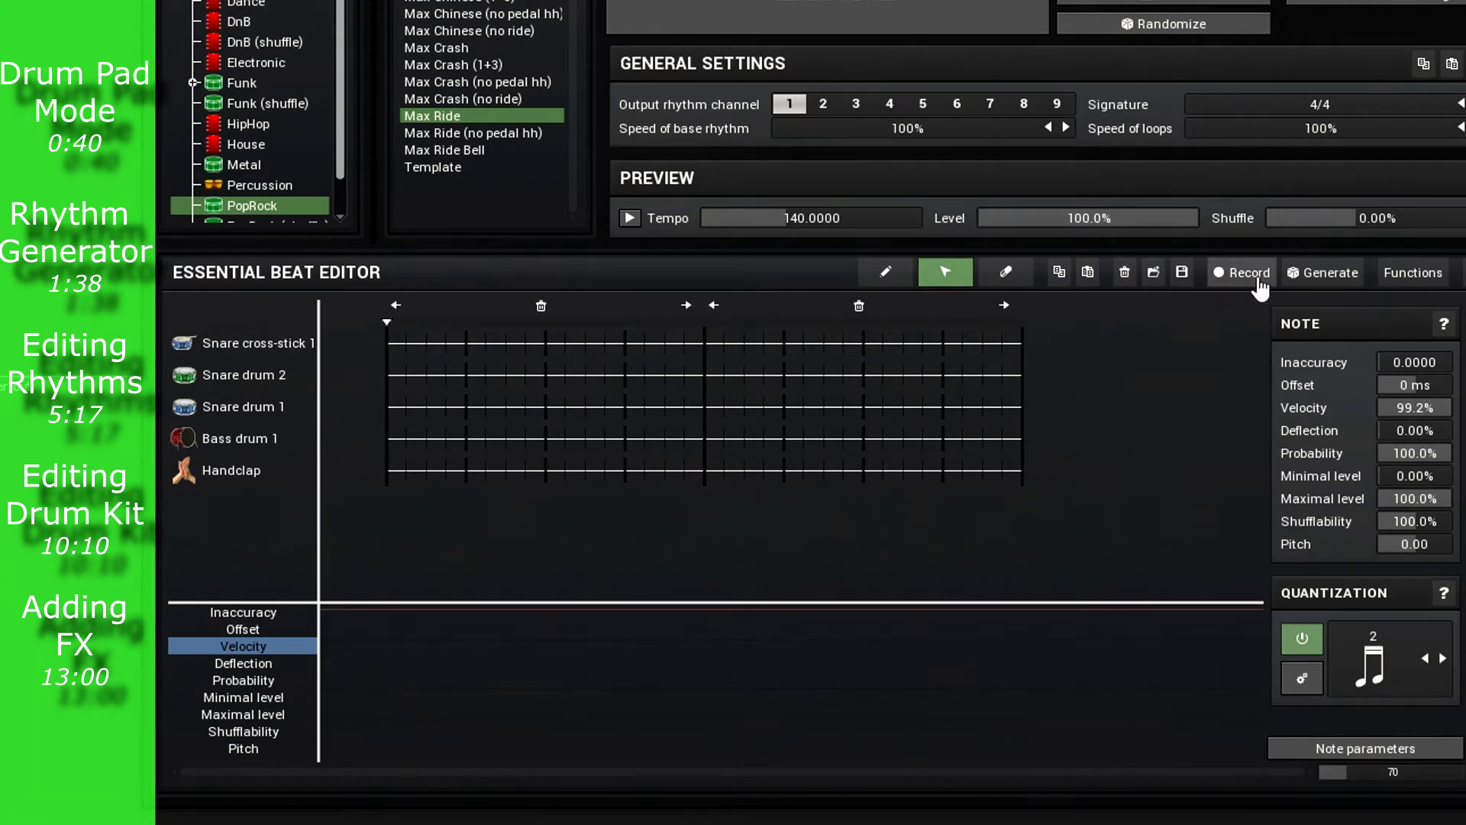
Live-record a beat of Bass drum 1 and Snare drum 1 hits using the Z and X keys
{"action": "left_click", "coordinate": [1241, 273]}
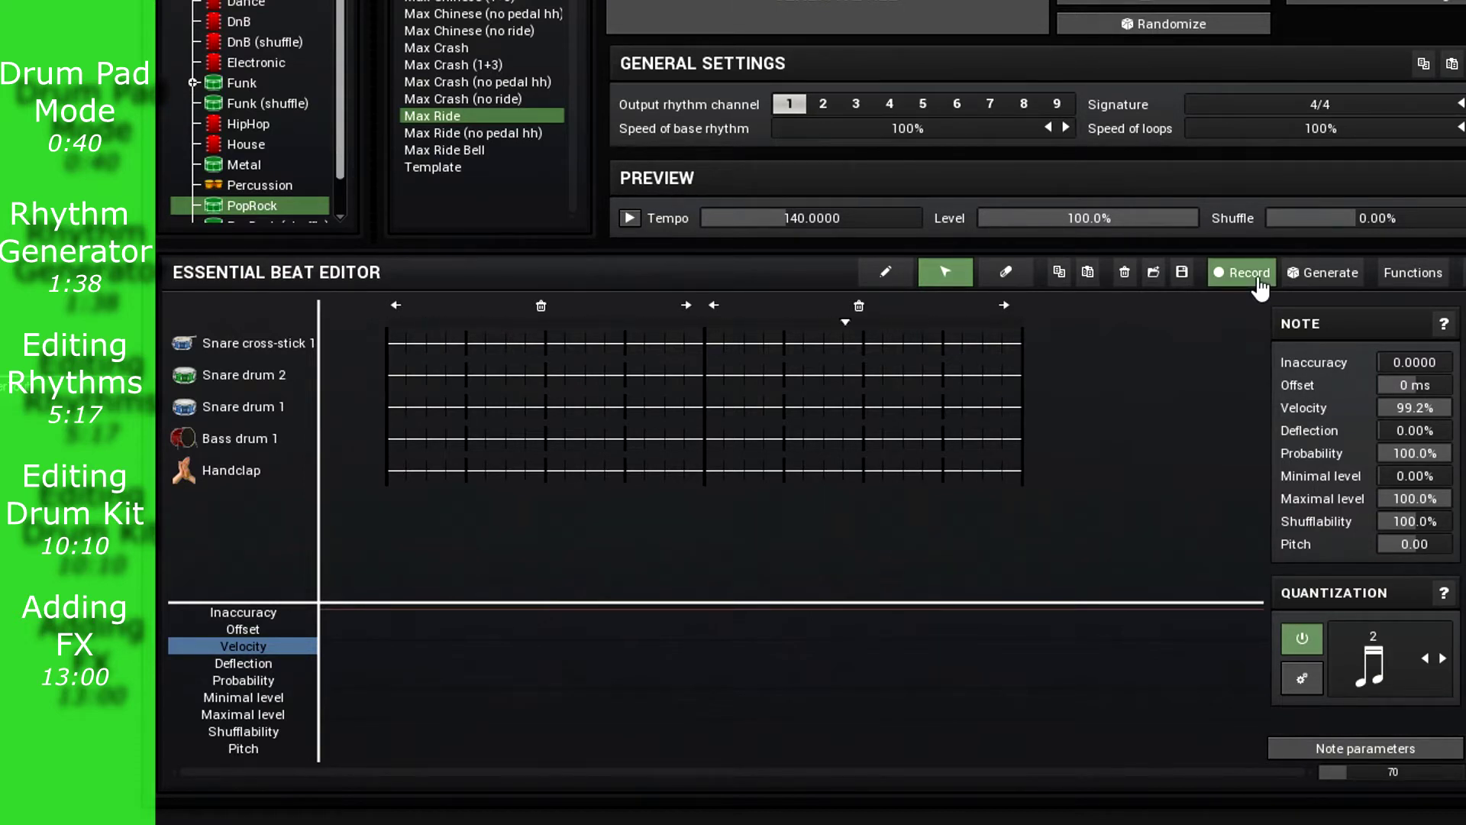
{"action": "key", "text": "z"}
{"action": "key", "text": "z"}
{"action": "key", "text": "x"}
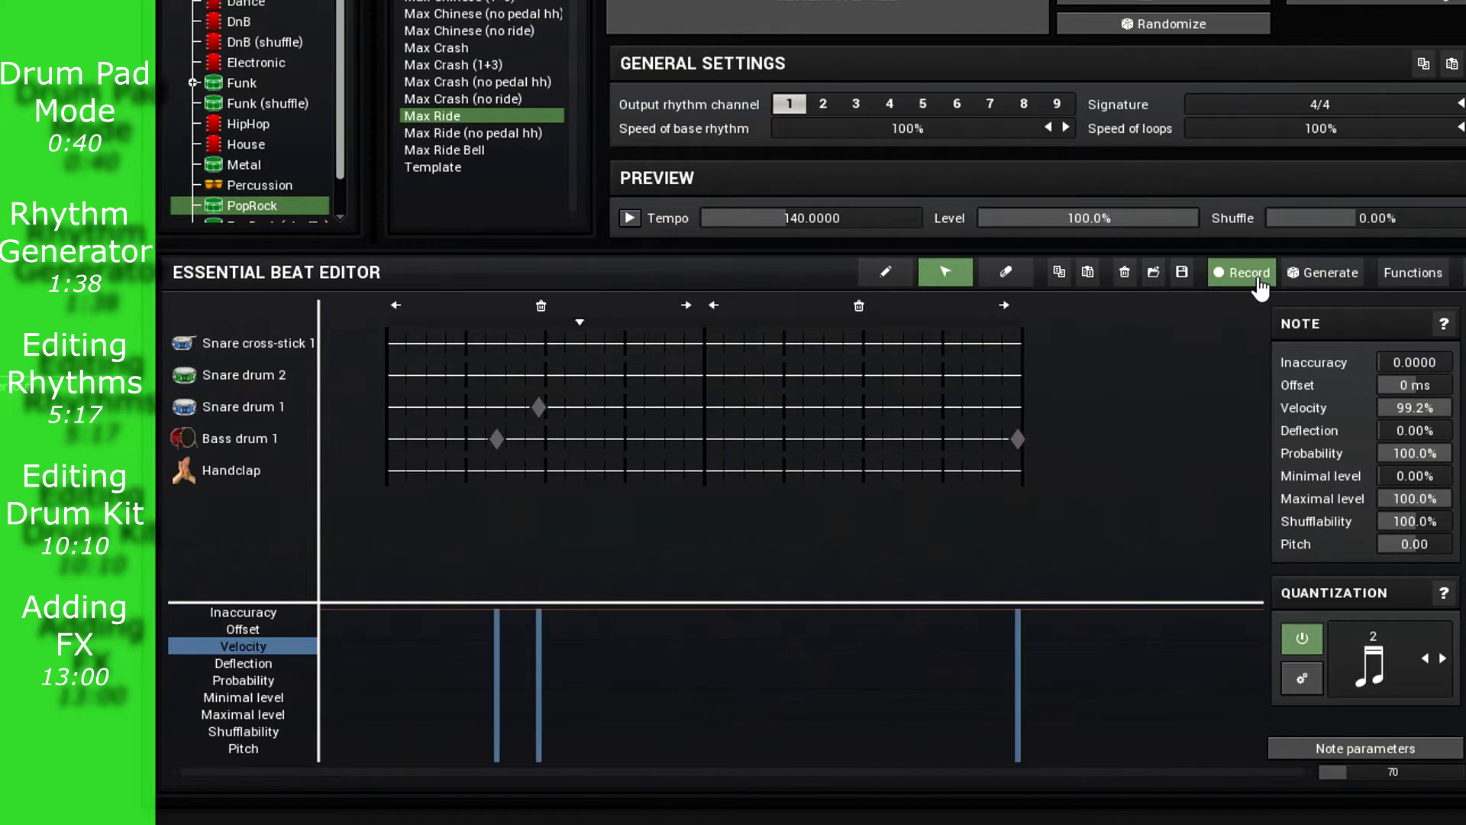
{"action": "key", "text": "z"}
{"action": "key", "text": "z"}
{"action": "key", "text": "z"}
{"action": "key", "text": "x"}
{"action": "key", "text": "z"}
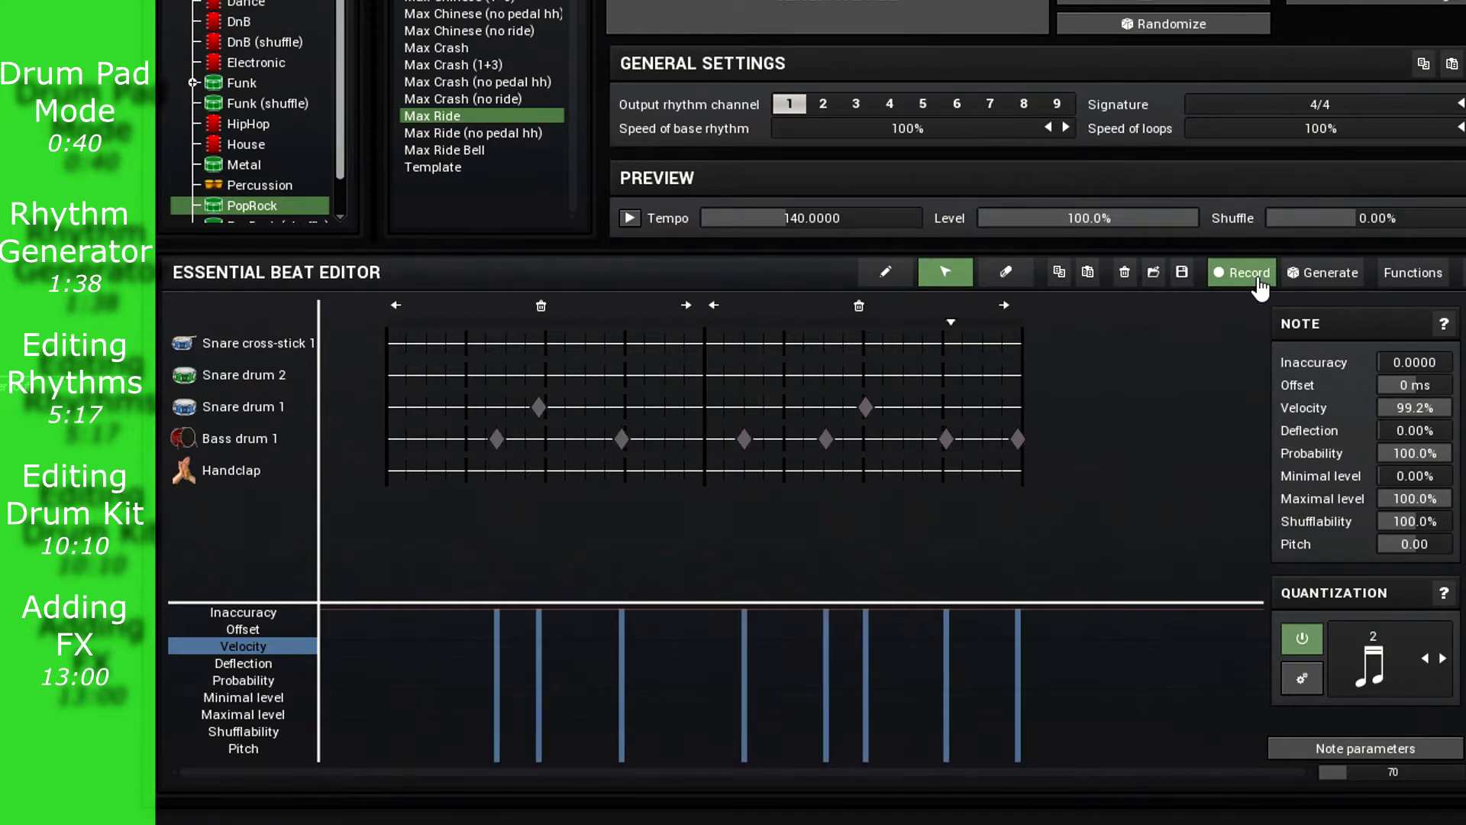
{"action": "key", "text": "z"}
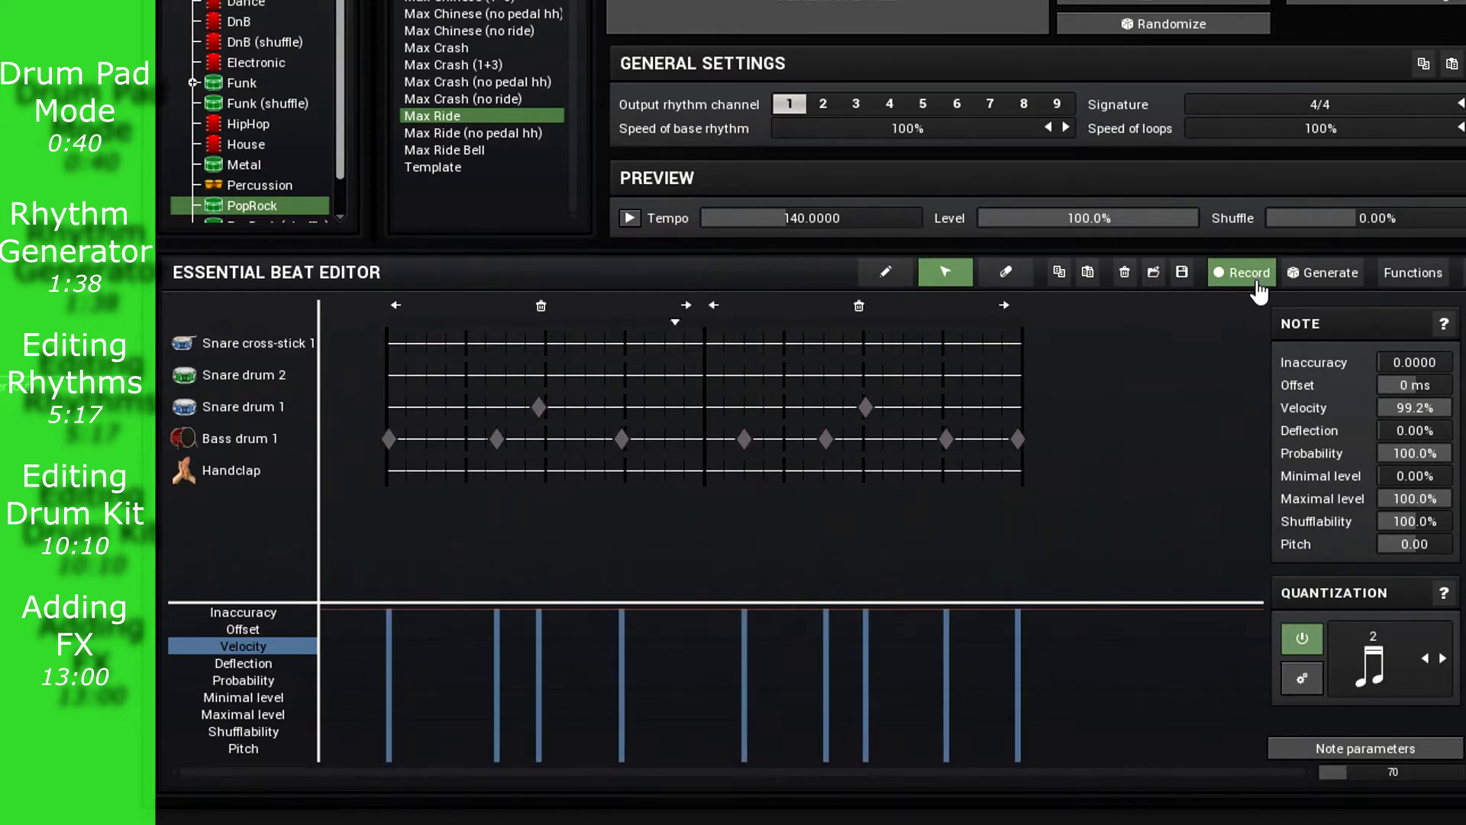
{"action": "left_click", "coordinate": [1258, 281]}
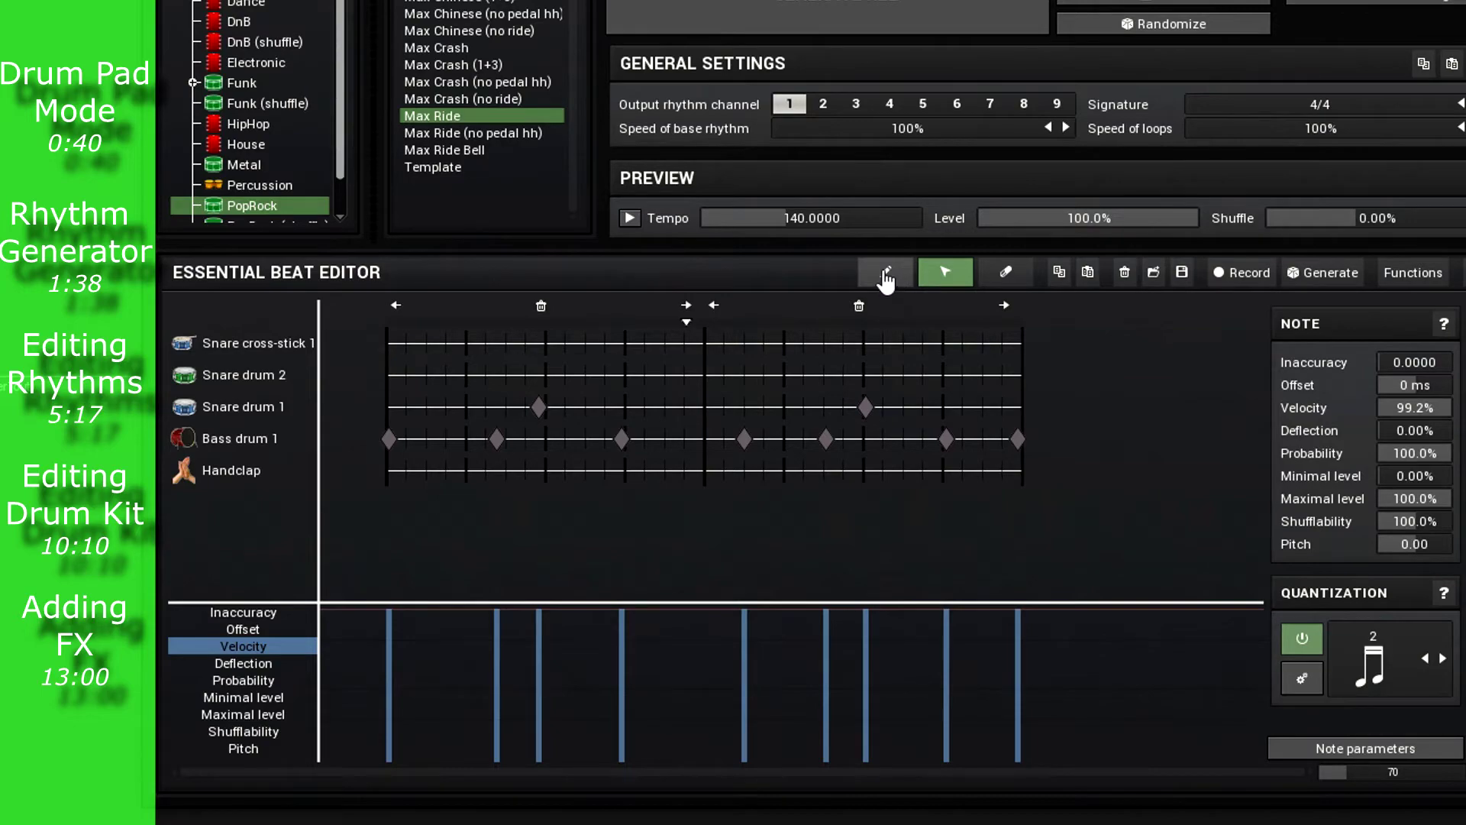
Delete the last bass drum note with the Pencil tool and preview the pattern
{"action": "left_click", "coordinate": [886, 275]}
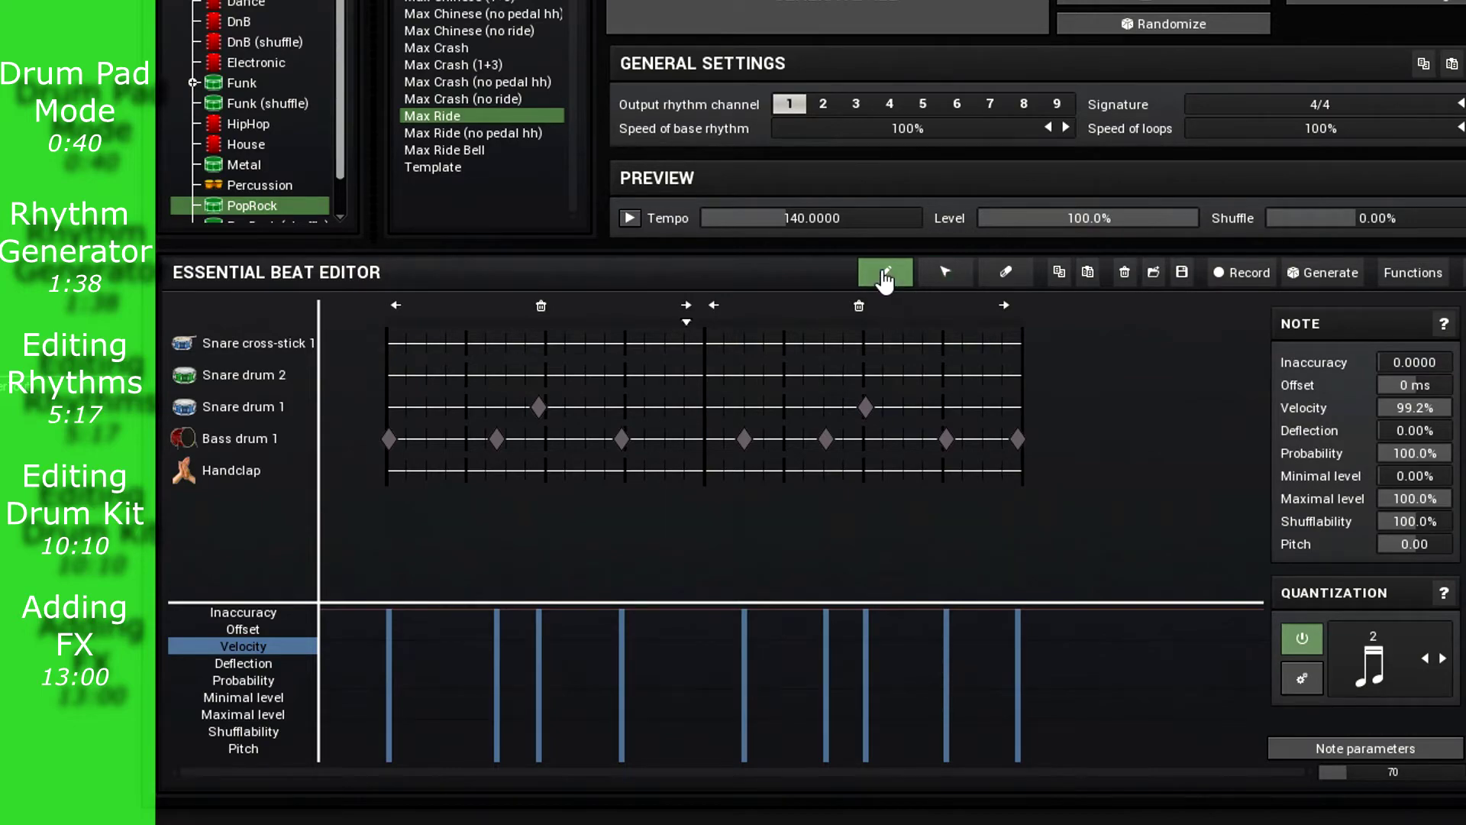
{"action": "left_click", "coordinate": [1020, 439]}
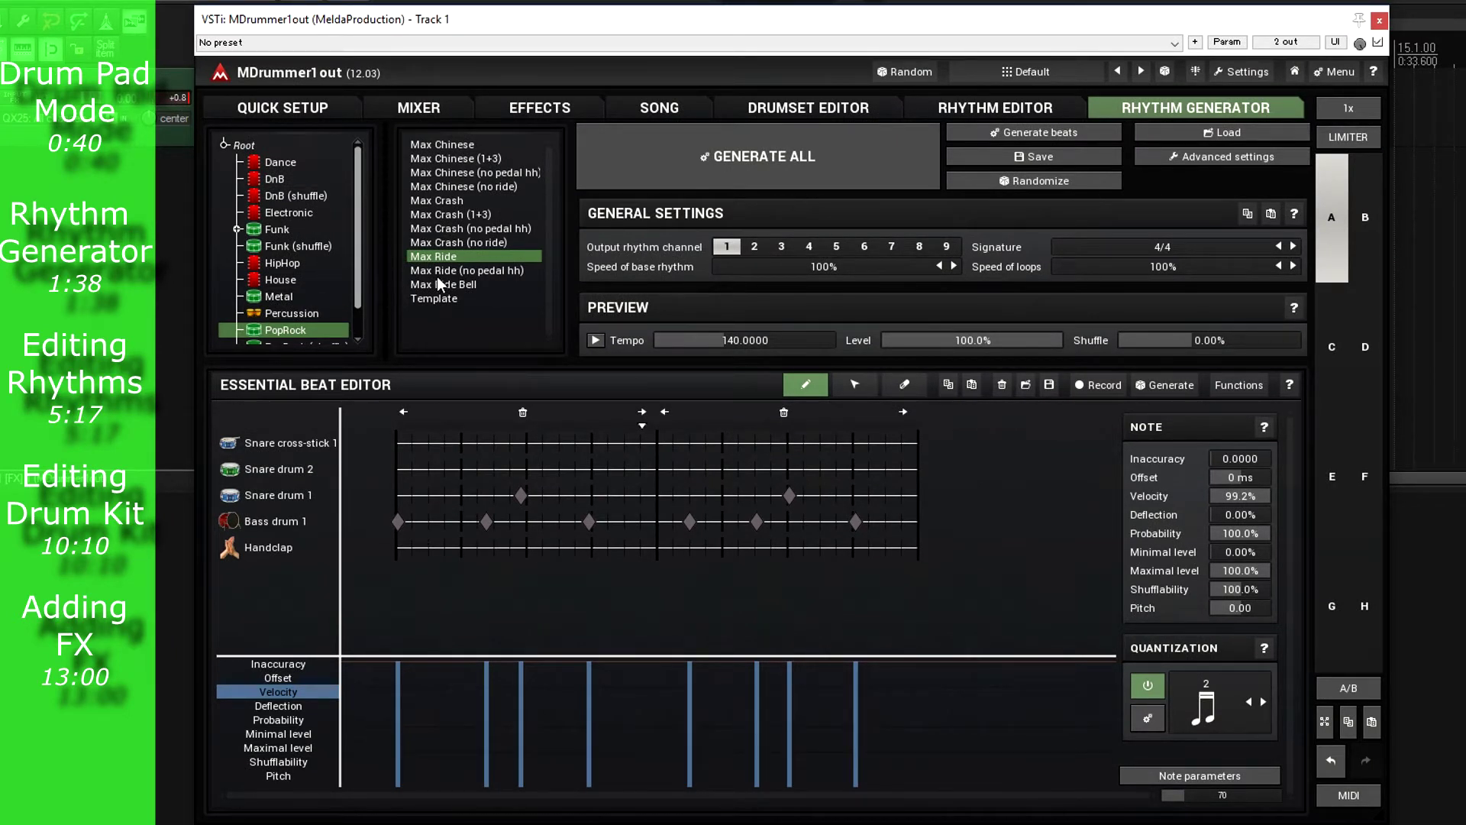
{"action": "left_click", "coordinate": [595, 340]}
{"action": "left_click", "coordinate": [595, 340]}
Select all snare and bass drum notes, quantize them to the grid, and preview
{"action": "left_click", "coordinate": [855, 384]}
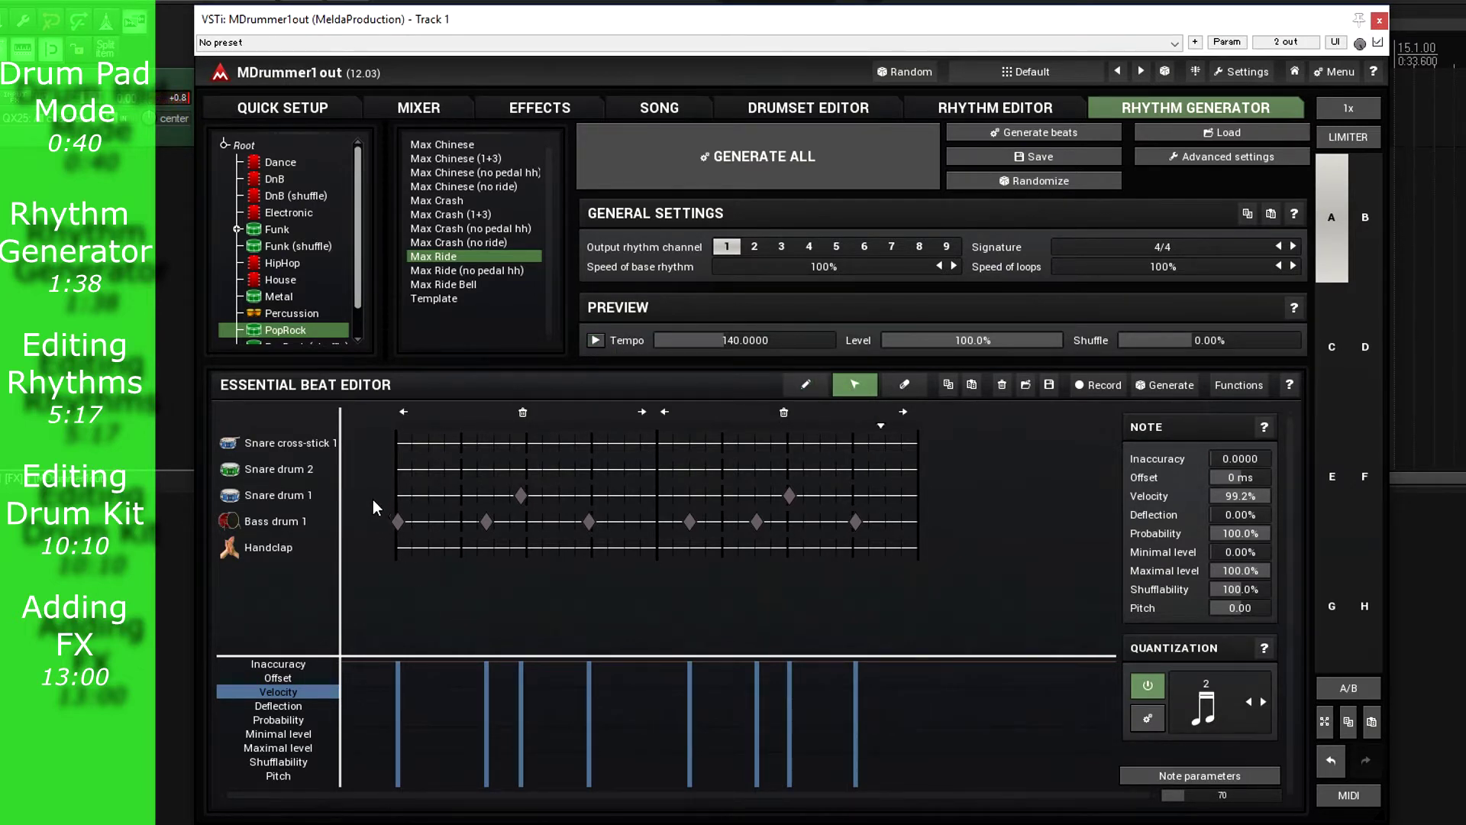
{"action": "left_click_drag", "start_coordinate": [356, 478], "coordinate": [891, 530]}
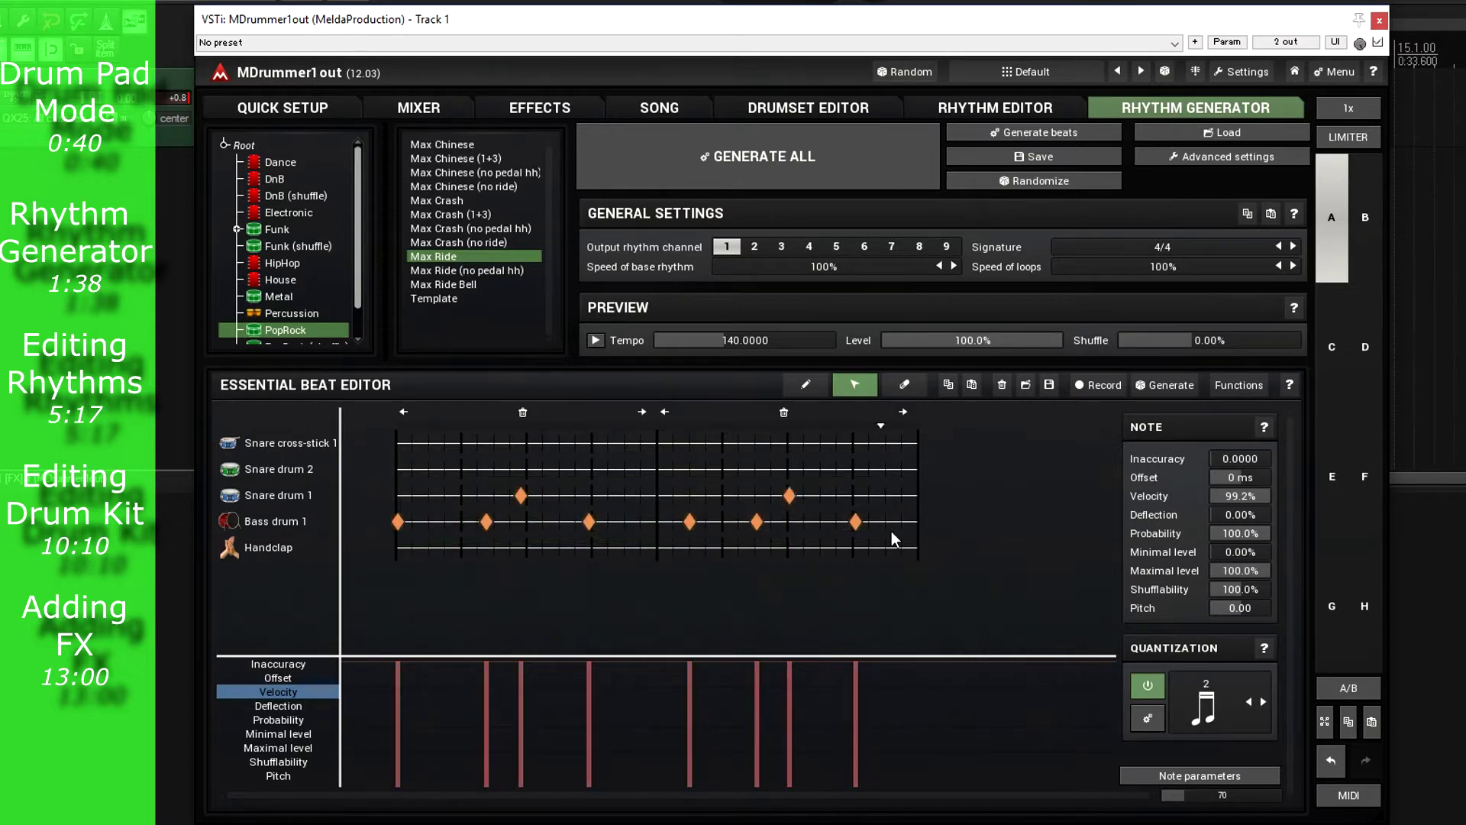
{"action": "left_click", "coordinate": [1149, 722]}
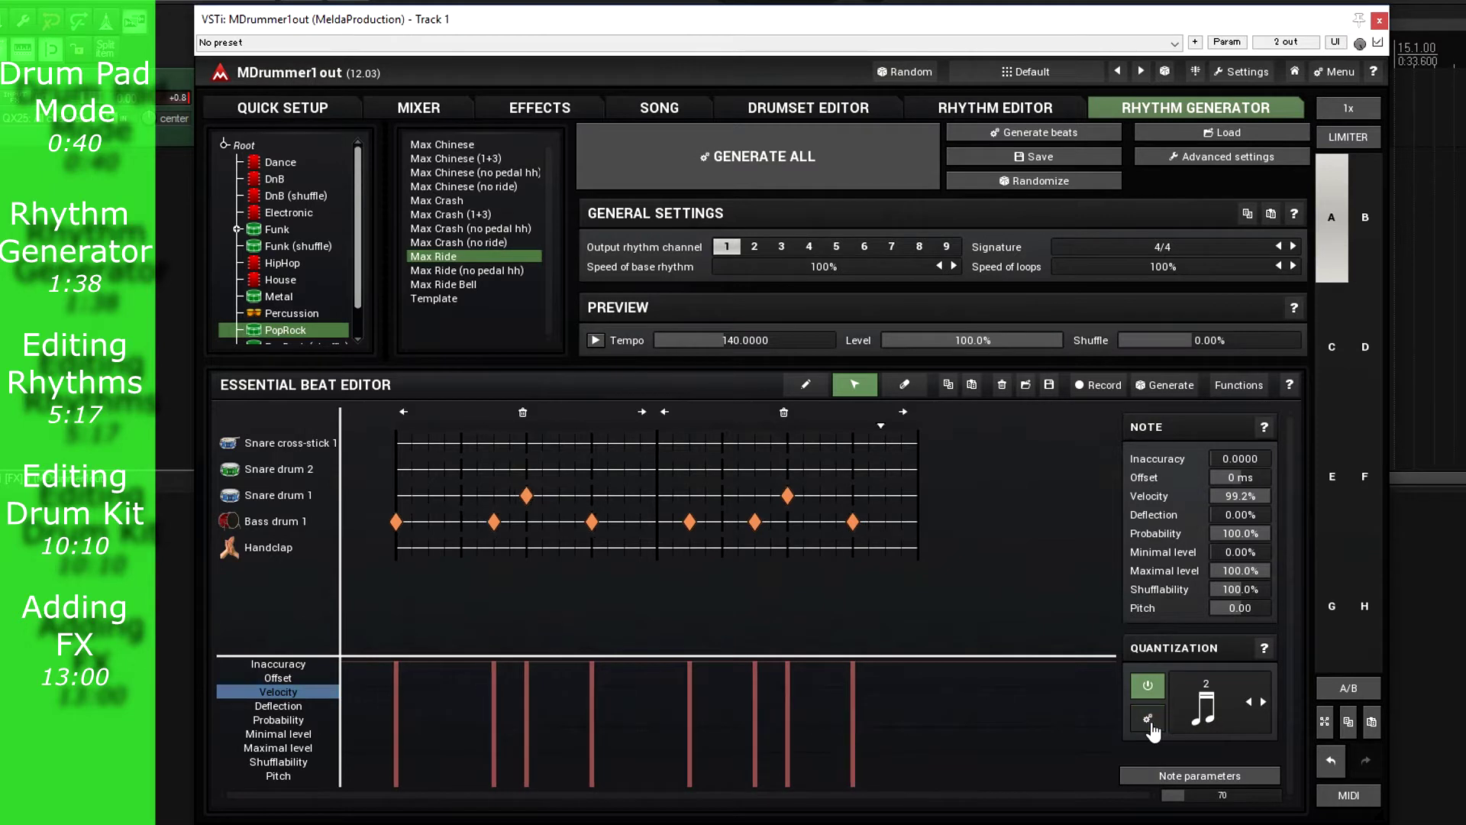
{"action": "left_click", "coordinate": [596, 340]}
{"action": "left_click", "coordinate": [600, 343]}
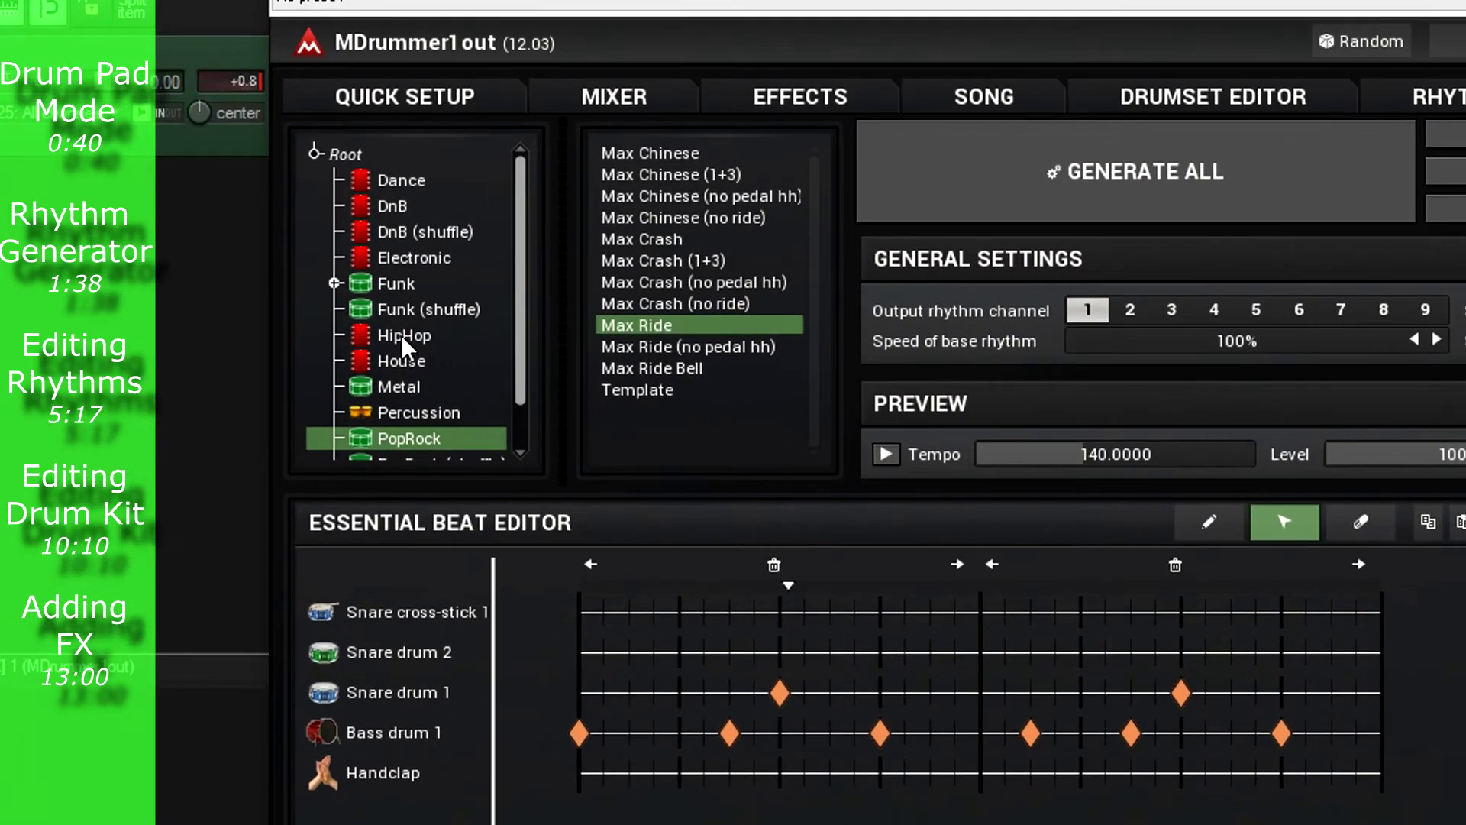
Audition the HipHop rhythms Empty 01, Empty 02, Empty 07, Fast 01 and Fast 03
{"action": "left_click", "coordinate": [401, 335]}
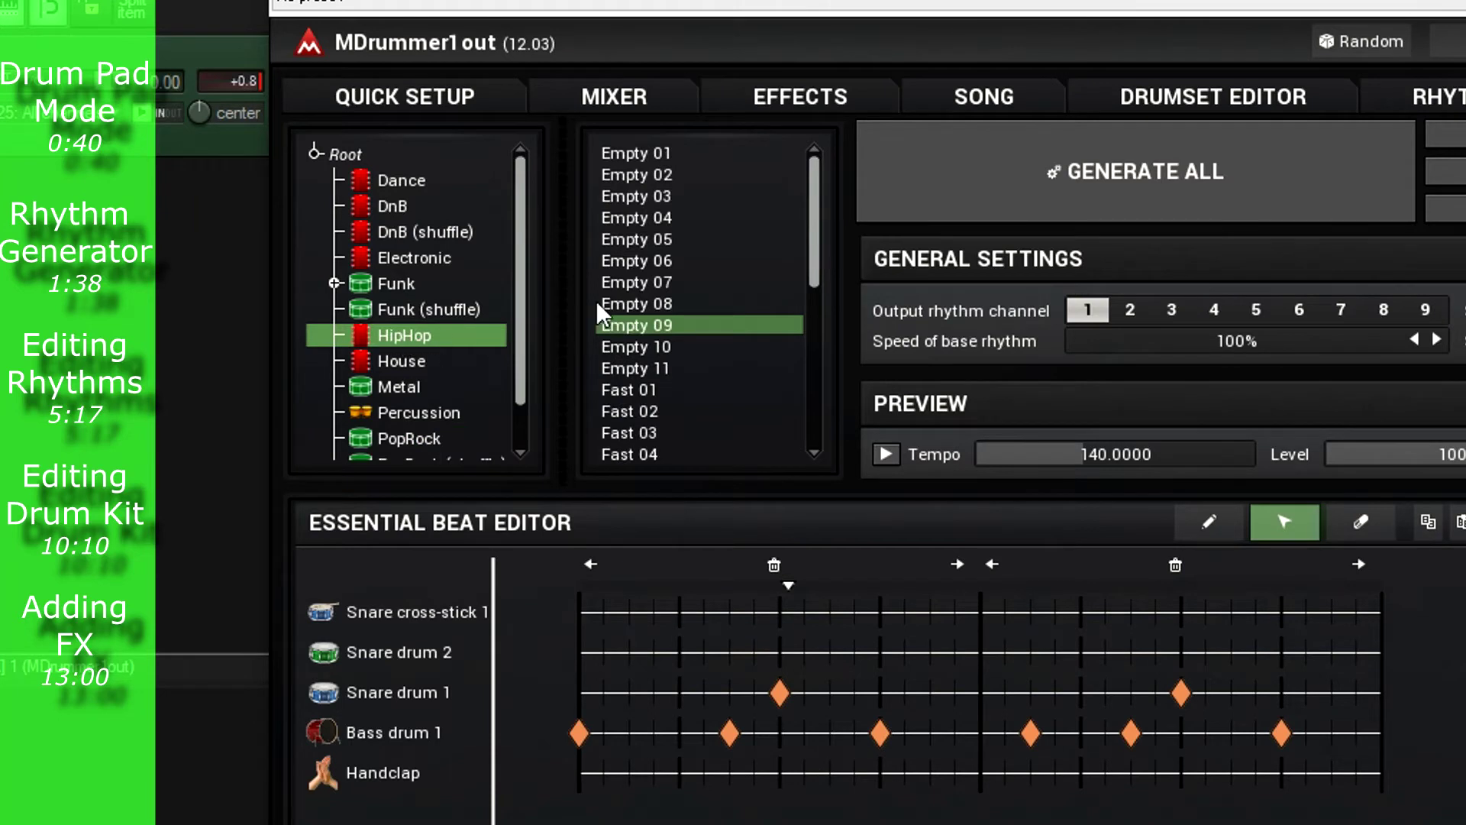
{"action": "left_click", "coordinate": [661, 153]}
{"action": "left_click", "coordinate": [886, 454]}
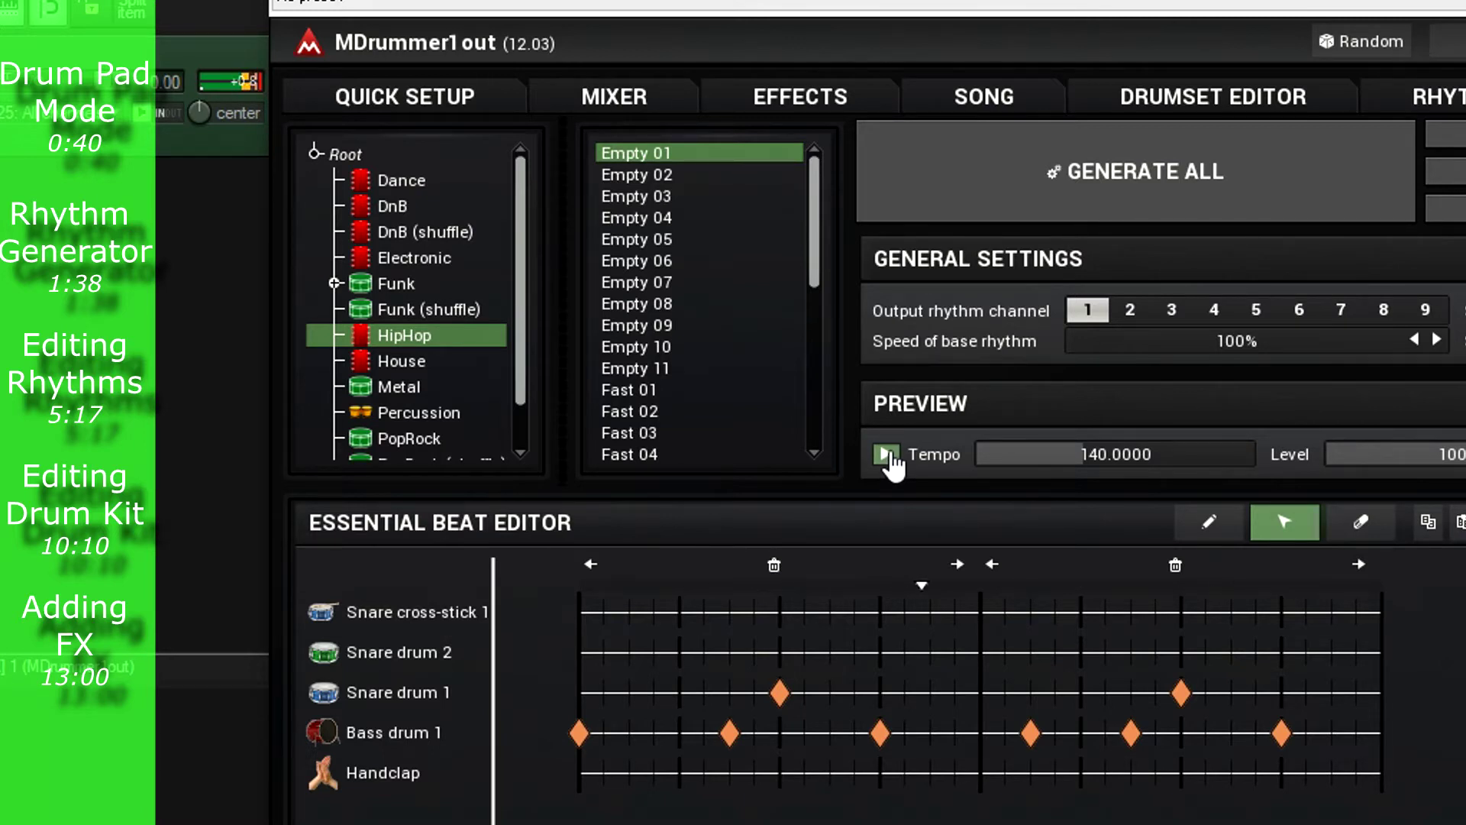
{"action": "left_click", "coordinate": [675, 171]}
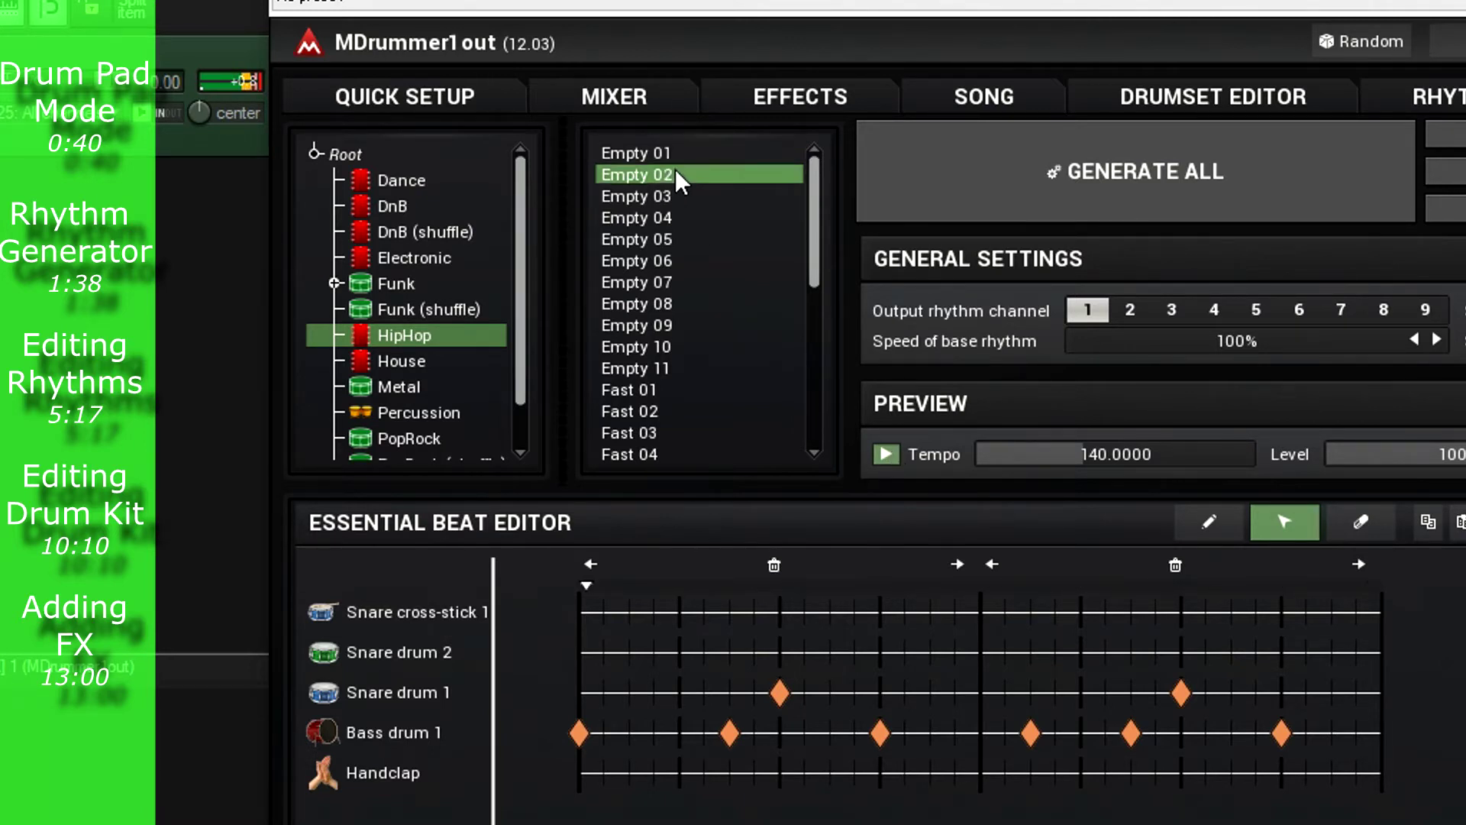
{"action": "left_click", "coordinate": [672, 282]}
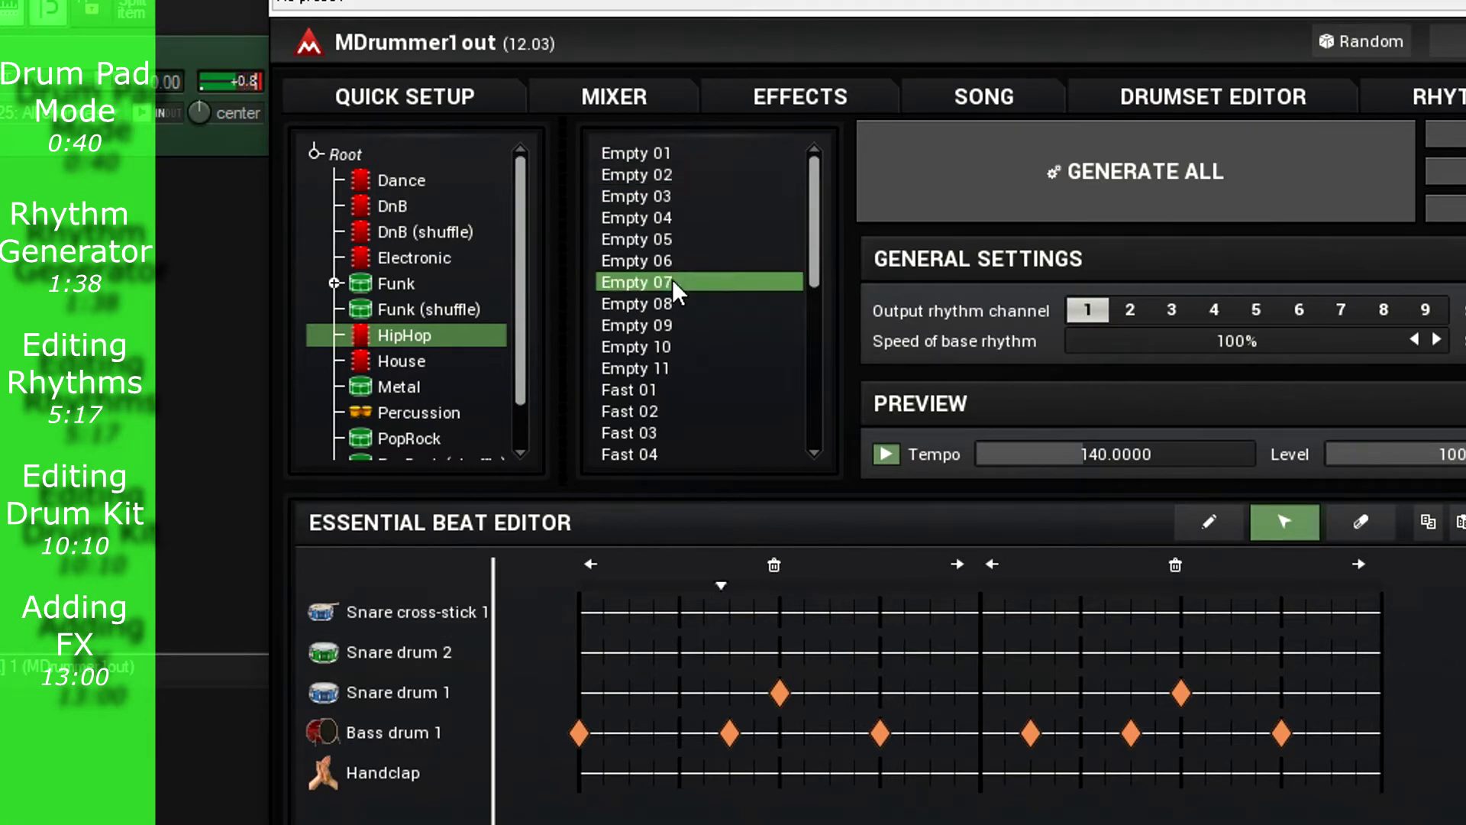
{"action": "left_click", "coordinate": [663, 391]}
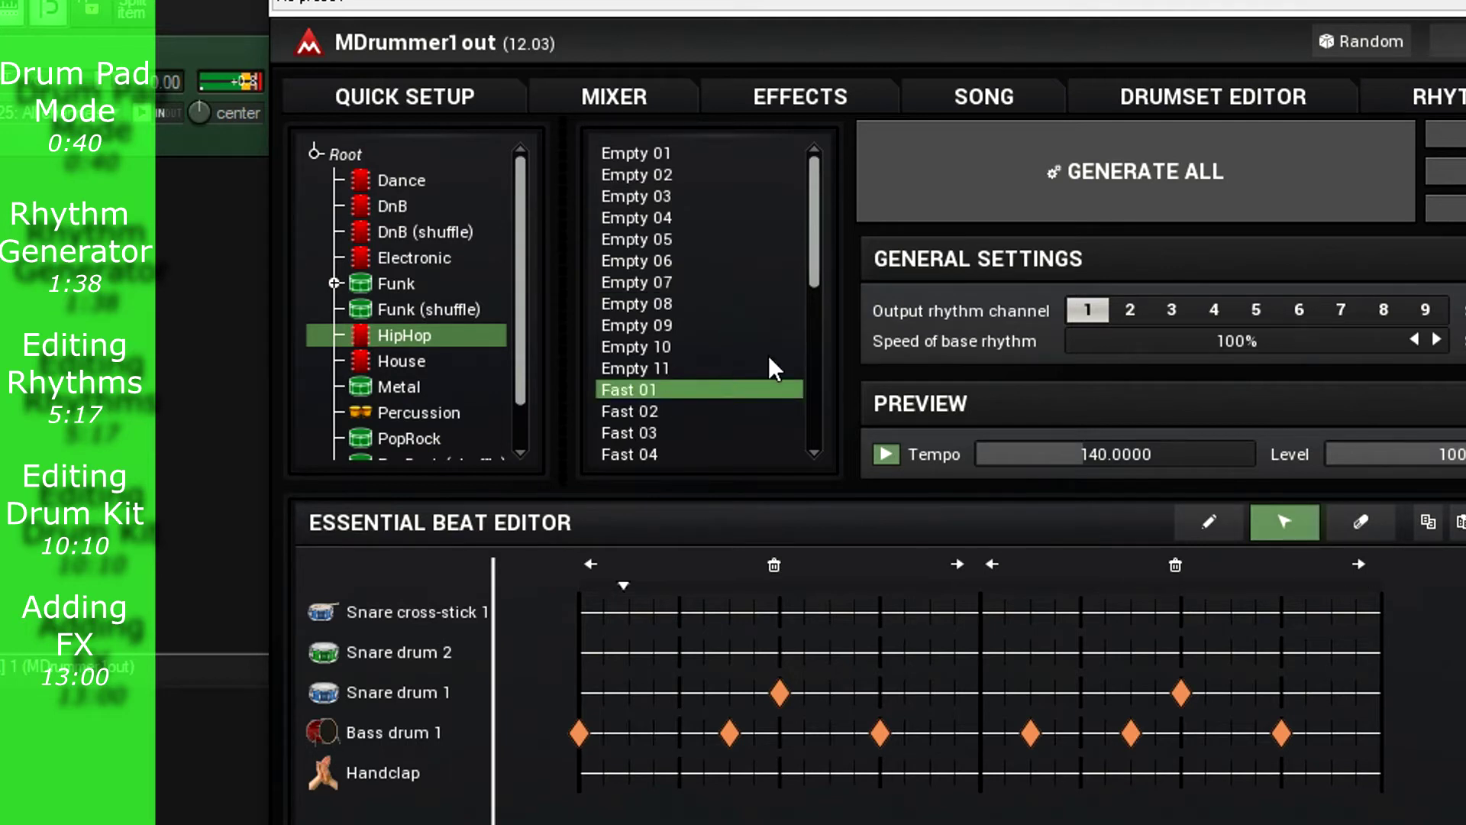
{"action": "left_click", "coordinate": [690, 435]}
Try Fast 05 and Medium 01, then settle on Simple 01 as the base rhythm
{"action": "left_click_drag", "start_coordinate": [811, 272], "coordinate": [828, 343]}
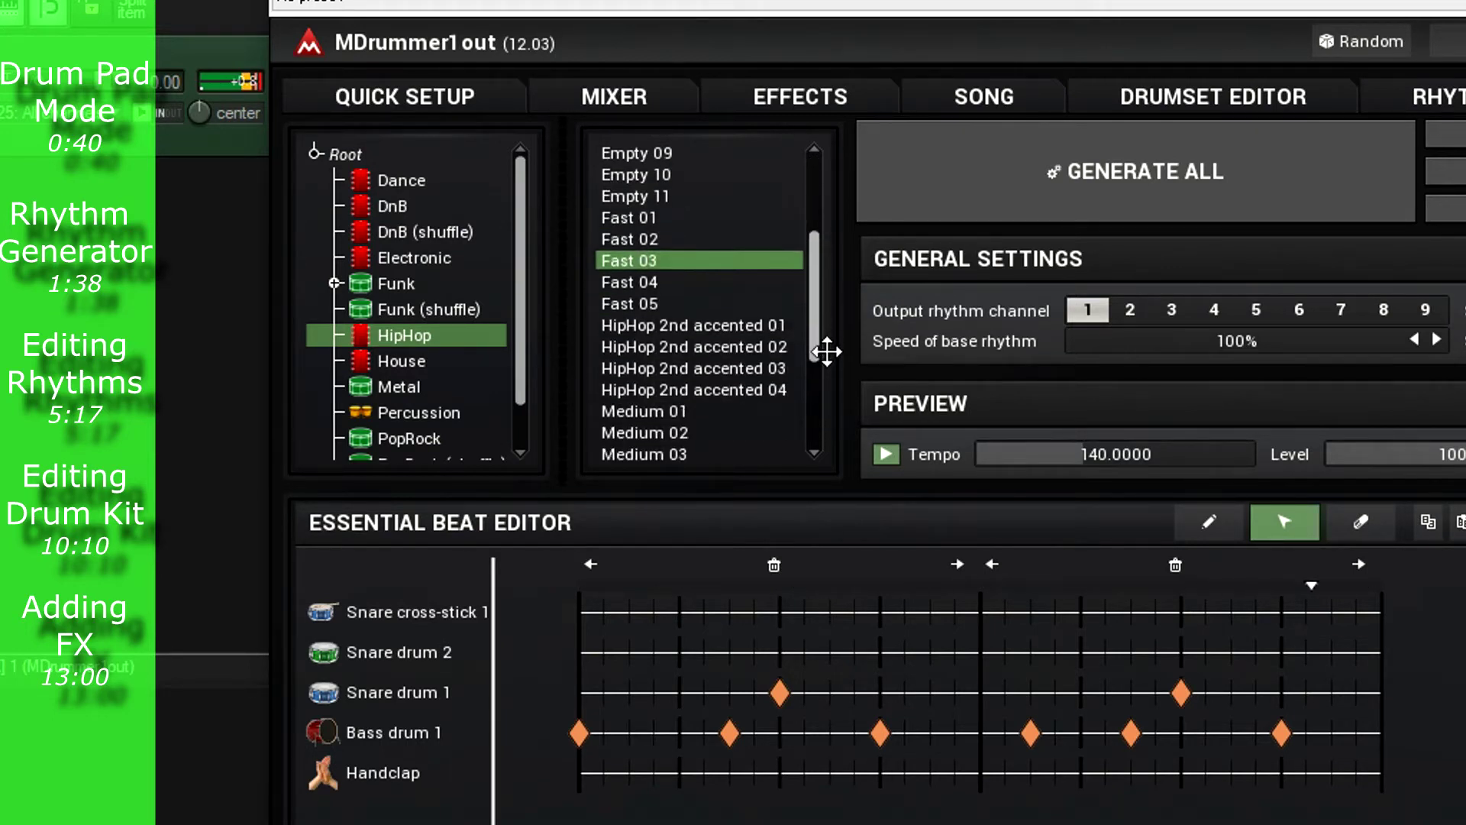
{"action": "left_click", "coordinate": [670, 304]}
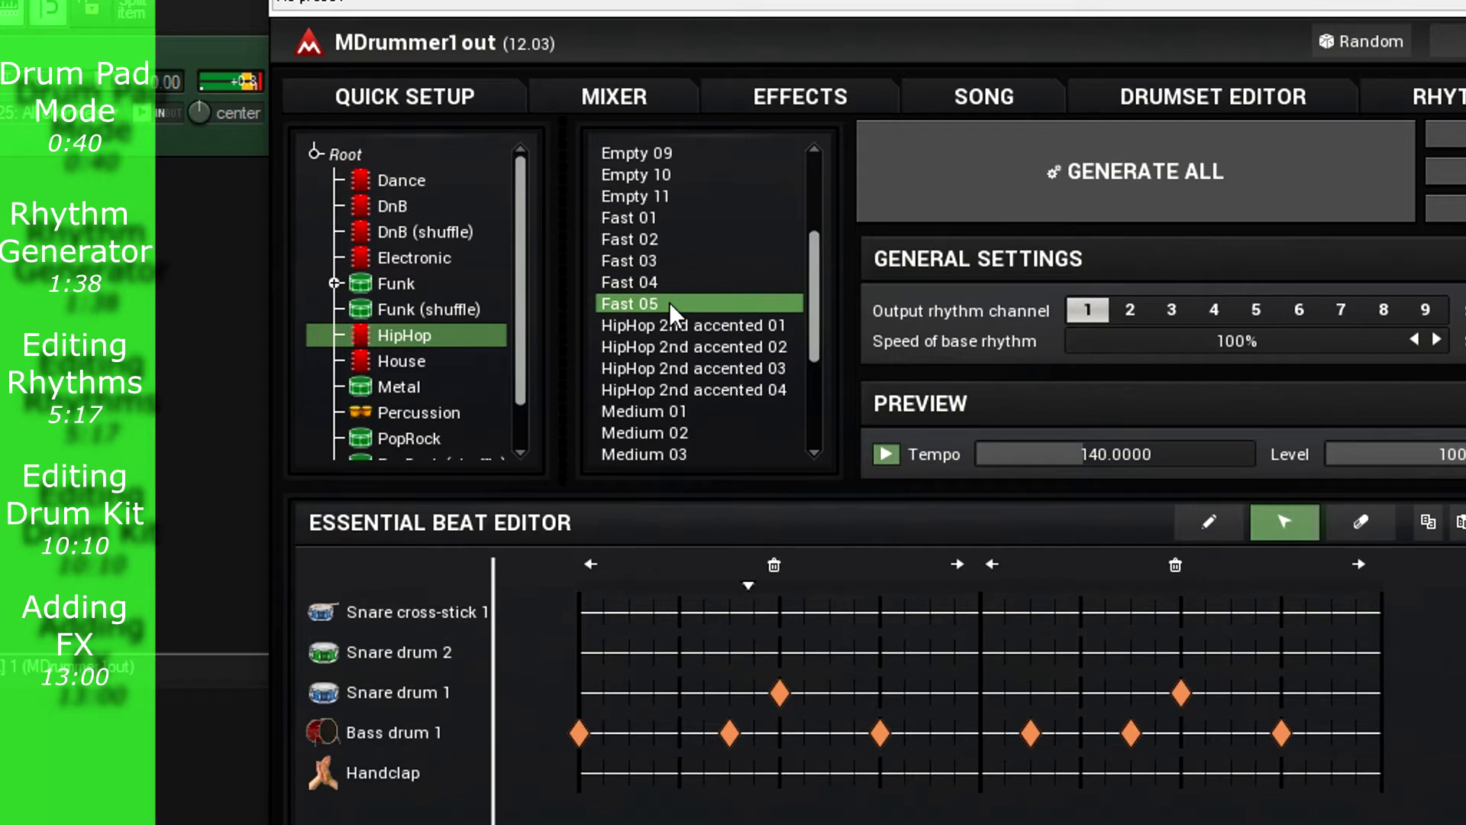
{"action": "left_click", "coordinate": [693, 417]}
{"action": "left_click_drag", "start_coordinate": [819, 372], "coordinate": [824, 418]}
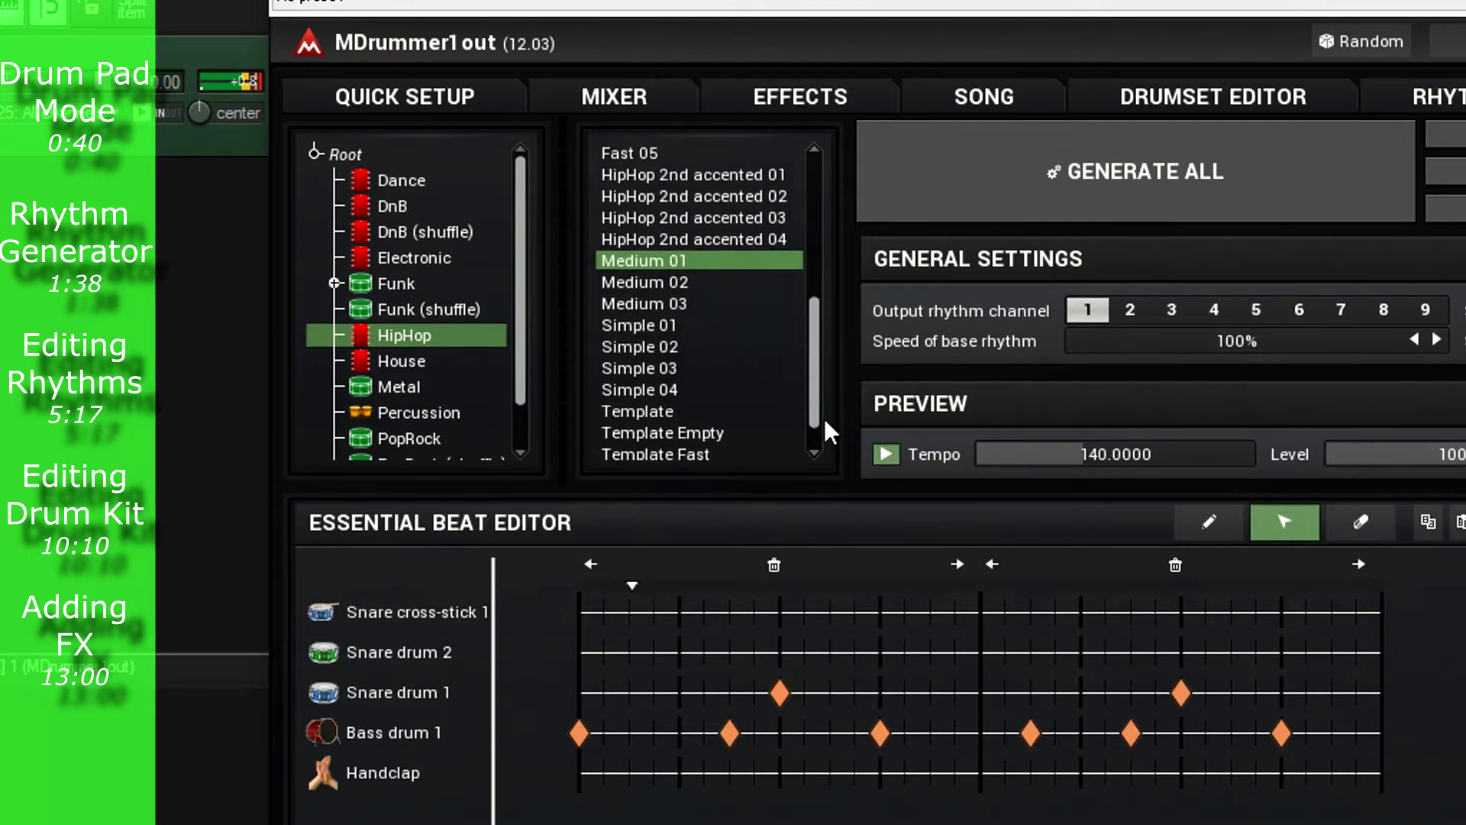
{"action": "left_click", "coordinate": [695, 328]}
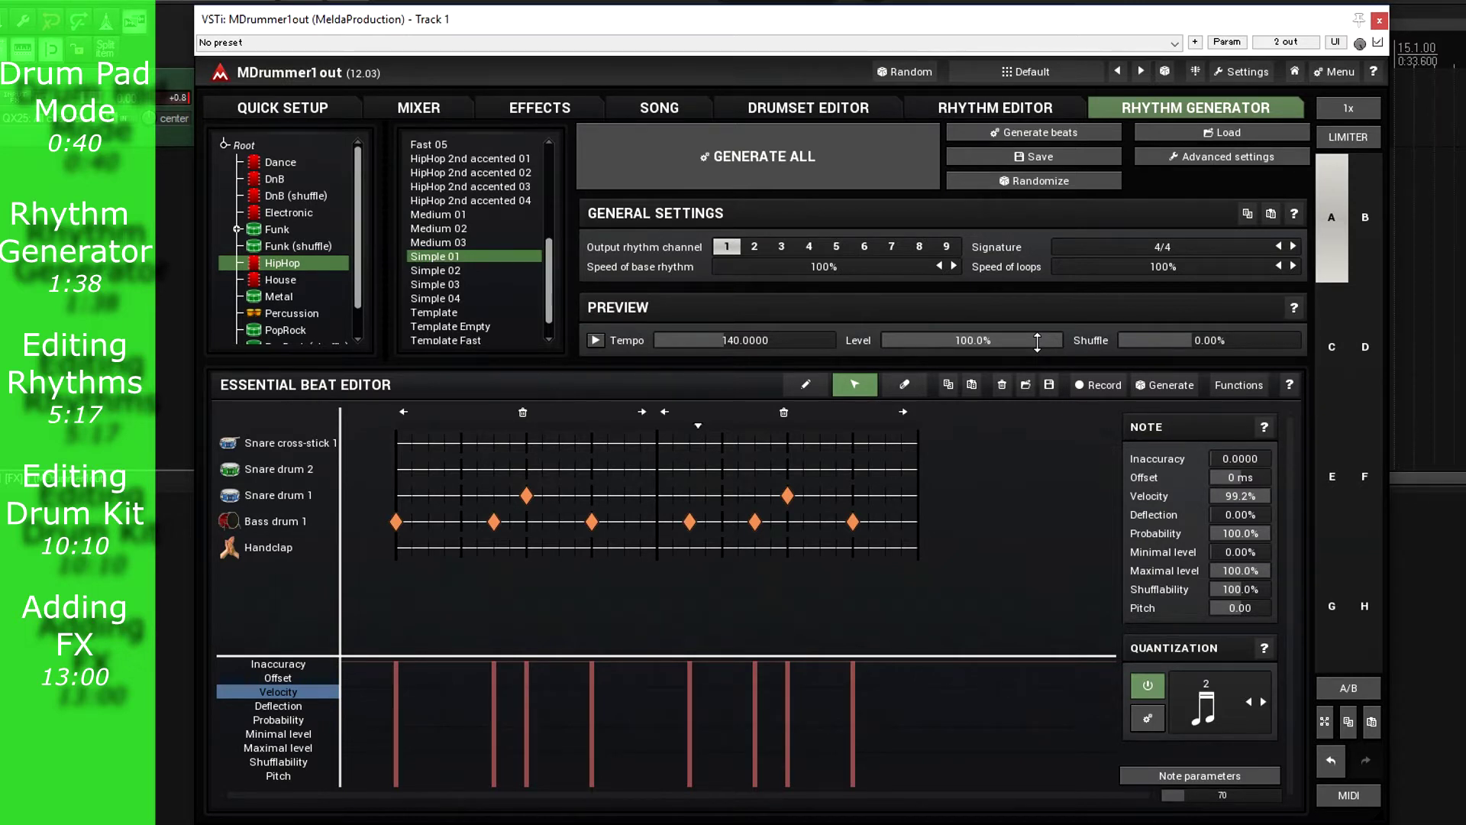
Preview the base rhythm at a lower level, then reset the preview level to 100%
{"action": "left_click", "coordinate": [594, 340]}
{"action": "left_click_drag", "start_coordinate": [974, 340], "coordinate": [878, 340]}
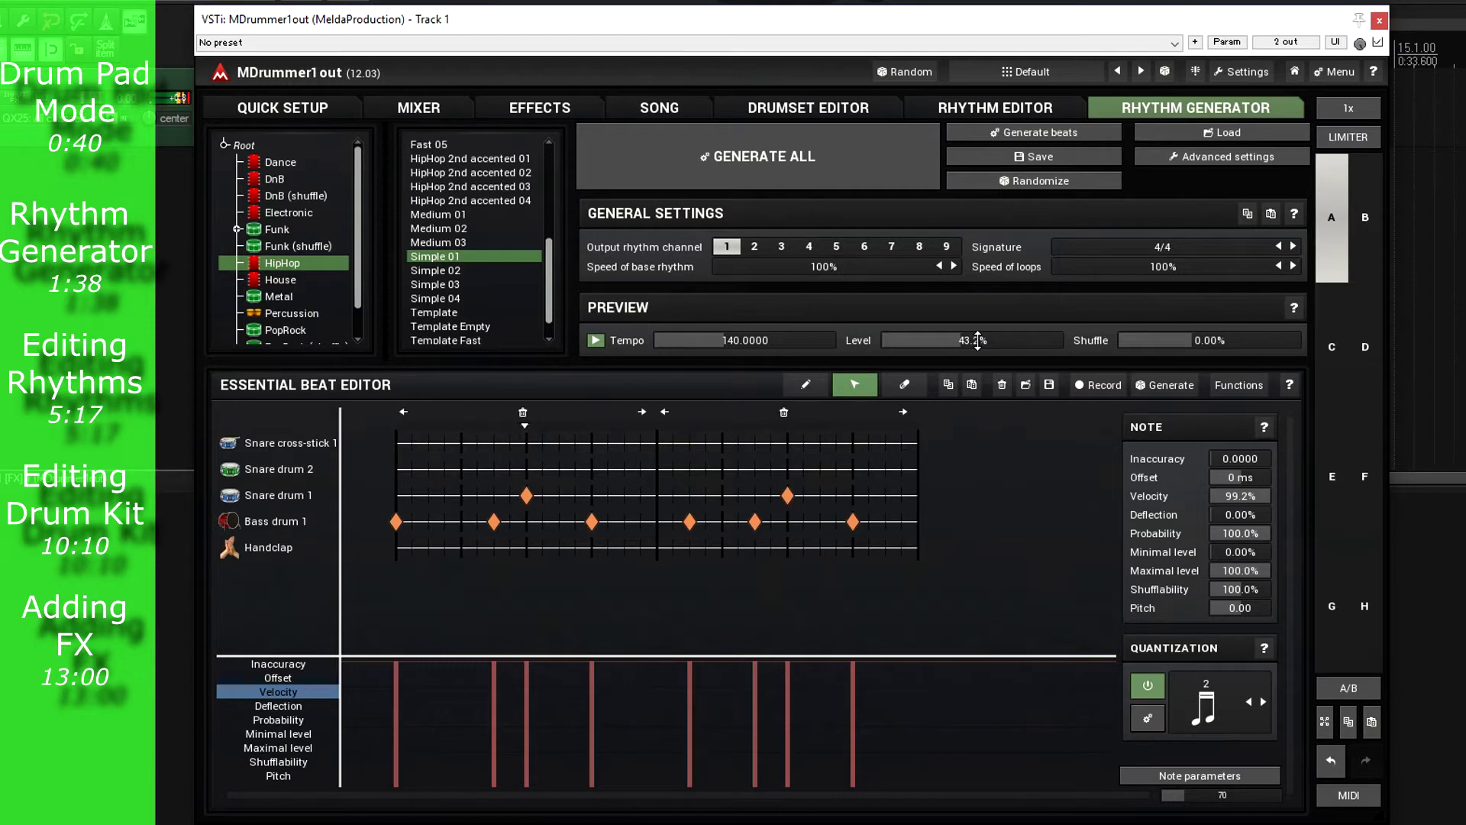
{"action": "left_click_drag", "start_coordinate": [978, 340], "coordinate": [901, 340]}
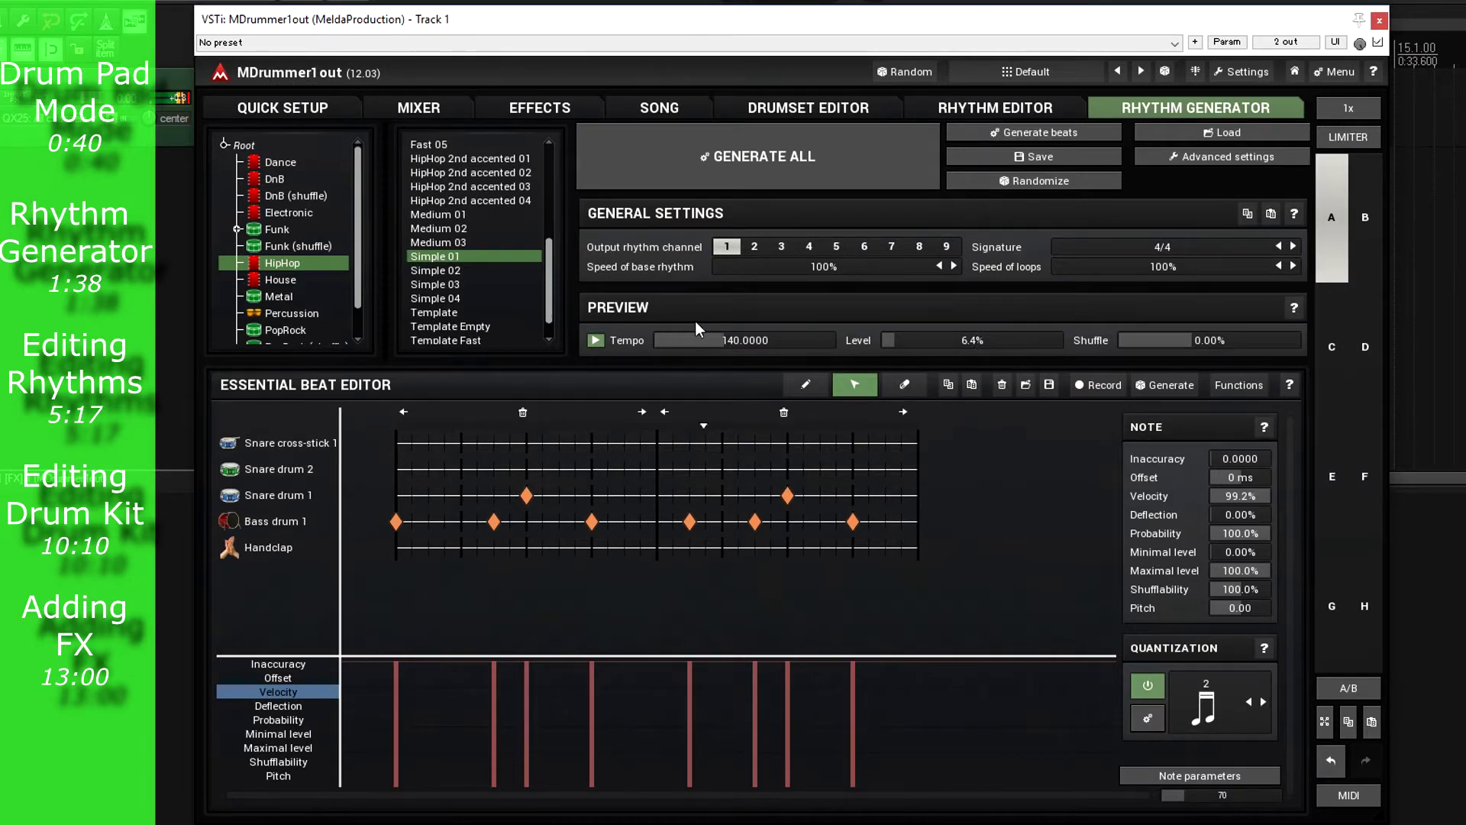
{"action": "left_click", "coordinate": [596, 341]}
{"action": "double_click", "coordinate": [925, 340]}
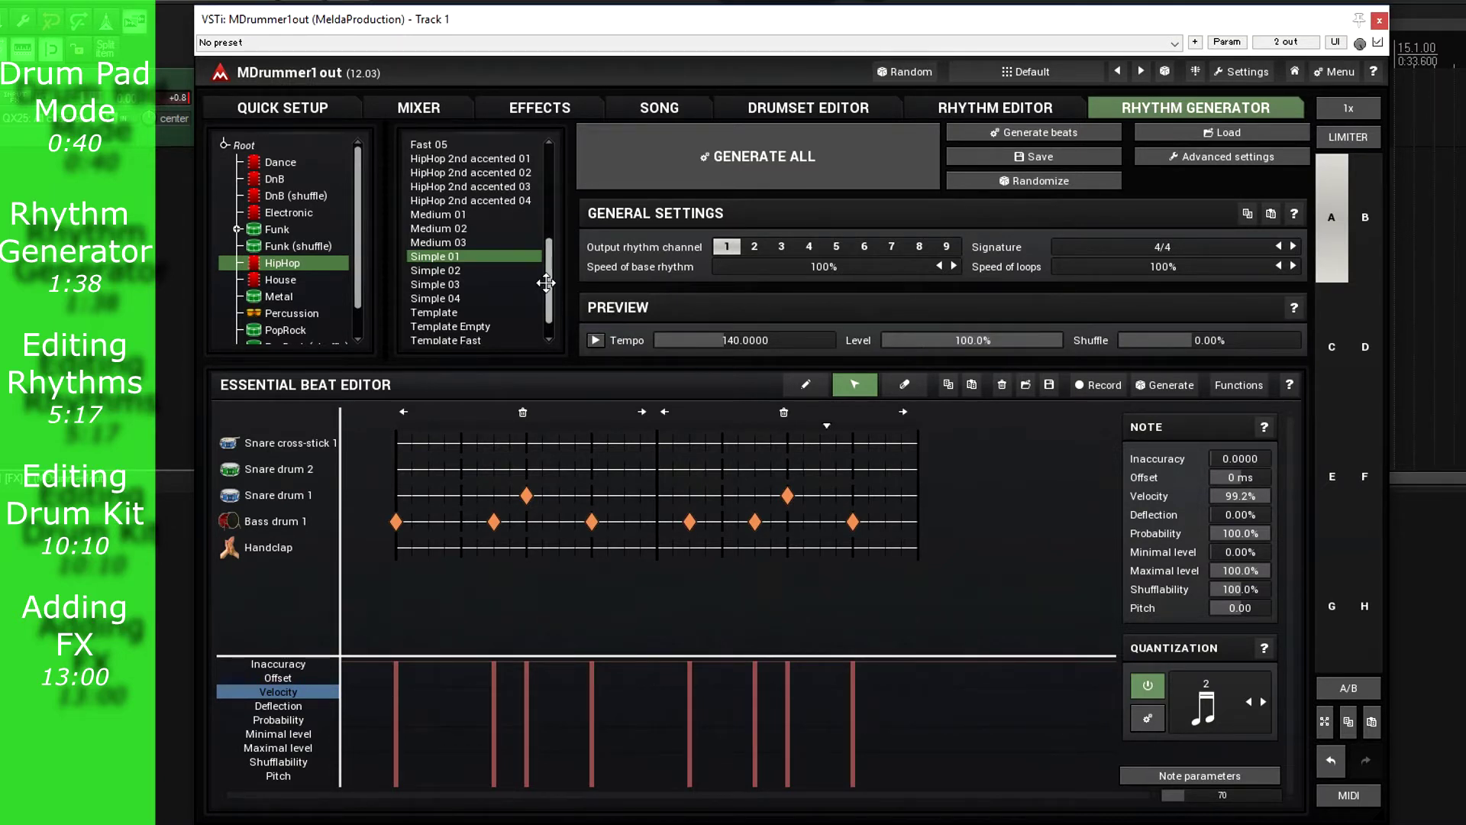
Run Generate All to build every rhythm loop from Simple 01
{"action": "left_click", "coordinate": [823, 180]}
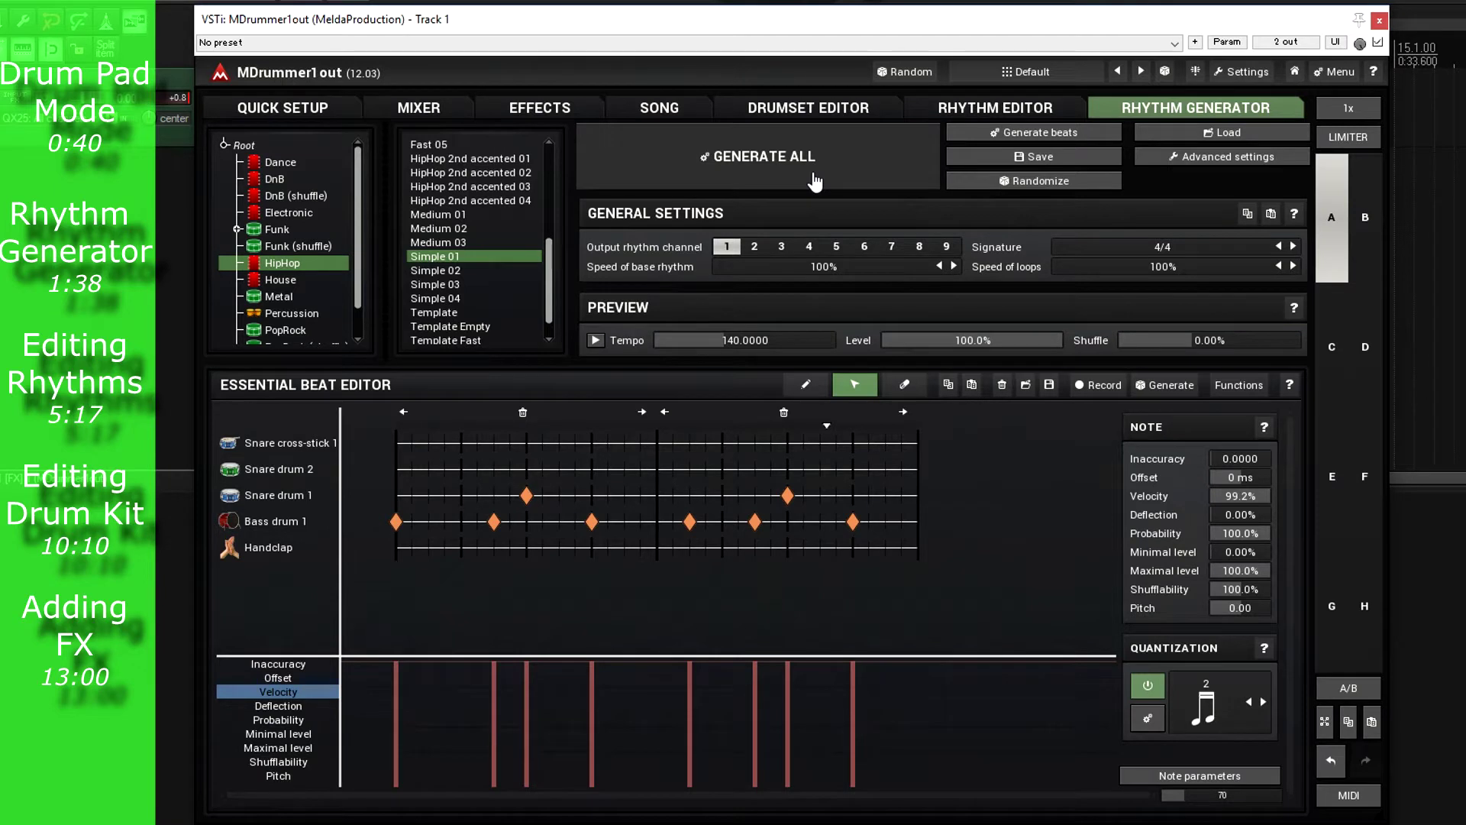
{"action": "left_click", "coordinate": [813, 174]}
{"action": "left_click", "coordinate": [829, 181]}
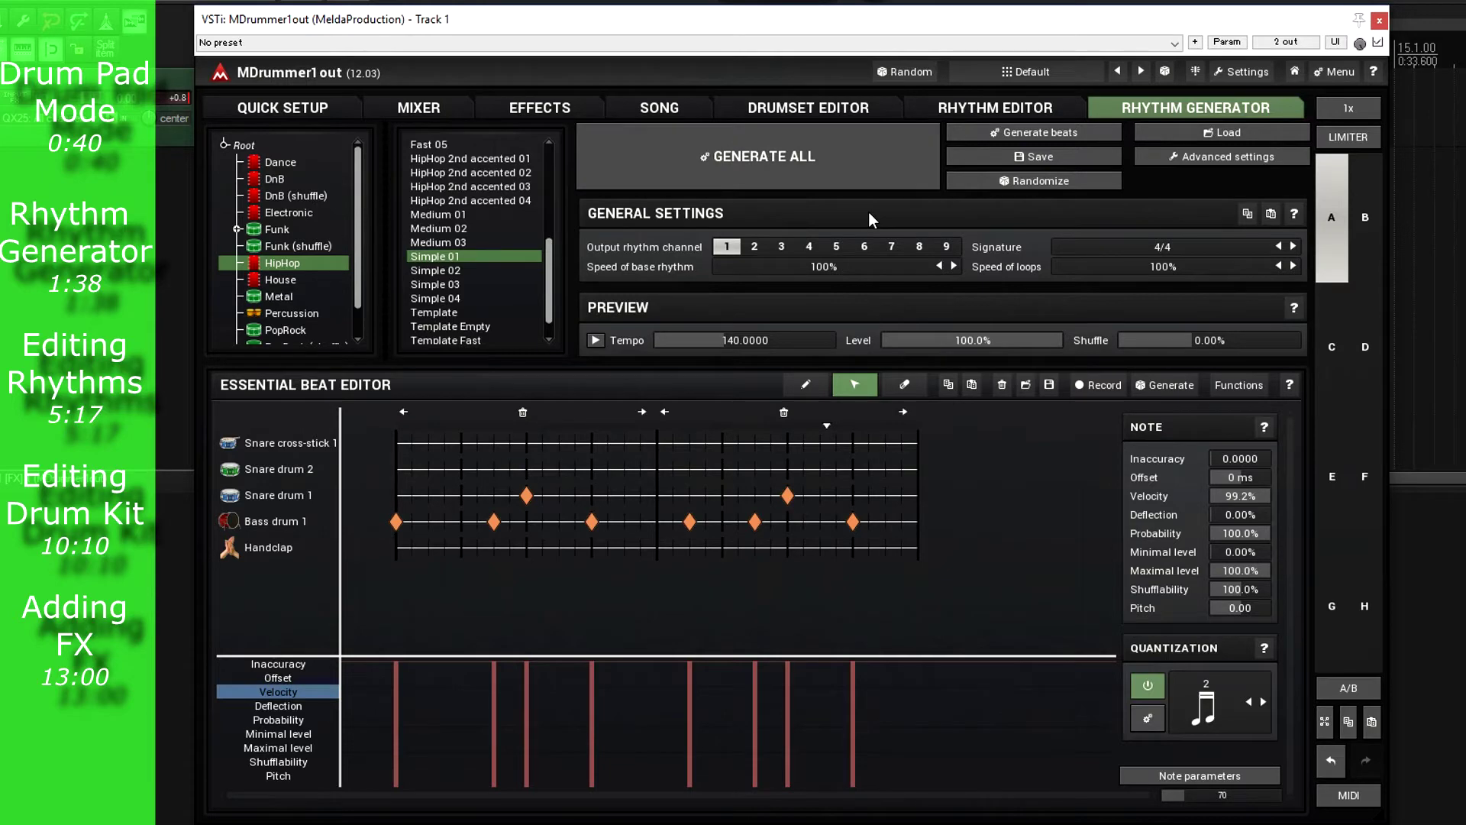
Load the first Beat-section loop in the Rhythm Editor and play it
{"action": "left_click", "coordinate": [982, 111]}
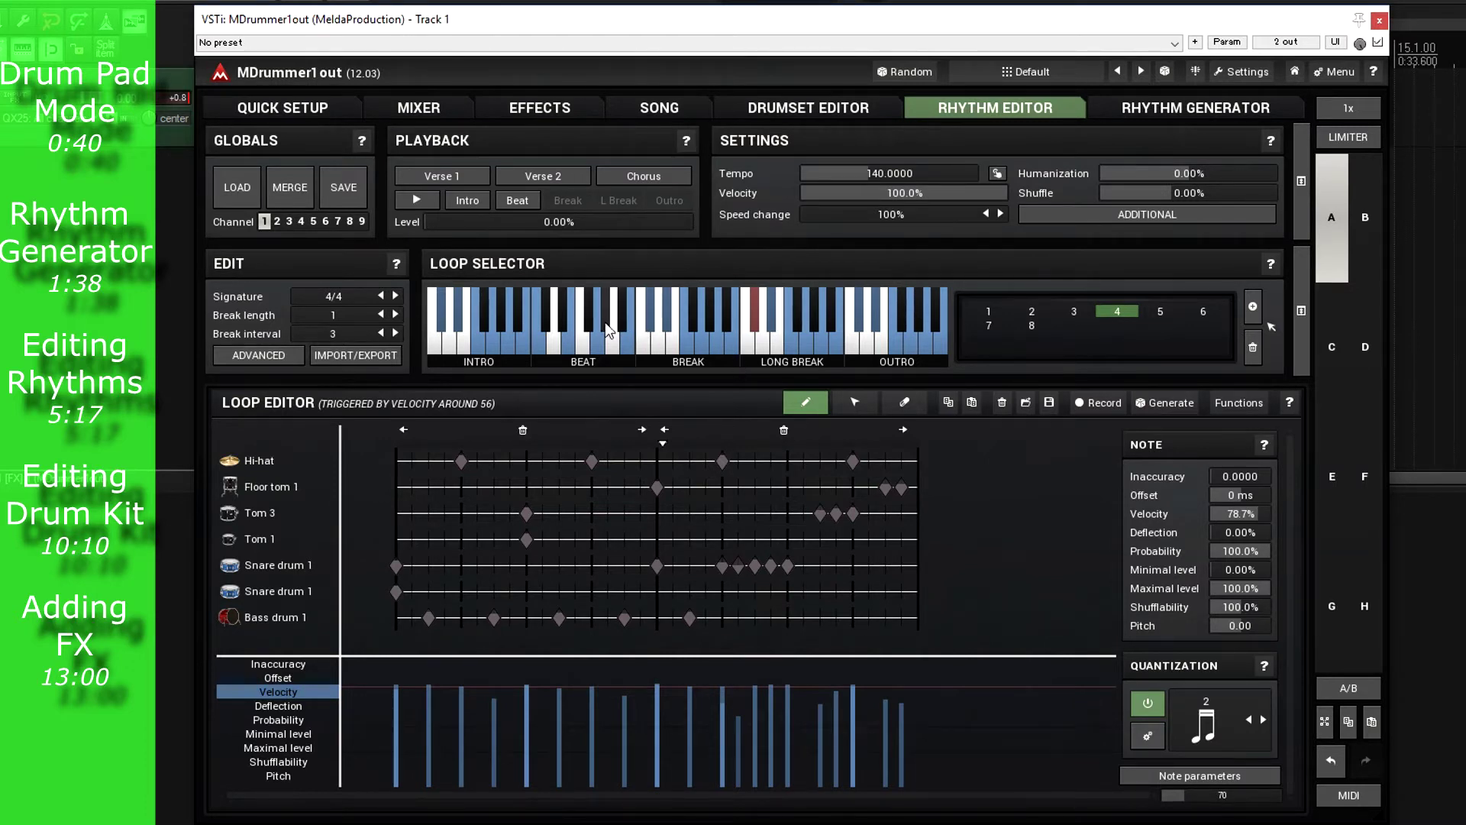
{"action": "left_click", "coordinate": [571, 350]}
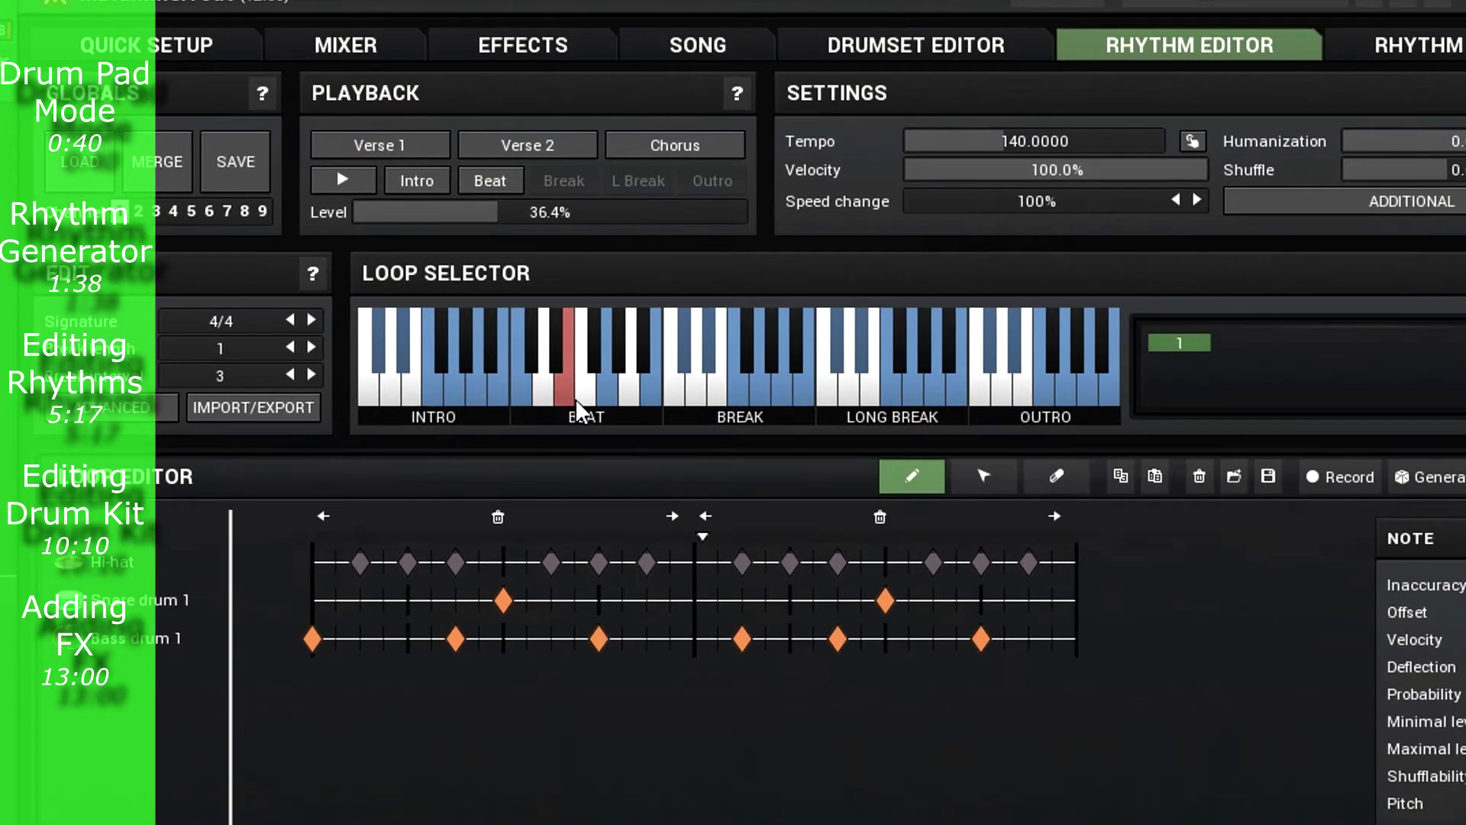
{"action": "left_click", "coordinate": [524, 393]}
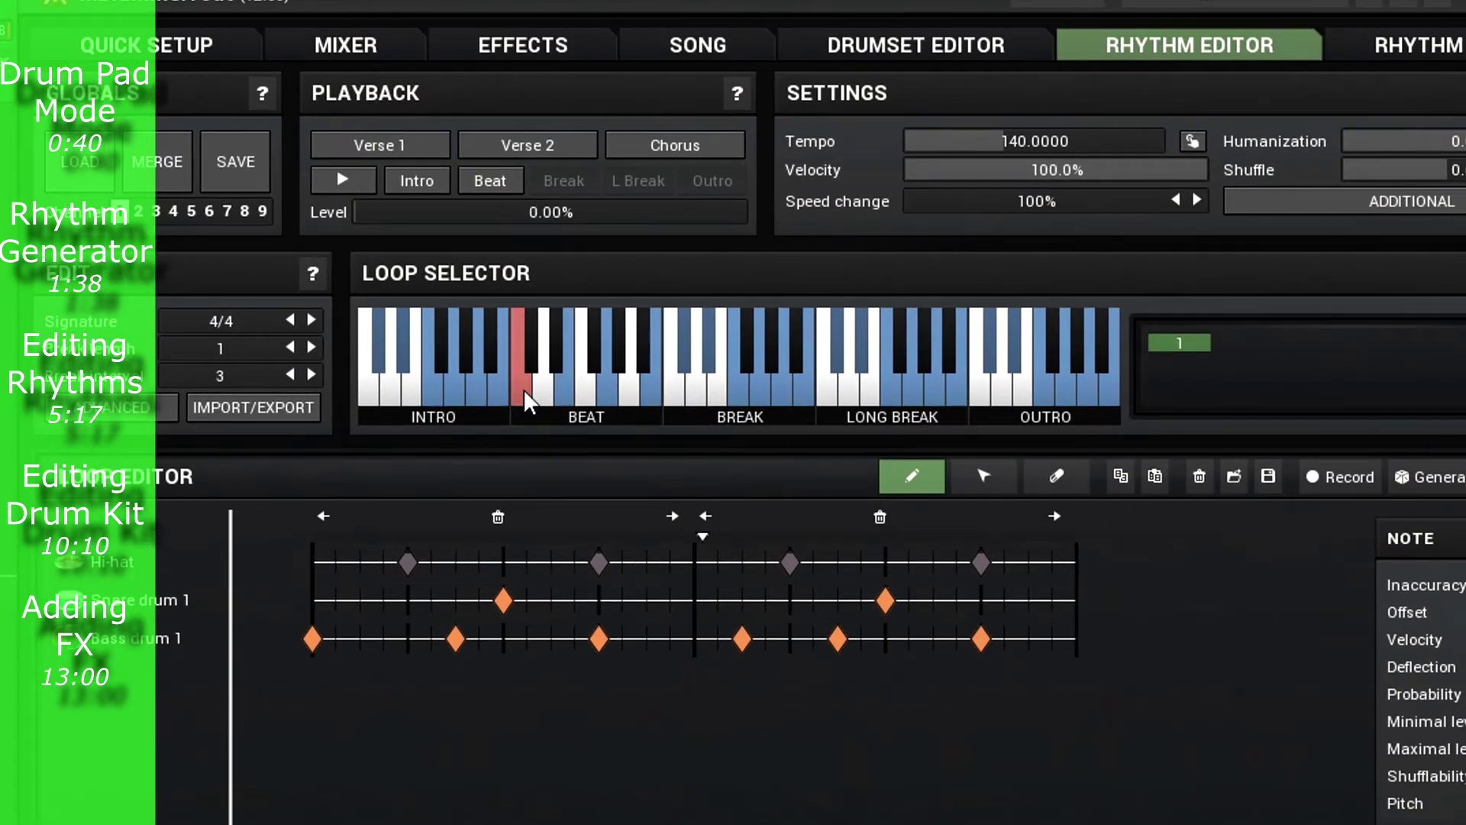
{"action": "left_click", "coordinate": [365, 197]}
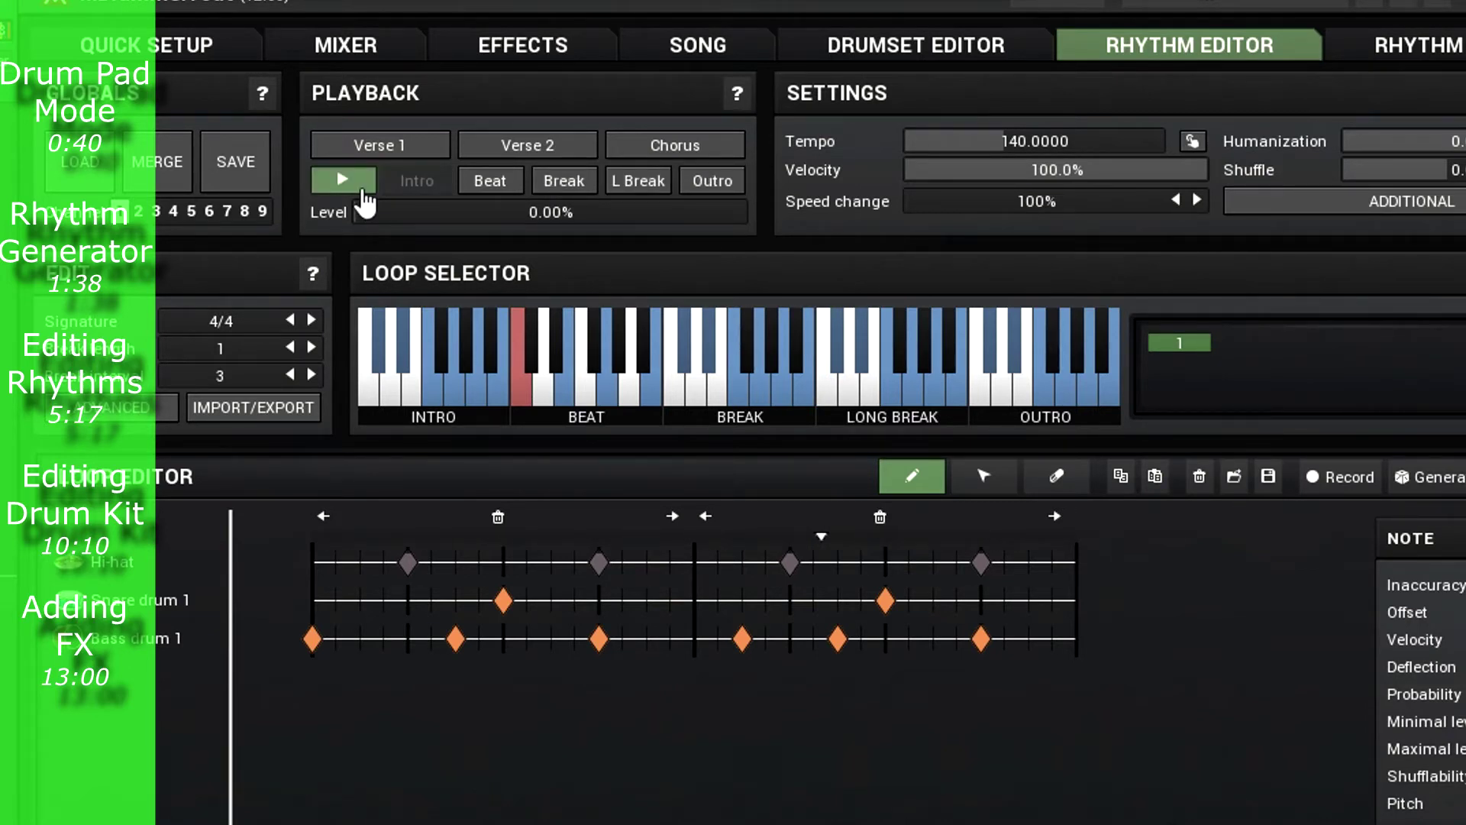
Audition three further Beat loops, stop playback, and erase the second hi-hat note
{"action": "left_click", "coordinate": [571, 393]}
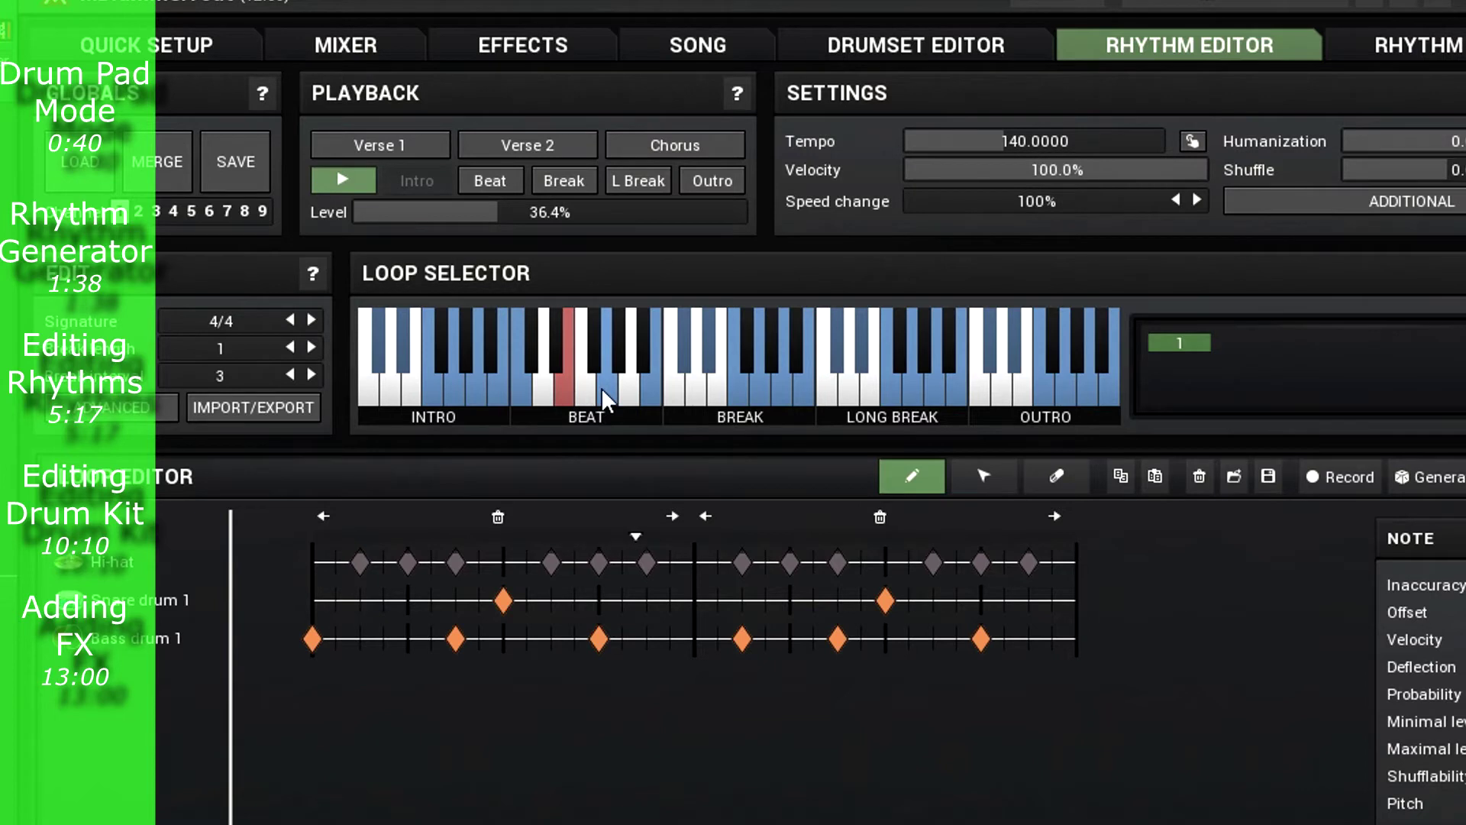
{"action": "left_click", "coordinate": [608, 394]}
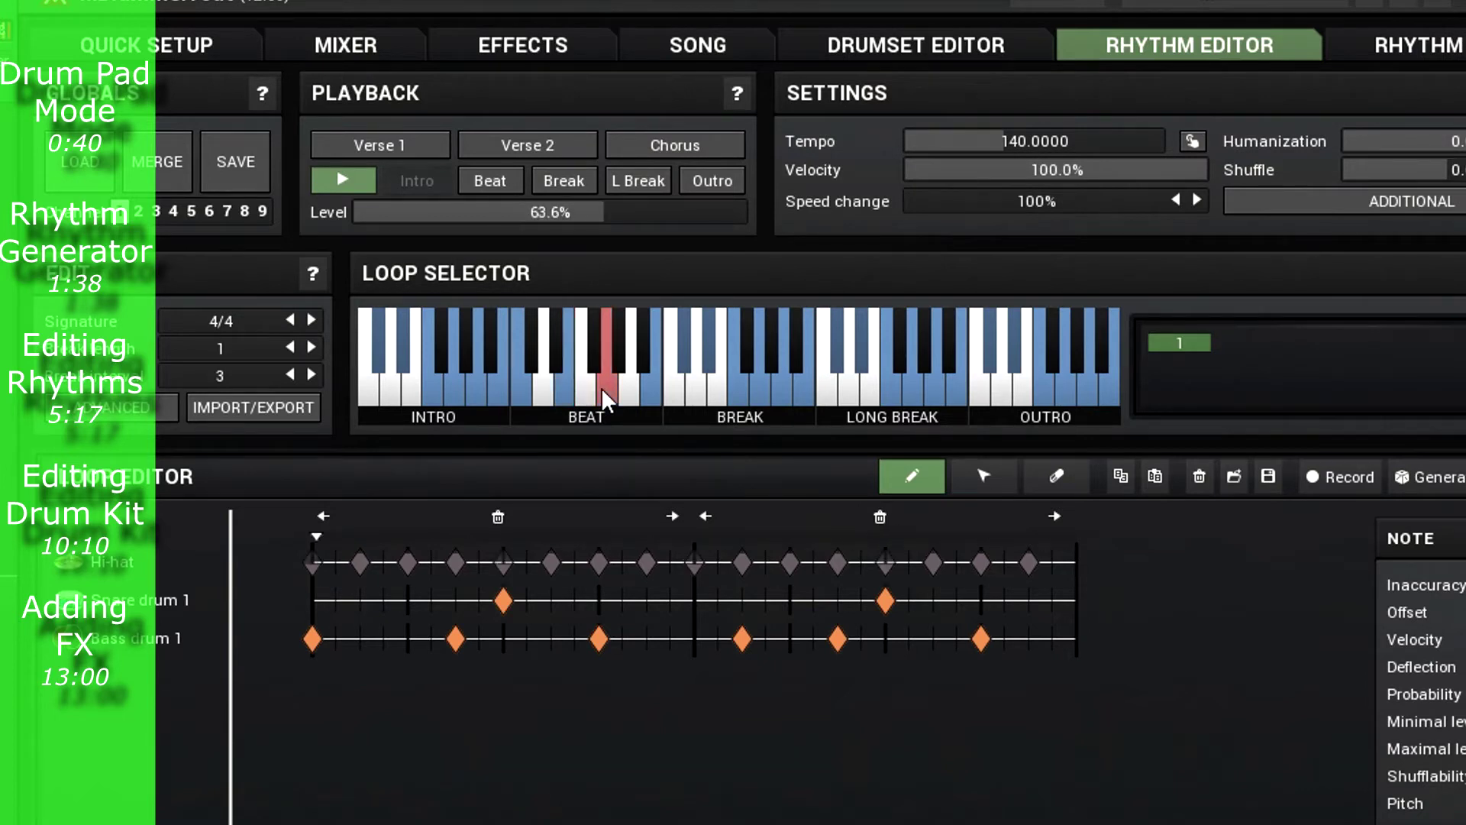
{"action": "left_click", "coordinate": [650, 393]}
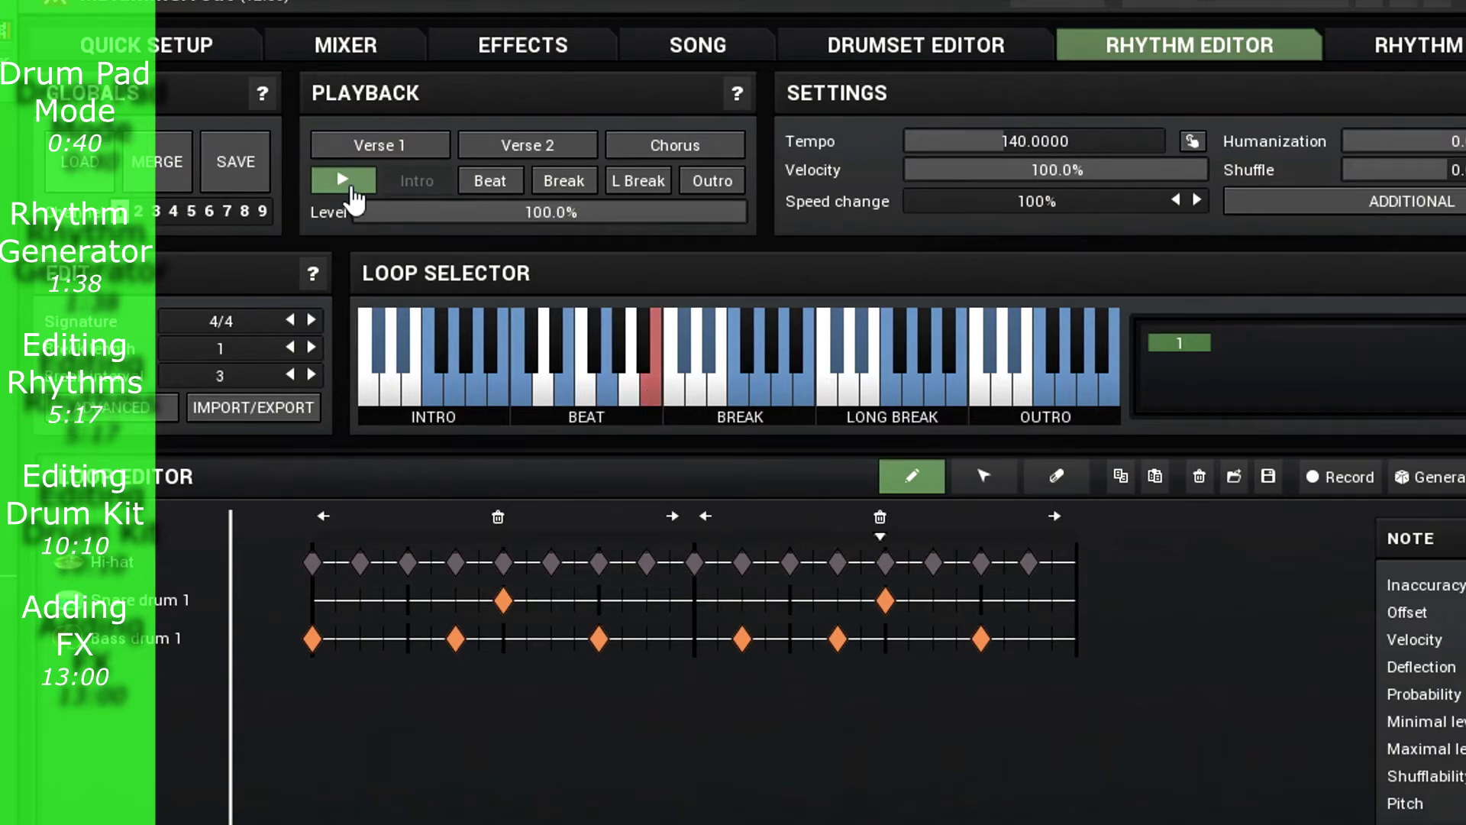
{"action": "left_click", "coordinate": [352, 191]}
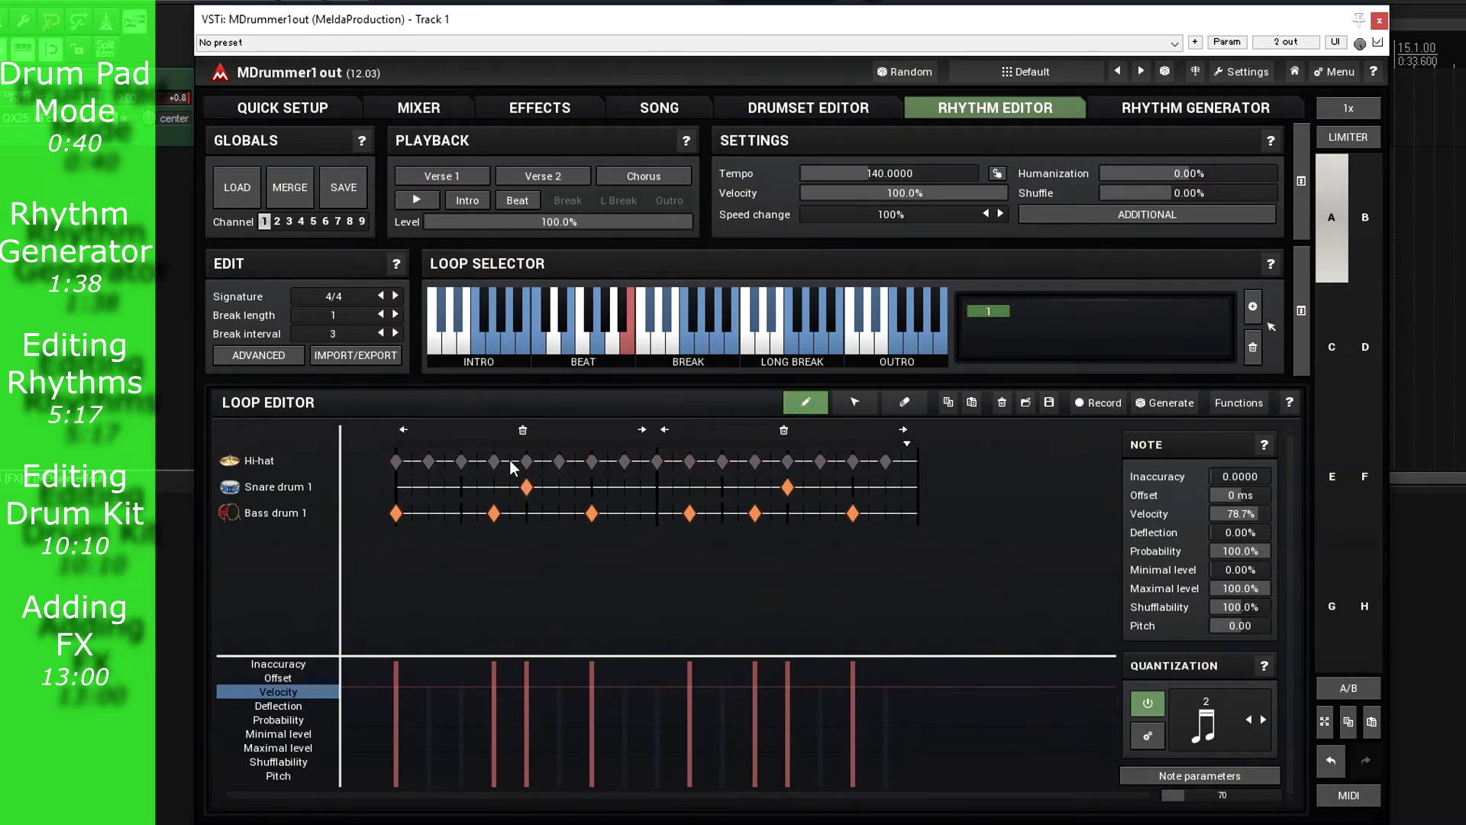
{"action": "left_click", "coordinate": [429, 461]}
Erase the third hi-hat note and set the grid quantization to triplets
{"action": "left_click", "coordinate": [462, 462]}
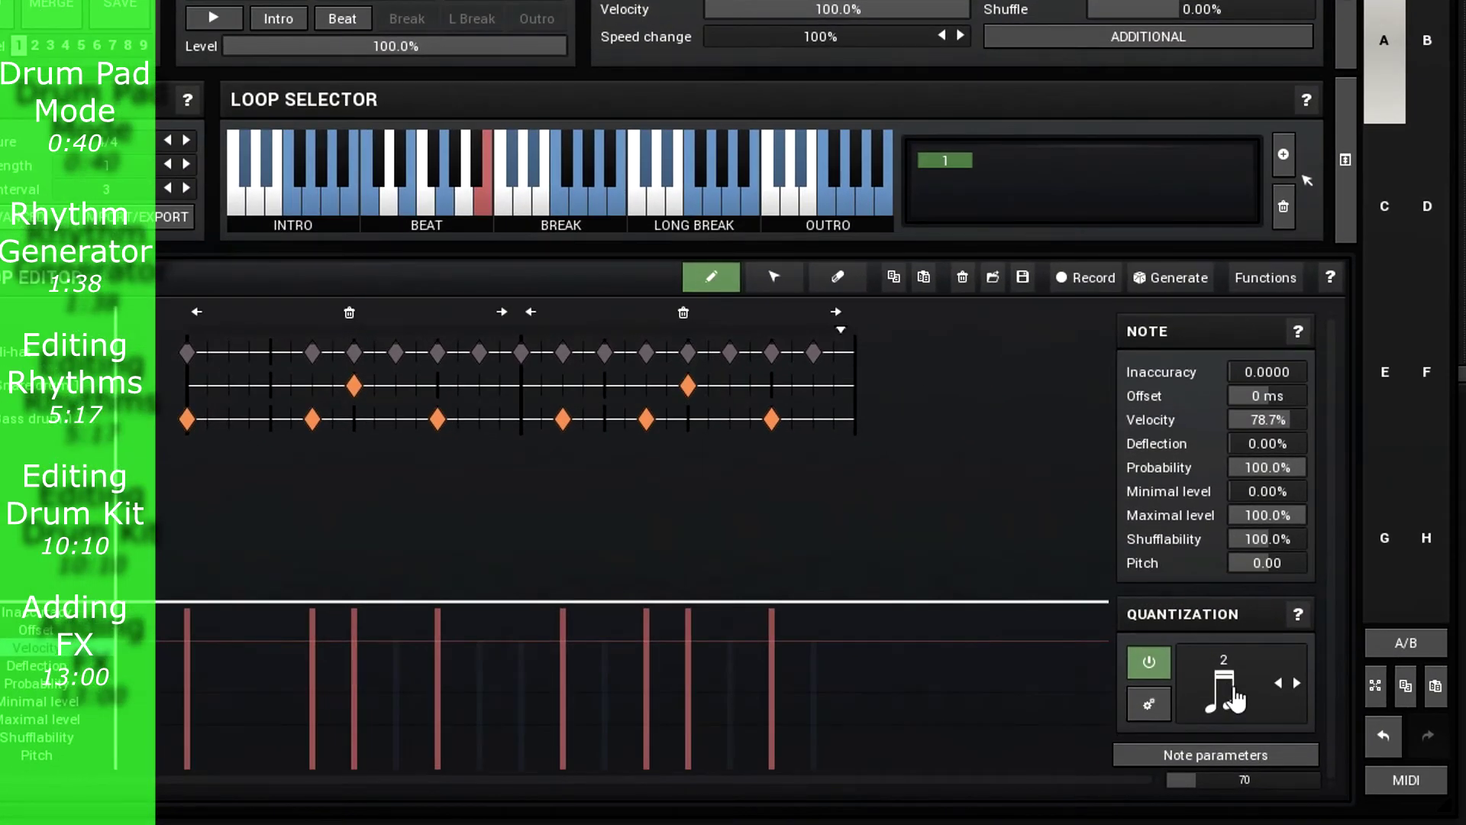
{"action": "left_click", "coordinate": [1224, 687]}
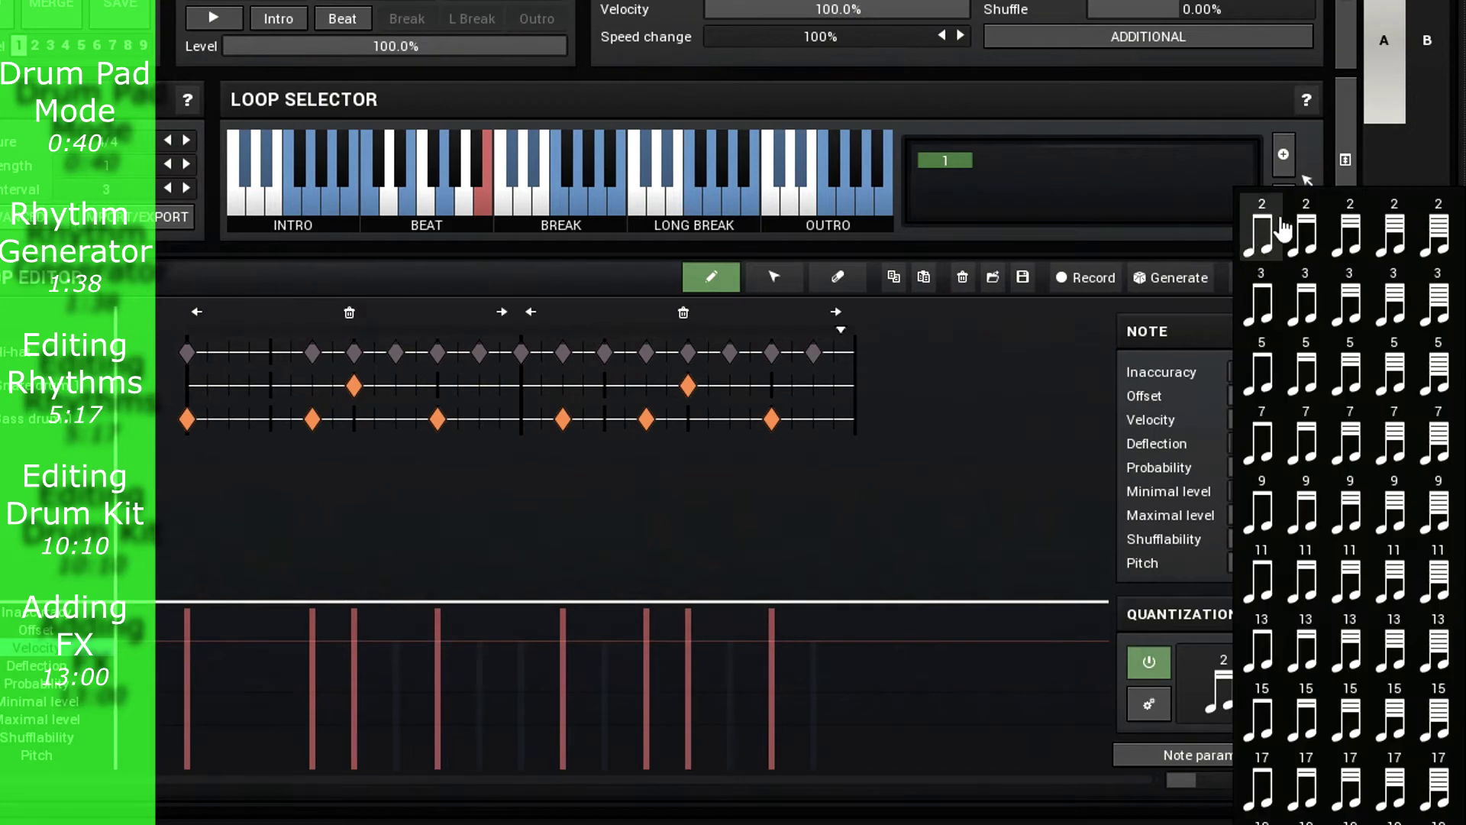
{"action": "left_click", "coordinate": [1261, 305]}
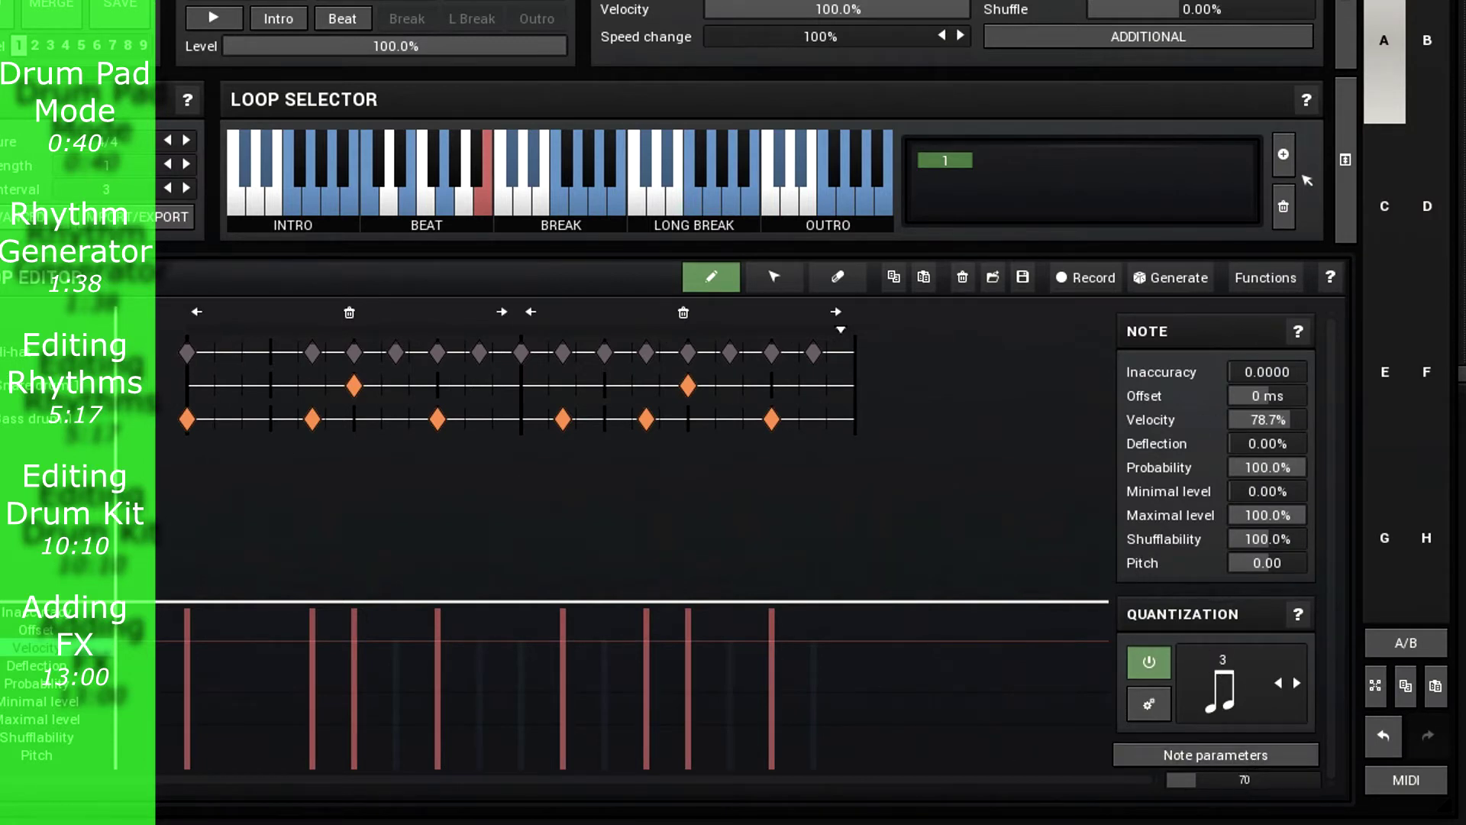
{"action": "scroll", "coordinate": [634, 382], "scroll_direction": "up", "scroll_amount": 4}
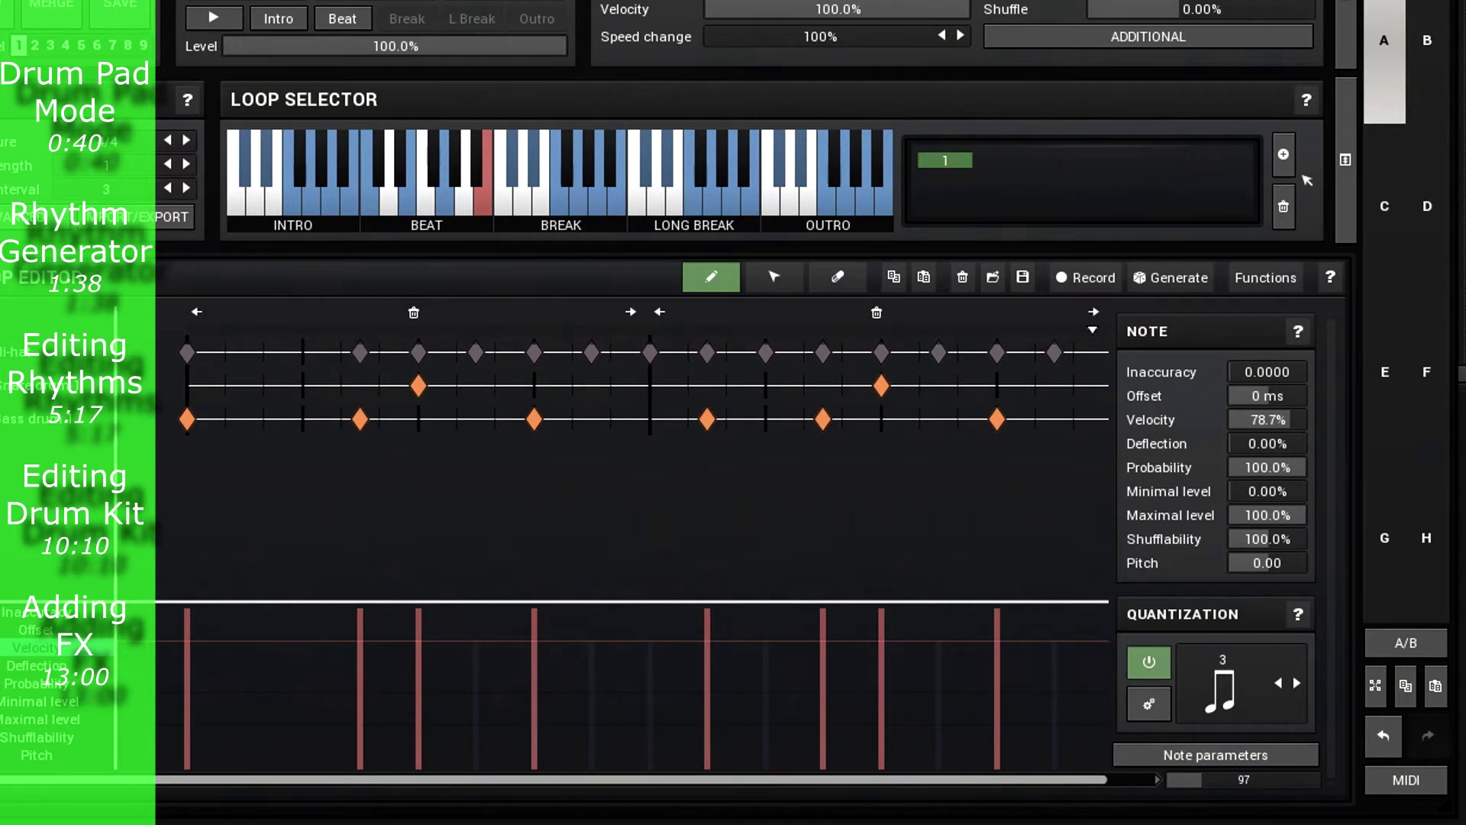
{"action": "scroll", "coordinate": [255, 354], "scroll_direction": "up", "scroll_amount": 1}
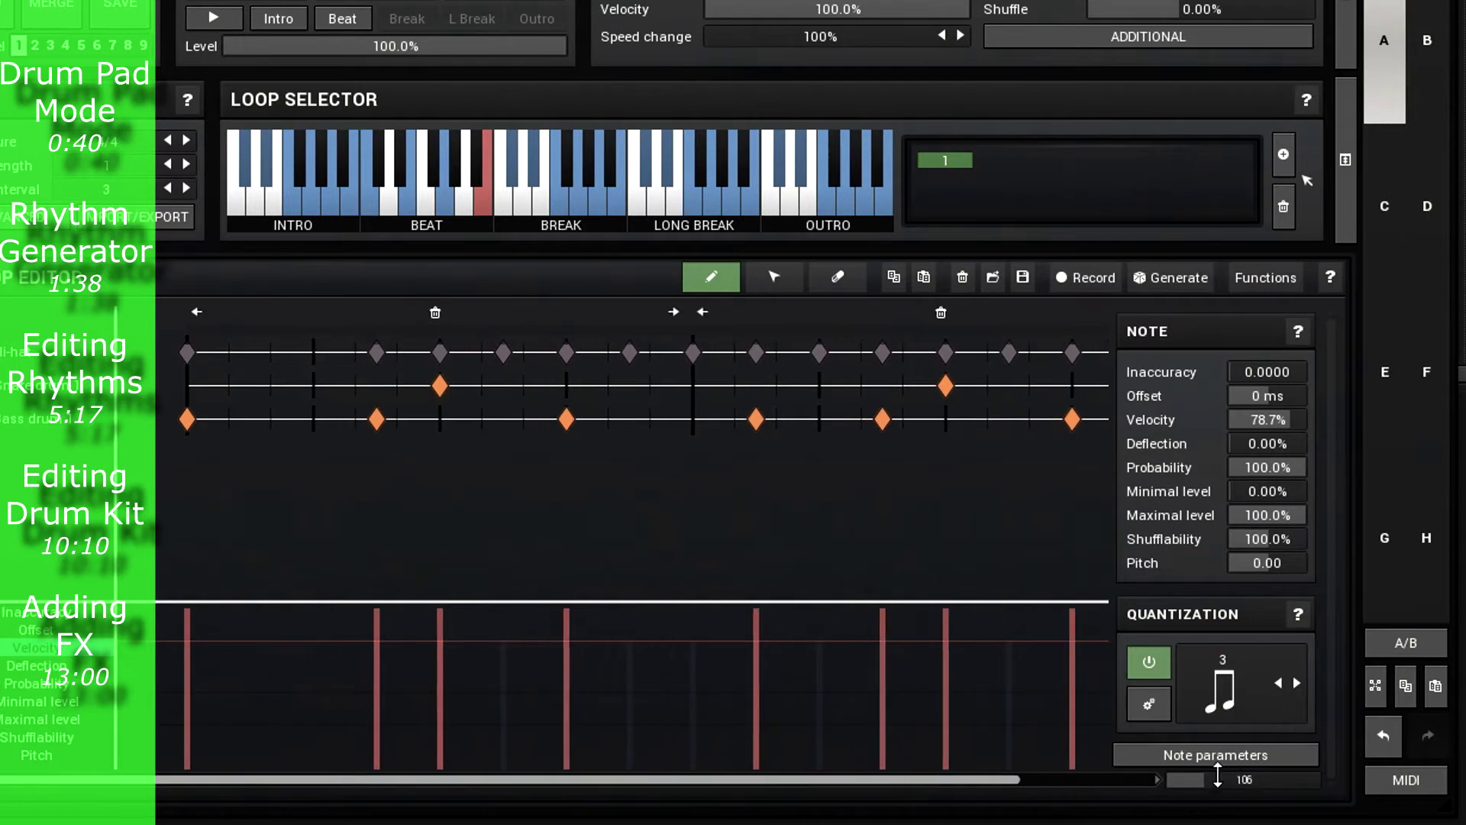
Draw a three-note triplet hi-hat roll near the start, two notes at lower velocity, and audition it
{"action": "left_click", "coordinate": [229, 352]}
{"action": "left_click", "coordinate": [271, 352]}
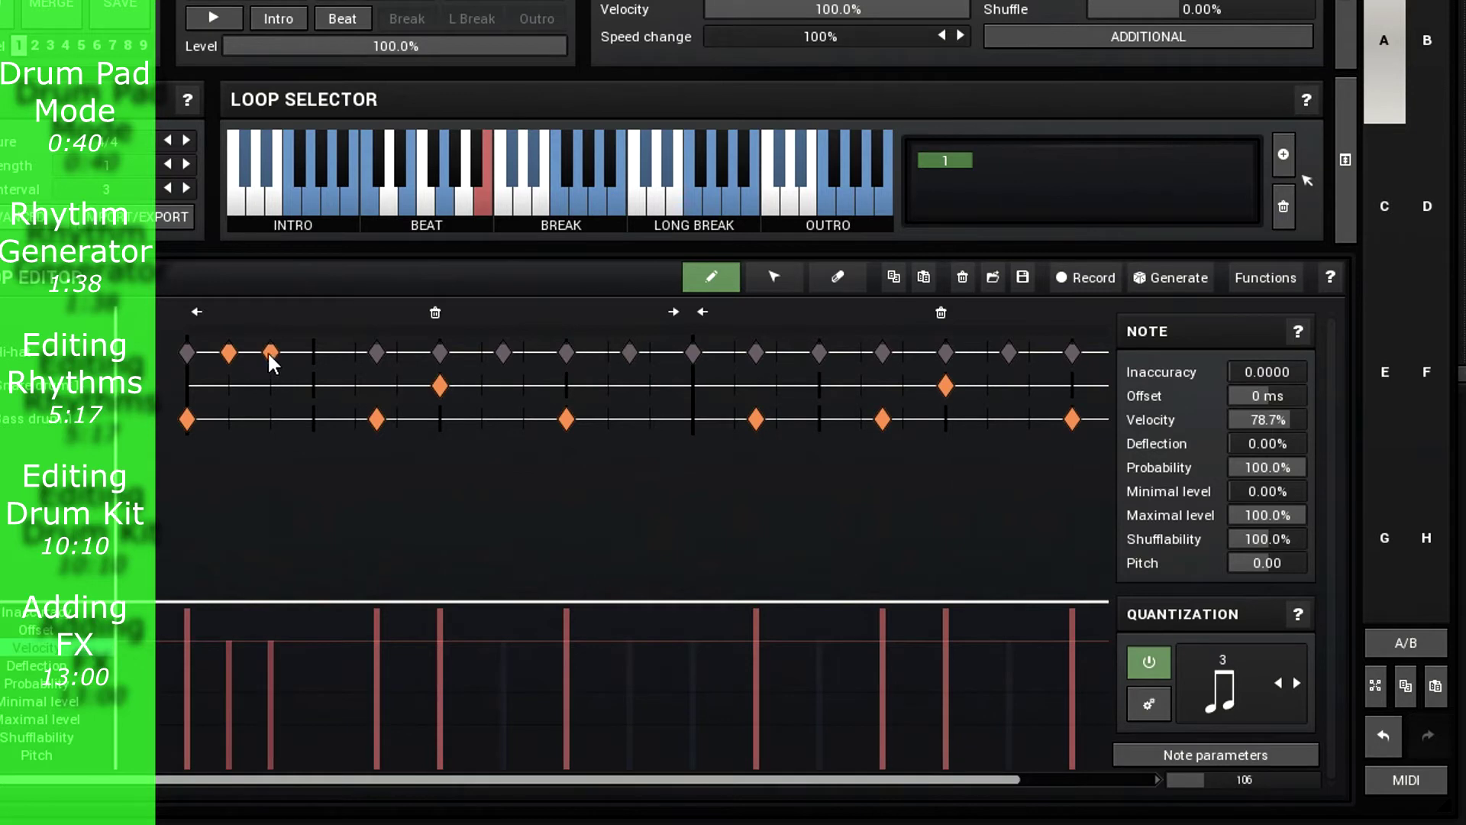
{"action": "left_click", "coordinate": [229, 665]}
{"action": "left_click", "coordinate": [271, 672]}
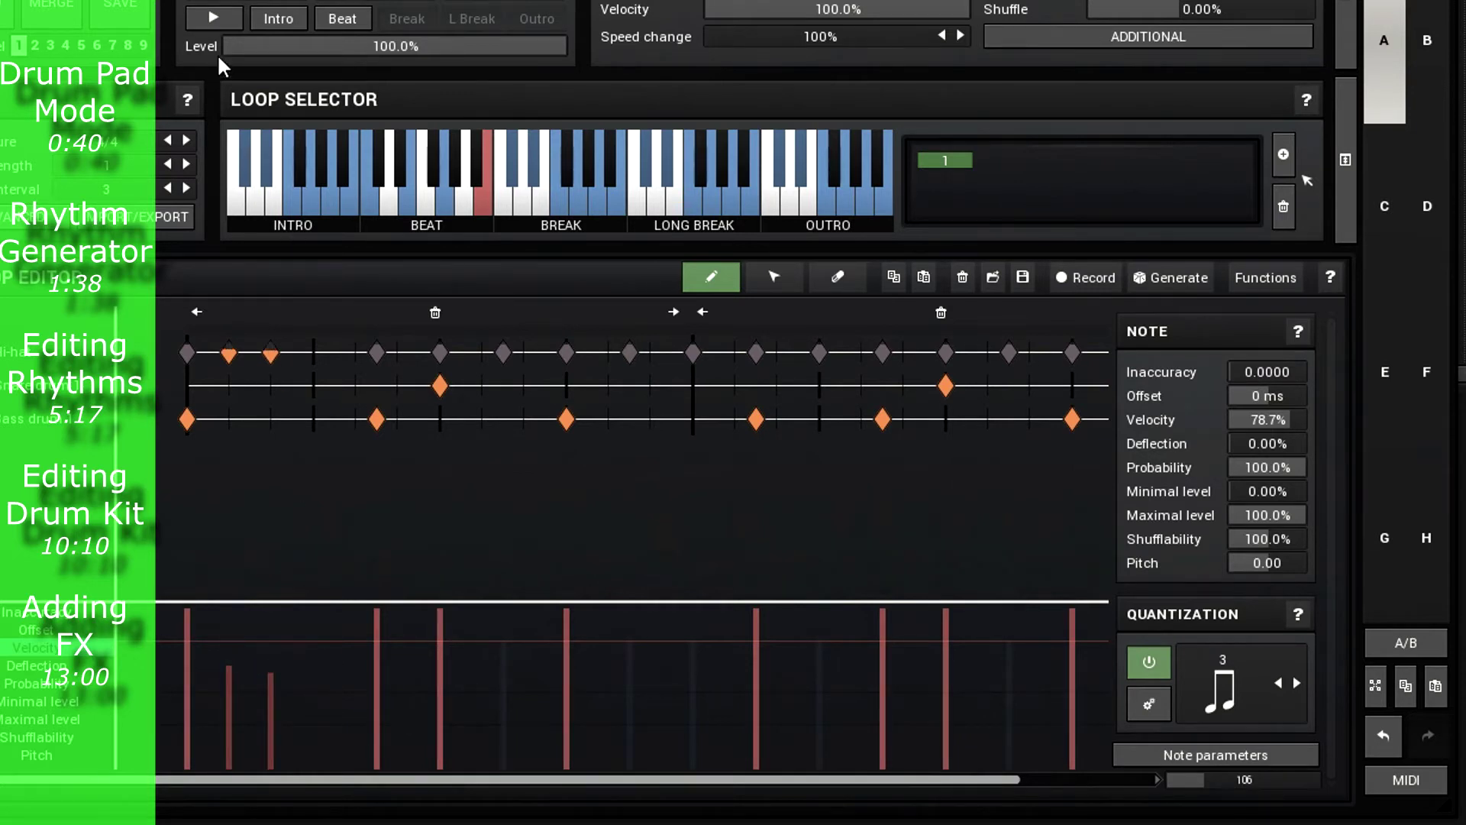
{"action": "left_click", "coordinate": [214, 21]}
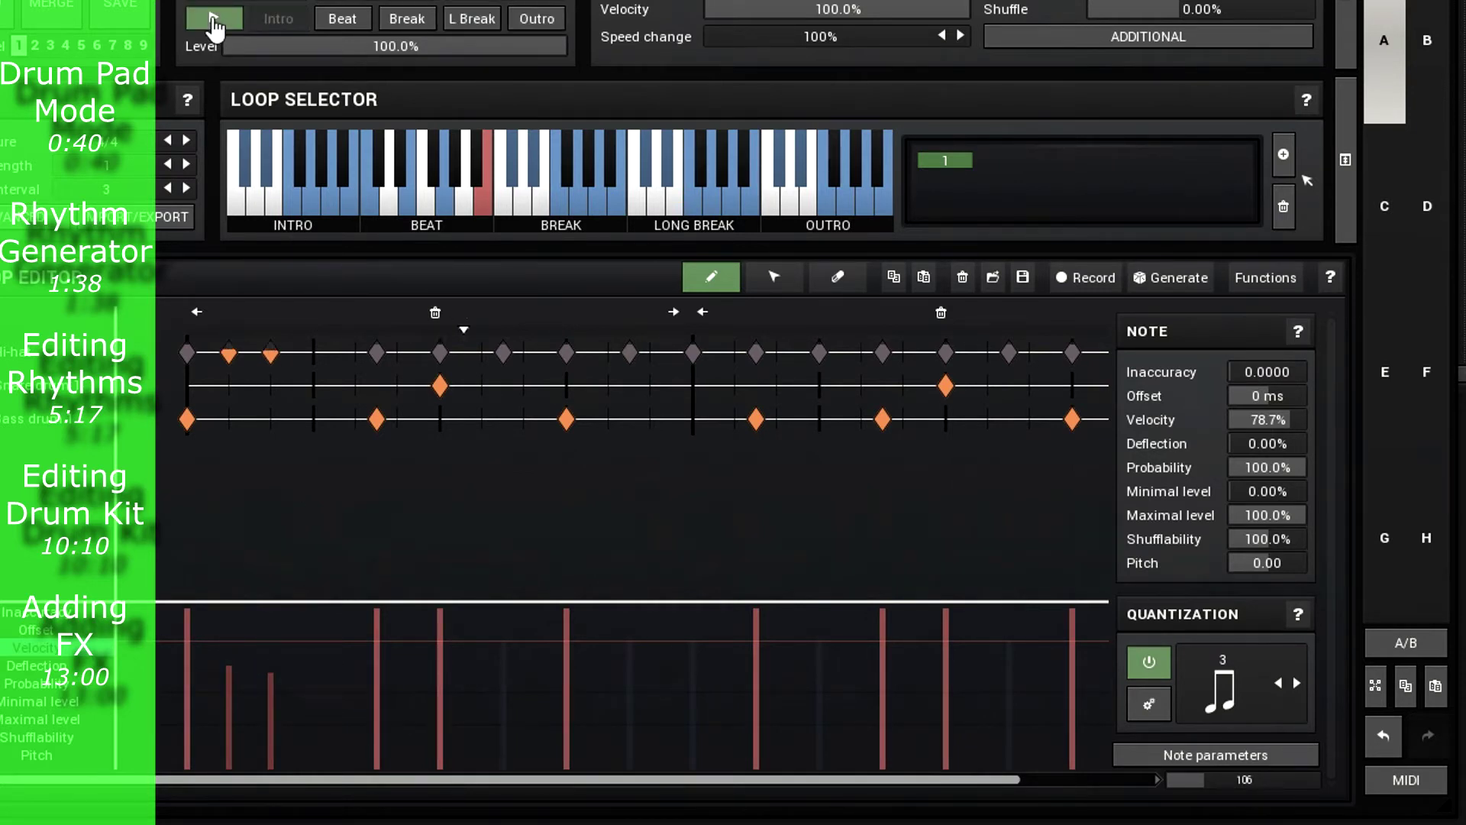
{"action": "left_click", "coordinate": [313, 352]}
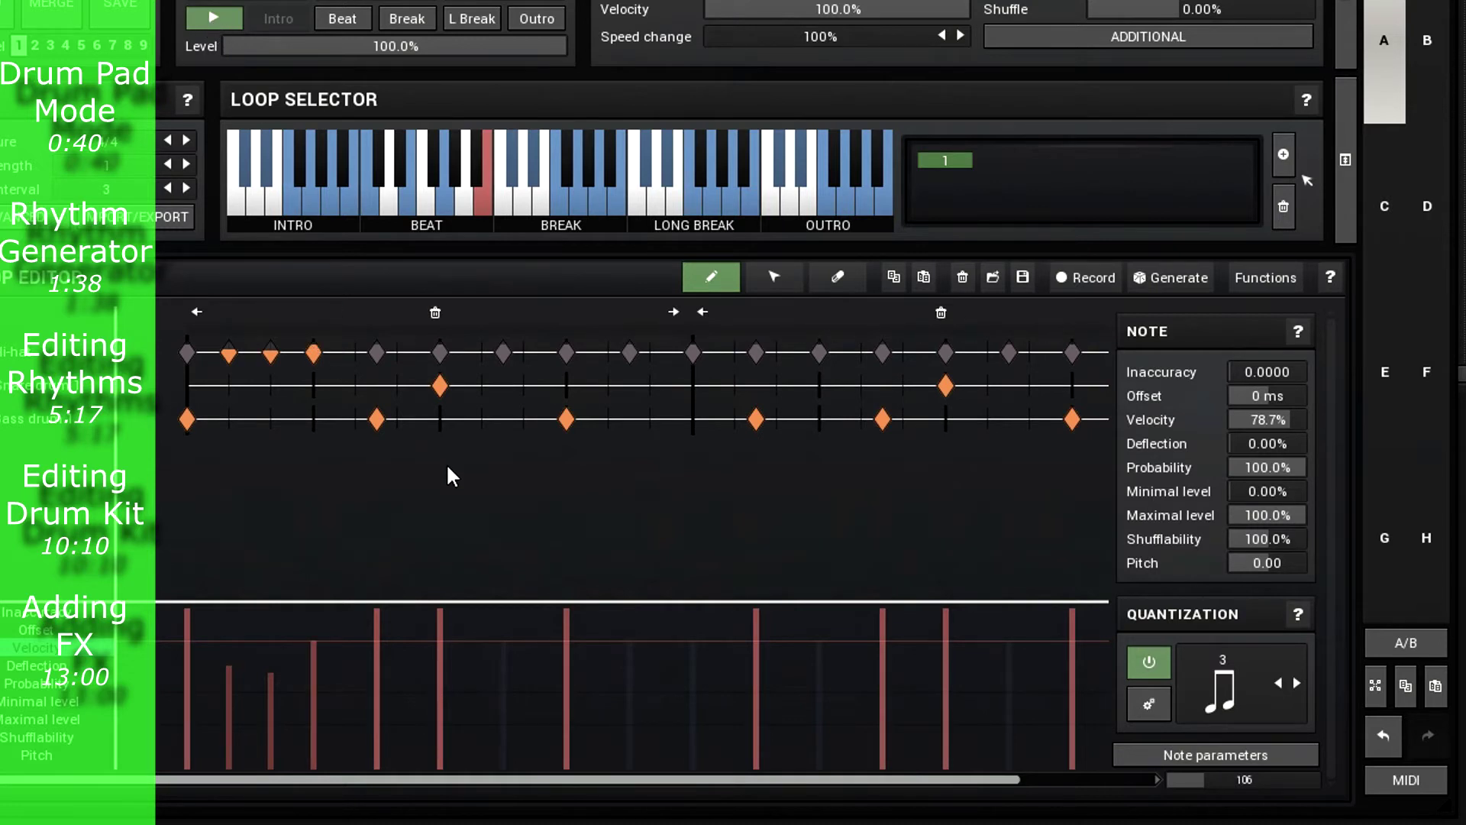
{"action": "left_click", "coordinate": [213, 22]}
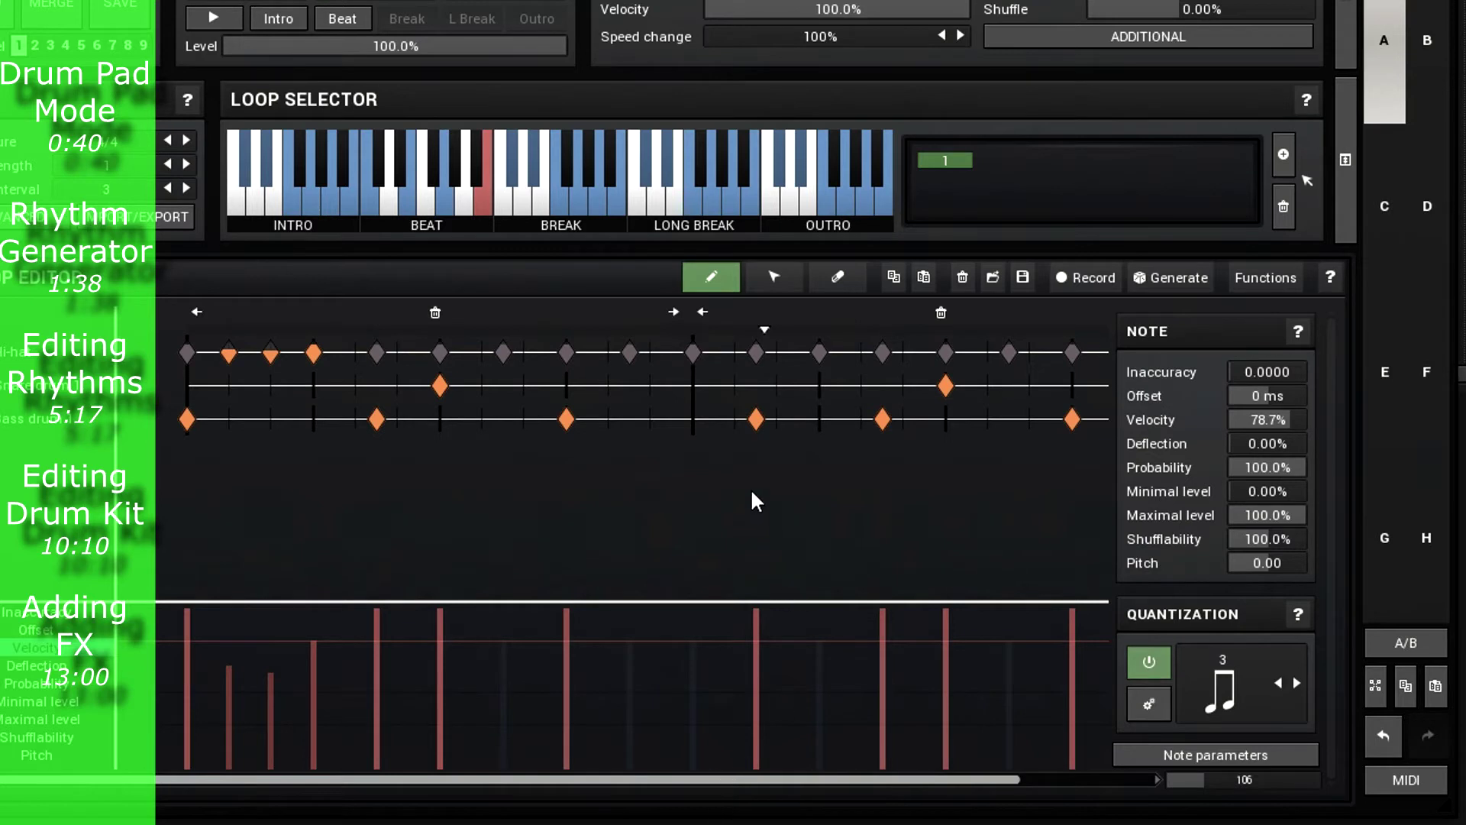
Switch to a finer triplet grid, add a quieter pair of quick hi-hats, and audition
{"action": "left_click", "coordinate": [1220, 683]}
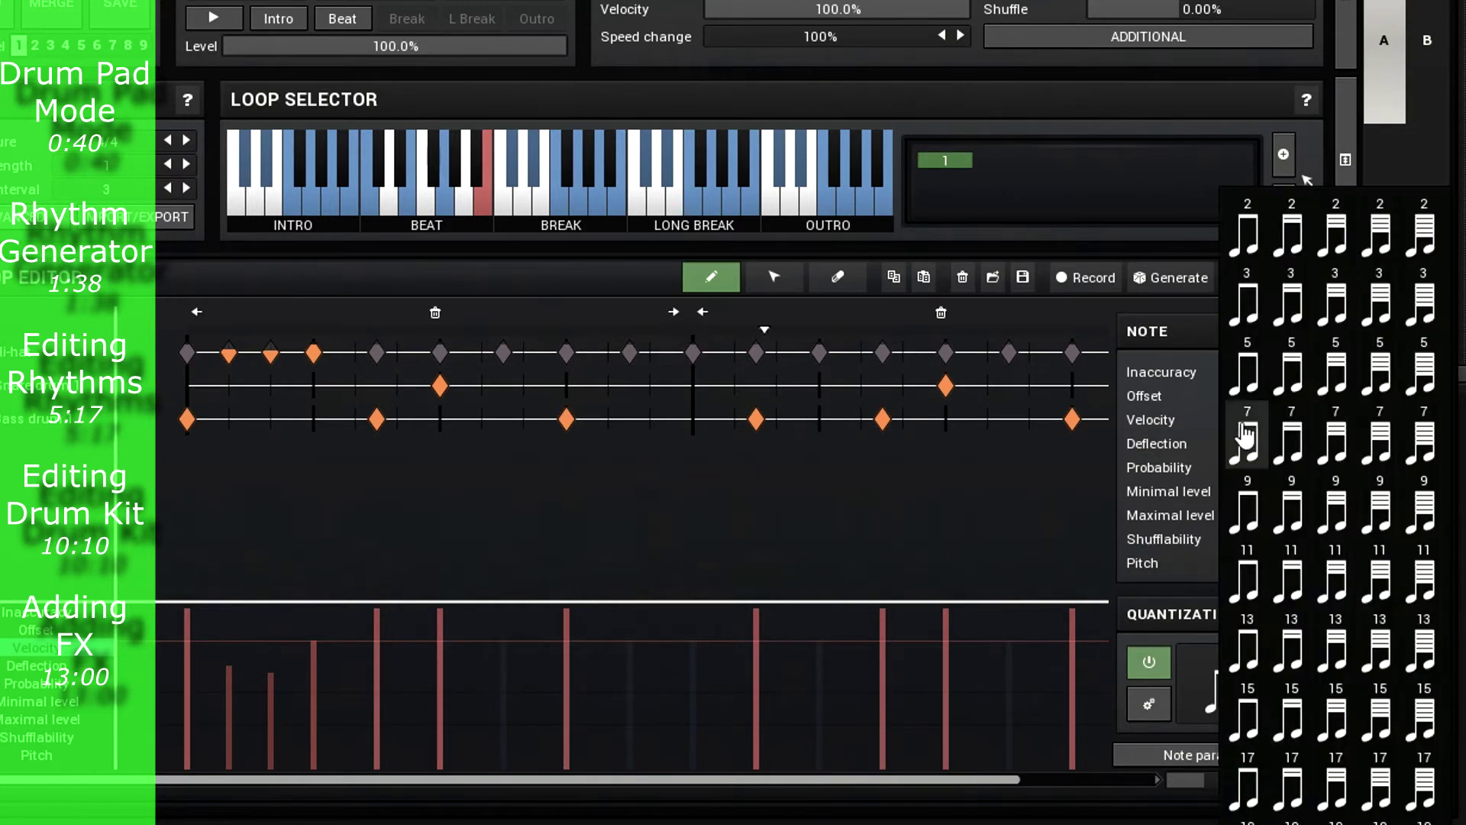
{"action": "left_click", "coordinate": [1292, 299]}
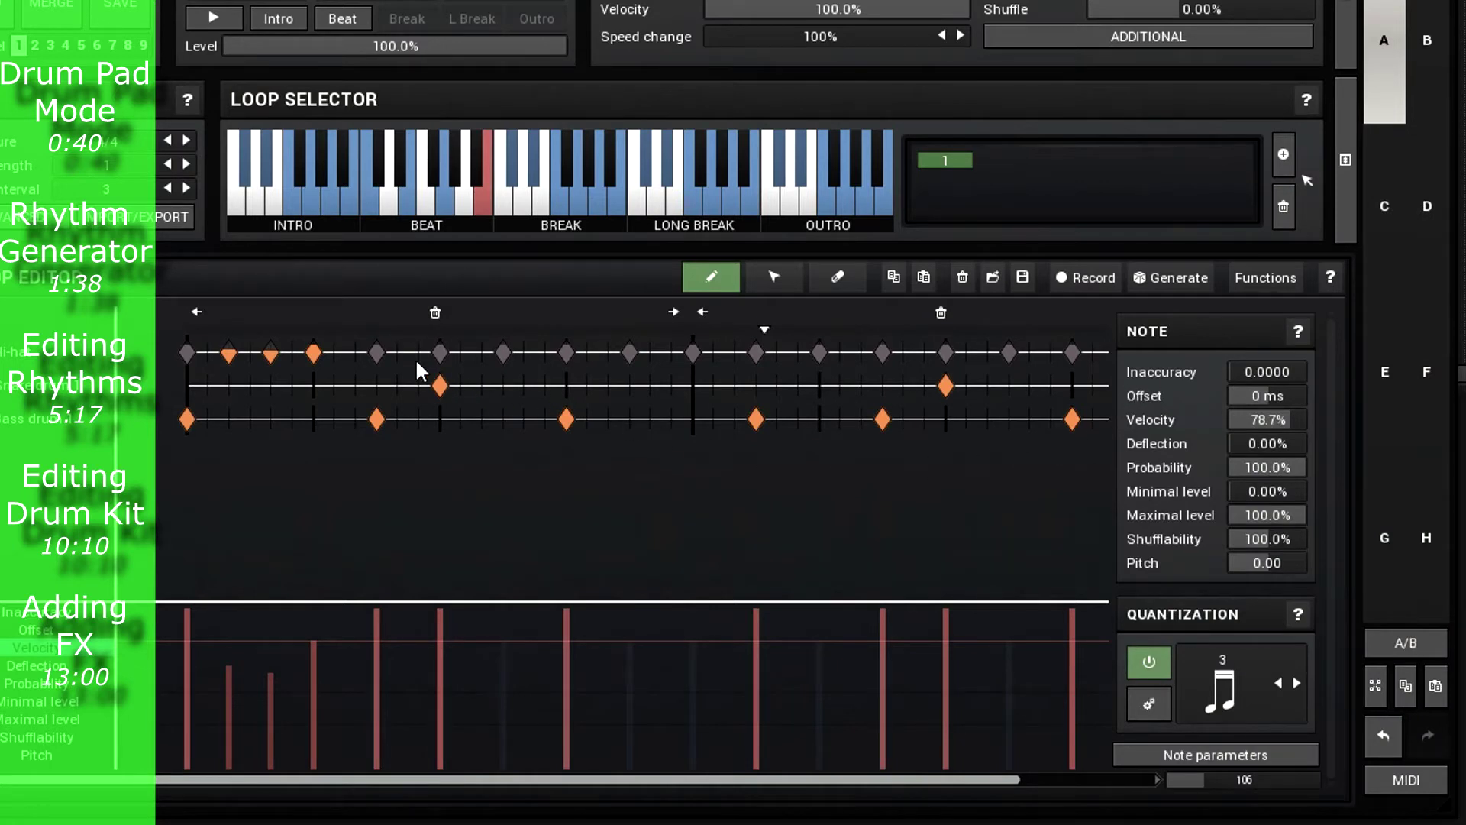
{"action": "left_click", "coordinate": [397, 352]}
{"action": "left_click", "coordinate": [417, 352]}
{"action": "left_click", "coordinate": [396, 660]}
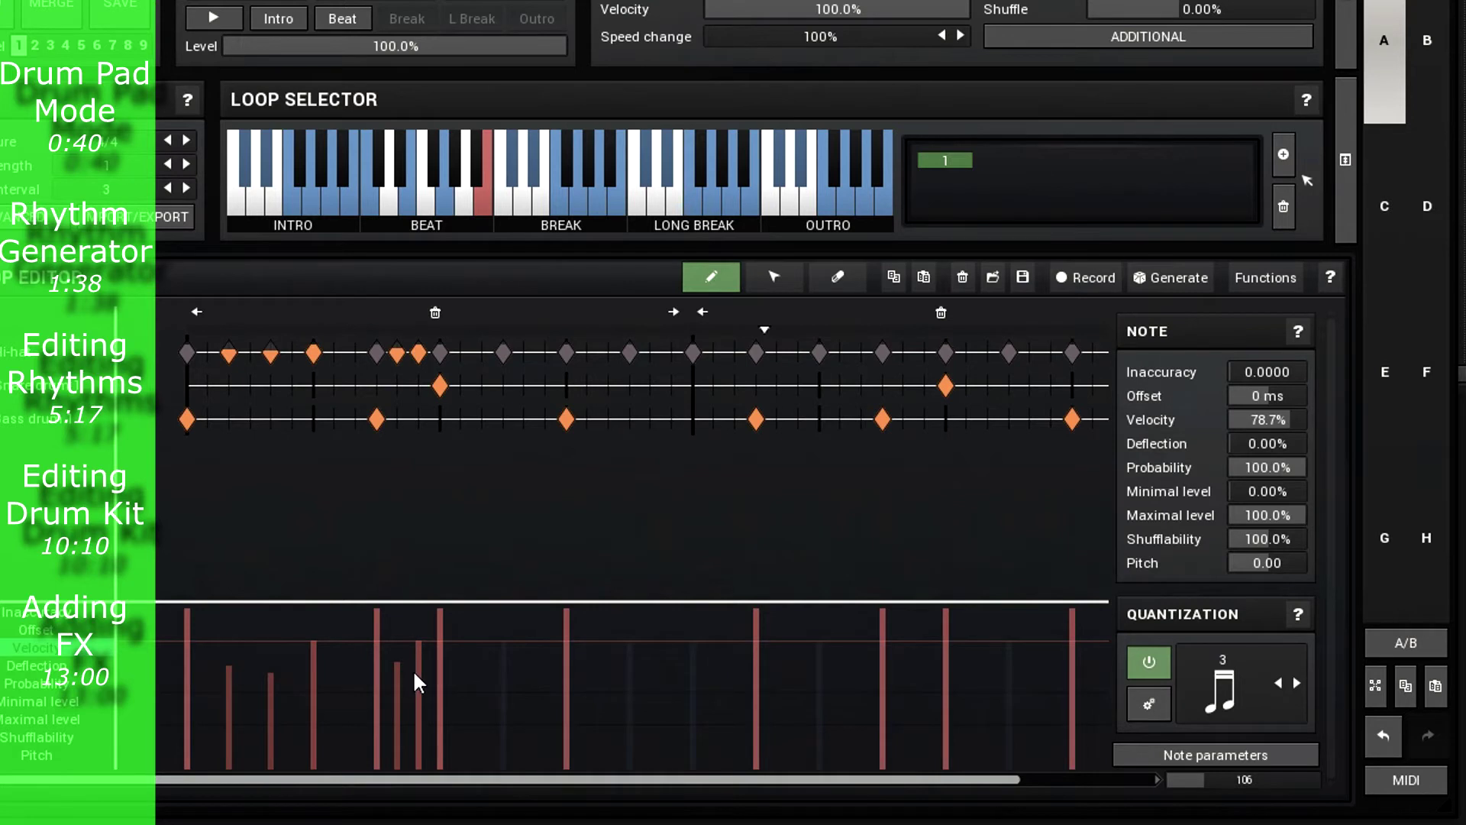
{"action": "left_click", "coordinate": [417, 671]}
{"action": "left_click", "coordinate": [225, 23]}
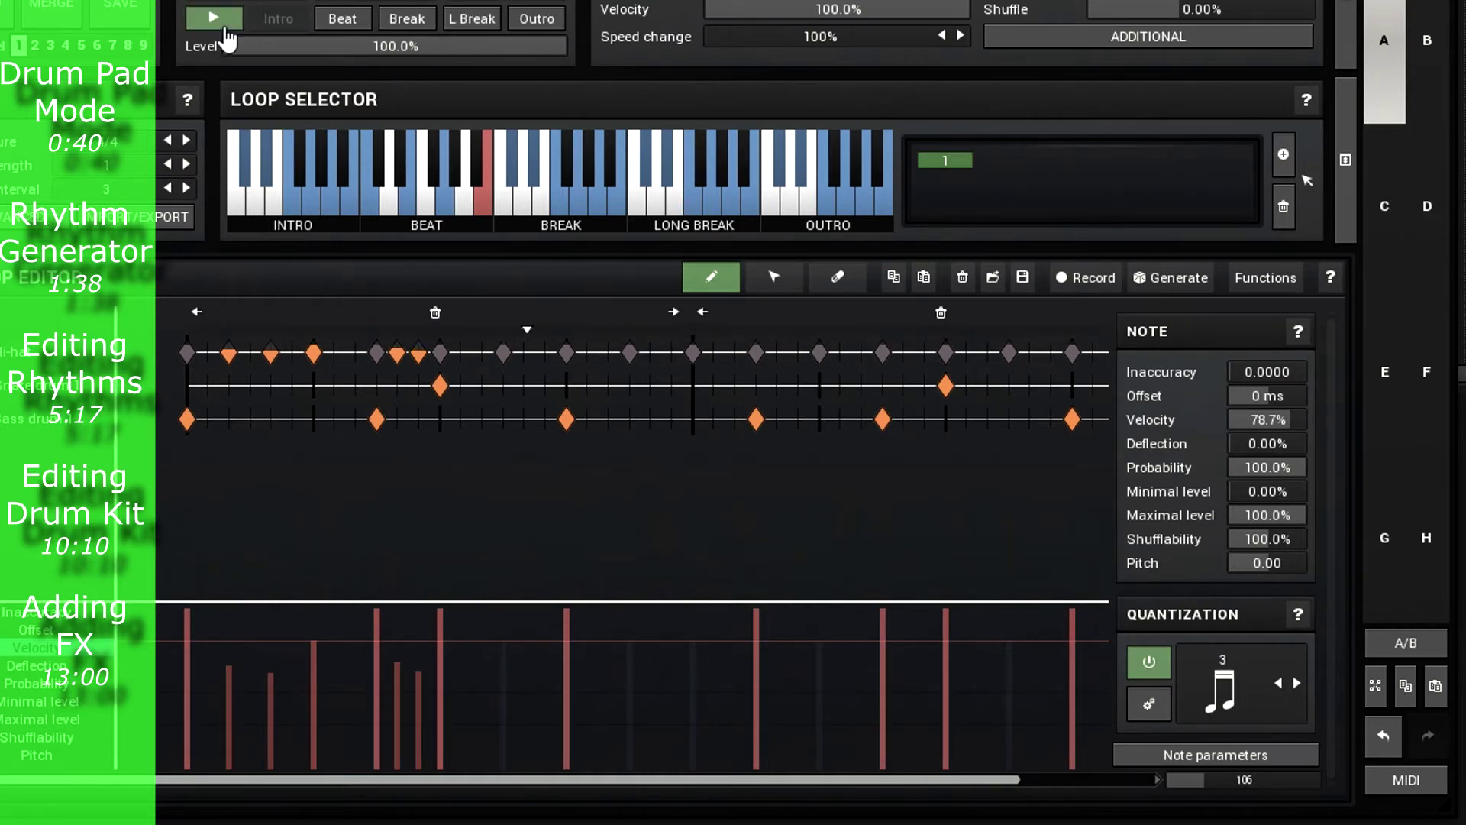
{"action": "left_click", "coordinate": [226, 27]}
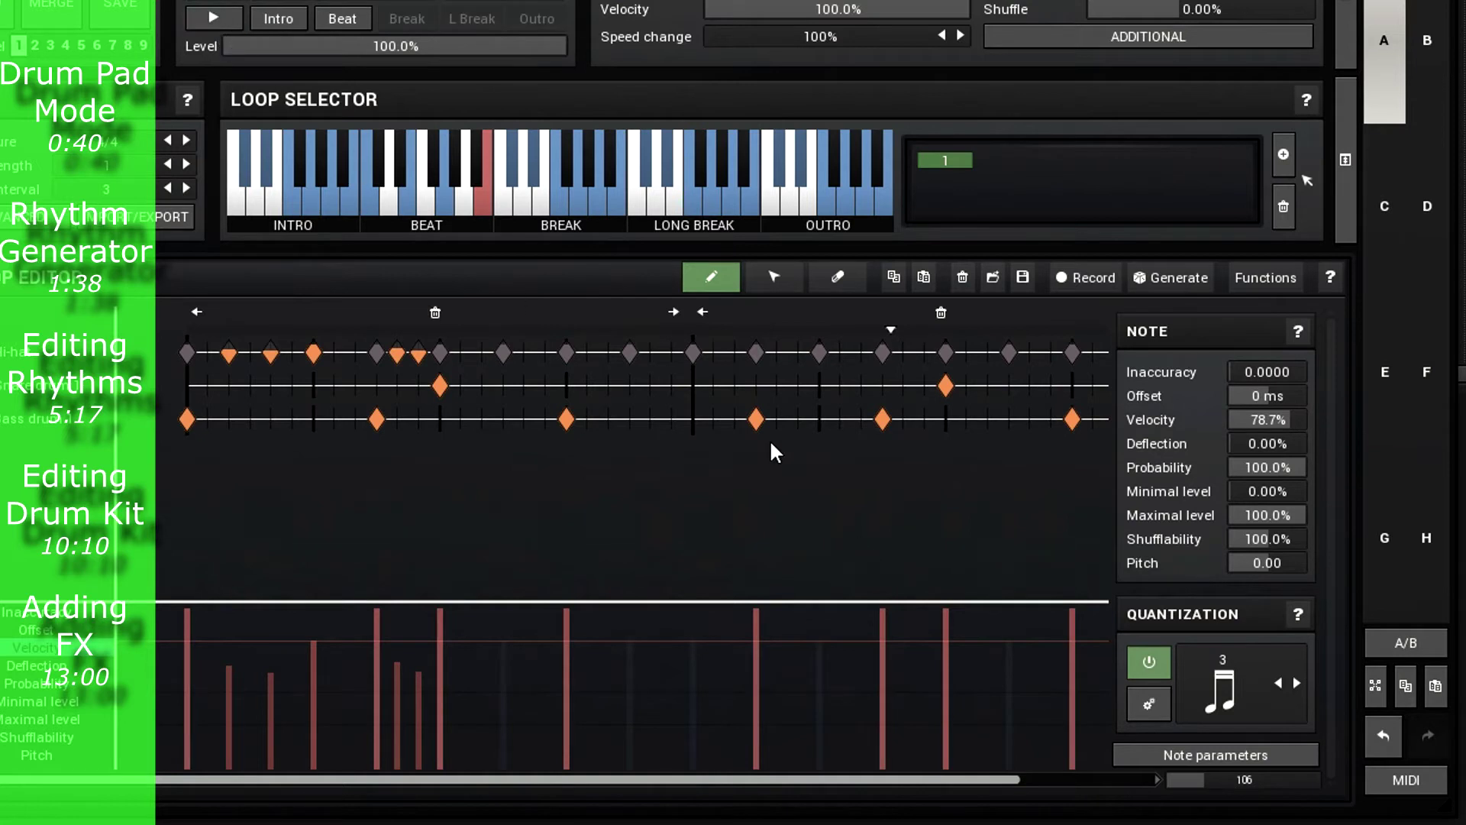
Add two more quick hi-hat notes later in the loop and audition the rolls
{"action": "left_click", "coordinate": [713, 352]}
{"action": "left_click", "coordinate": [734, 353]}
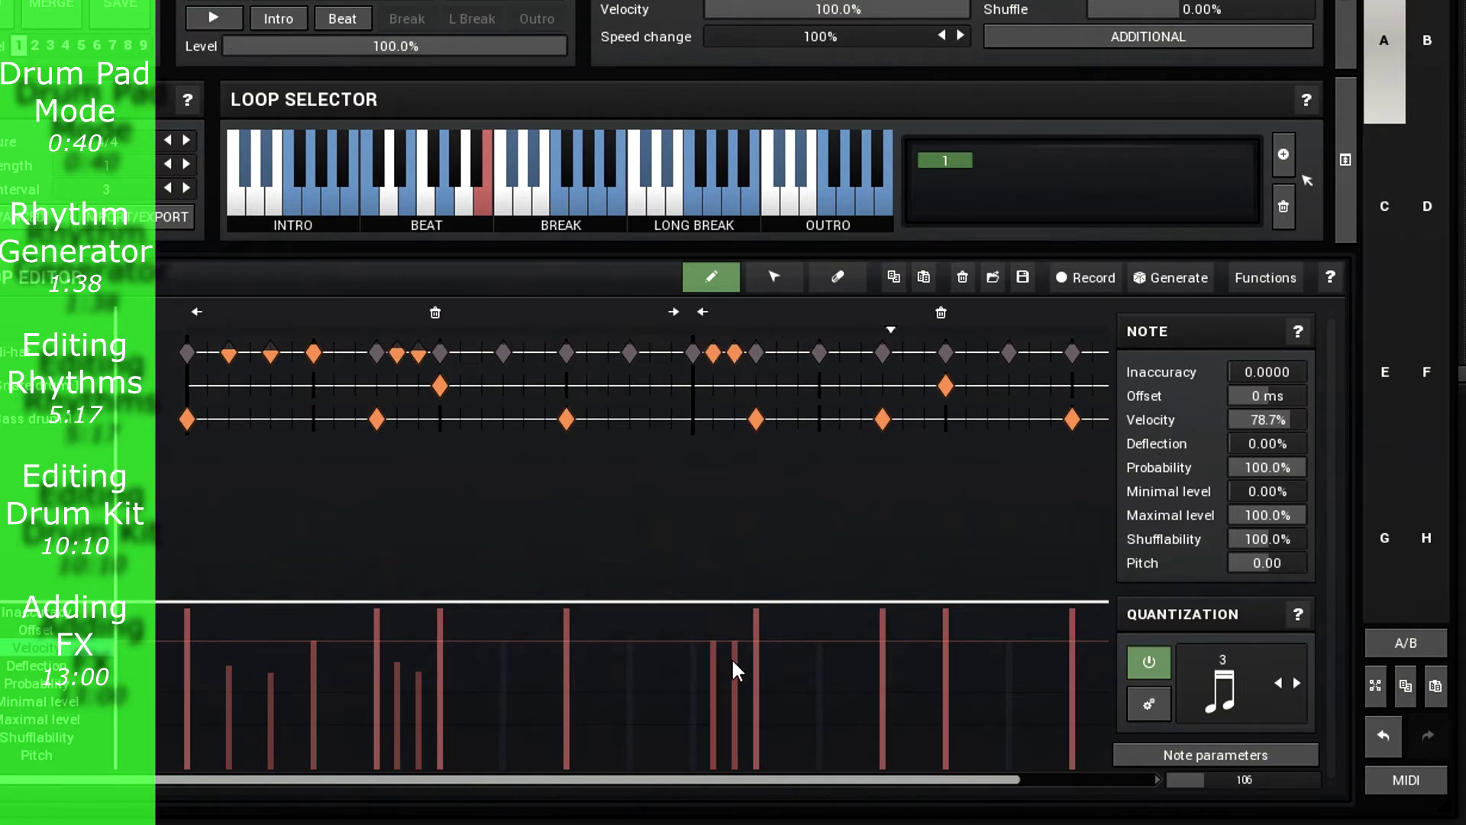
{"action": "left_click_drag", "start_coordinate": [838, 781], "coordinate": [922, 782]}
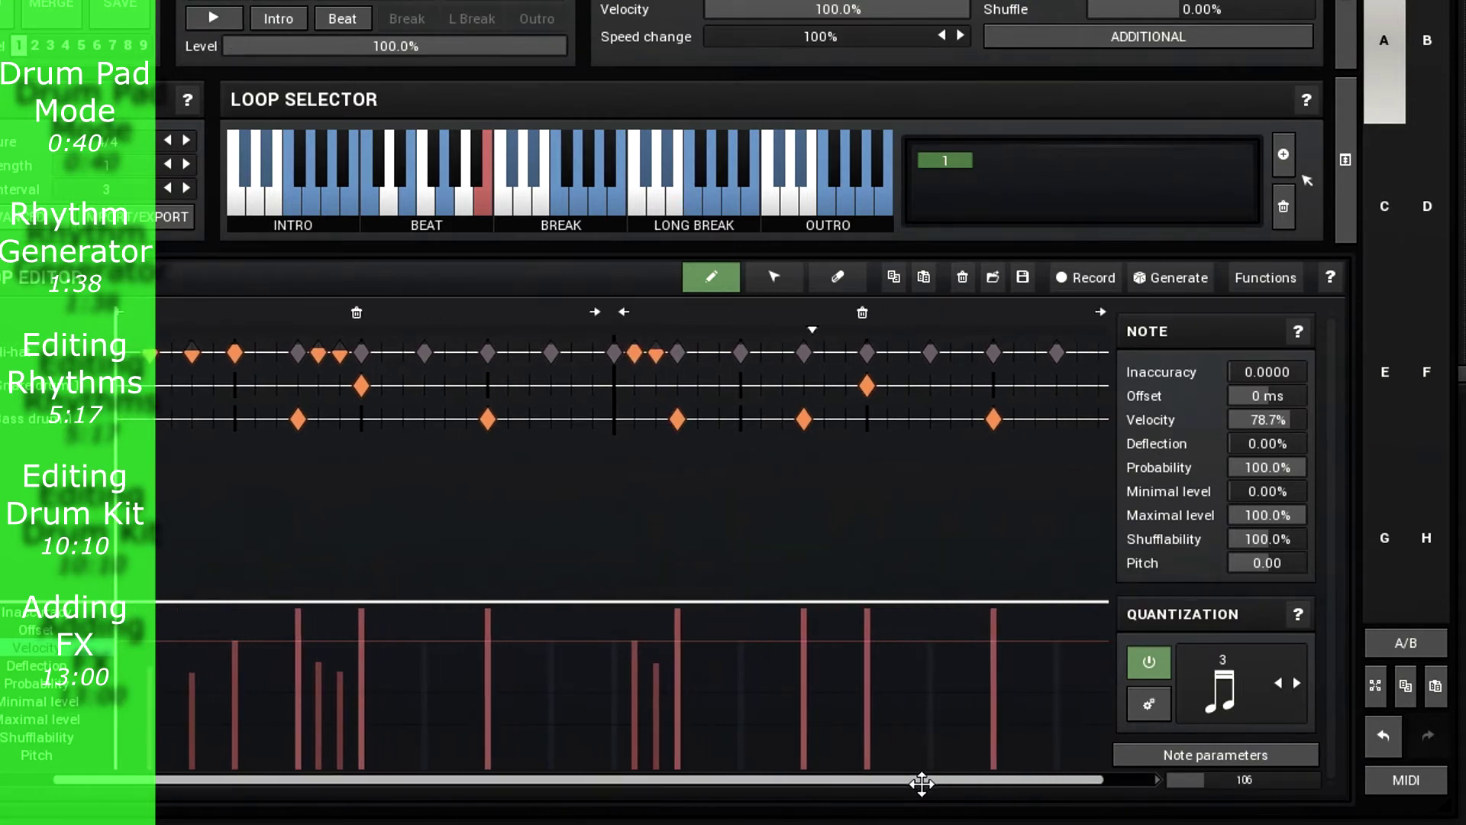
{"action": "left_click", "coordinate": [222, 23]}
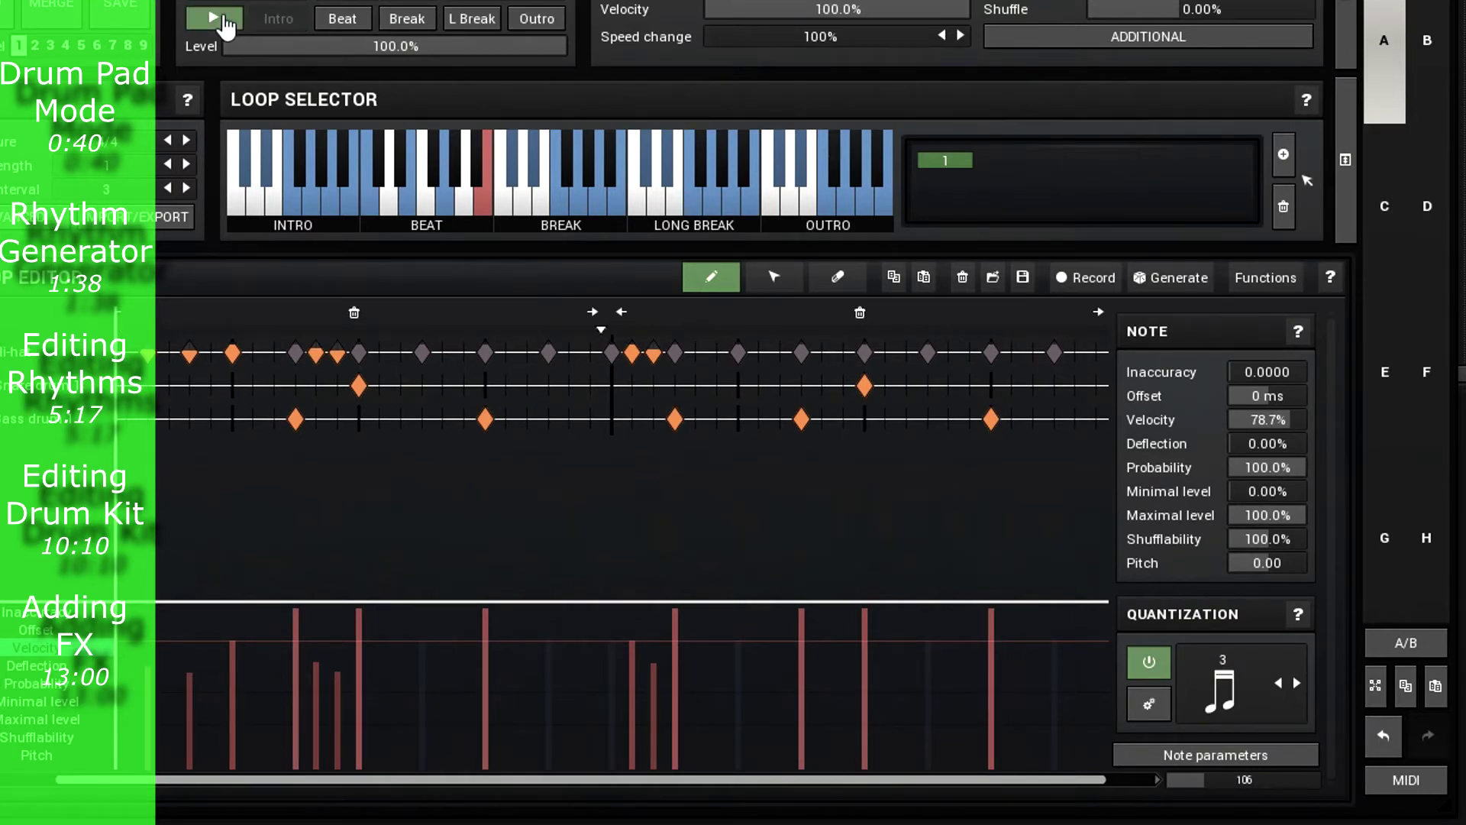
{"action": "left_click", "coordinate": [217, 21]}
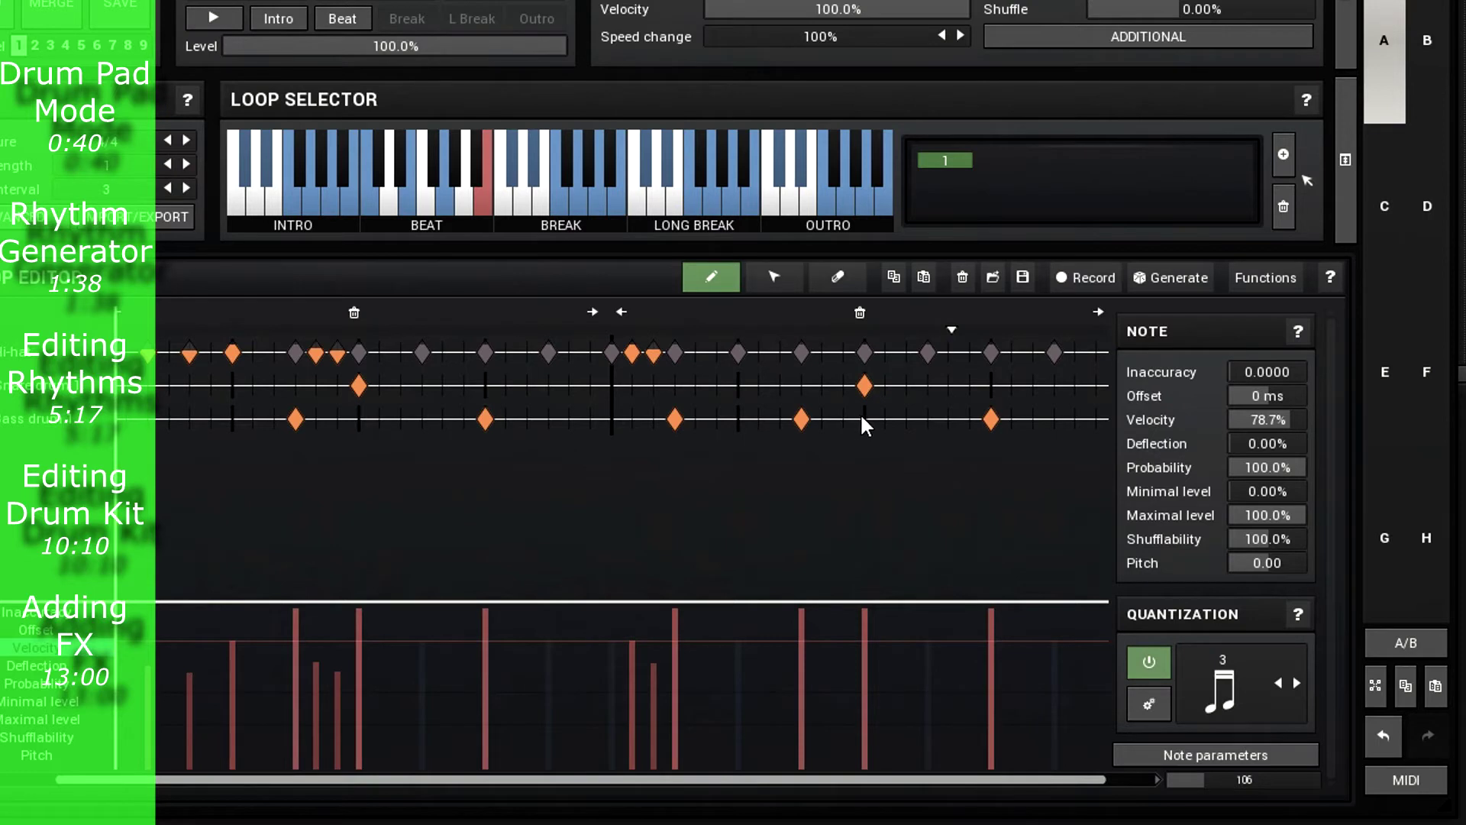
Silence then restore the last bass drum note, and add two quieter hi-hats near the loop end
{"action": "left_click_drag", "start_coordinate": [991, 763], "coordinate": [999, 786]}
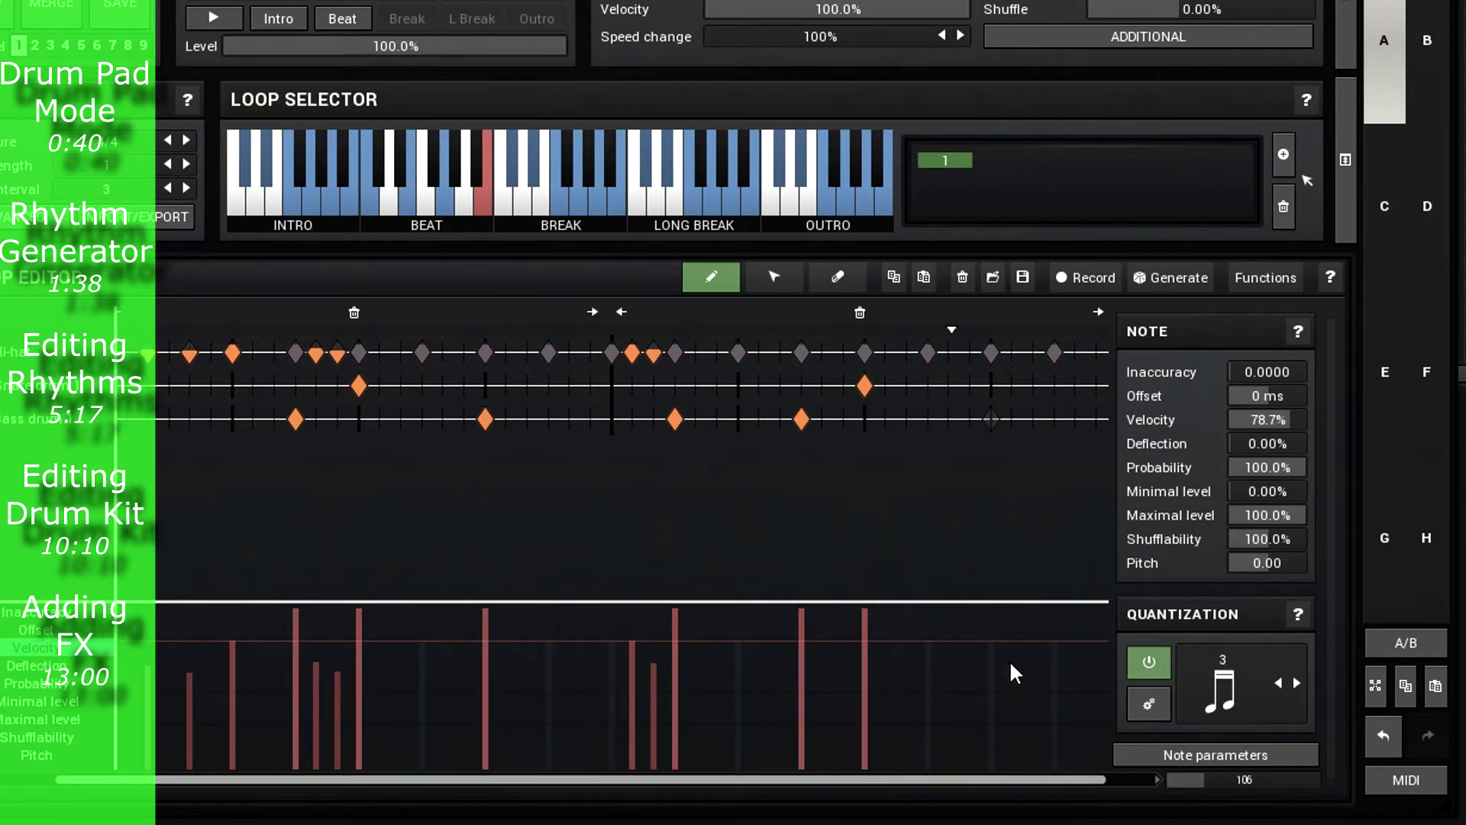
{"action": "left_click", "coordinate": [991, 651]}
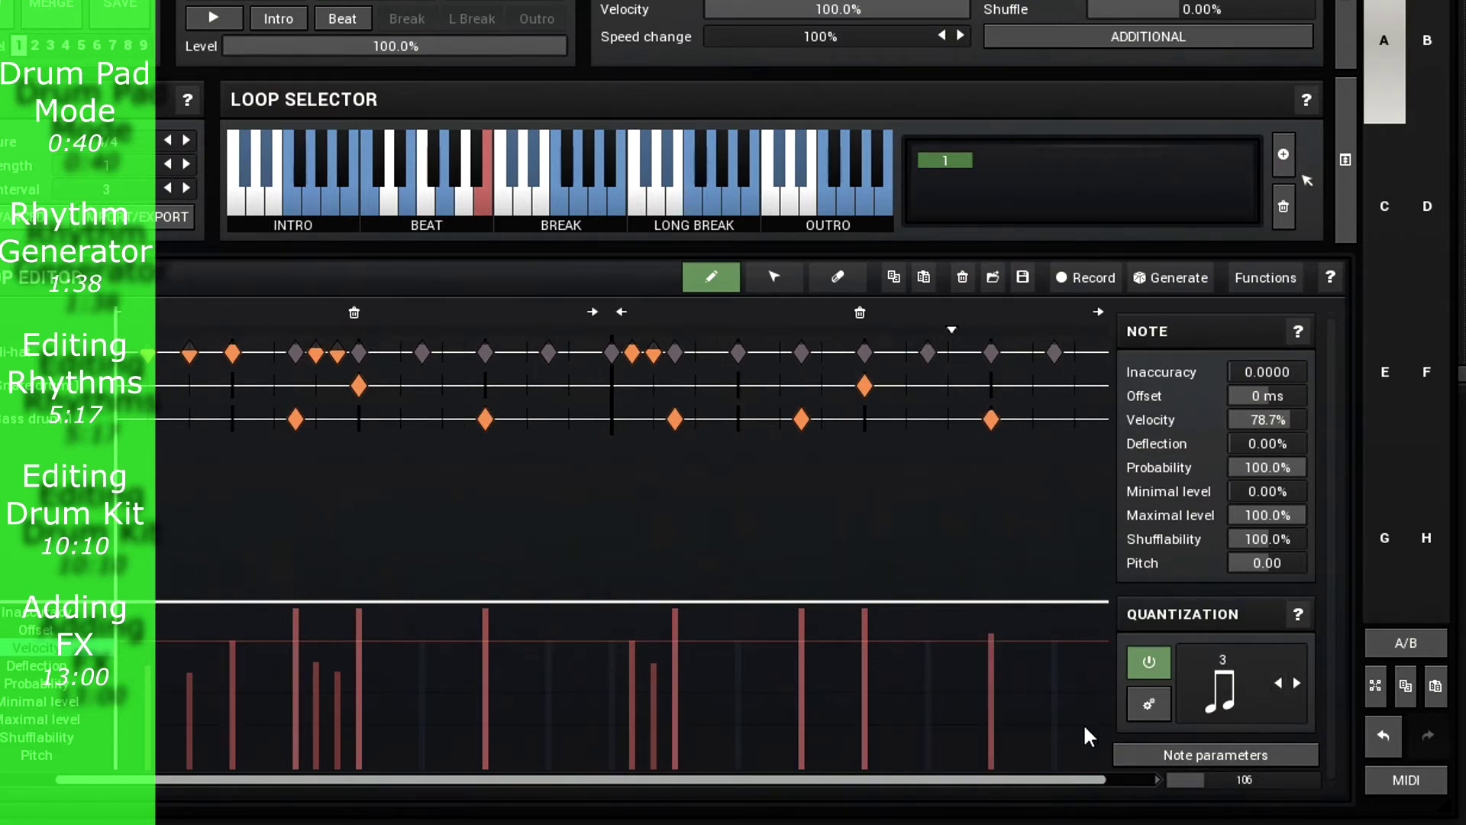
{"action": "left_click_drag", "start_coordinate": [1017, 778], "coordinate": [1149, 777]}
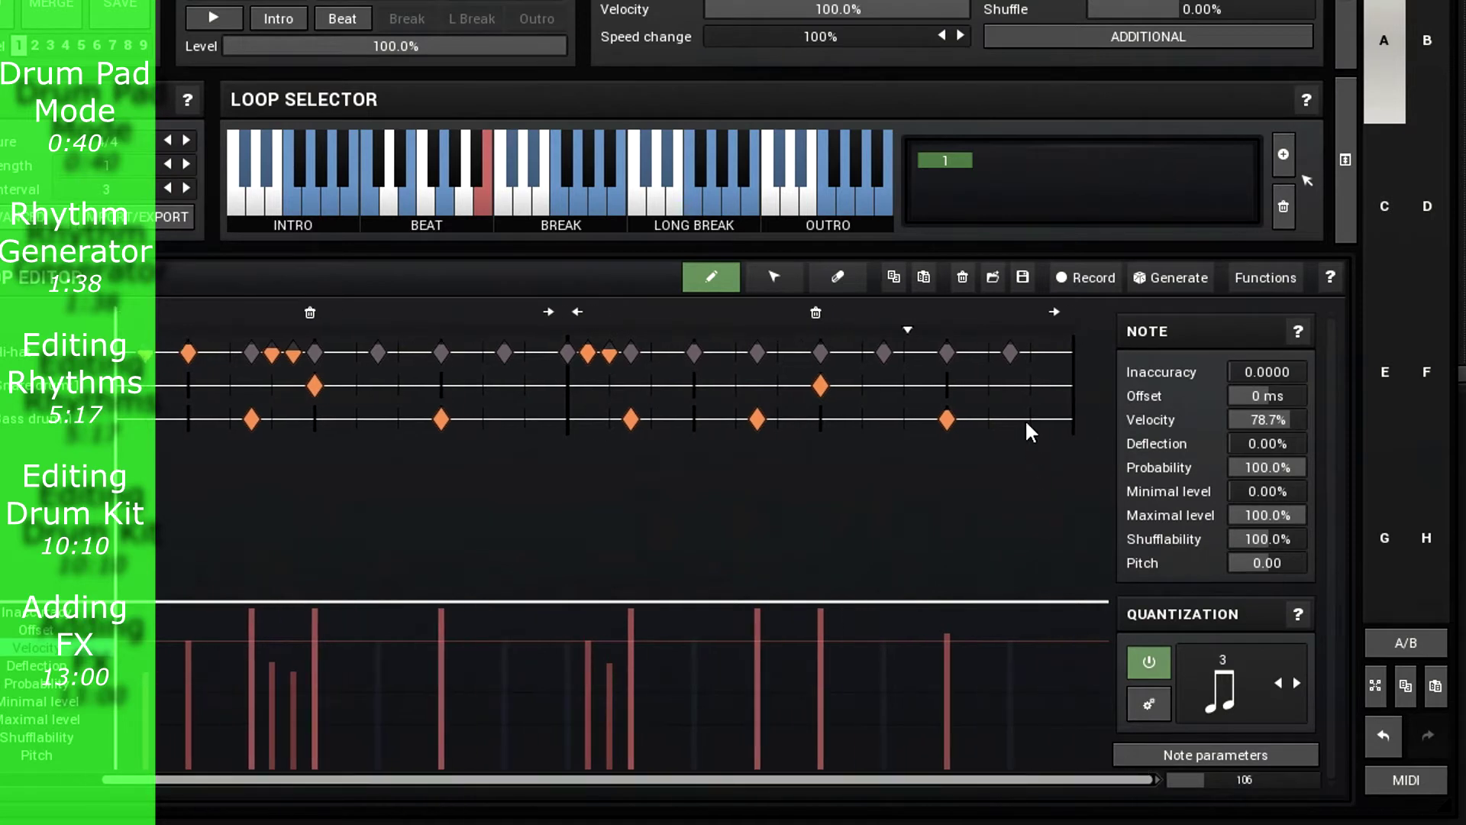
{"action": "left_click", "coordinate": [989, 353]}
{"action": "left_click", "coordinate": [1030, 353]}
{"action": "left_click", "coordinate": [990, 671]}
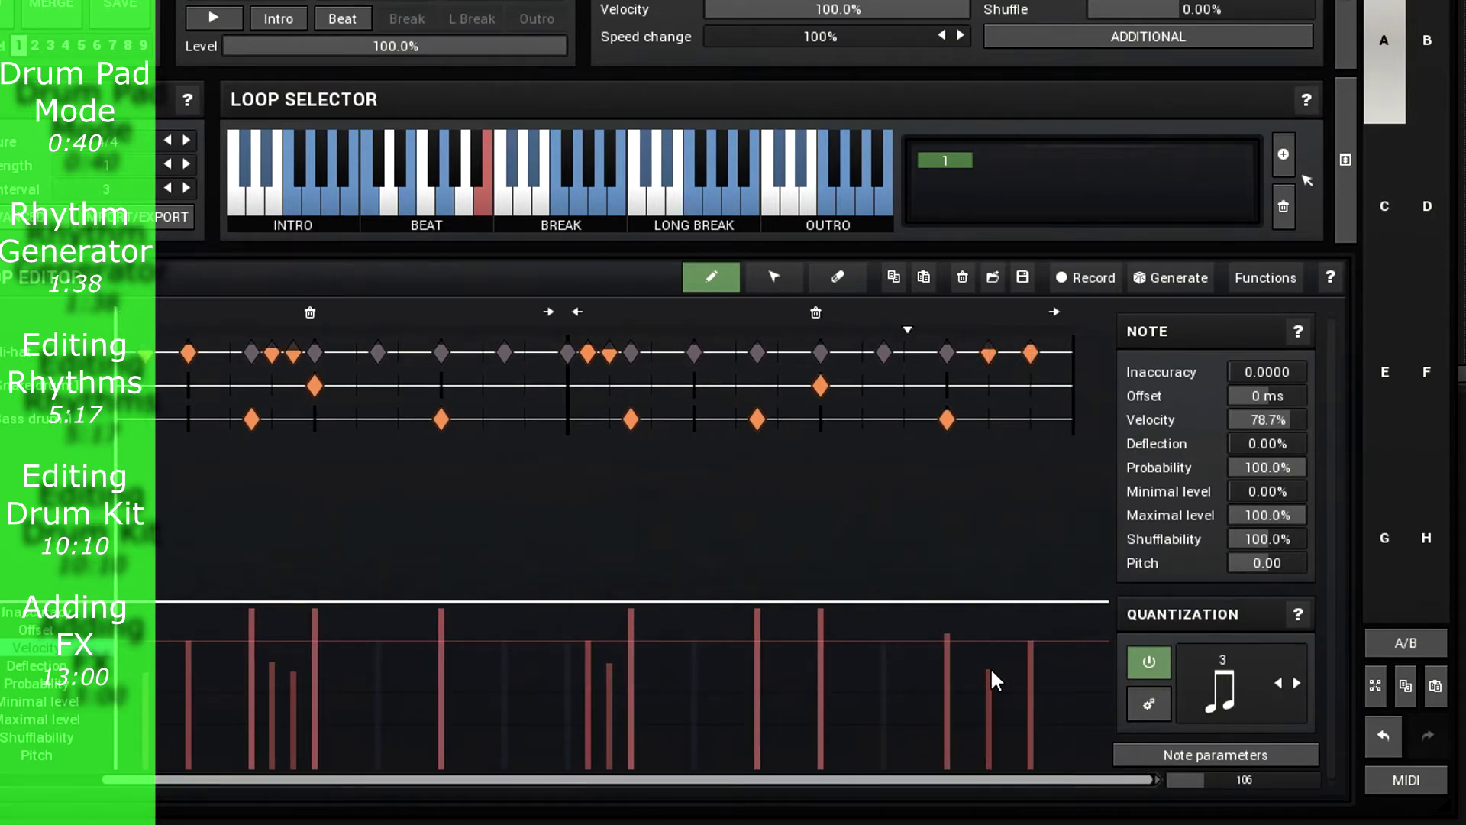
{"action": "left_click", "coordinate": [1030, 679]}
Replace a hi-hat with three quick roll notes, lowering the first two velocities
{"action": "left_click", "coordinate": [878, 349]}
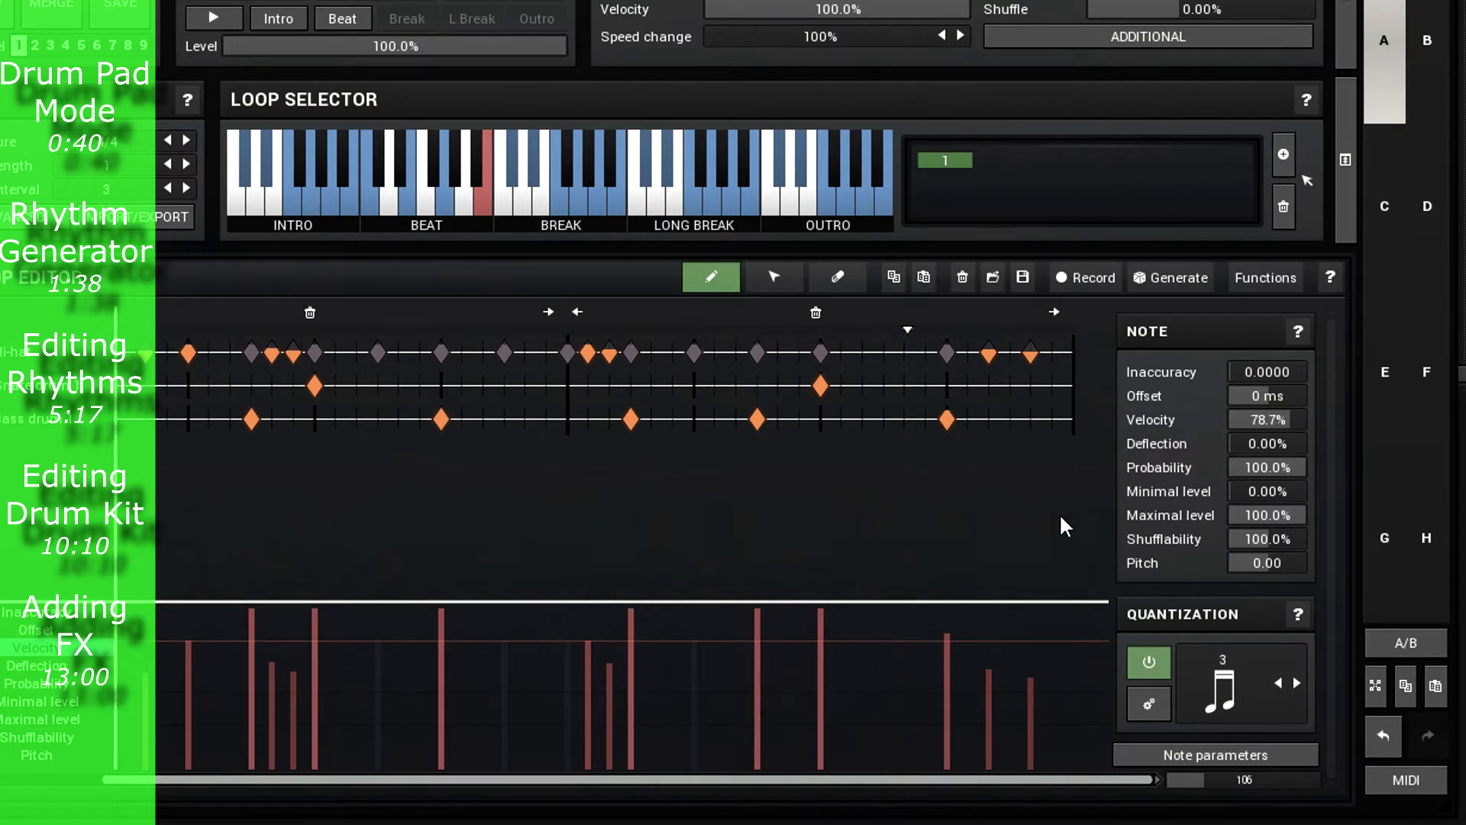
{"action": "left_click_drag", "start_coordinate": [845, 353], "coordinate": [878, 354]}
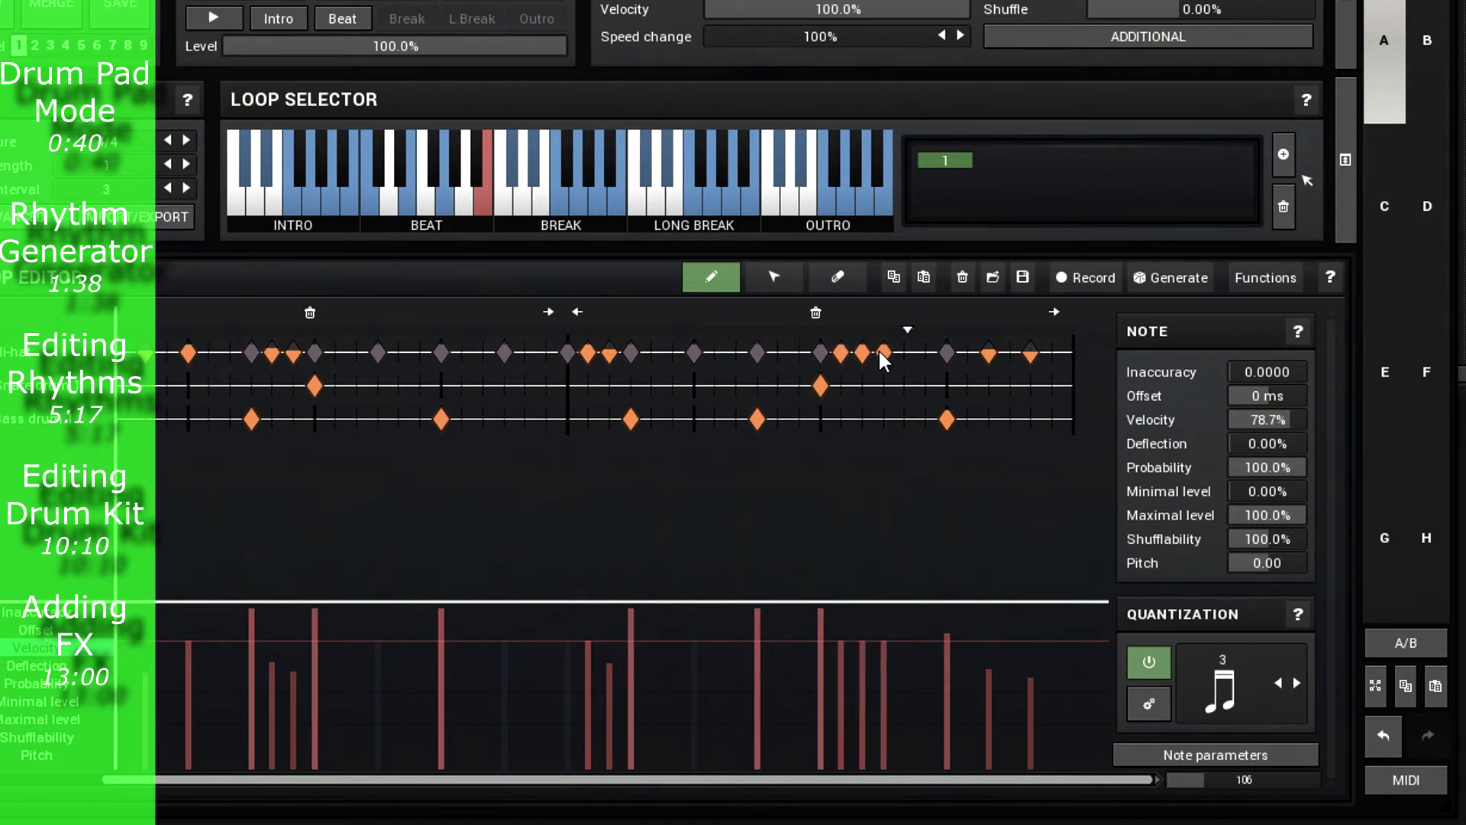
{"action": "left_click_drag", "start_coordinate": [840, 668], "coordinate": [860, 654]}
{"action": "left_click", "coordinate": [200, 23]}
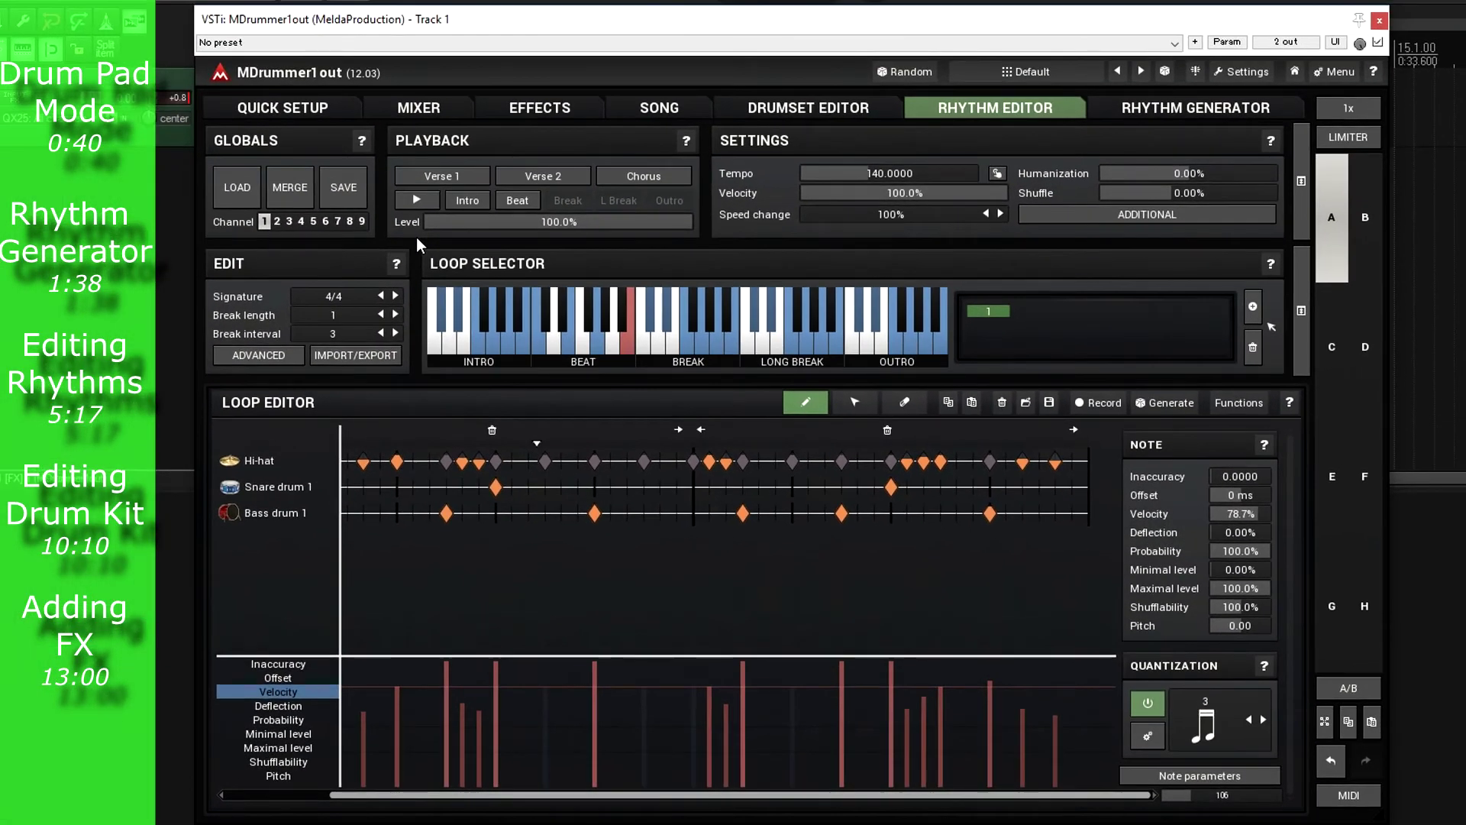
{"action": "left_click_drag", "start_coordinate": [868, 797], "coordinate": [817, 798]}
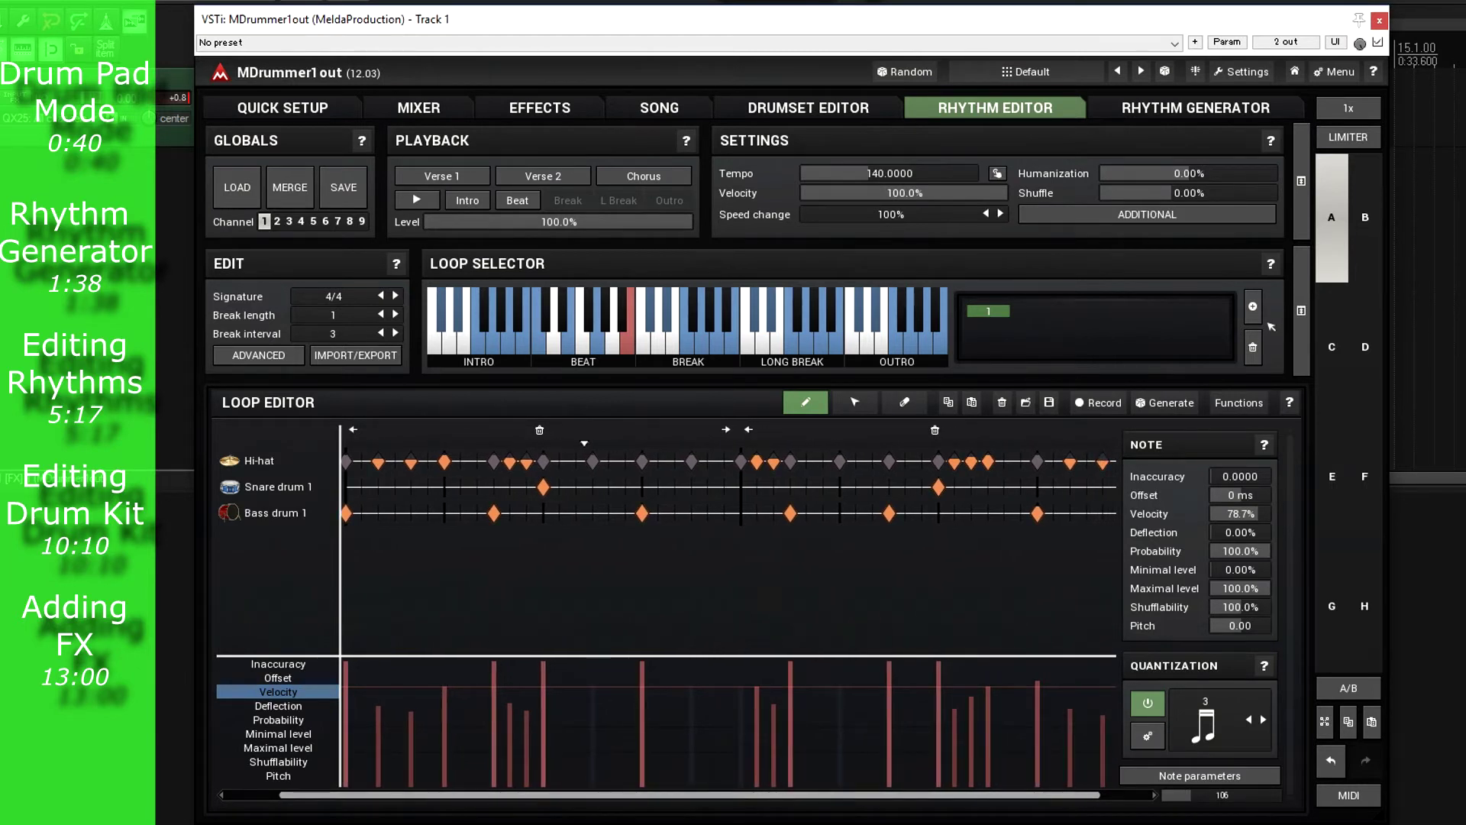
{"action": "scroll", "coordinate": [513, 617], "scroll_direction": "down", "scroll_amount": 3}
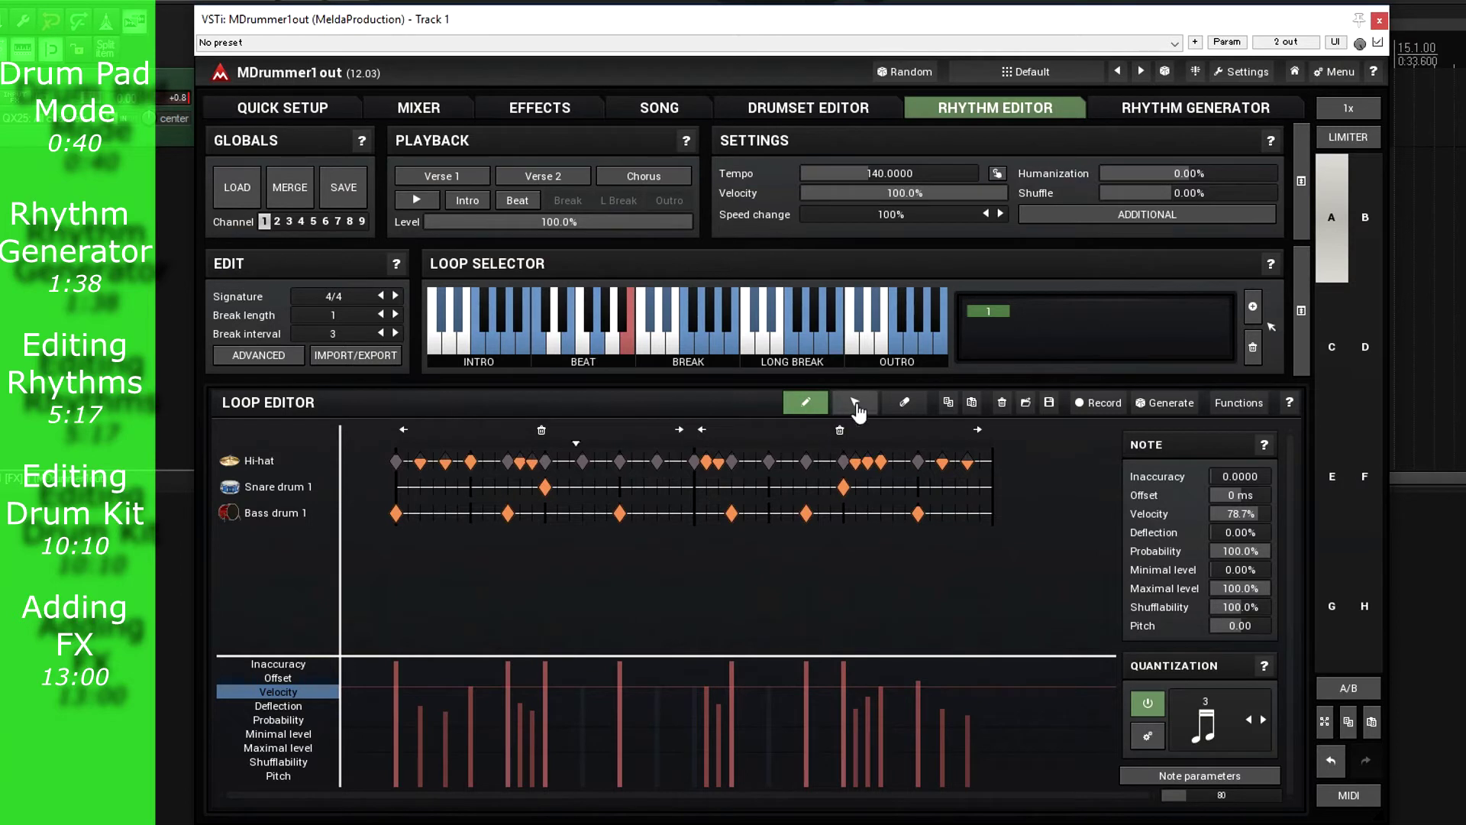
{"action": "left_click", "coordinate": [597, 346]}
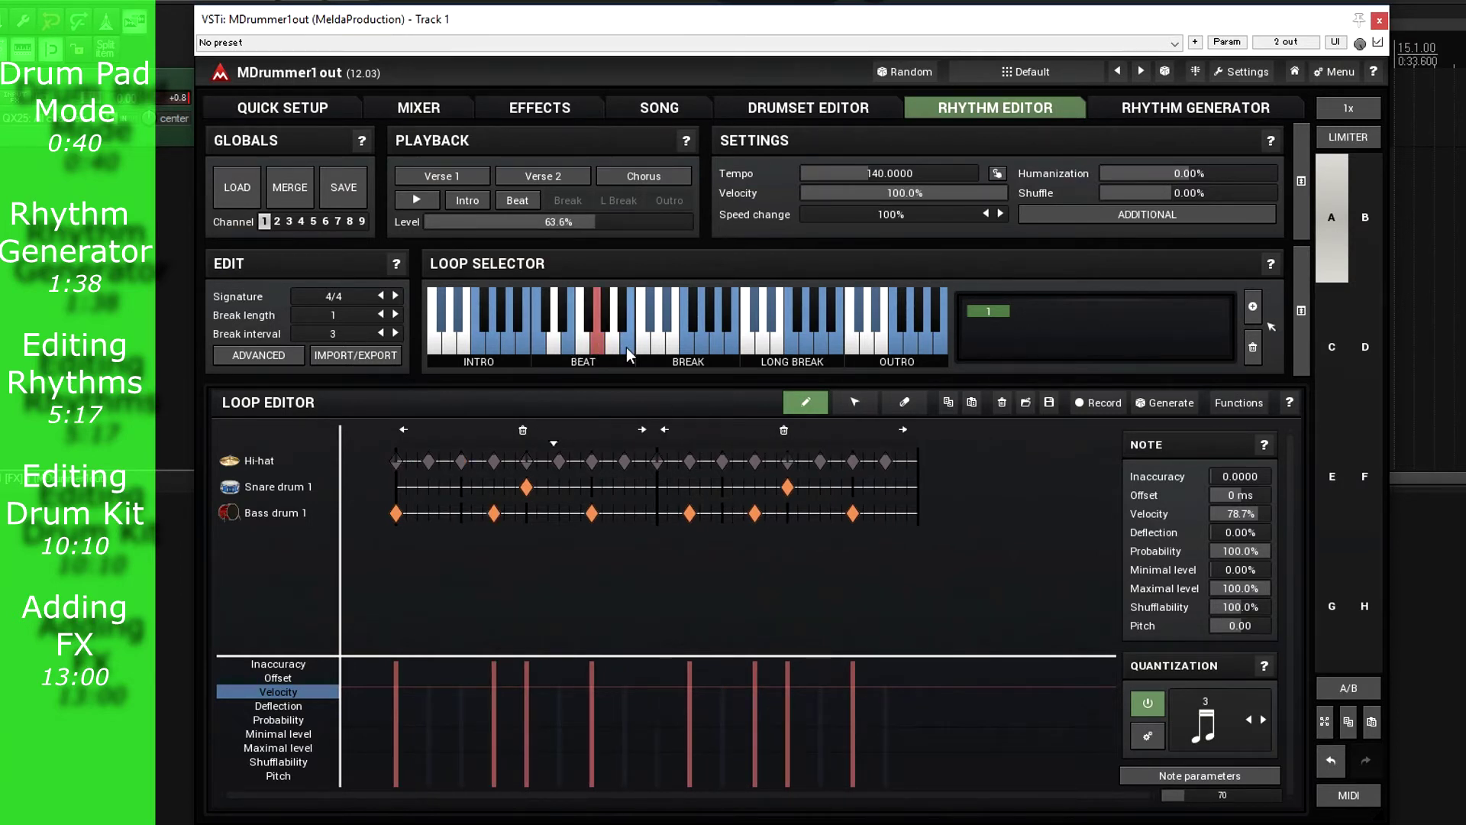
In the original beat loop, trim the empty start section and copy all Hi-hat notes
{"action": "left_click", "coordinate": [626, 346]}
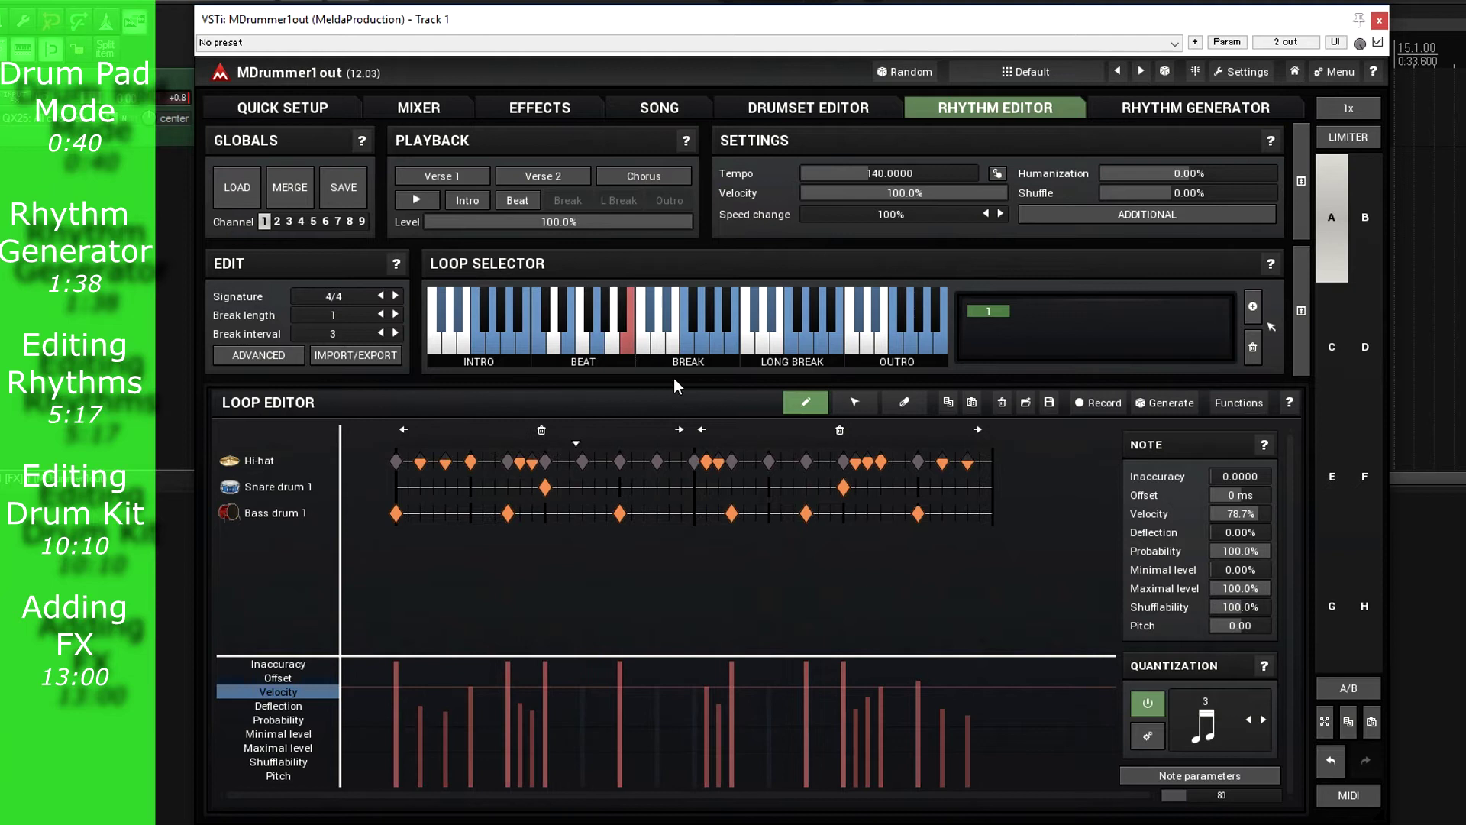
{"action": "left_click", "coordinate": [867, 409]}
{"action": "left_click", "coordinate": [403, 429]}
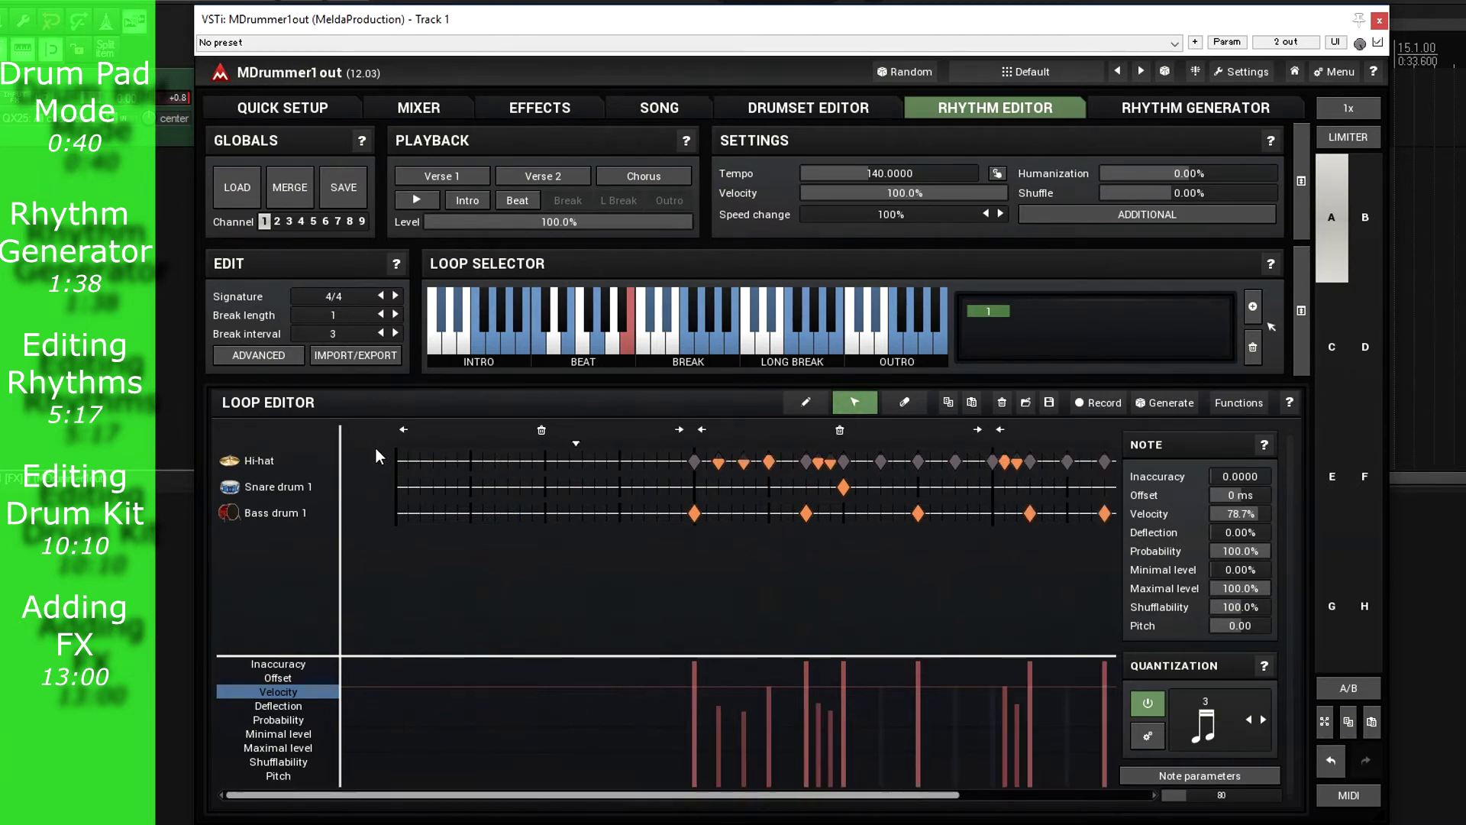
{"action": "left_click", "coordinate": [545, 431]}
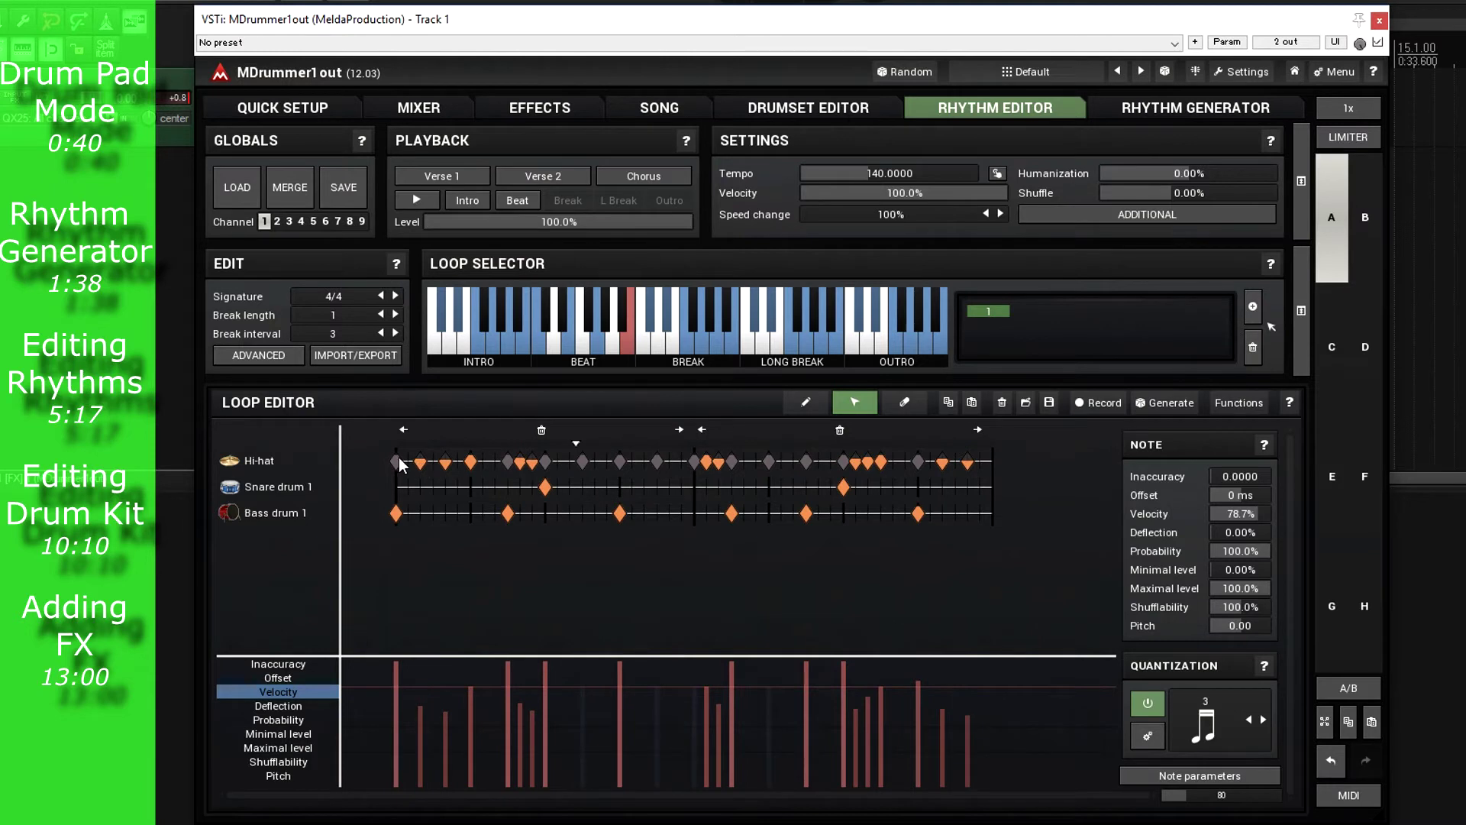
{"action": "left_click", "coordinate": [259, 461]}
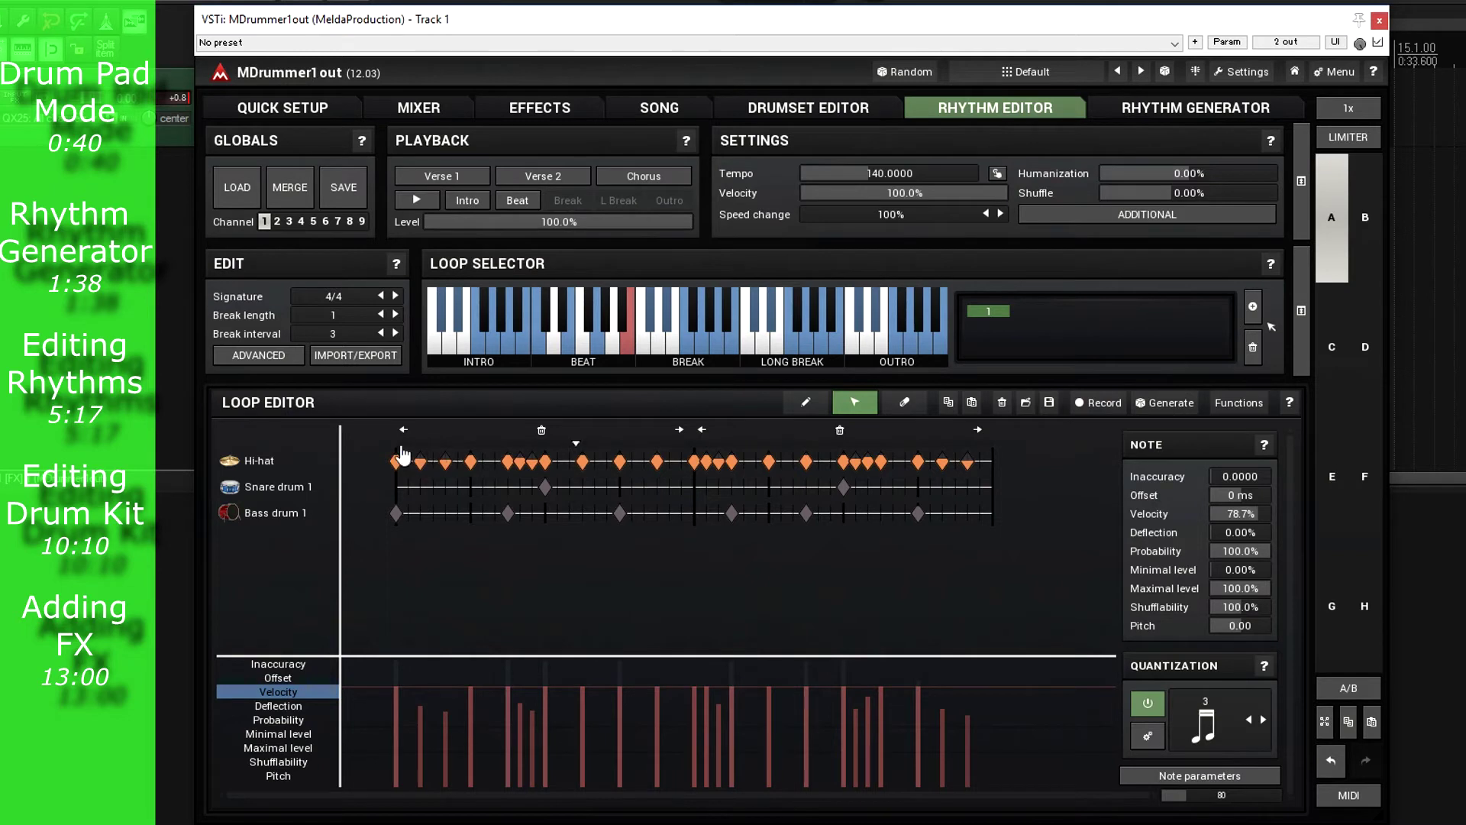
{"action": "left_click", "coordinate": [950, 412]}
Replace the other beat loop's hi-hats with the copied rolled hi-hat pattern
{"action": "left_click", "coordinate": [600, 353]}
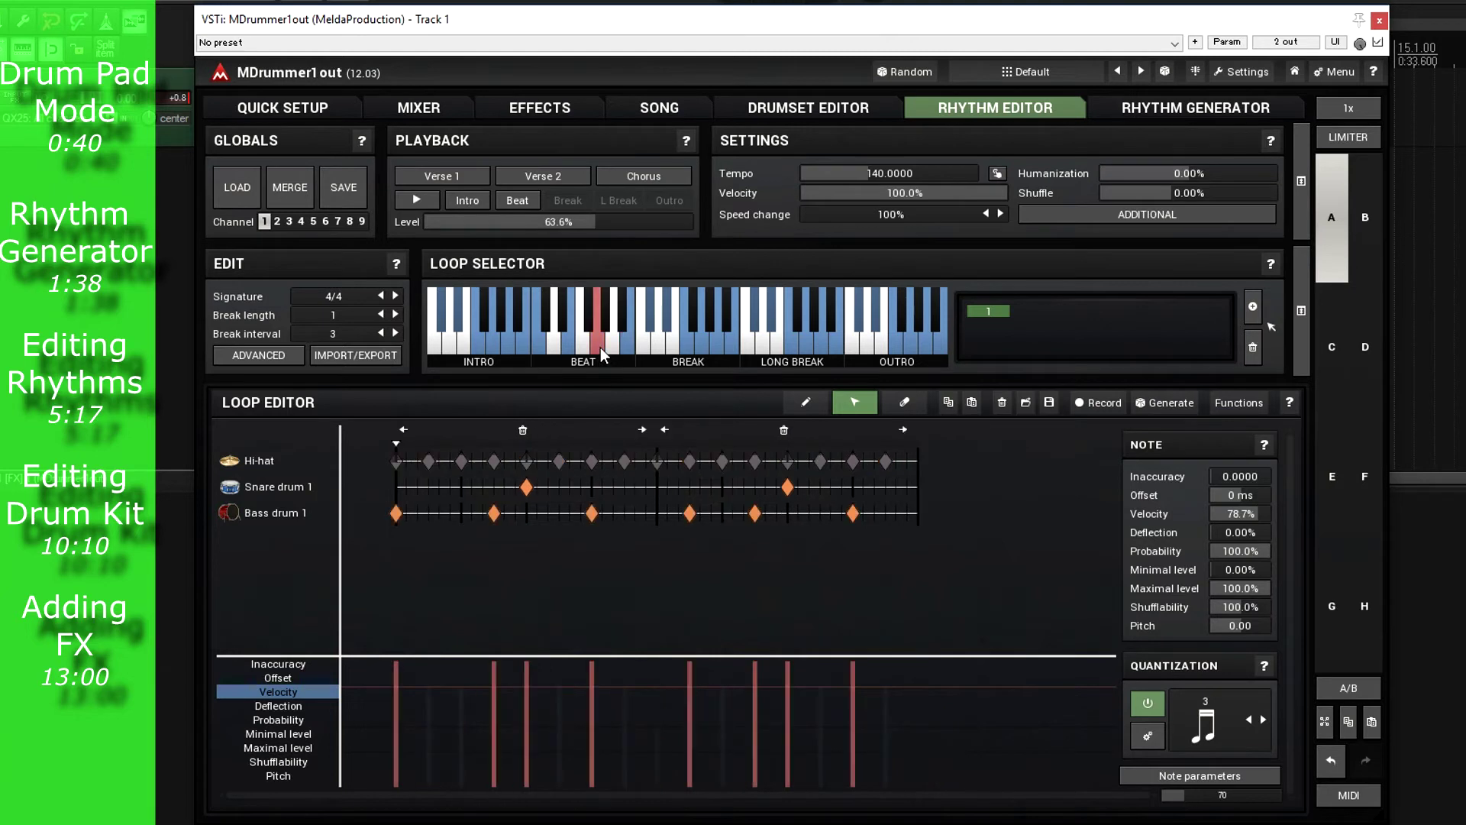
{"action": "left_click", "coordinate": [267, 460]}
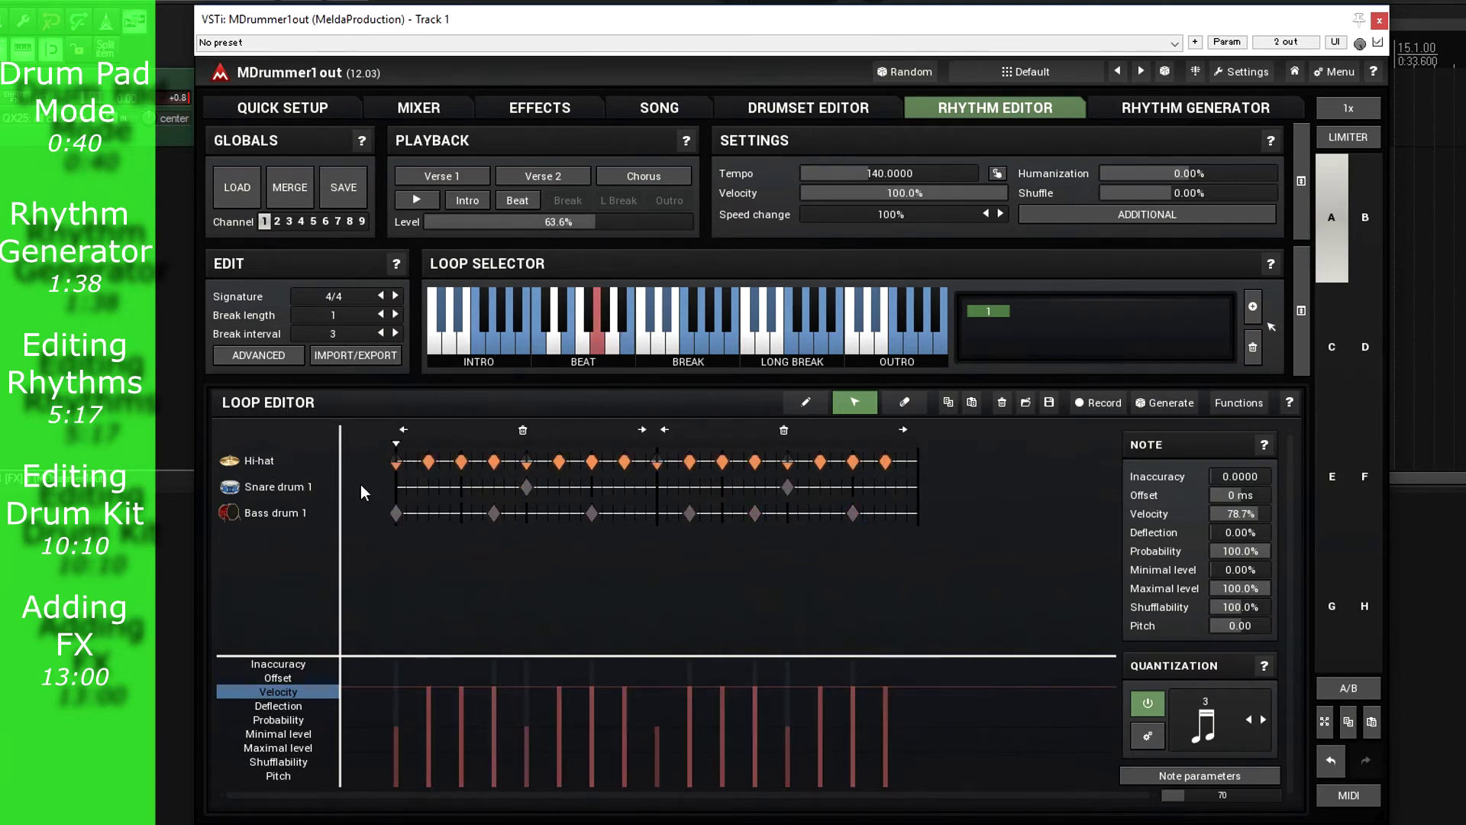
{"action": "key", "text": "Delete"}
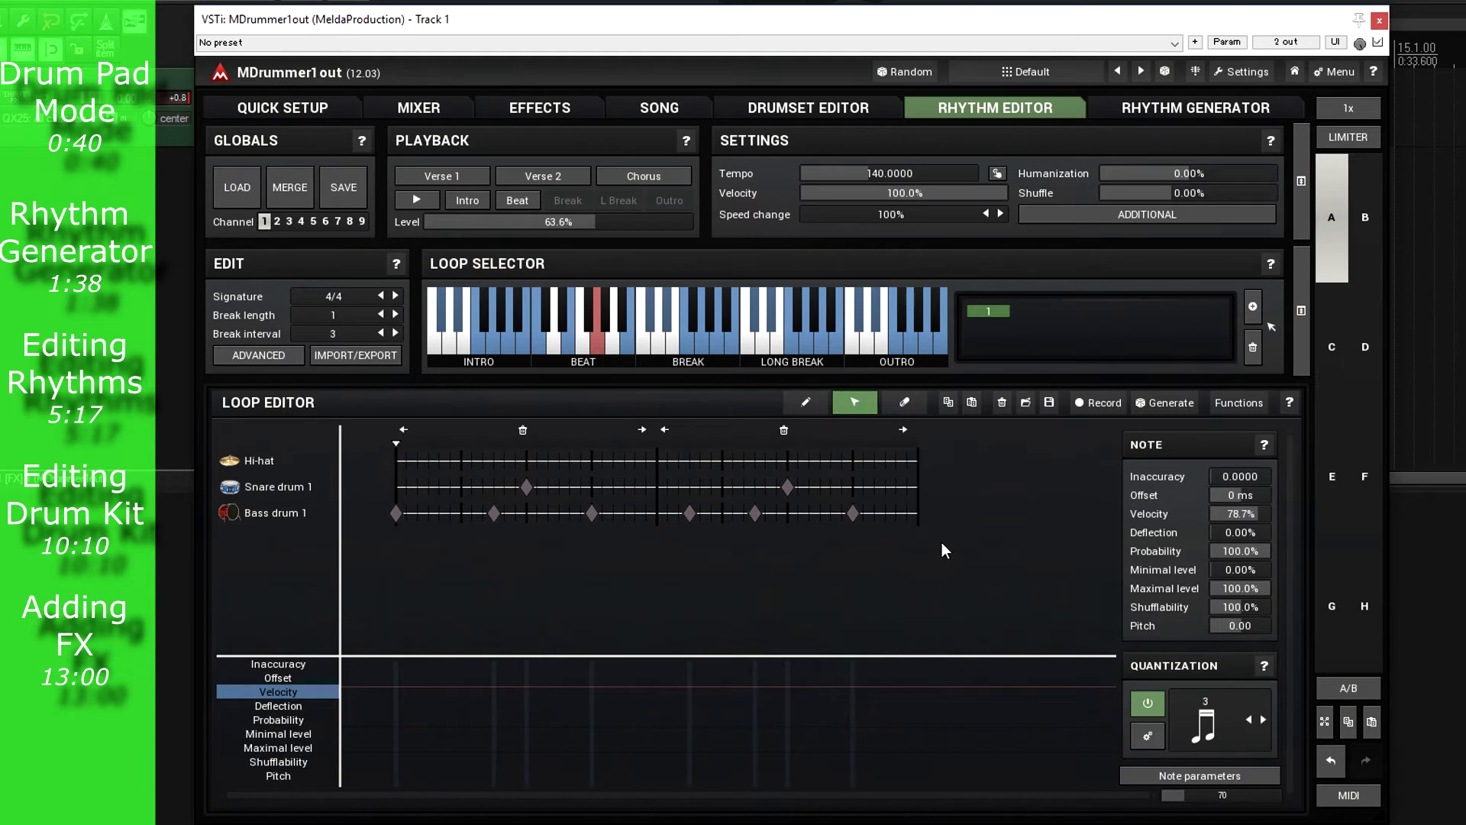
{"action": "left_click", "coordinate": [972, 403]}
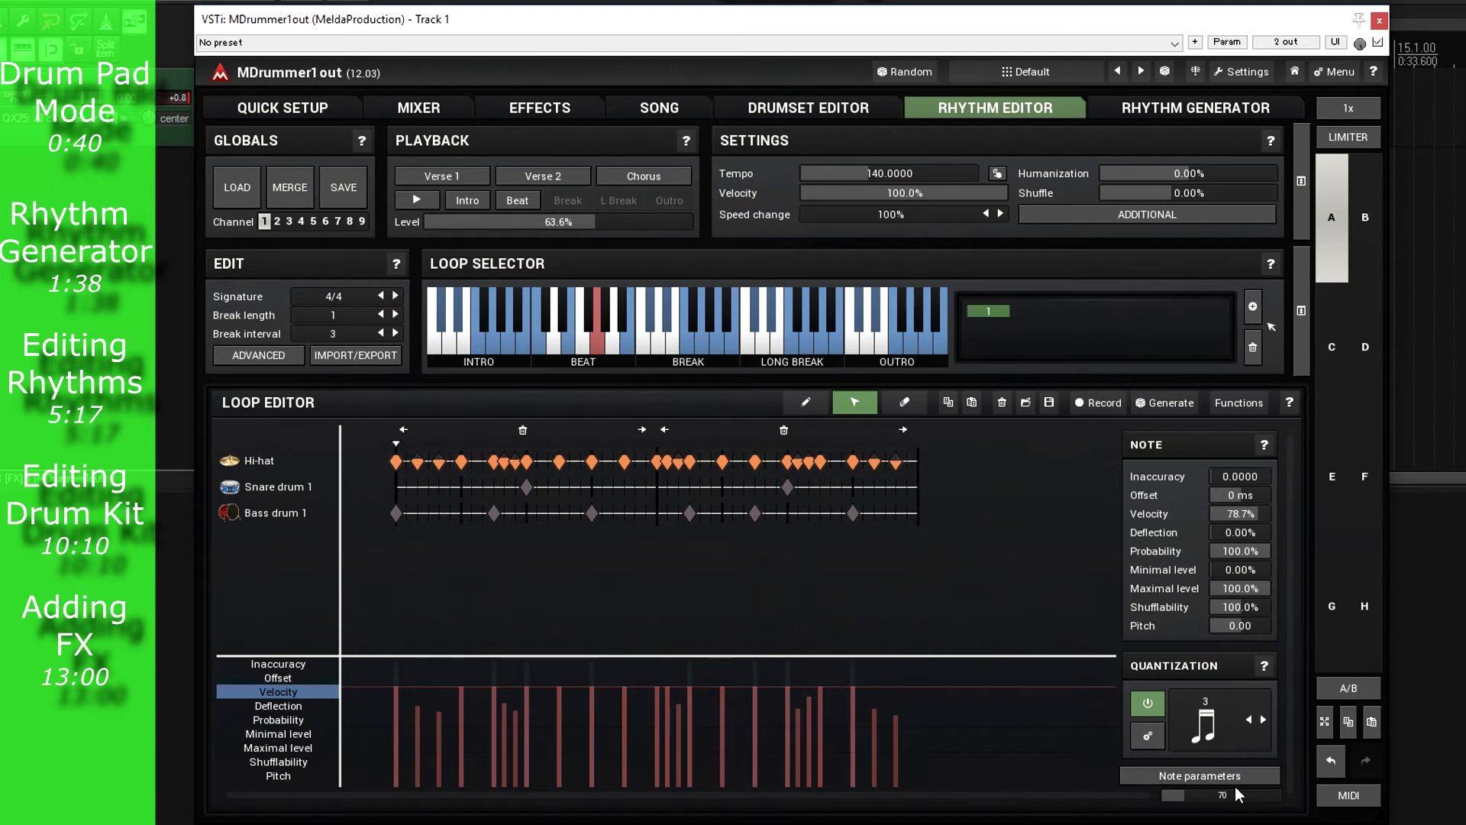
Set the grid quantization to 2-note divisions
{"action": "left_click_drag", "start_coordinate": [1238, 794], "coordinate": [1239, 782]}
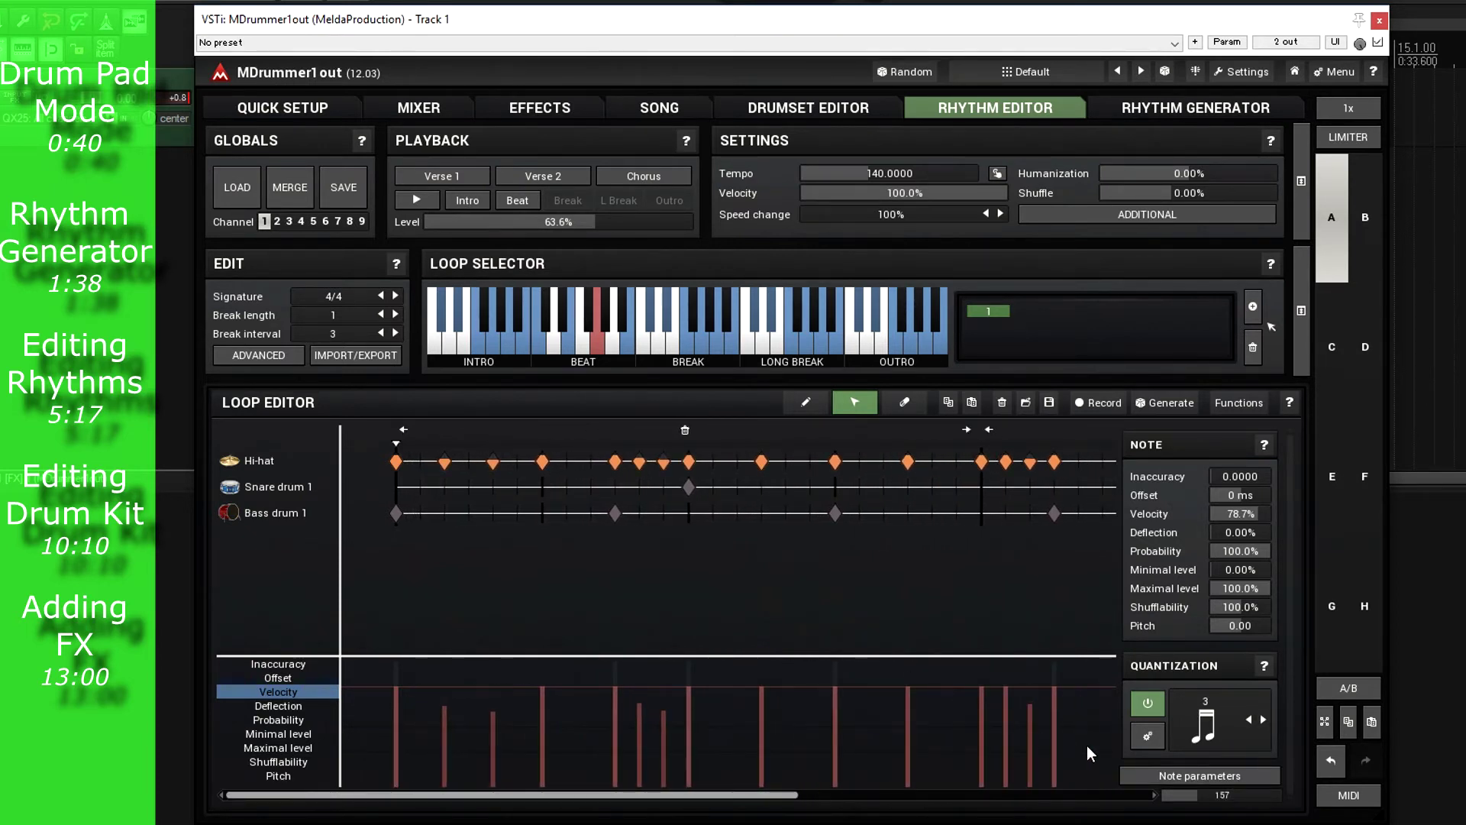
{"action": "left_click", "coordinate": [1217, 721]}
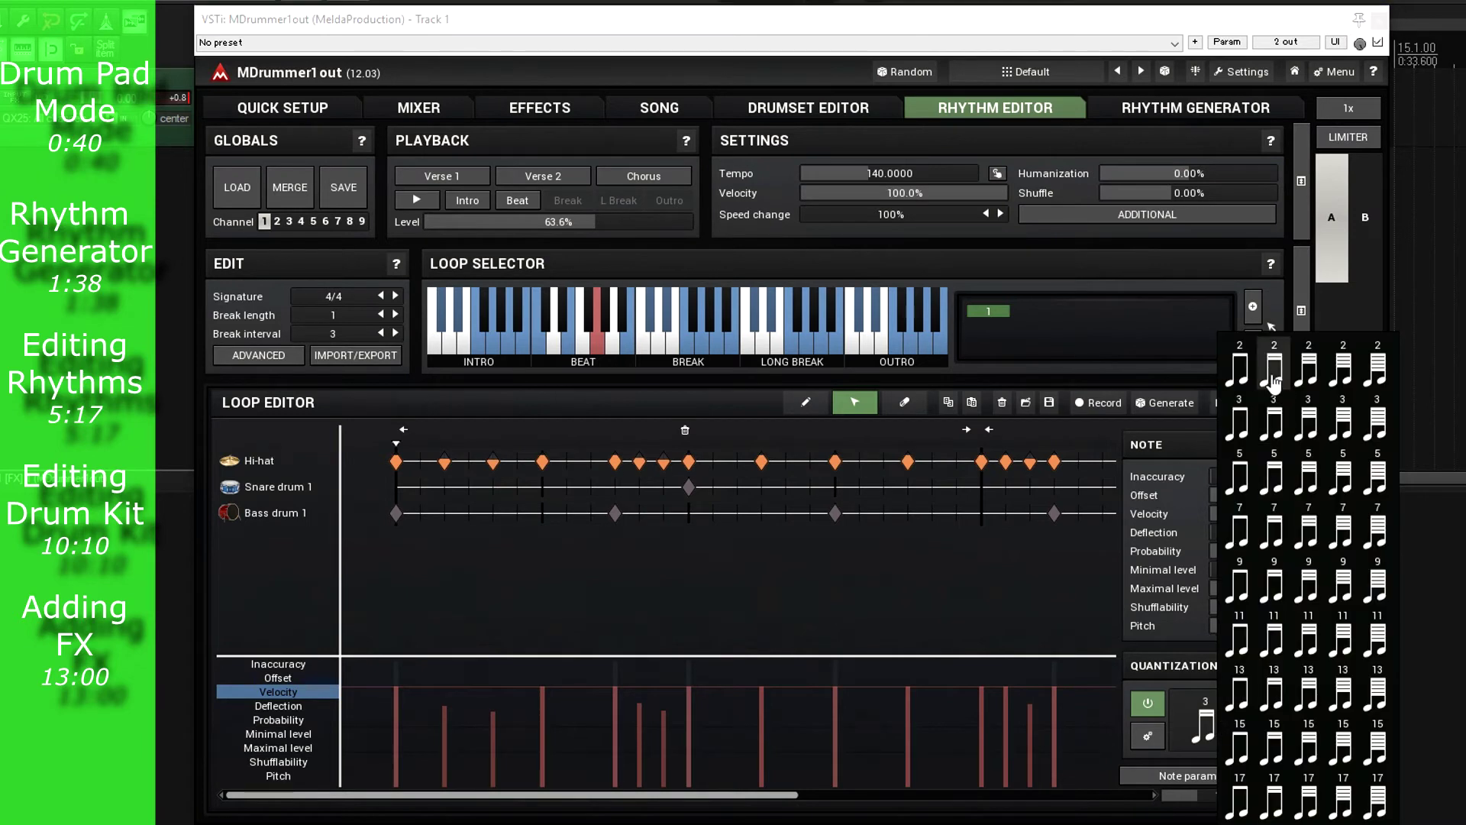
{"action": "left_click", "coordinate": [1272, 366]}
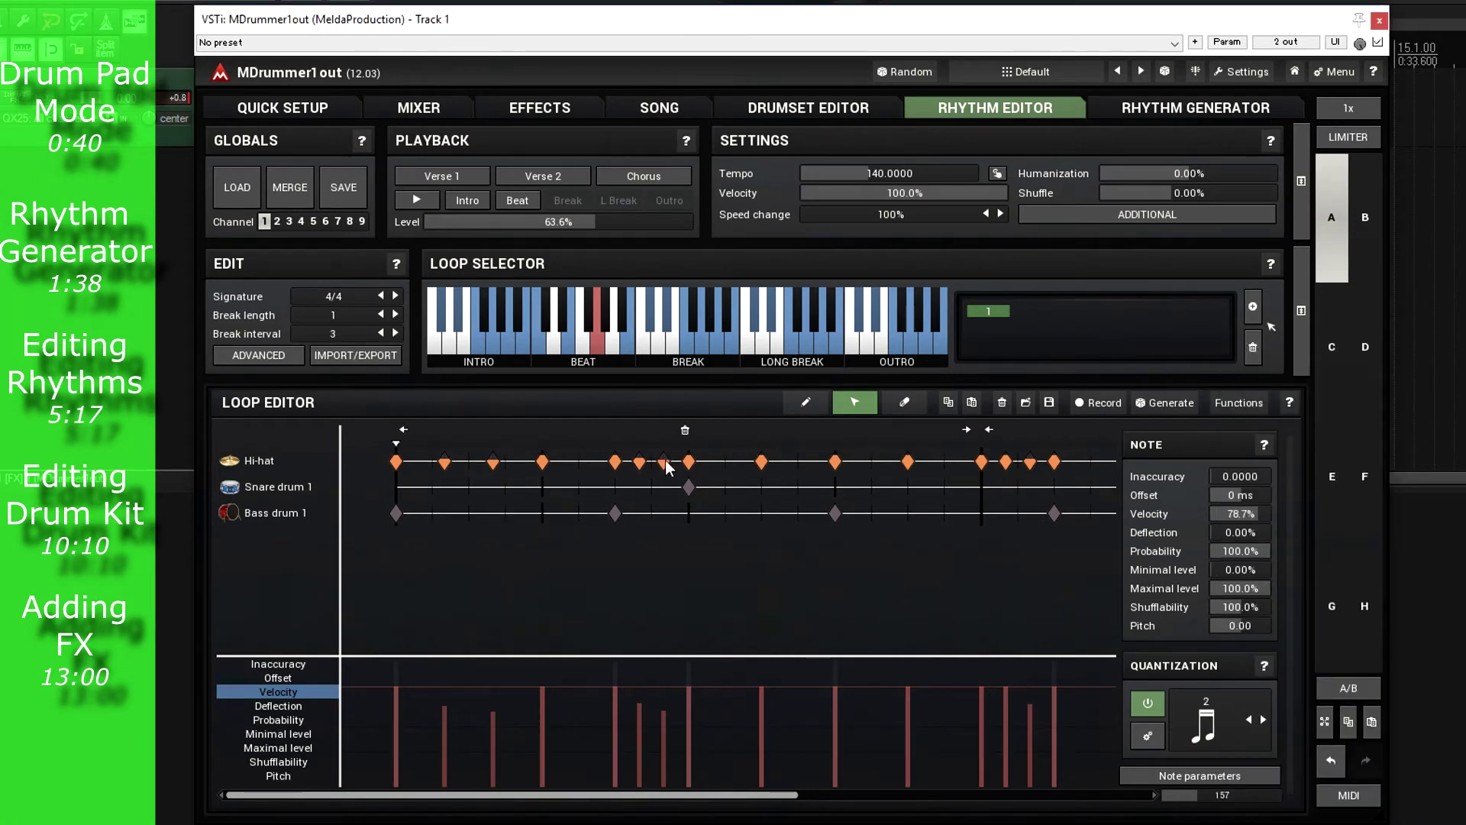
With the Pencil, remove several early hi-hats, add one between them at lower velocity
{"action": "left_click", "coordinate": [815, 416]}
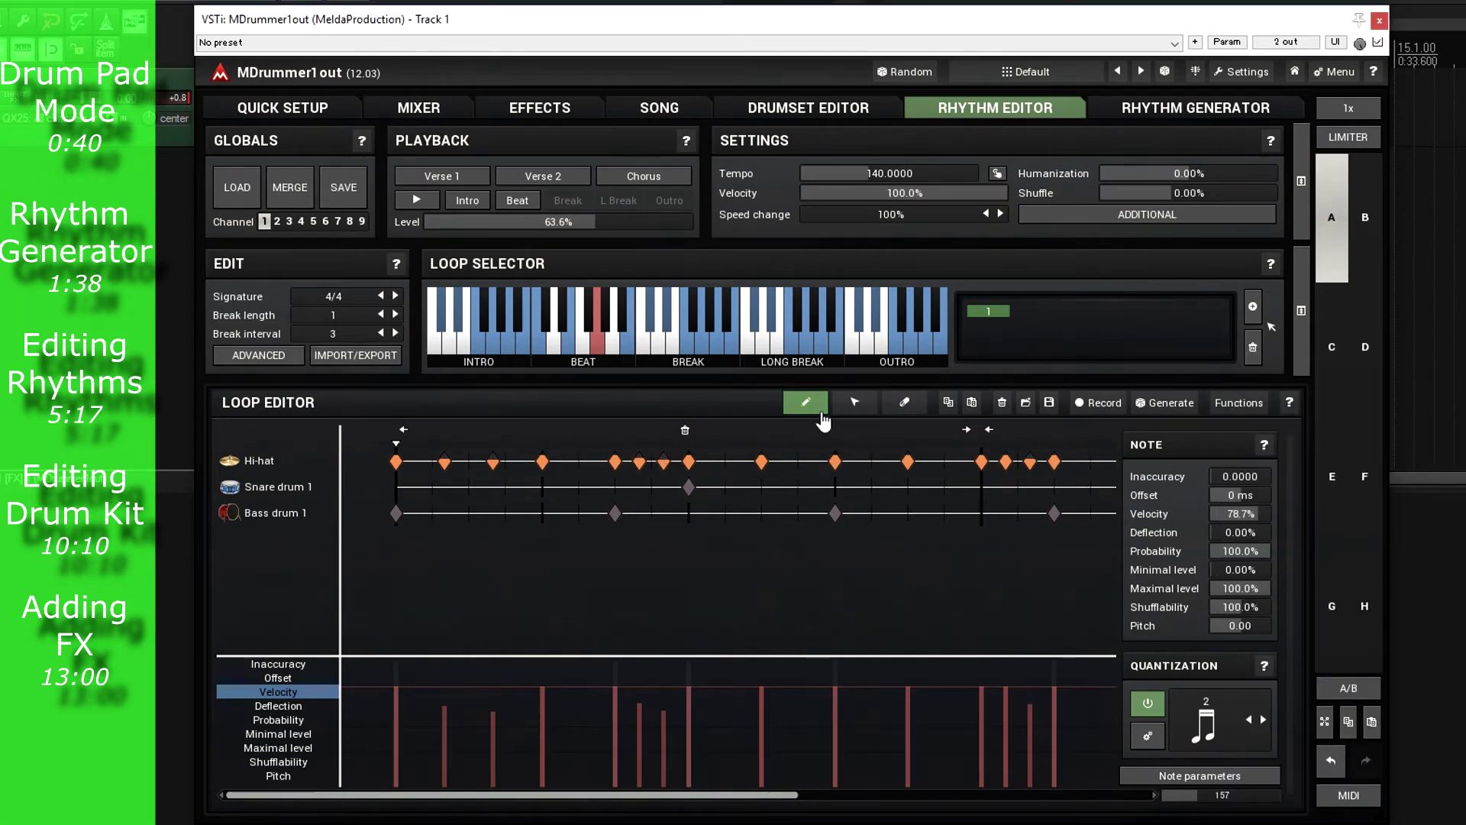
{"action": "left_click", "coordinate": [662, 462]}
{"action": "left_click", "coordinate": [639, 462]}
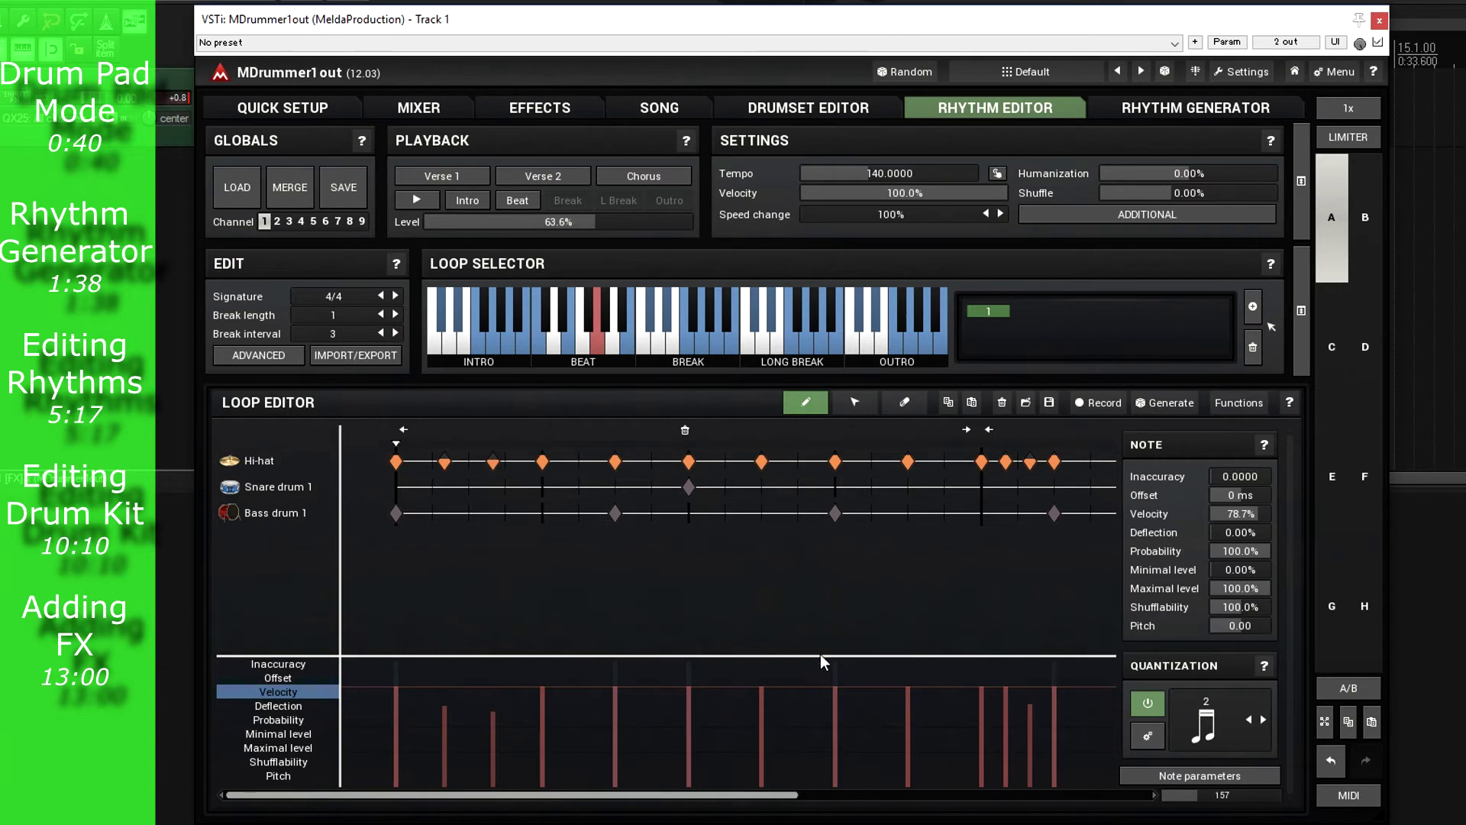
{"action": "left_click_drag", "start_coordinate": [785, 786], "coordinate": [1001, 790]}
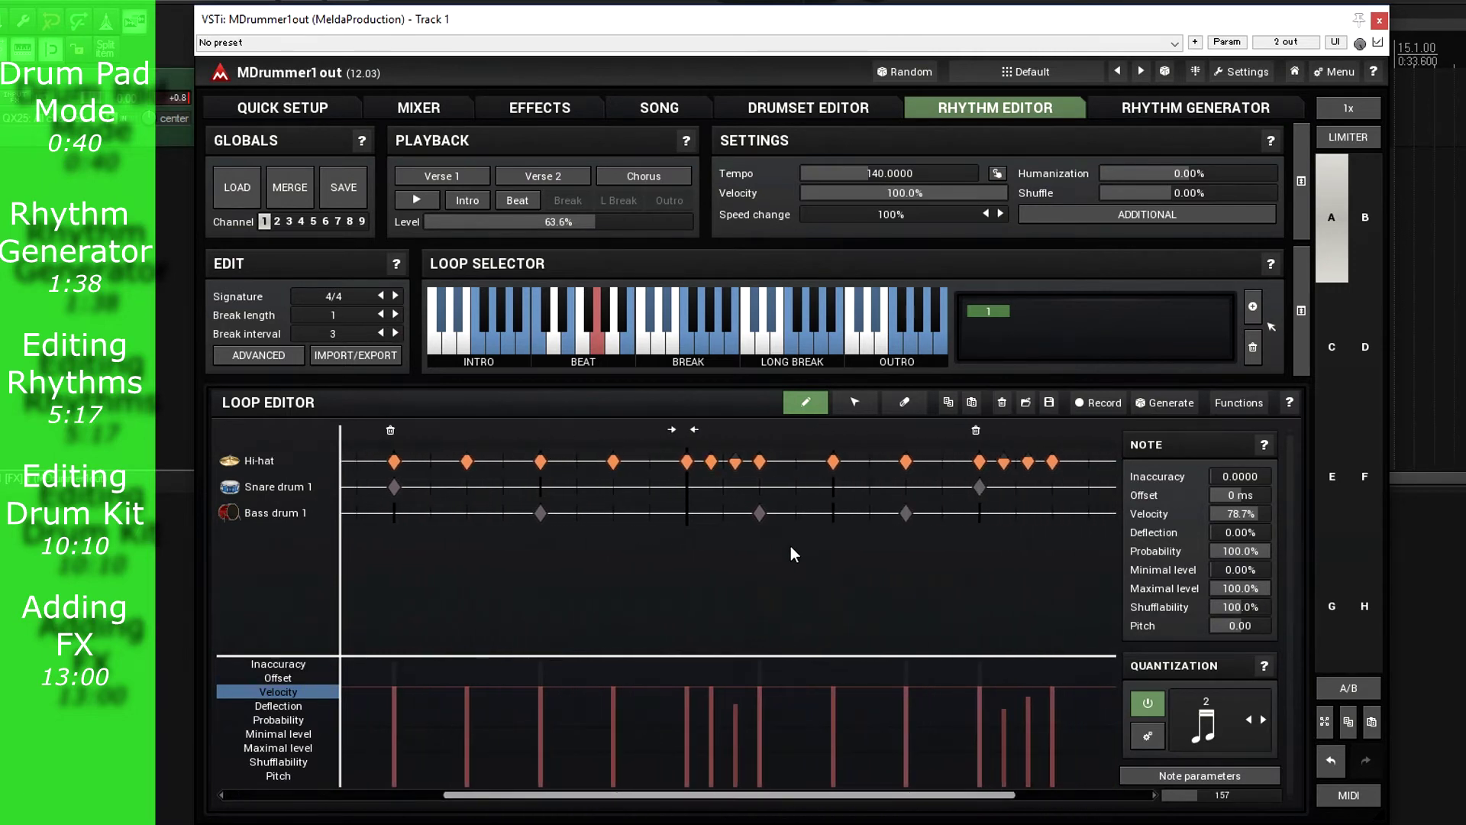
{"action": "left_click", "coordinate": [730, 461]}
{"action": "left_click", "coordinate": [709, 462]}
{"action": "left_click", "coordinate": [721, 462]}
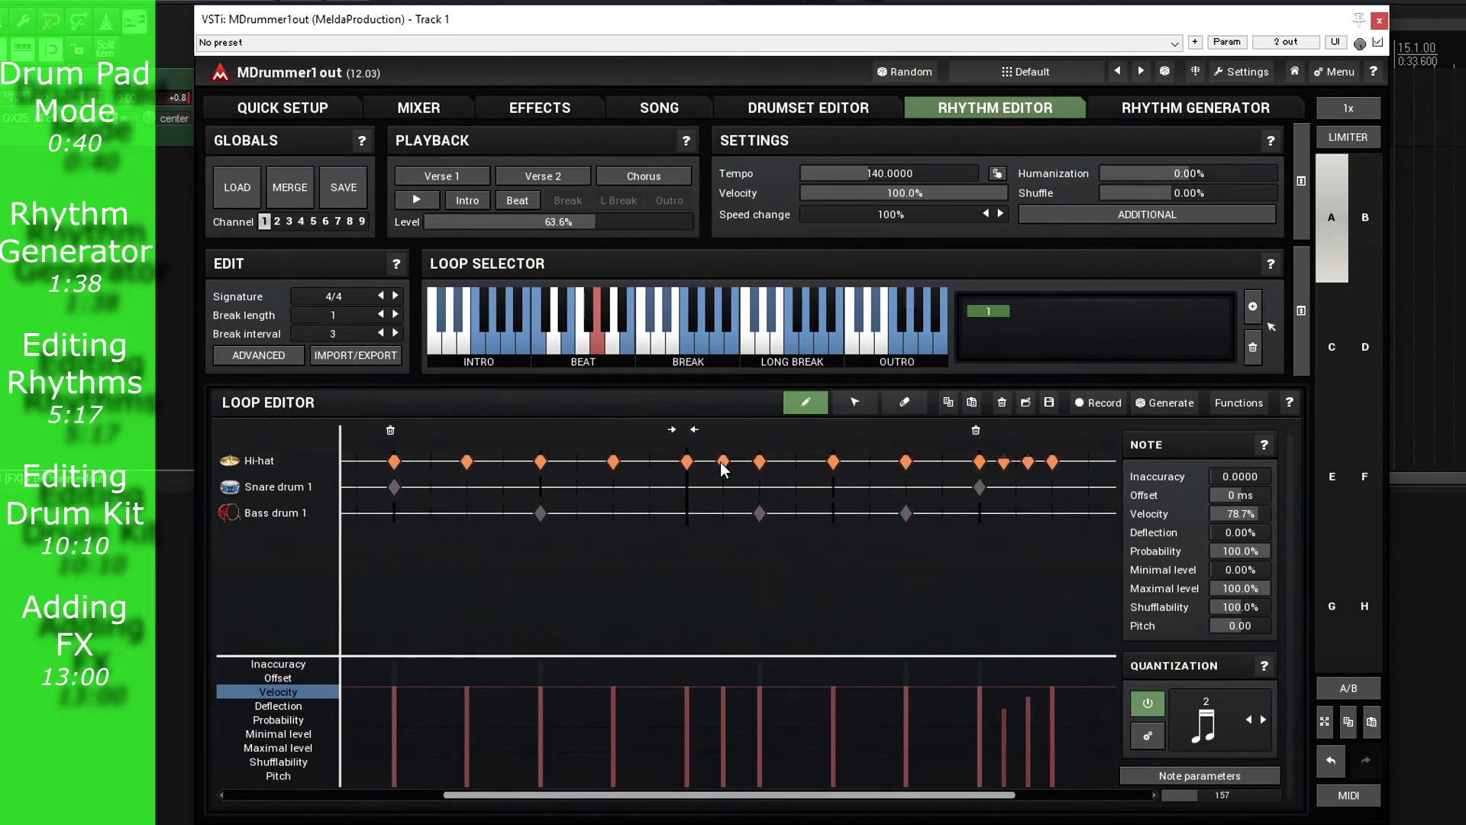
{"action": "left_click", "coordinate": [722, 721]}
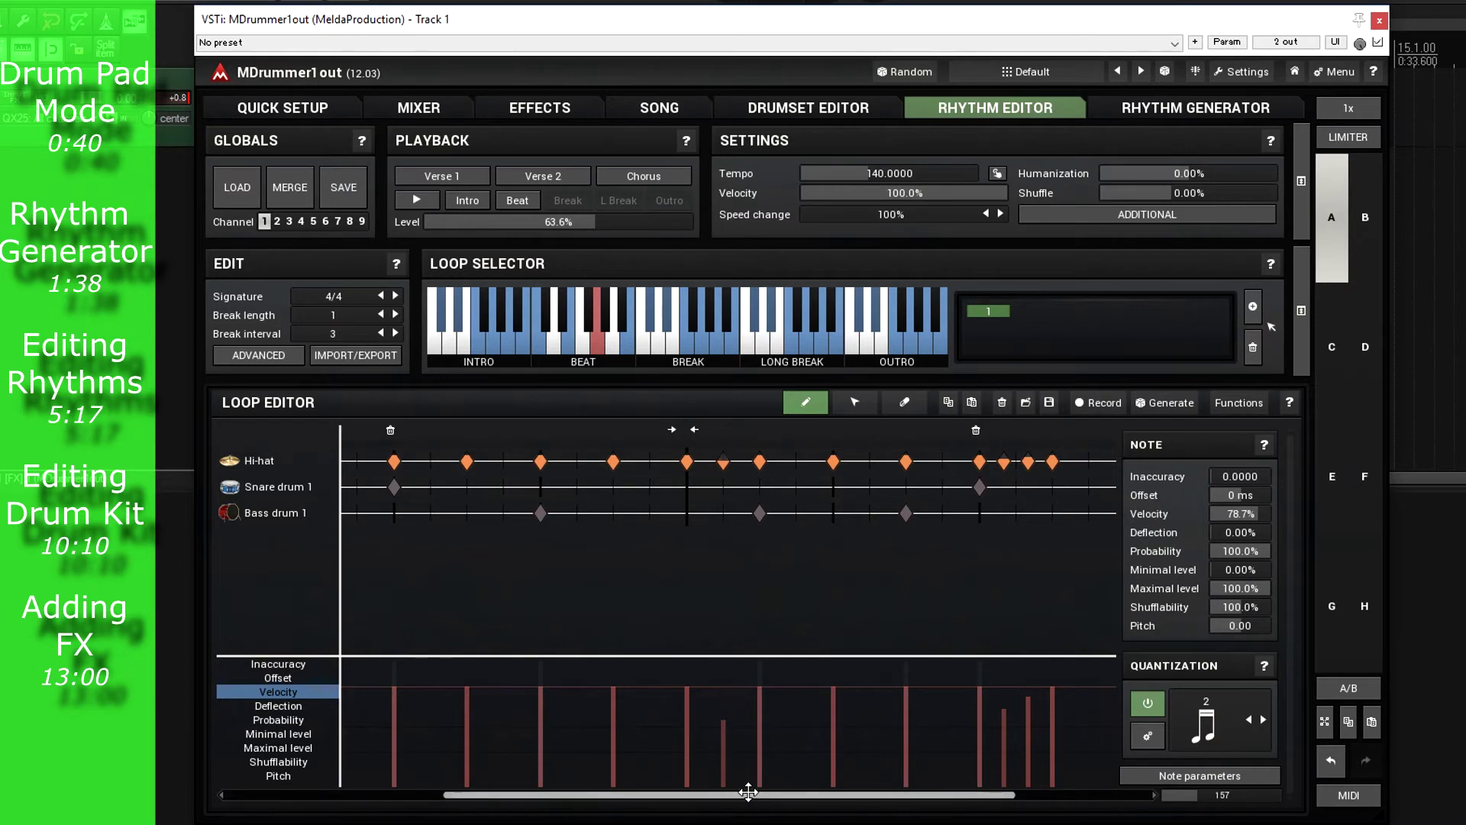
{"action": "left_click_drag", "start_coordinate": [750, 794], "coordinate": [886, 795]}
Near the loop end, remove a hi-hat, shift one later, add a softer hit, and play
{"action": "left_click", "coordinate": [1037, 462]}
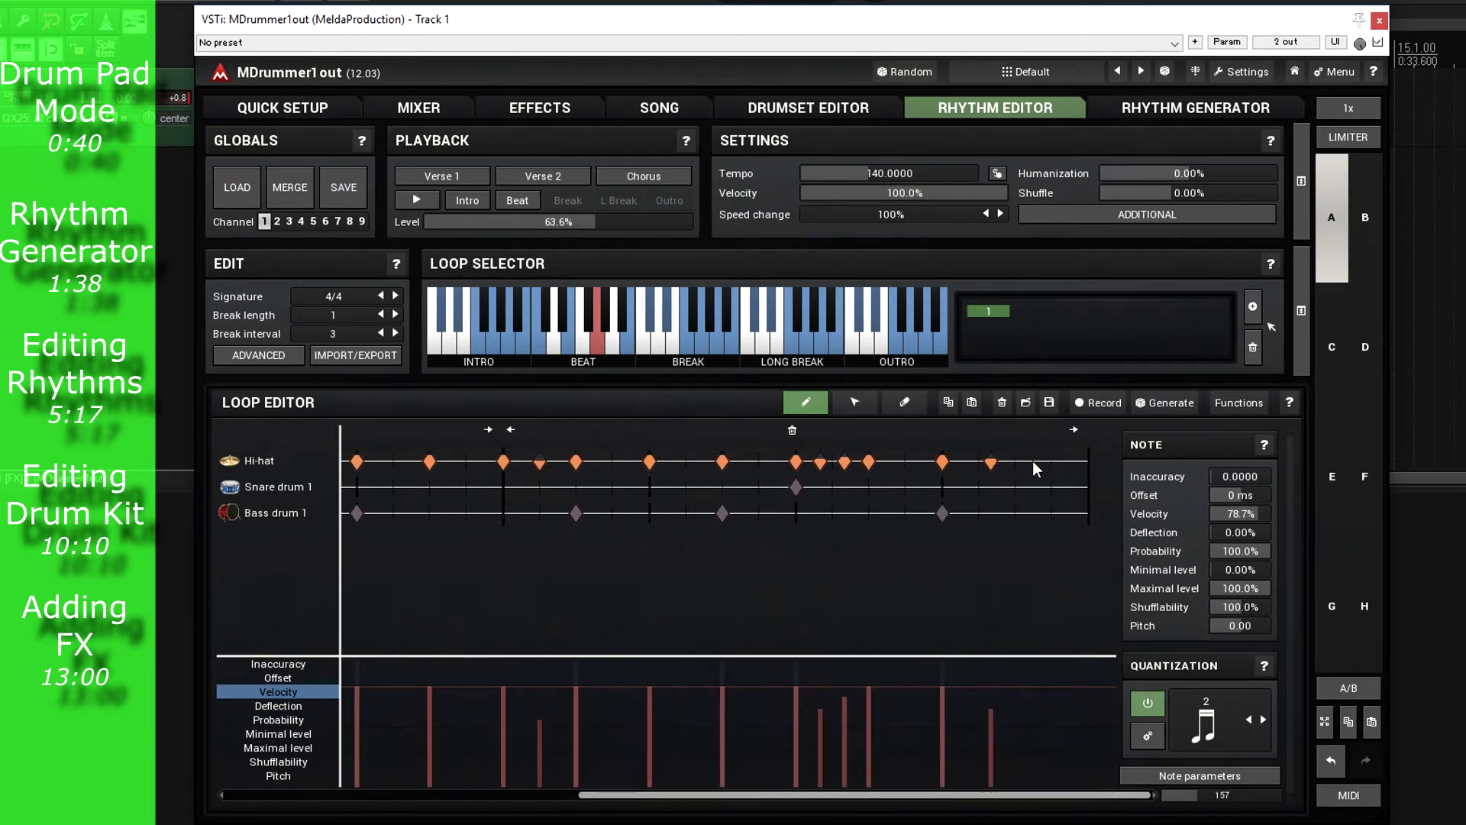
{"action": "left_click_drag", "start_coordinate": [992, 461], "coordinate": [1016, 461]}
{"action": "left_click", "coordinate": [1051, 463]}
{"action": "left_click", "coordinate": [1052, 734]}
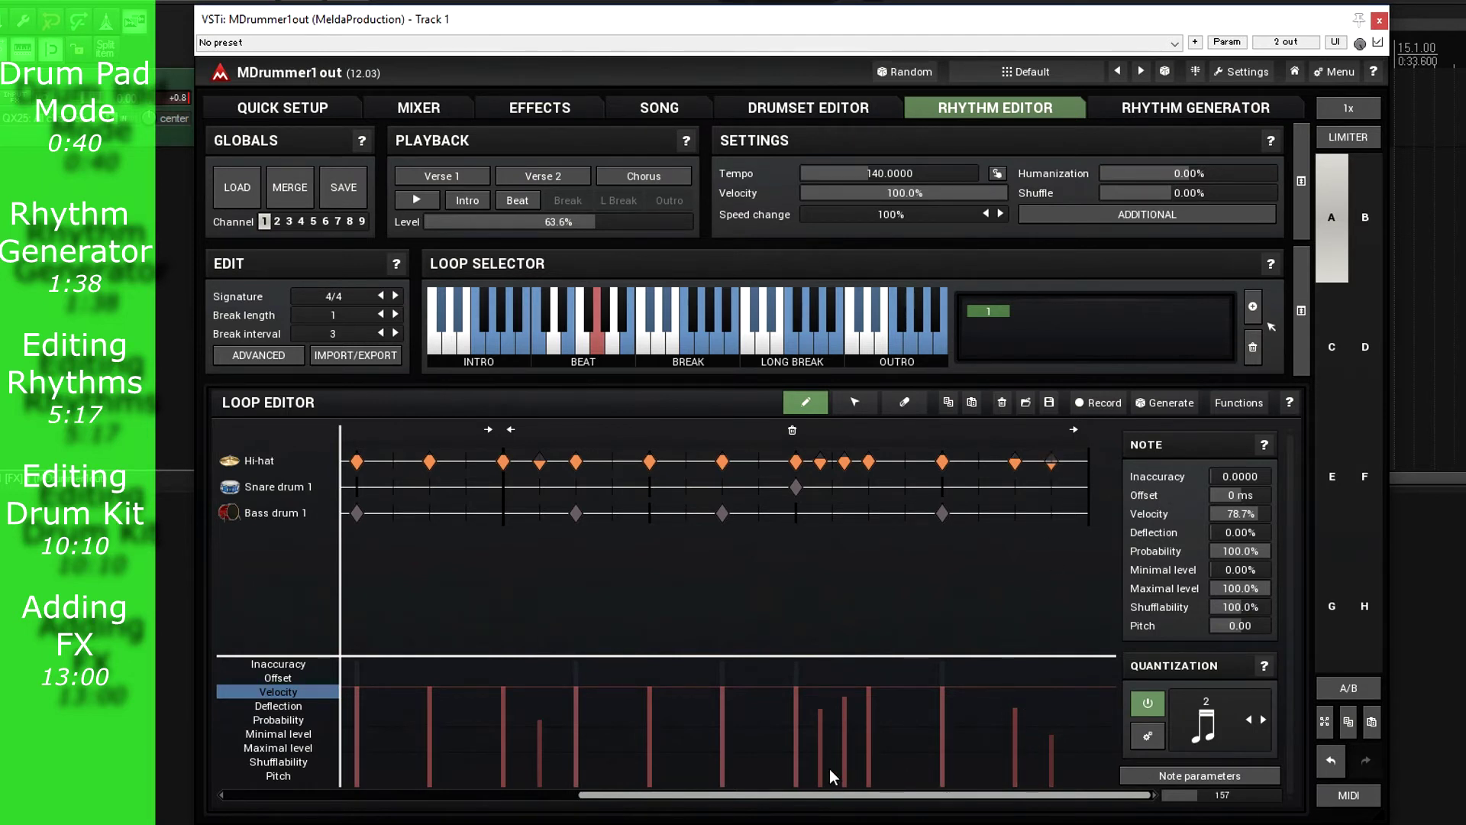
{"action": "left_click", "coordinate": [416, 200]}
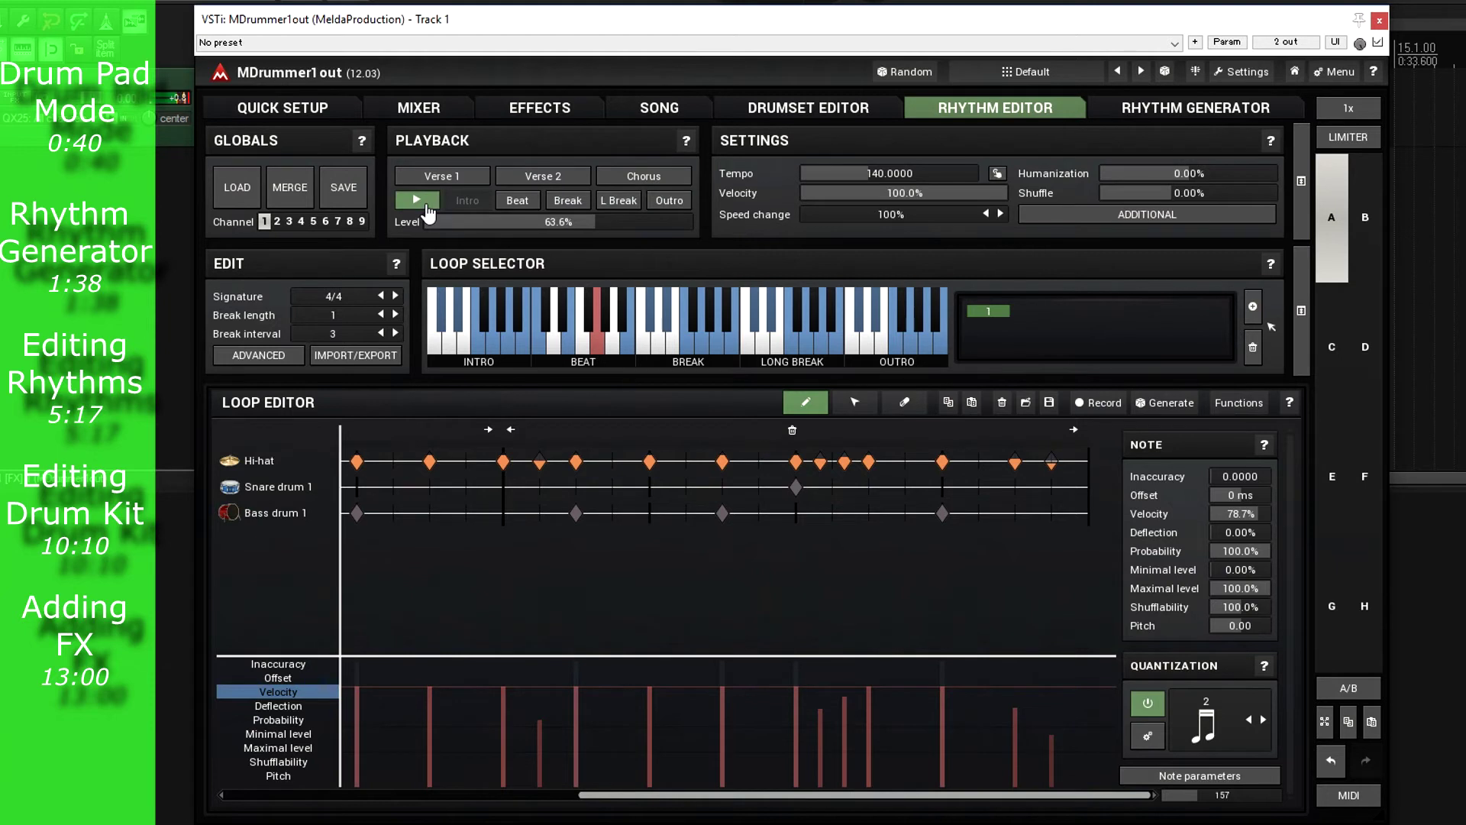
Stop playback, load a different beat loop from the Loop Selector, play it, then stop
{"action": "scroll", "coordinate": [1187, 794], "scroll_direction": "down", "scroll_amount": 3}
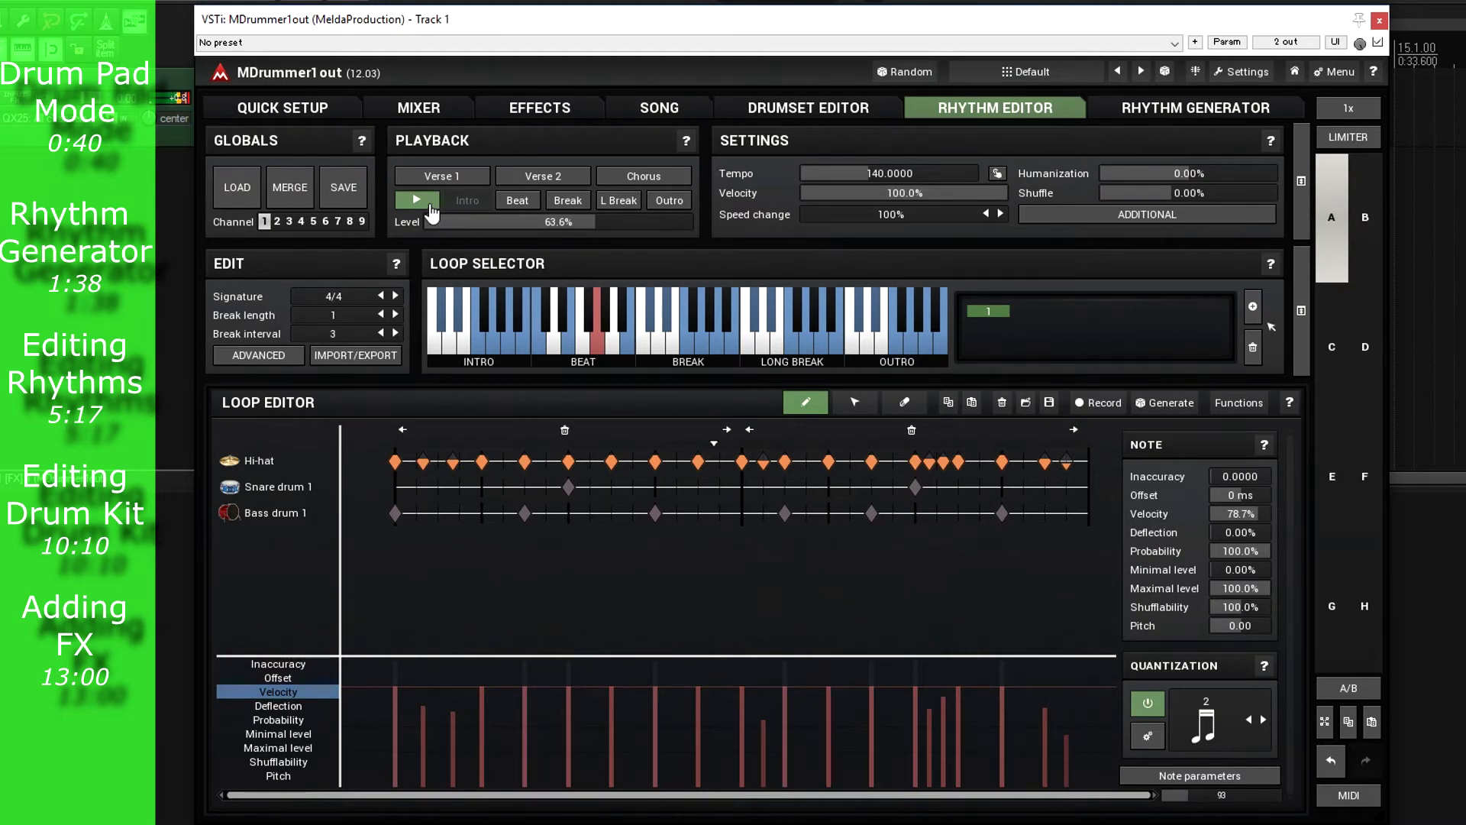
{"action": "left_click", "coordinate": [432, 206]}
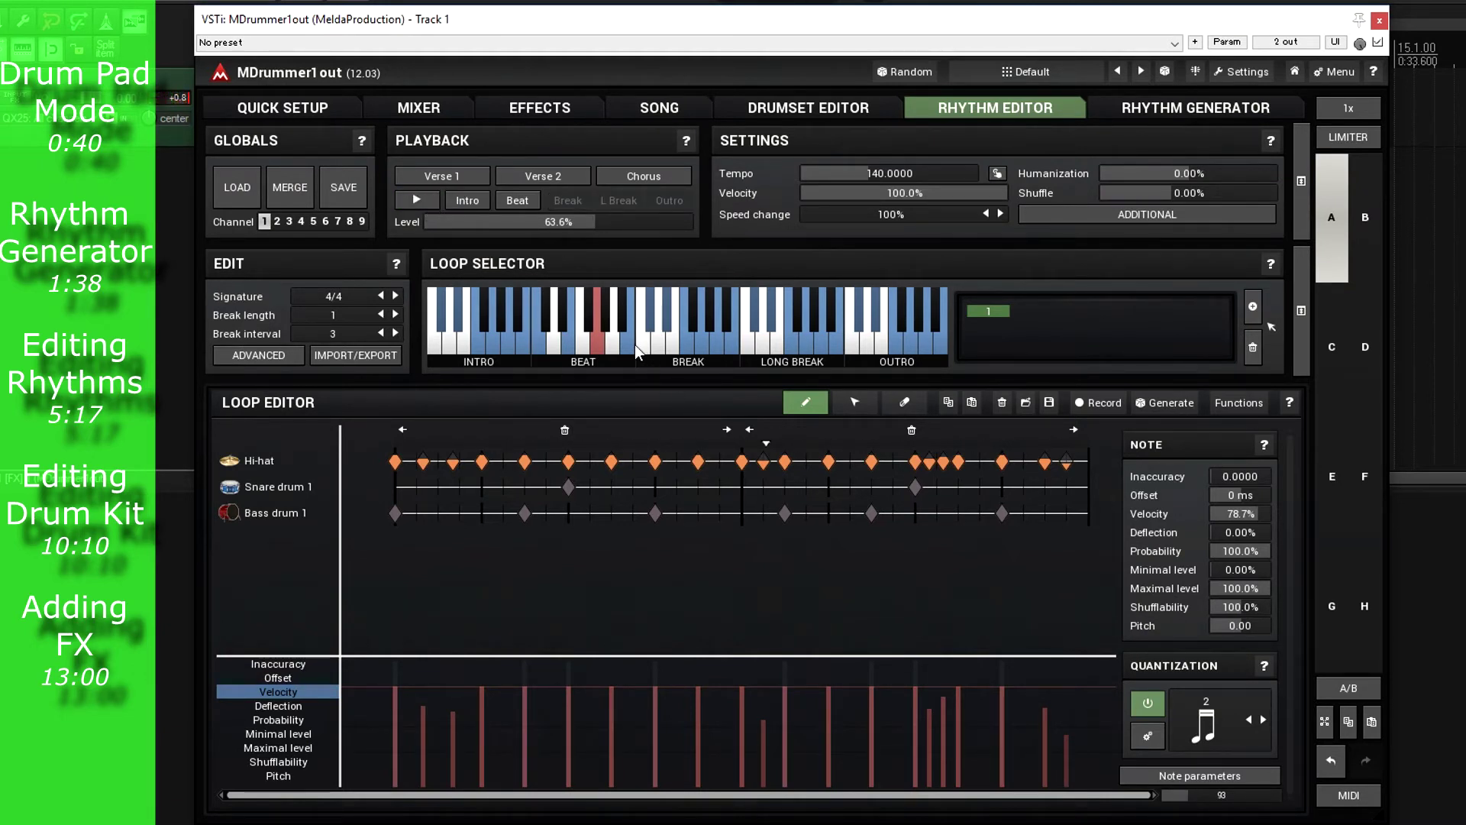
{"action": "left_click", "coordinate": [631, 345]}
{"action": "left_click", "coordinate": [428, 203]}
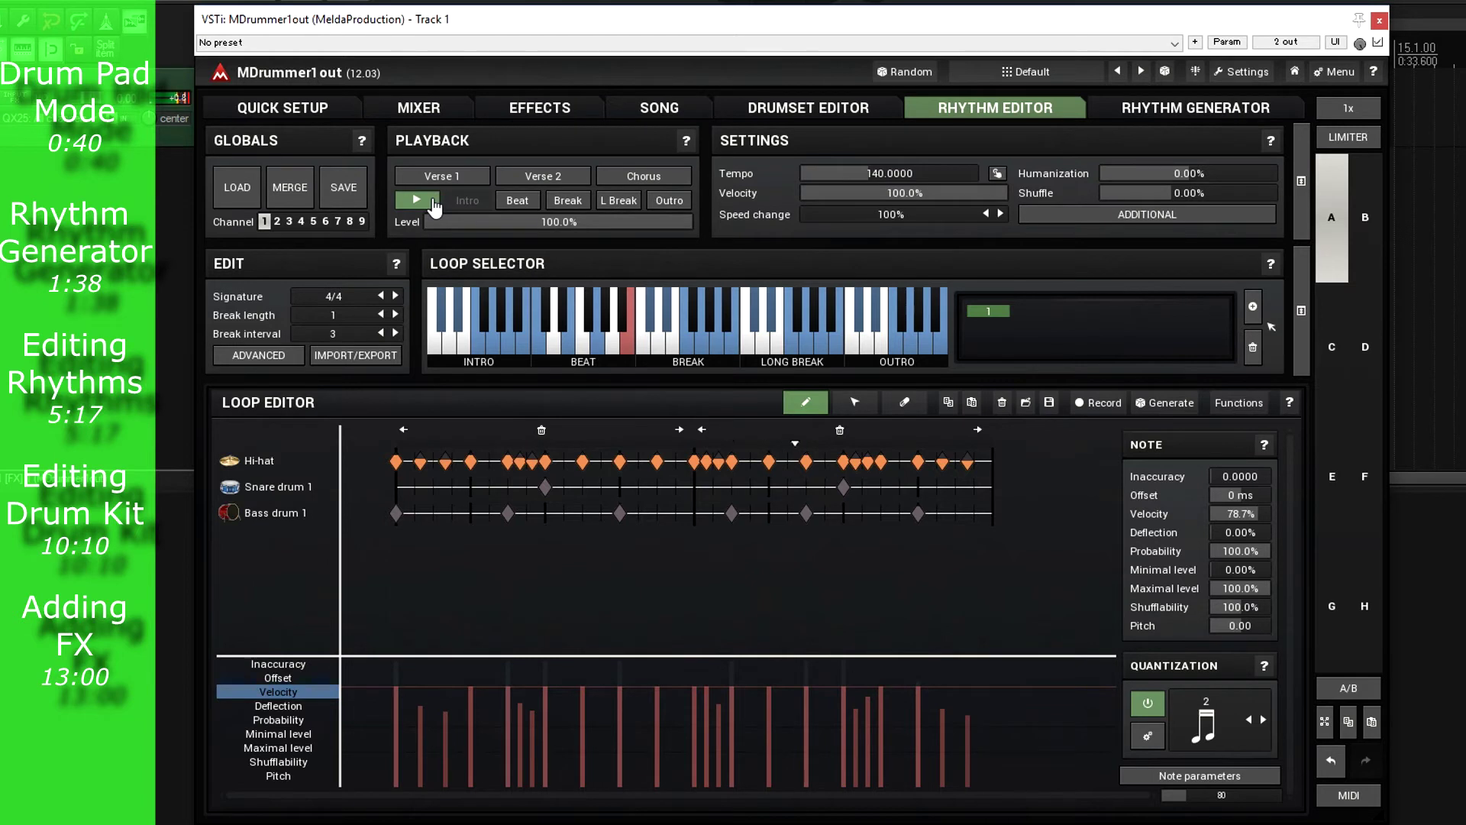
{"action": "left_click", "coordinate": [434, 203]}
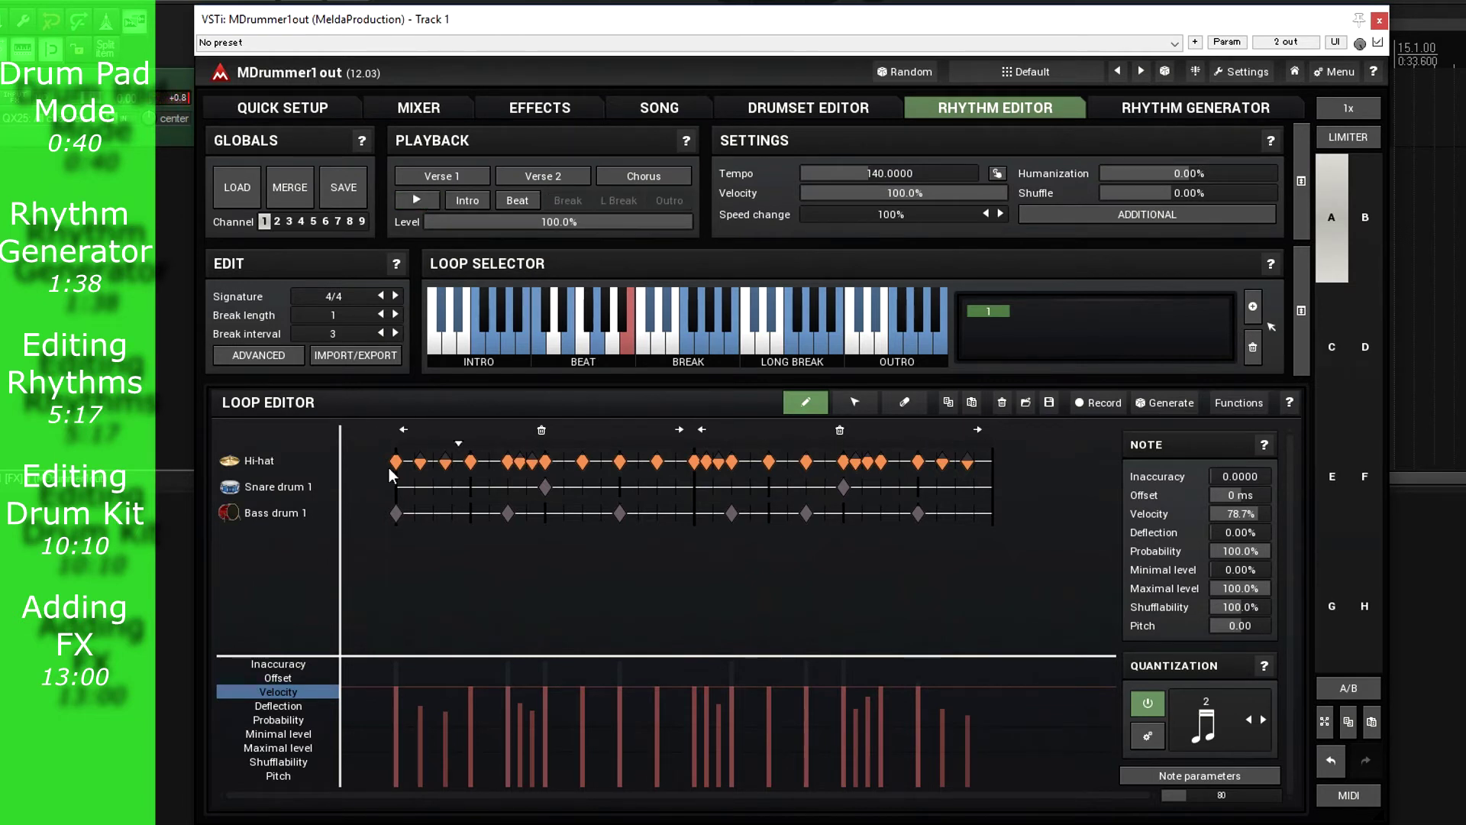
Insert a Handclap track and place claps on both snare hits
{"action": "right_click", "coordinate": [287, 489]}
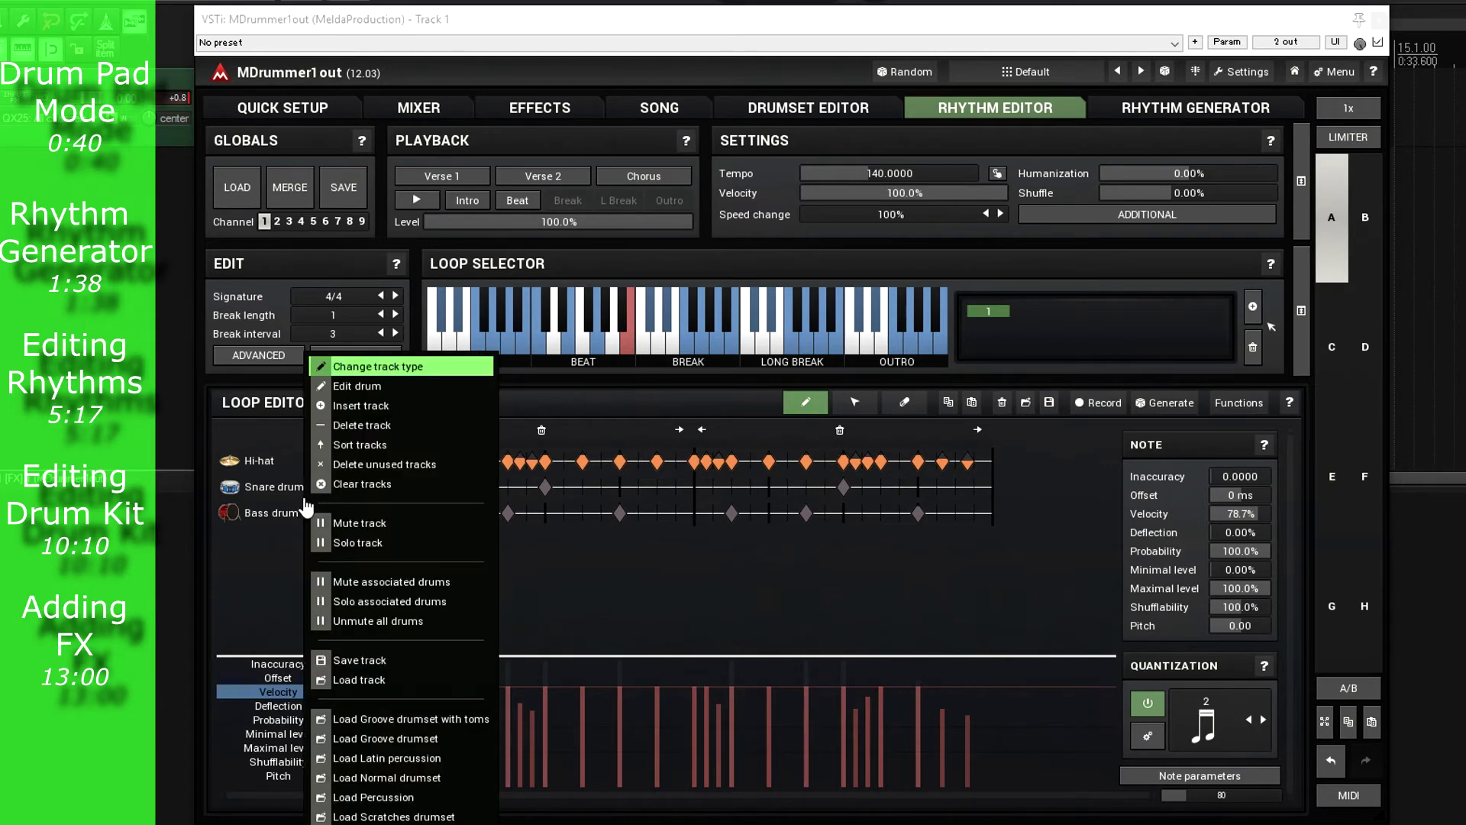
{"action": "left_click", "coordinate": [358, 408]}
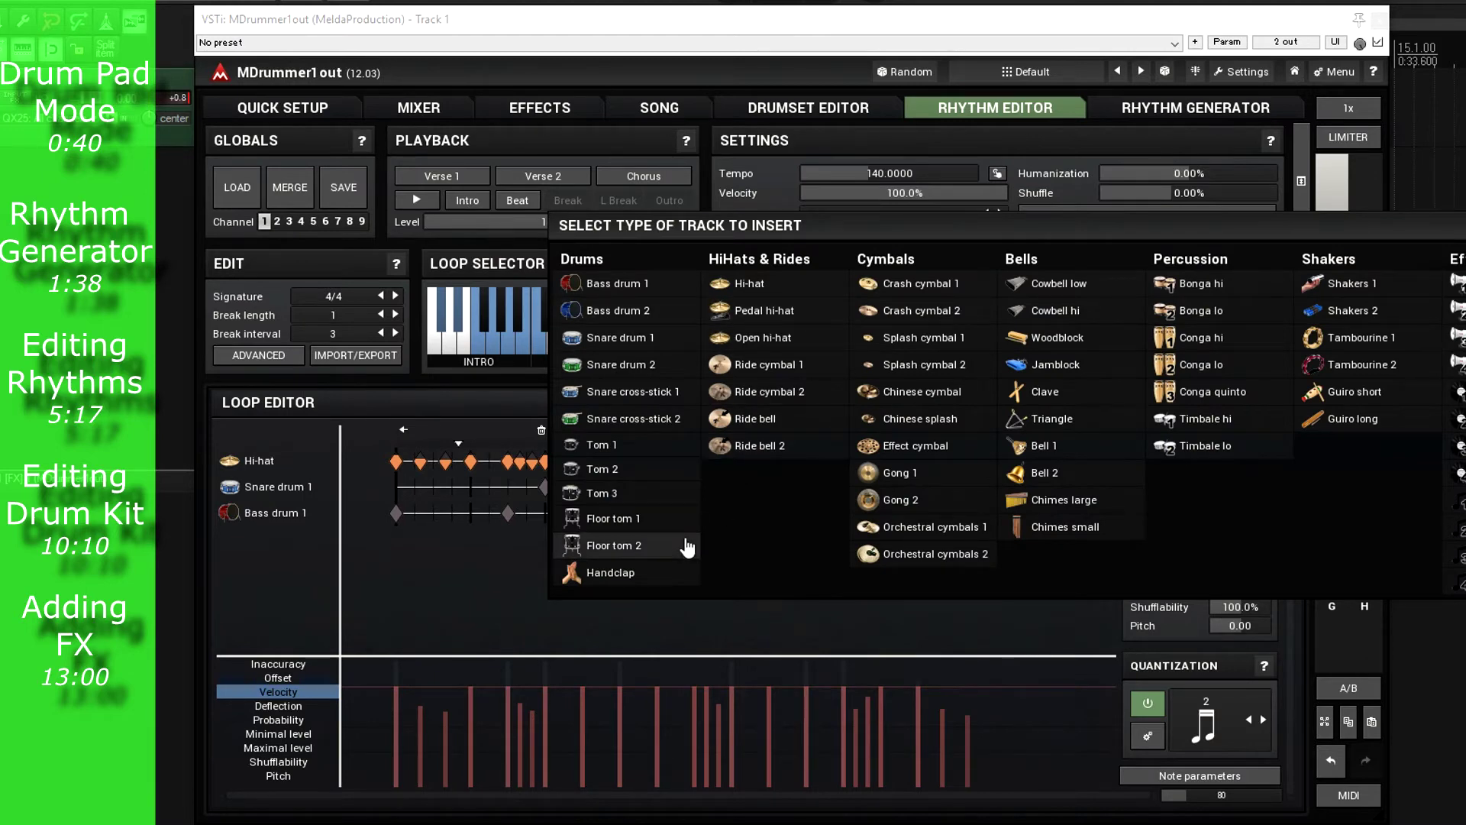
{"action": "left_click", "coordinate": [651, 573]}
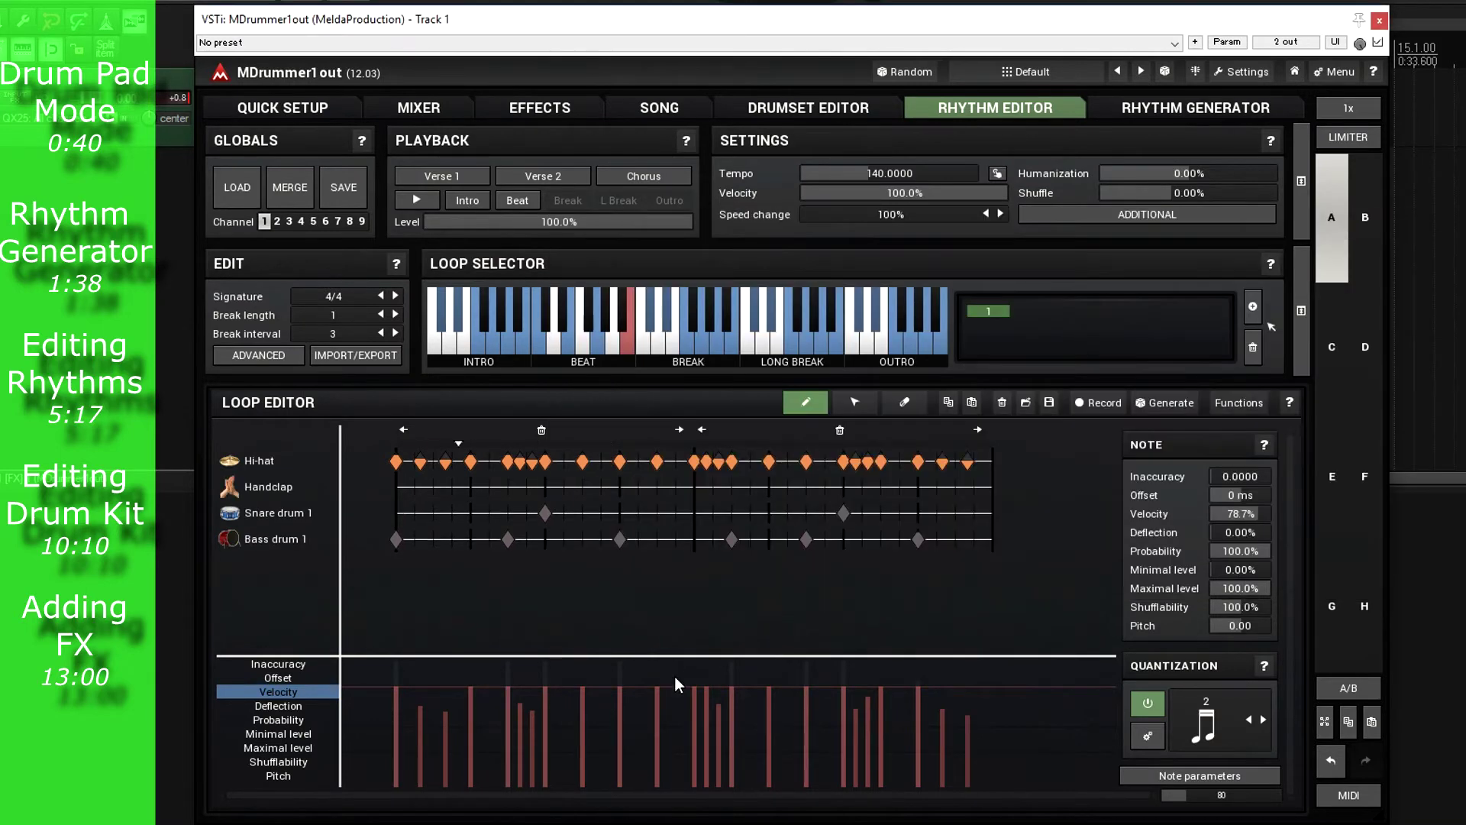
{"action": "left_click", "coordinate": [545, 488]}
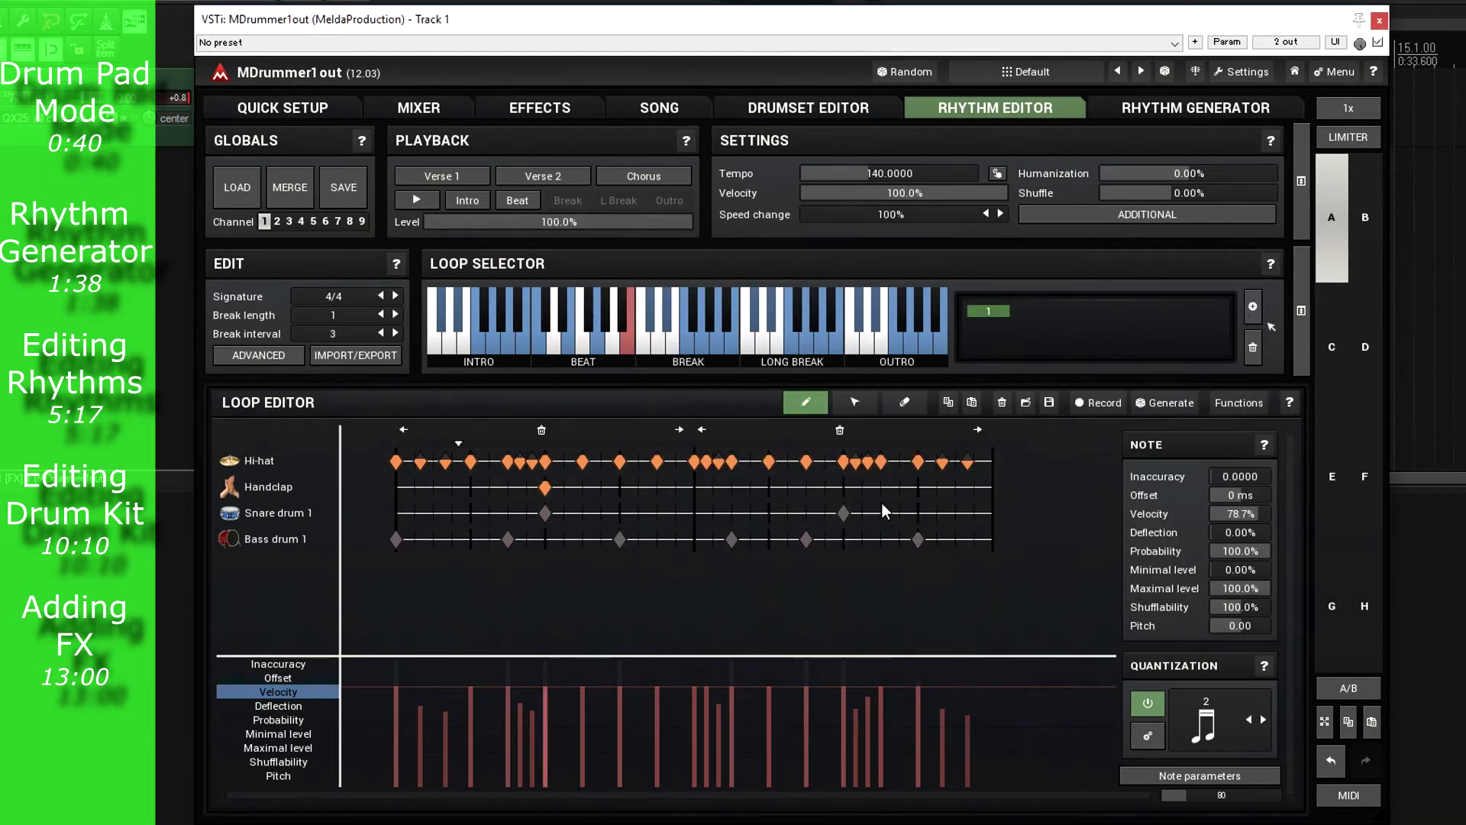
{"action": "left_click", "coordinate": [843, 487]}
Play the loop with claps, then remove the extra clap to leave a single one
{"action": "left_click", "coordinate": [417, 200]}
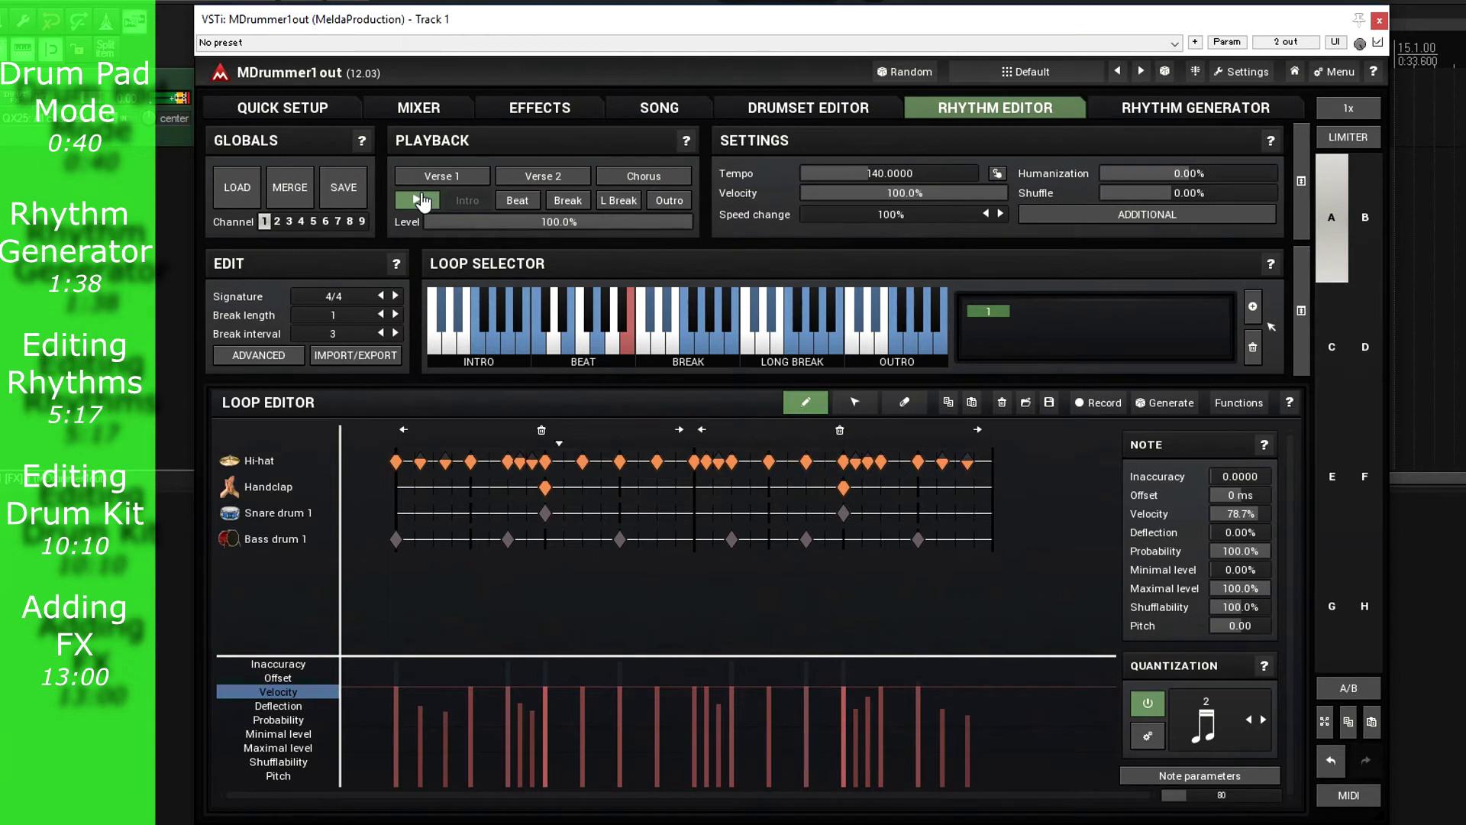
{"action": "left_click", "coordinate": [418, 200]}
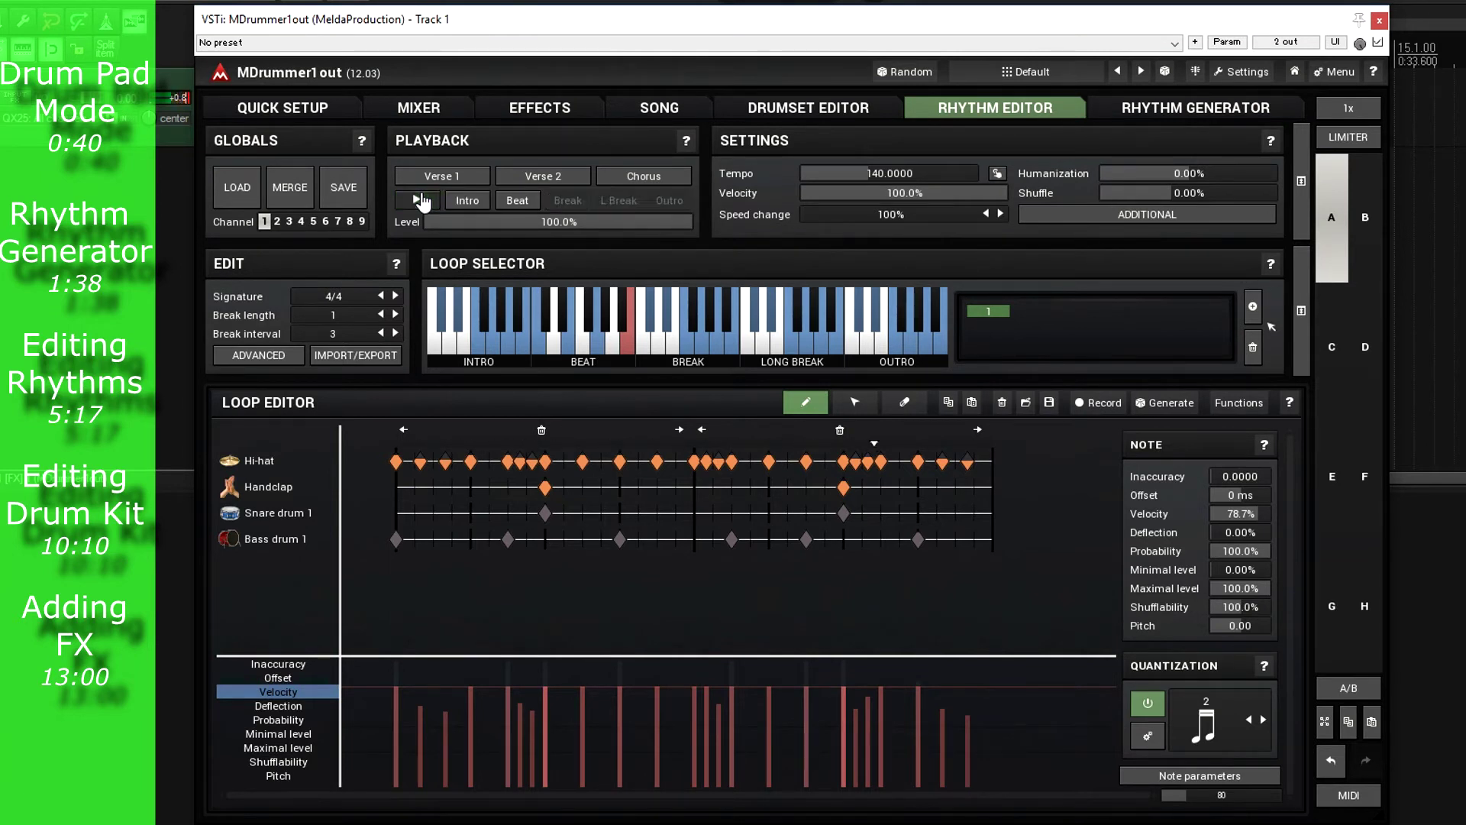
{"action": "left_click", "coordinate": [547, 488]}
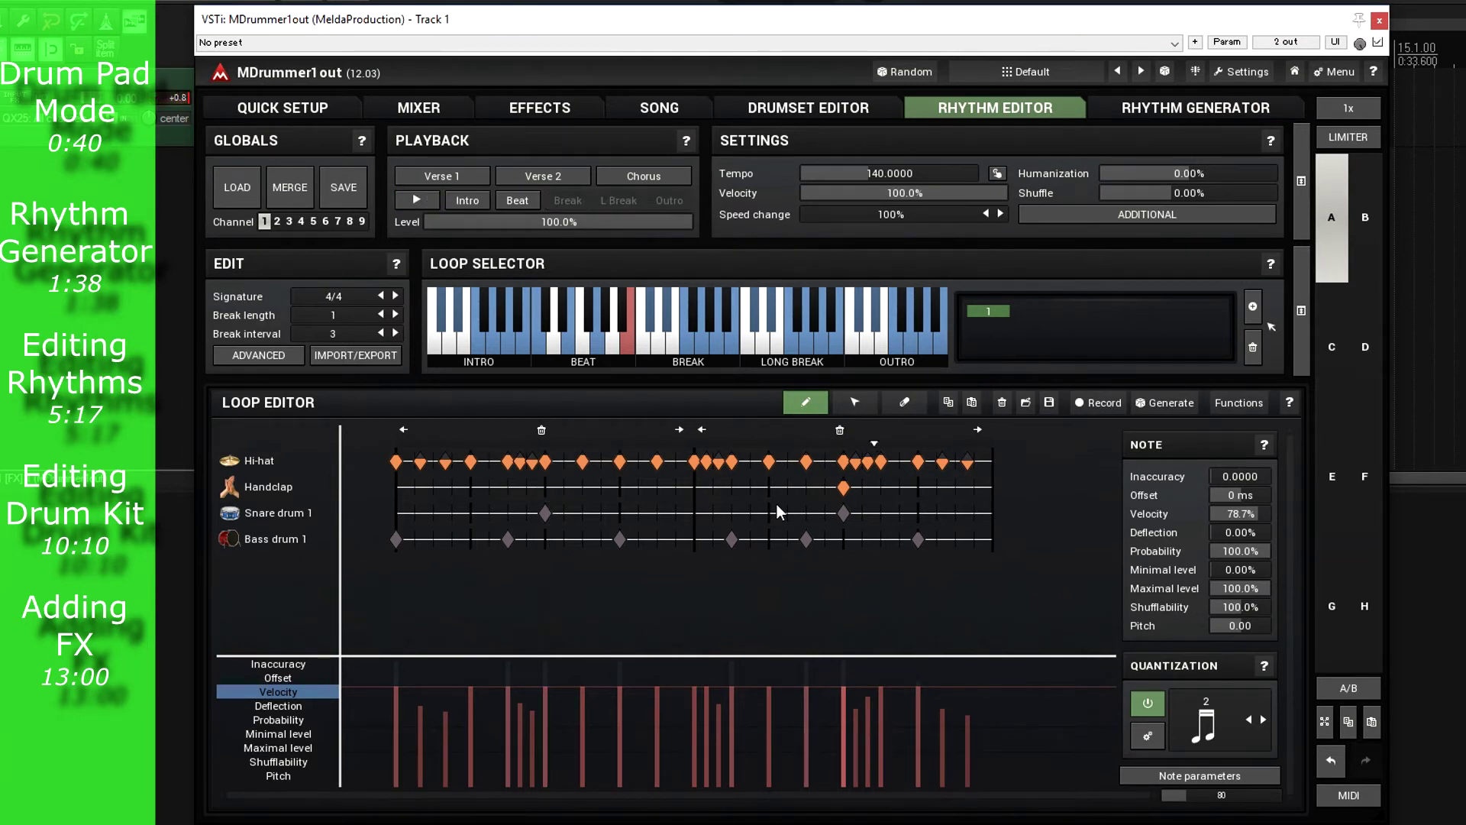
{"action": "left_click", "coordinate": [845, 487]}
Open the Drumset Editor and audition Bass drum 1
{"action": "left_click", "coordinate": [814, 110]}
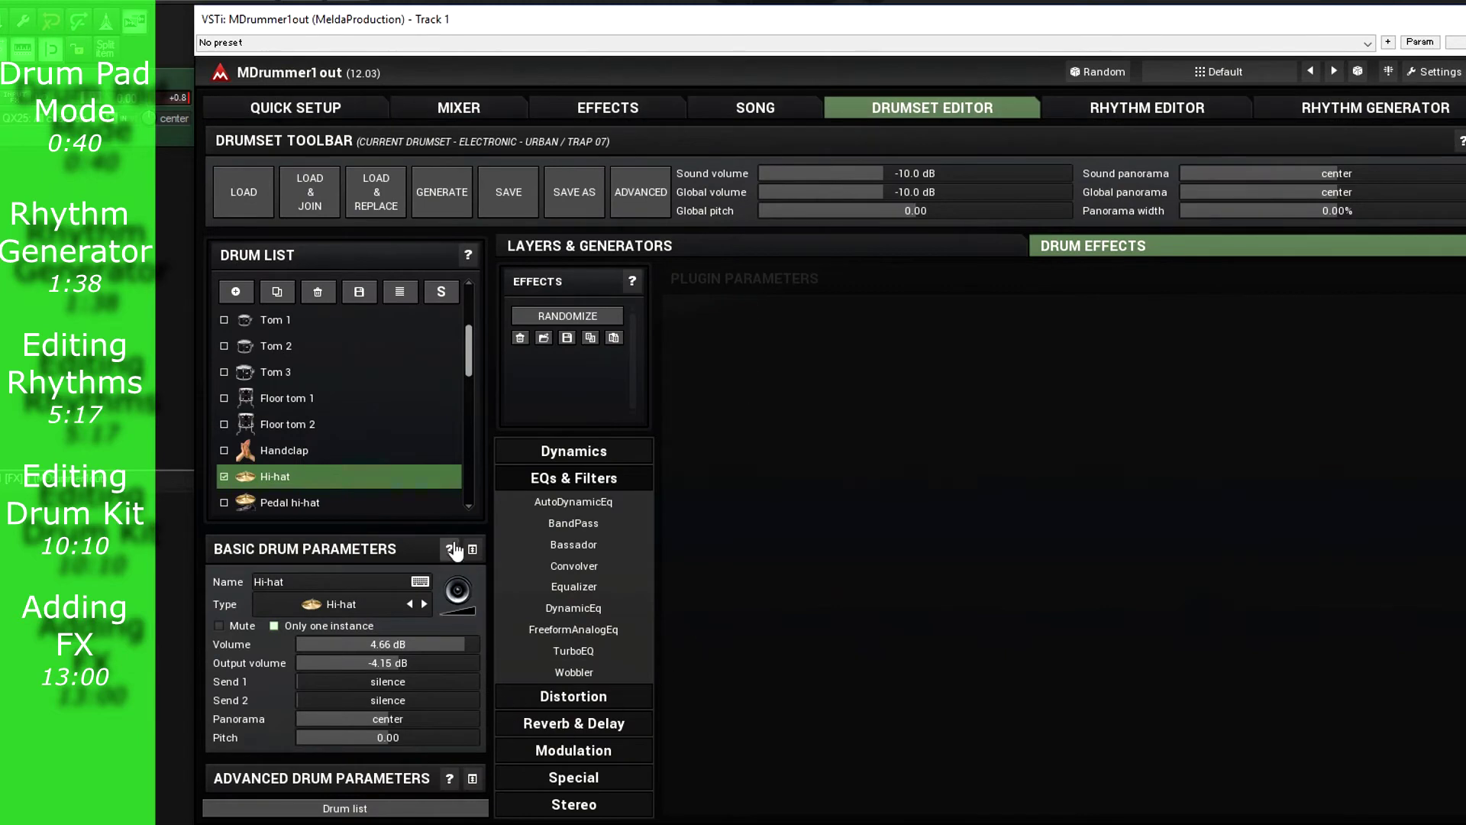
{"action": "left_click_drag", "start_coordinate": [467, 353], "coordinate": [465, 321]}
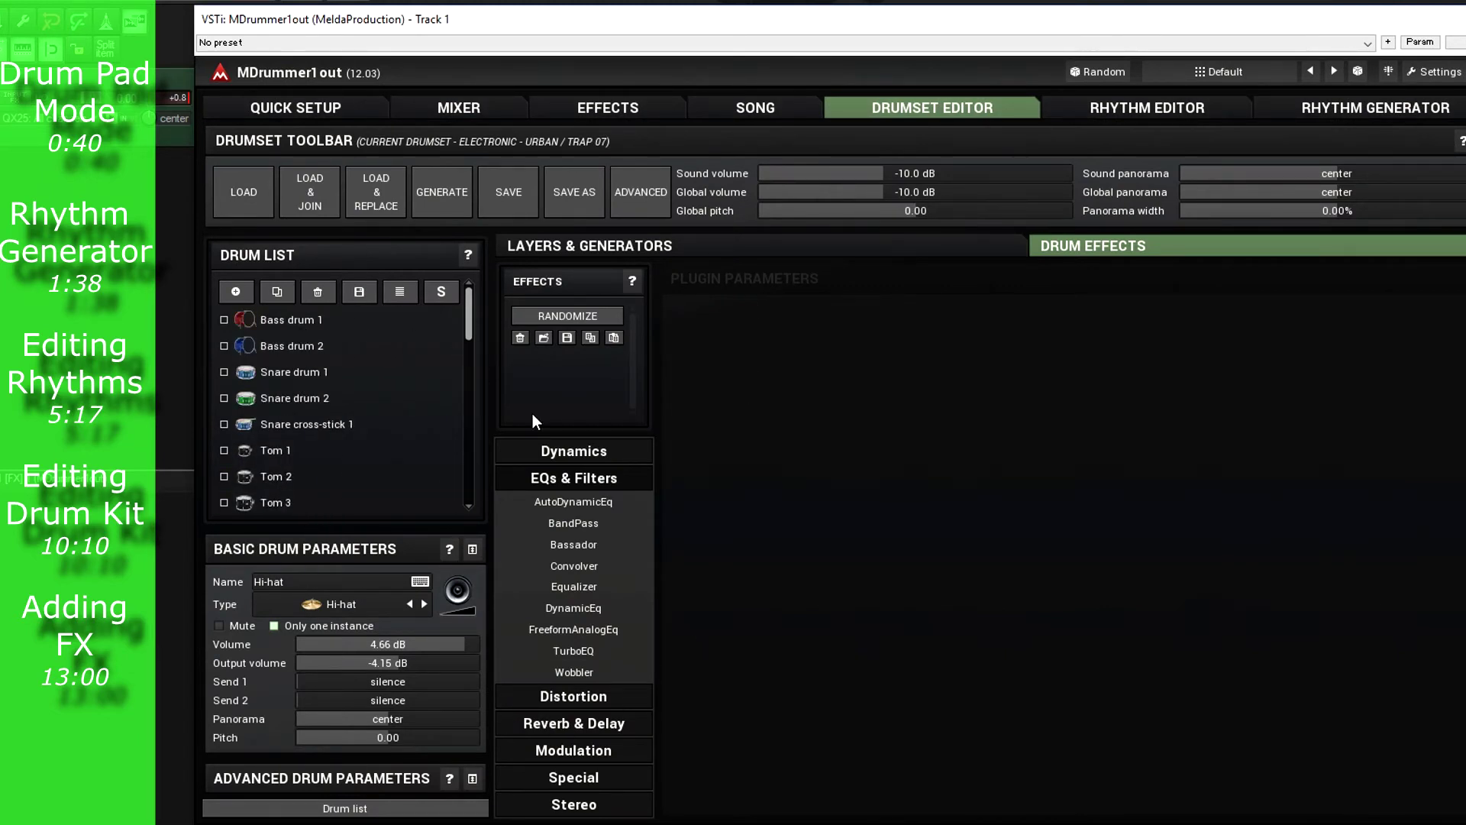
{"action": "left_click", "coordinate": [322, 327]}
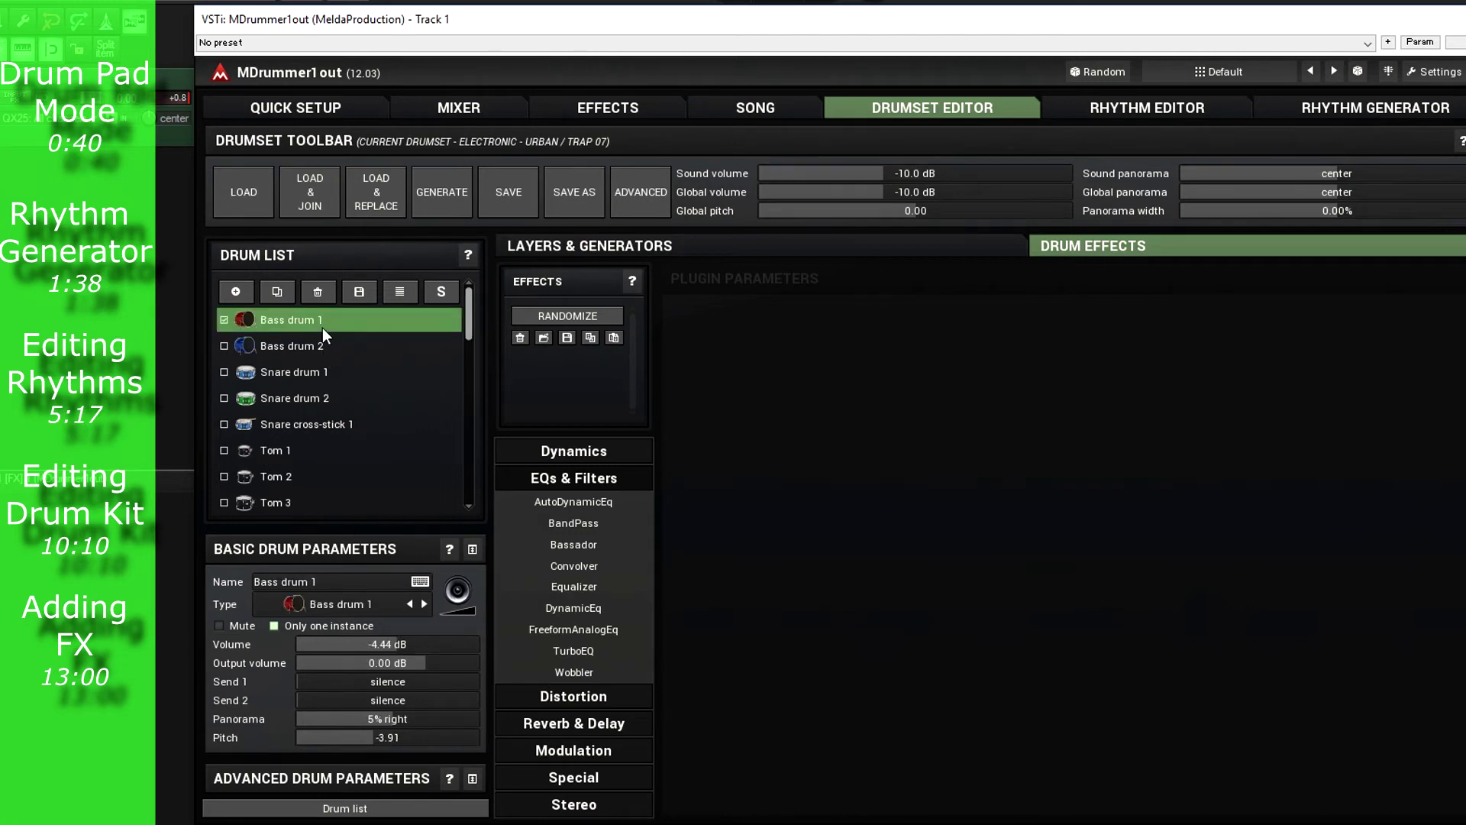
{"action": "left_click", "coordinate": [456, 598]}
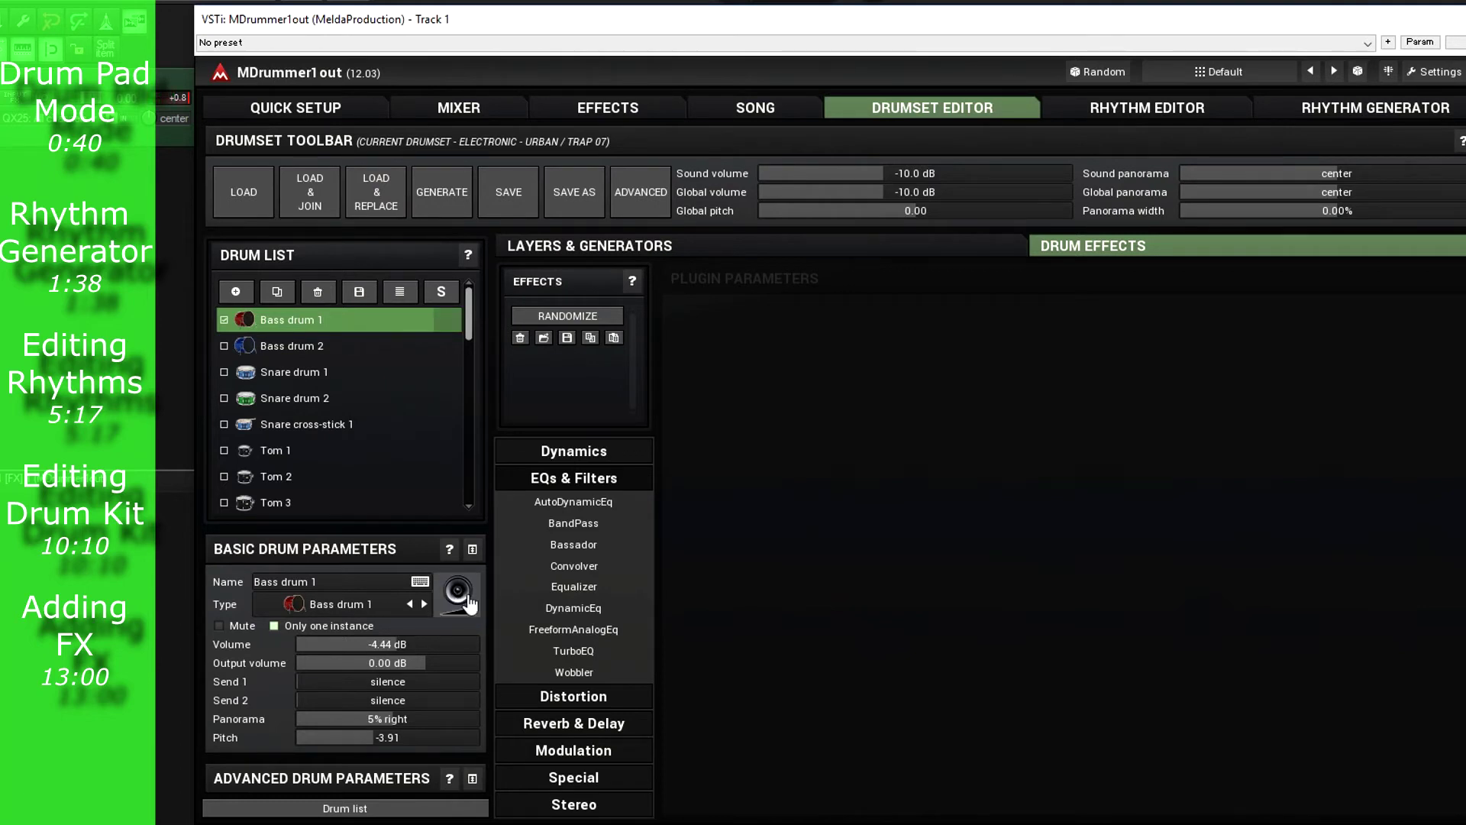
{"action": "left_click", "coordinate": [472, 603]}
Select Snare drum 1, audition it, and show its layers and generators
{"action": "left_click", "coordinate": [344, 374]}
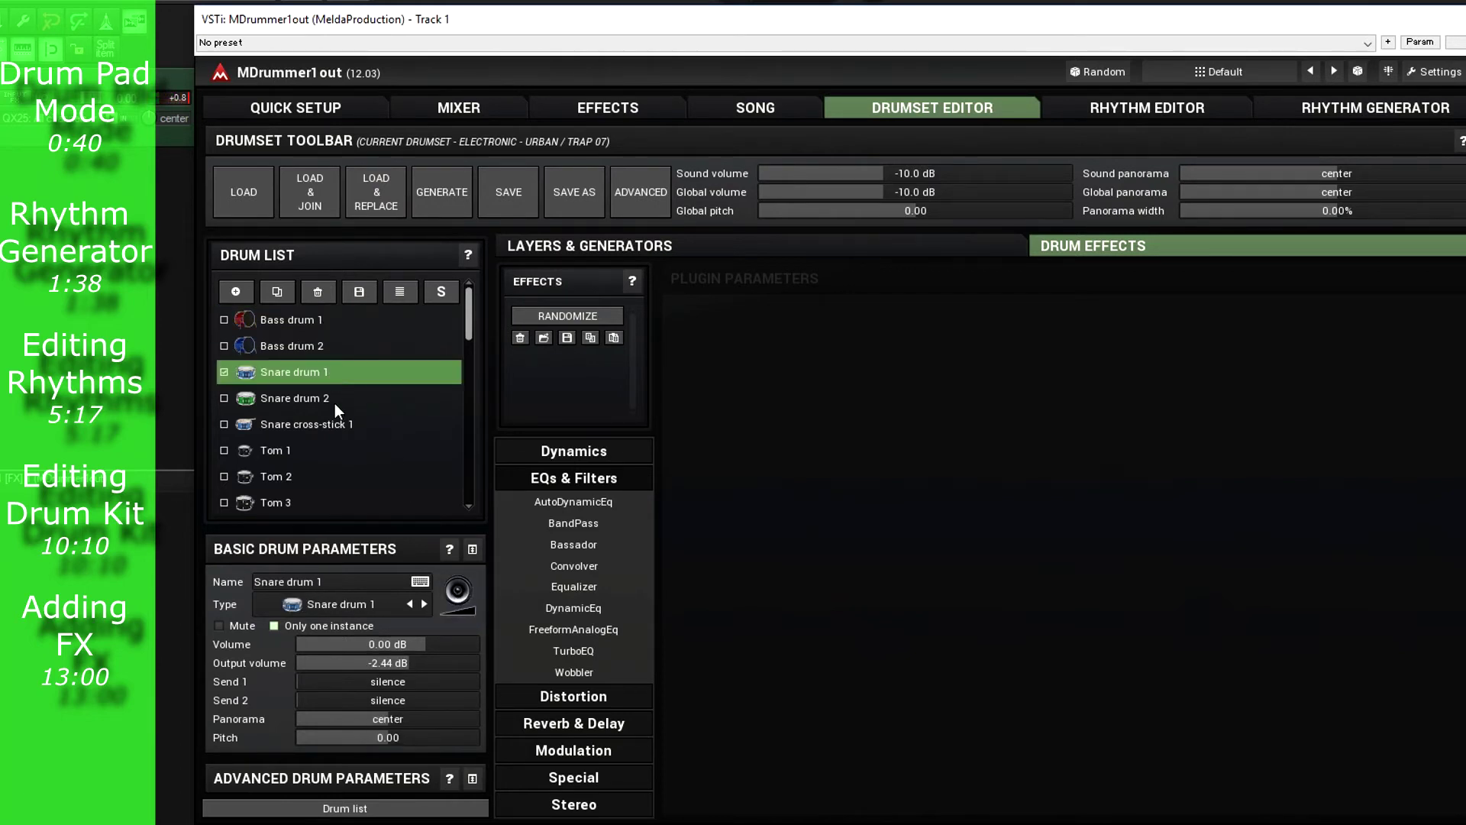
{"action": "left_click", "coordinate": [472, 602]}
{"action": "left_click", "coordinate": [472, 603]}
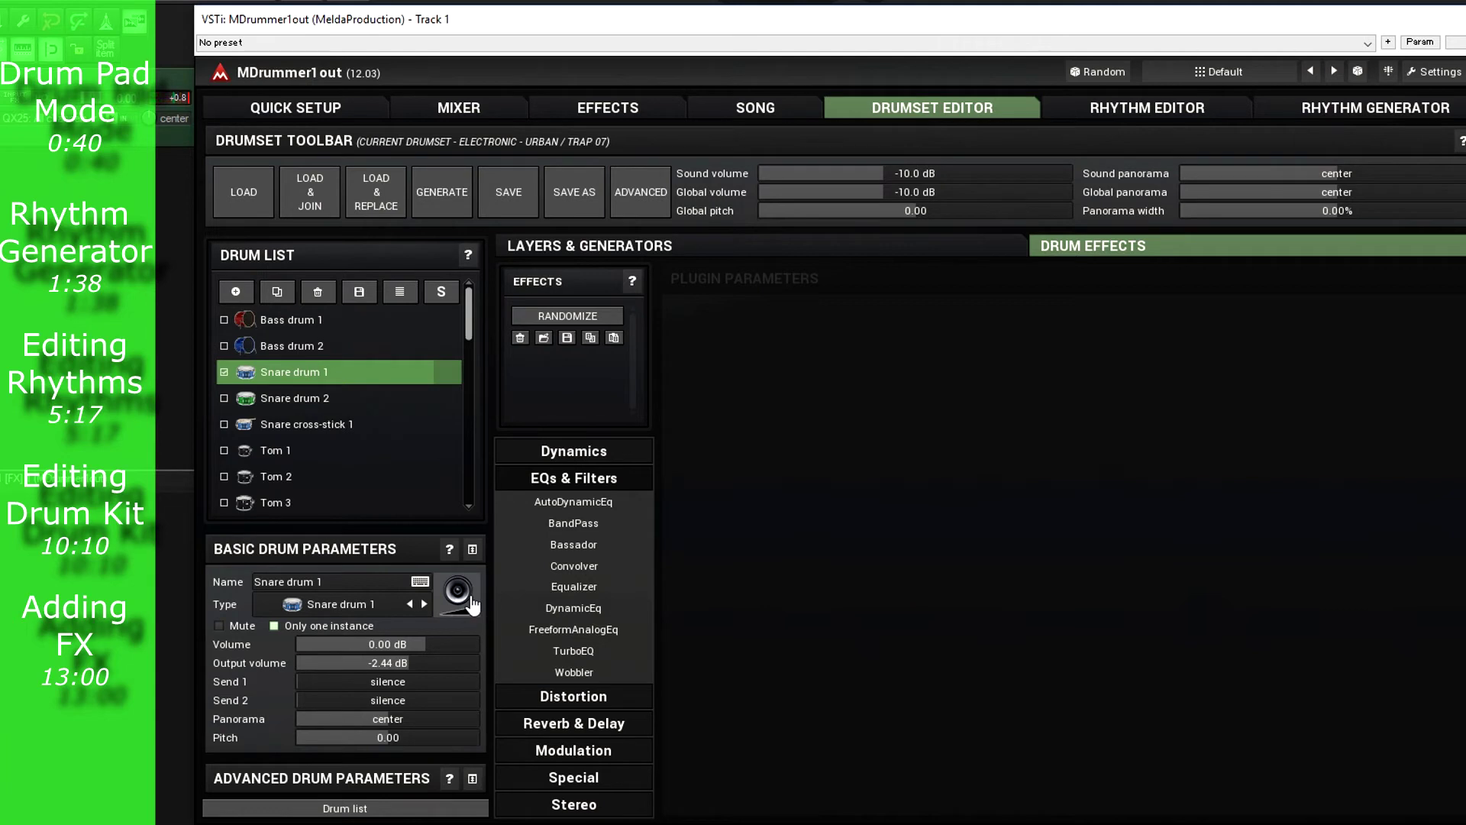
{"action": "left_click", "coordinate": [665, 249]}
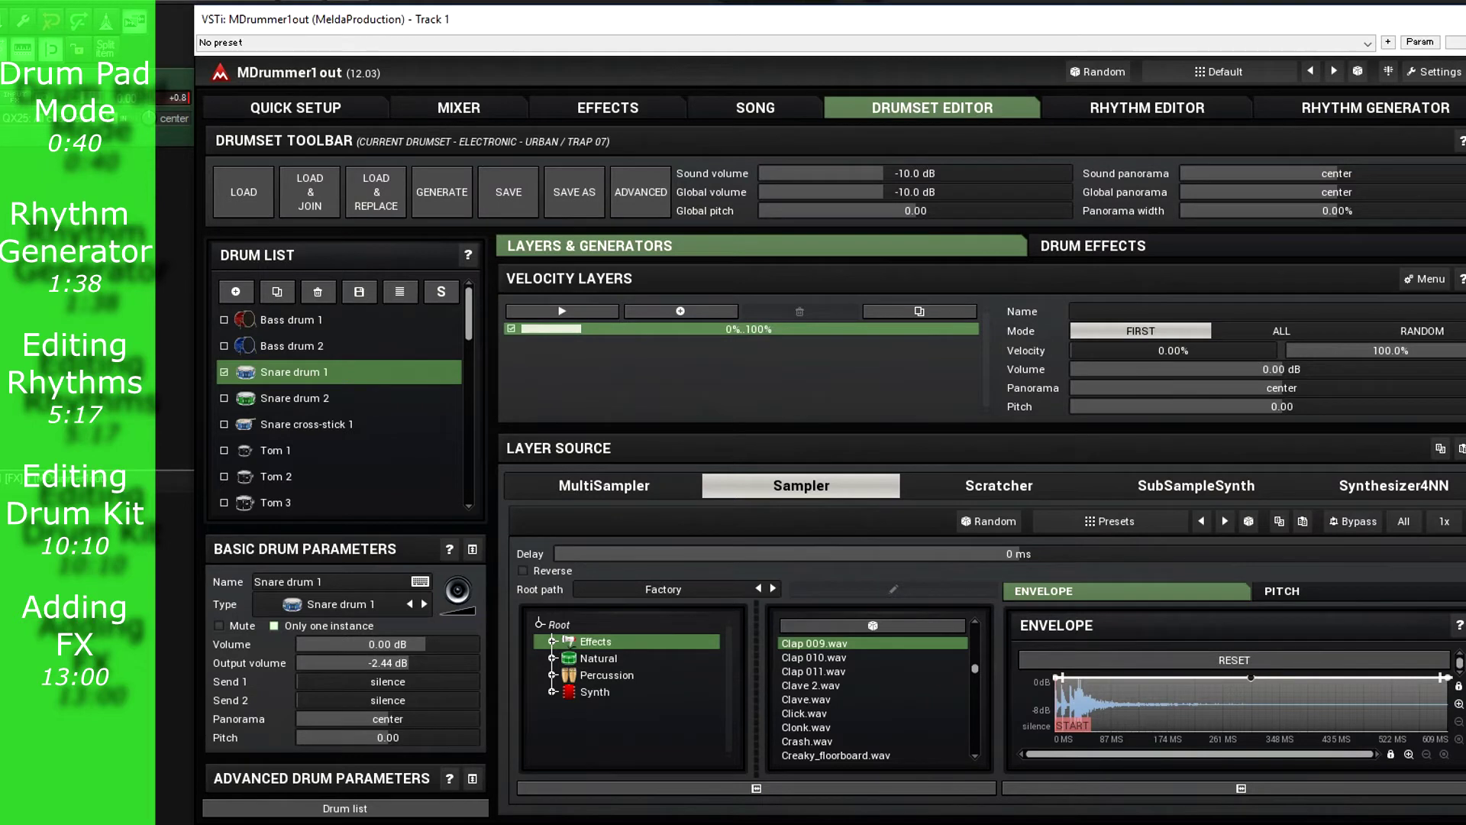
Browse the Synth > Snare folder in the sample tree
{"action": "left_click", "coordinate": [601, 690]}
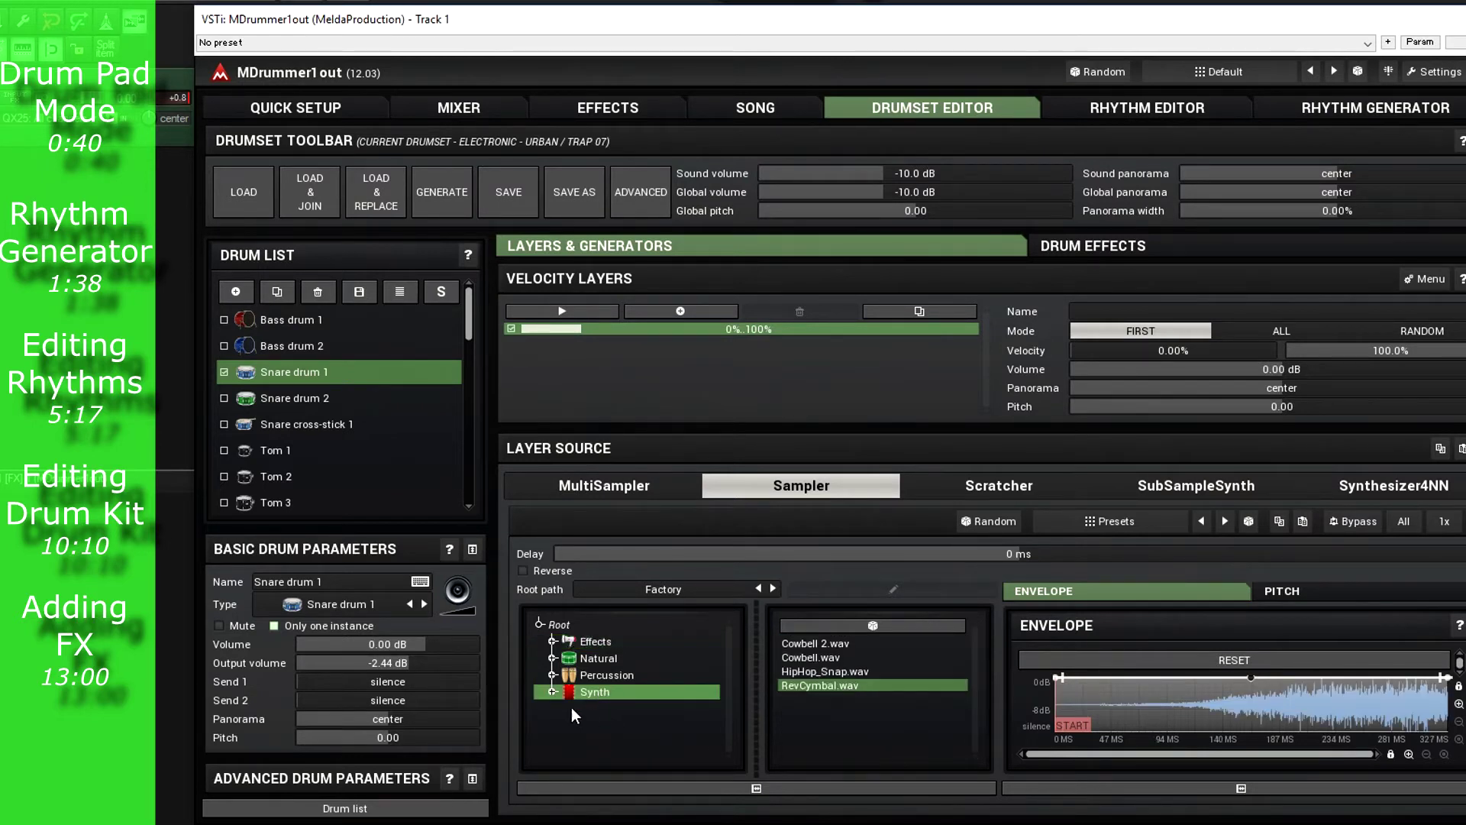
{"action": "left_click", "coordinate": [552, 692]}
{"action": "left_click", "coordinate": [602, 727]}
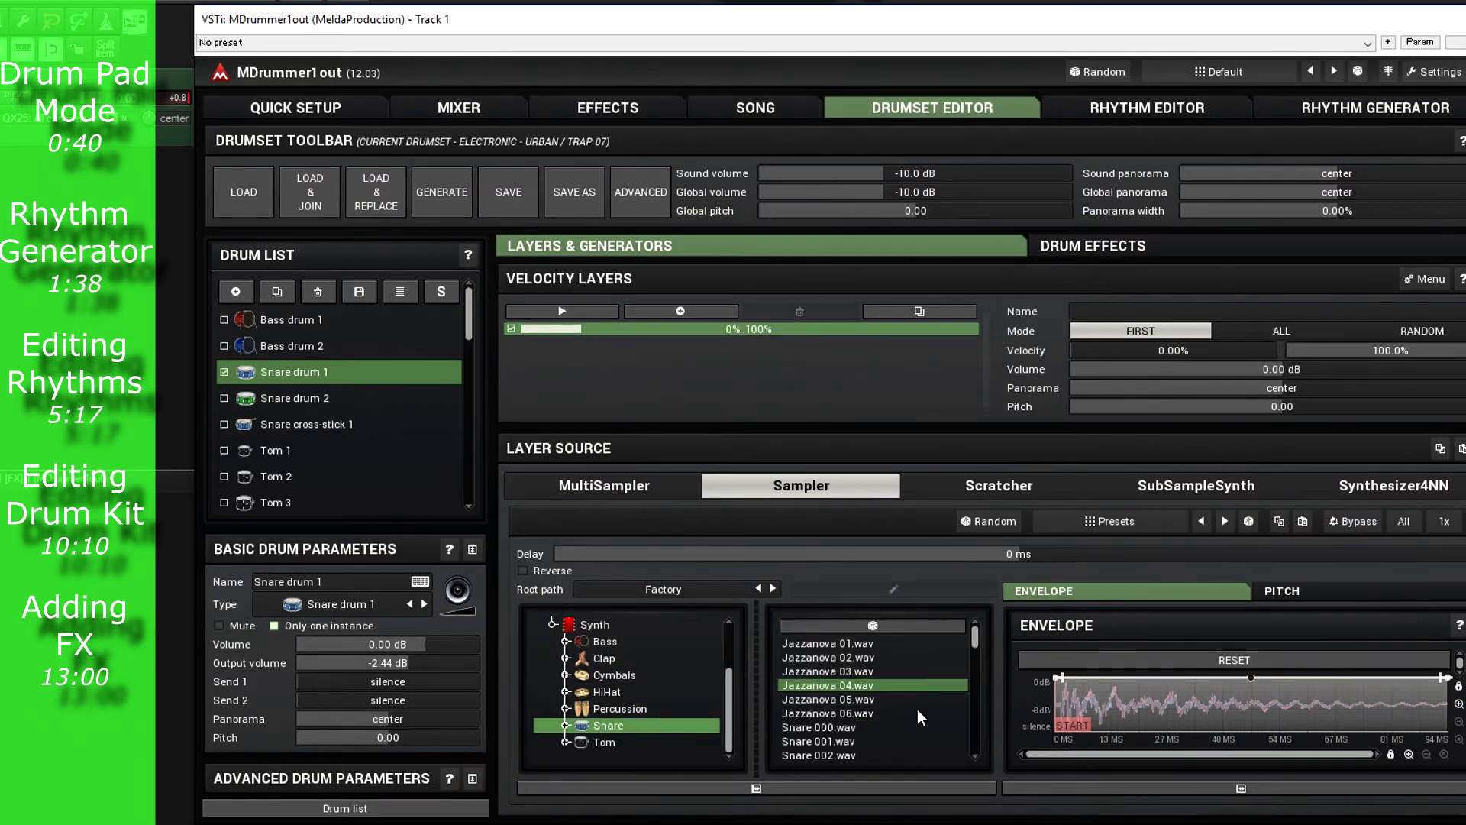
{"action": "left_click", "coordinate": [564, 725]}
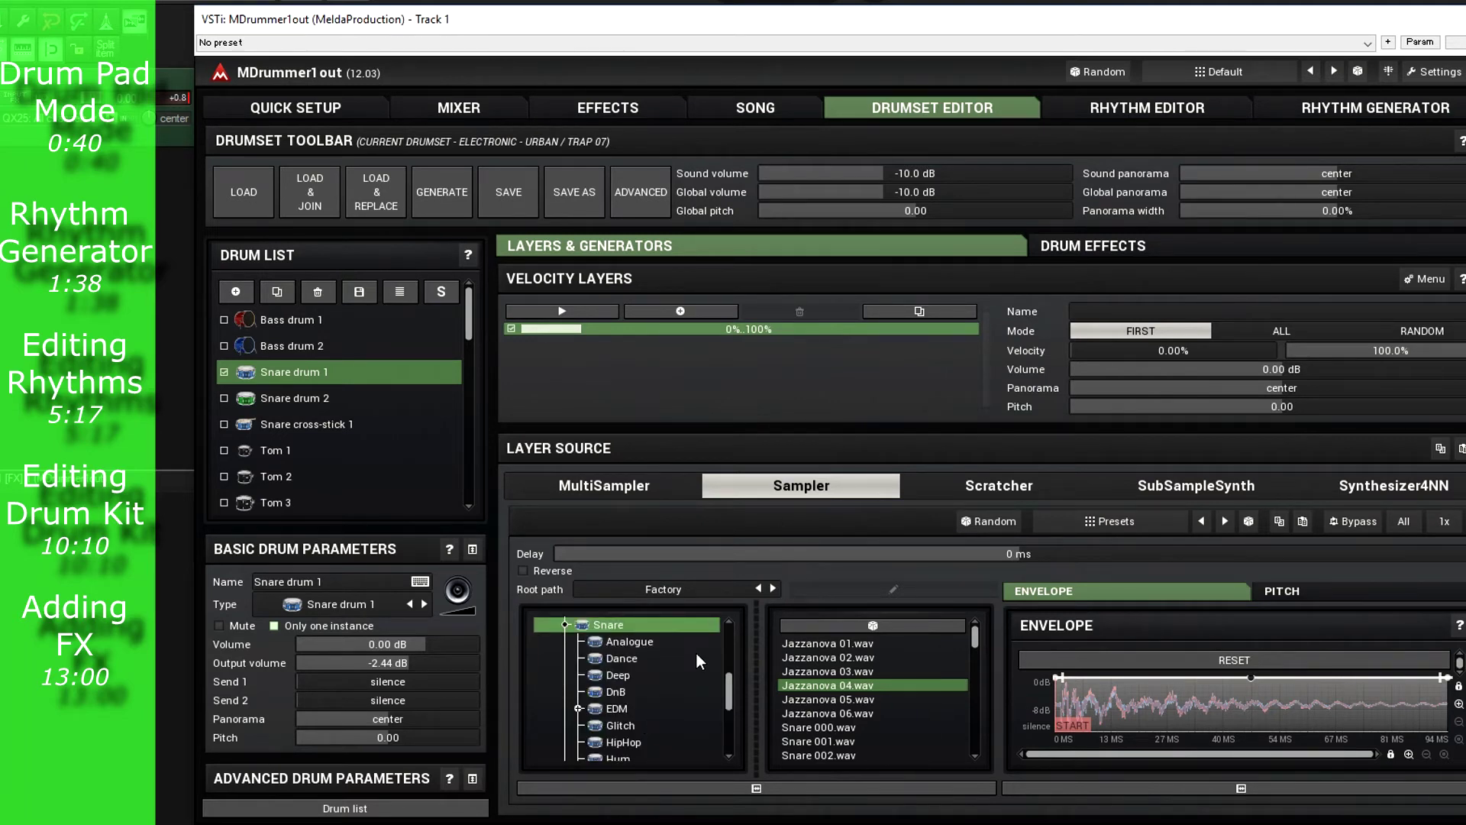
Collapse Velocity Layers and set the Sampler root path to Global
{"action": "left_click", "coordinate": [1367, 278]}
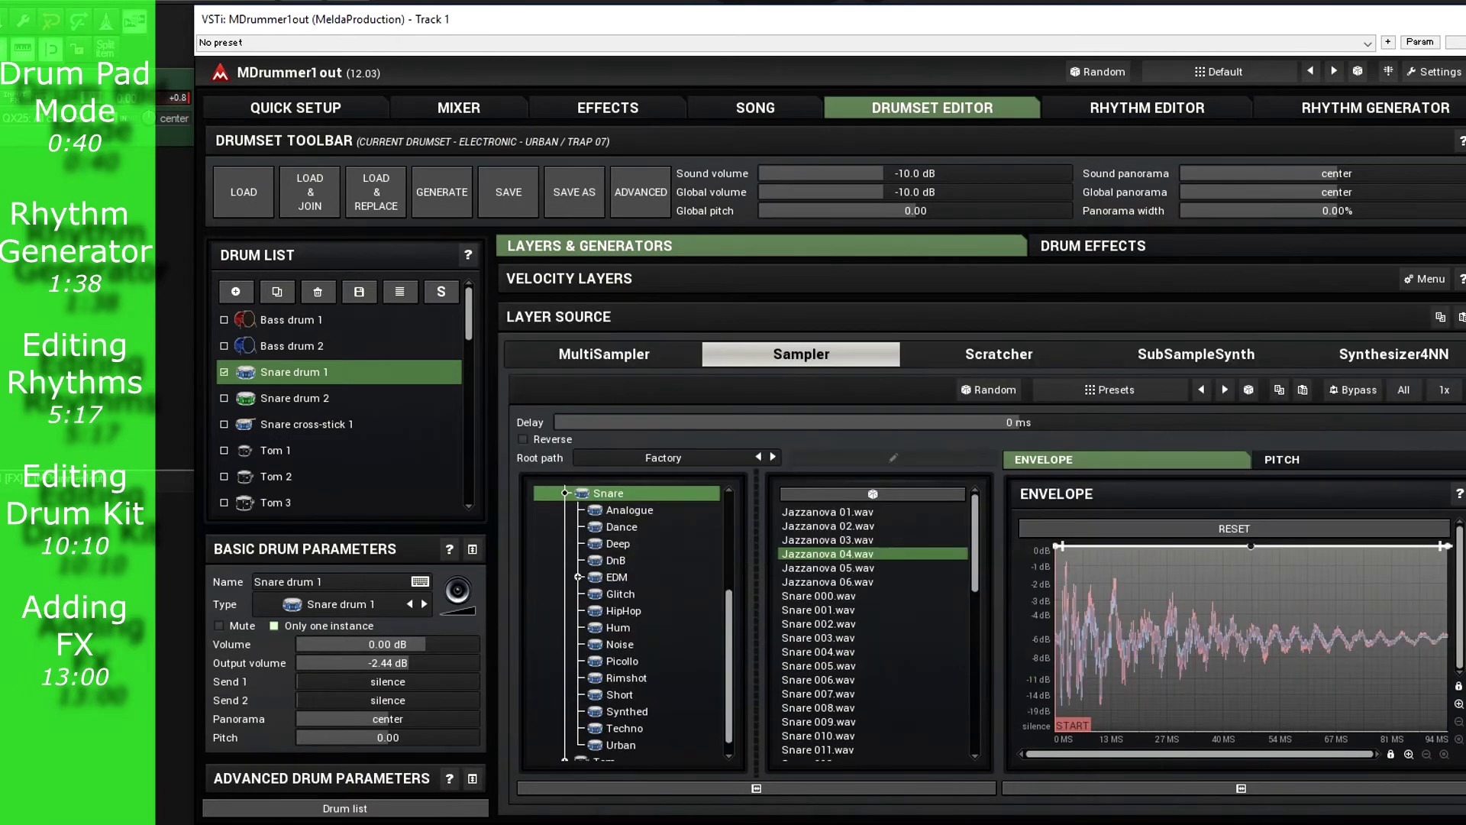
{"action": "left_click", "coordinate": [718, 459]}
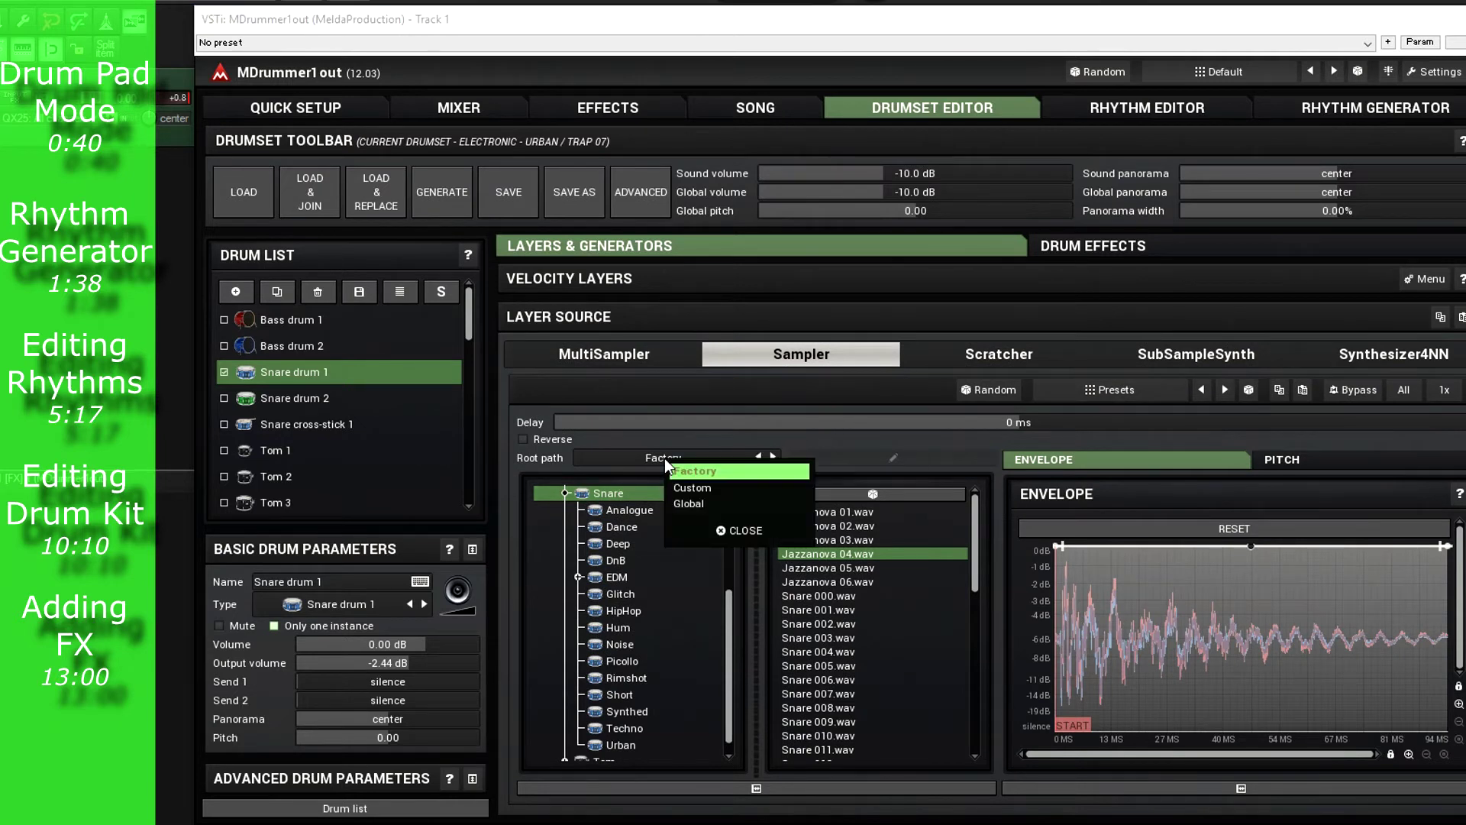
{"action": "left_click", "coordinate": [697, 507]}
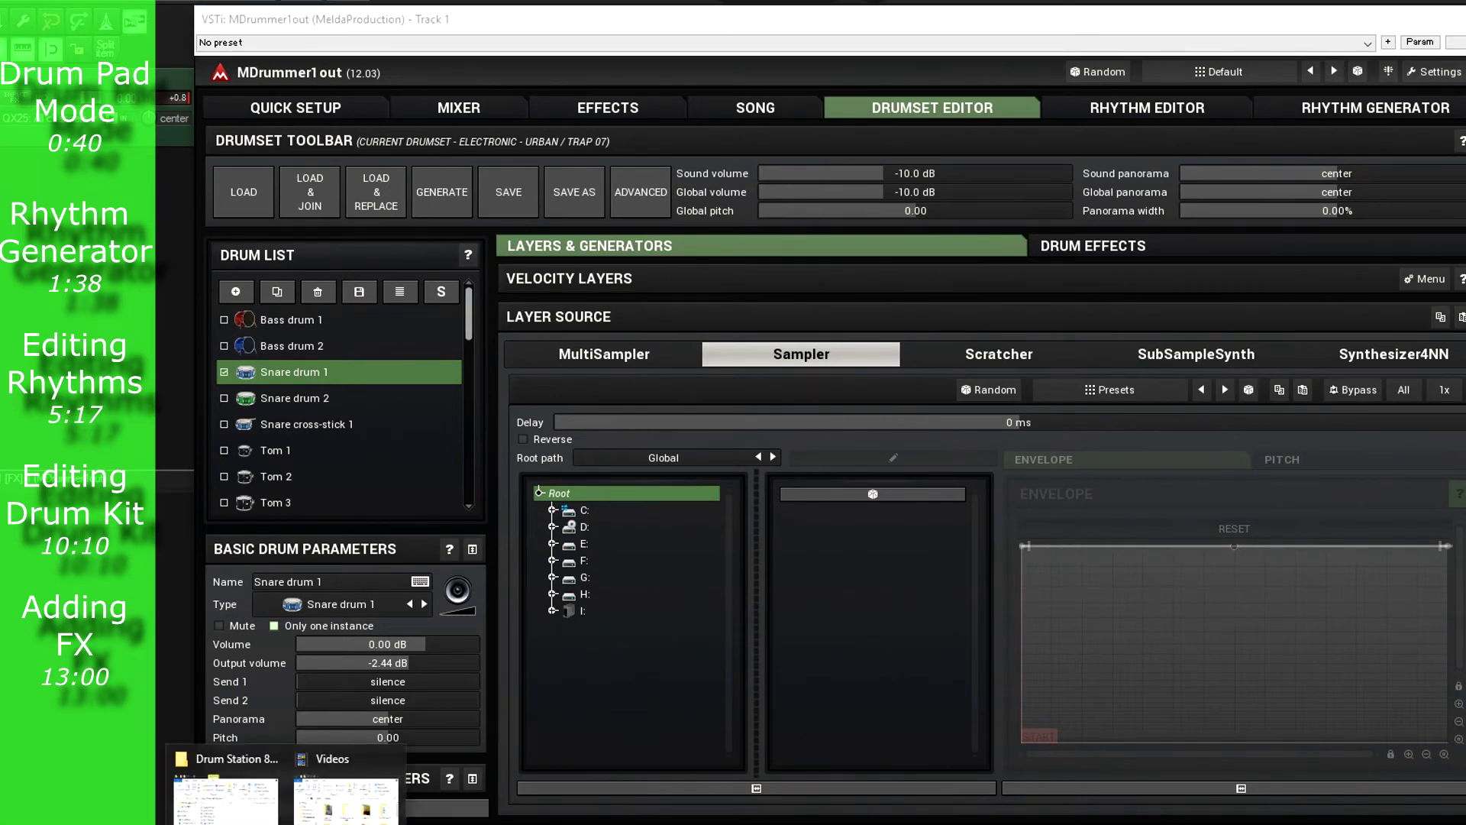
Load snare soft.wav from the Drum Station 808 Samples folder, trim its start, and audition
{"action": "left_click", "coordinate": [323, 784]}
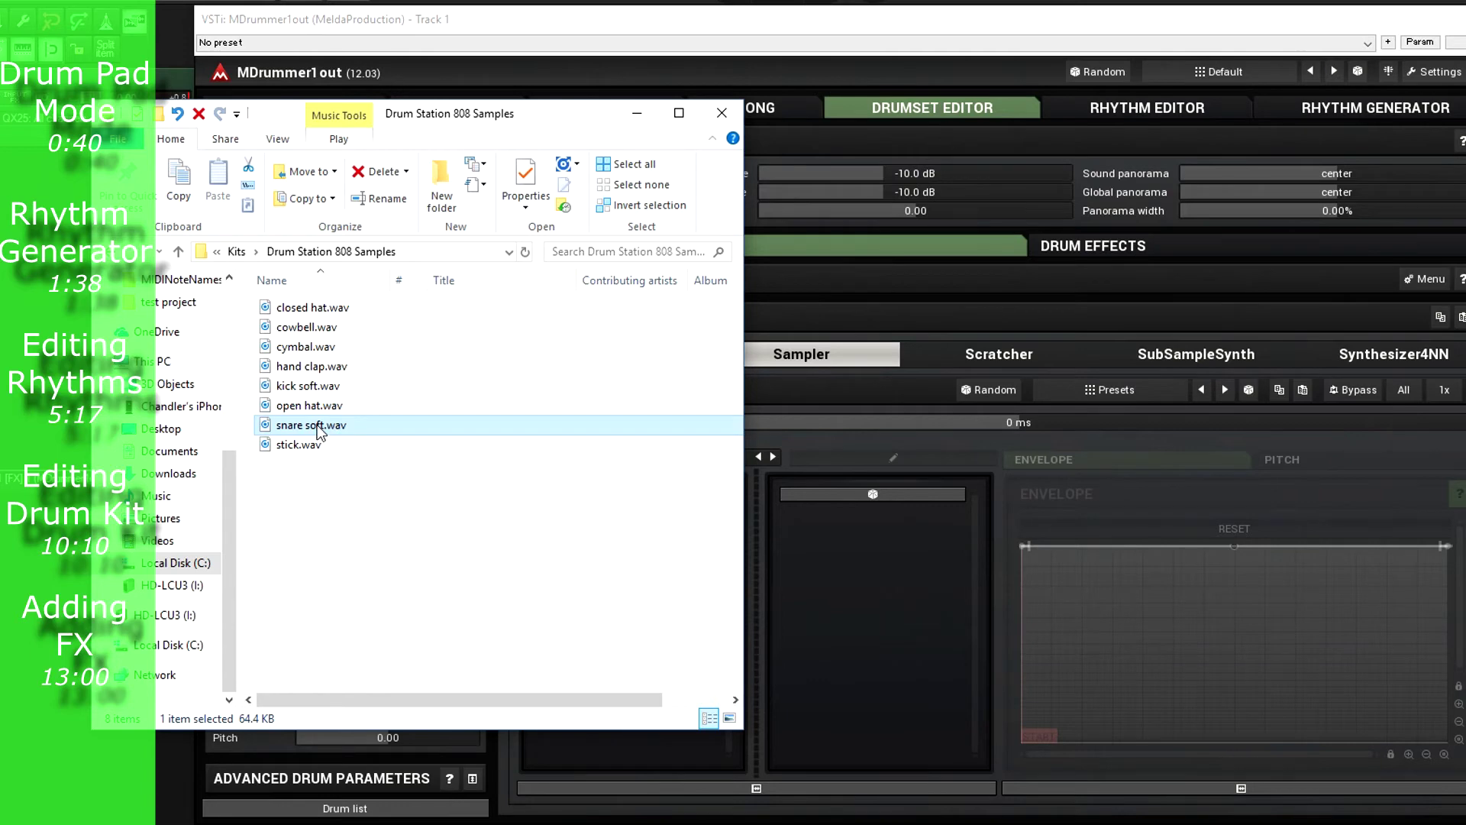
{"action": "left_click_drag", "start_coordinate": [327, 429], "coordinate": [1138, 615]}
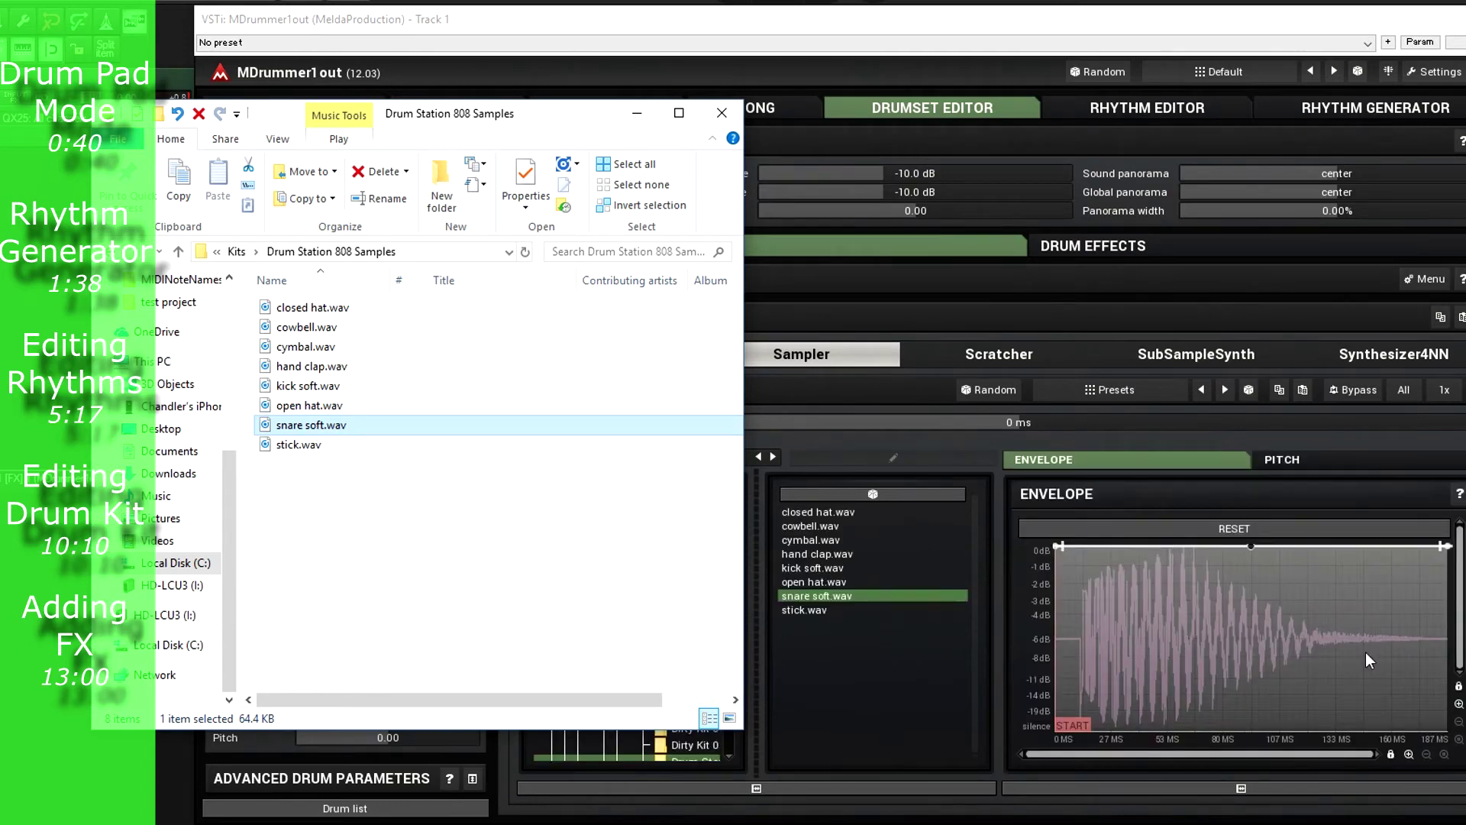
{"action": "left_click", "coordinate": [636, 113]}
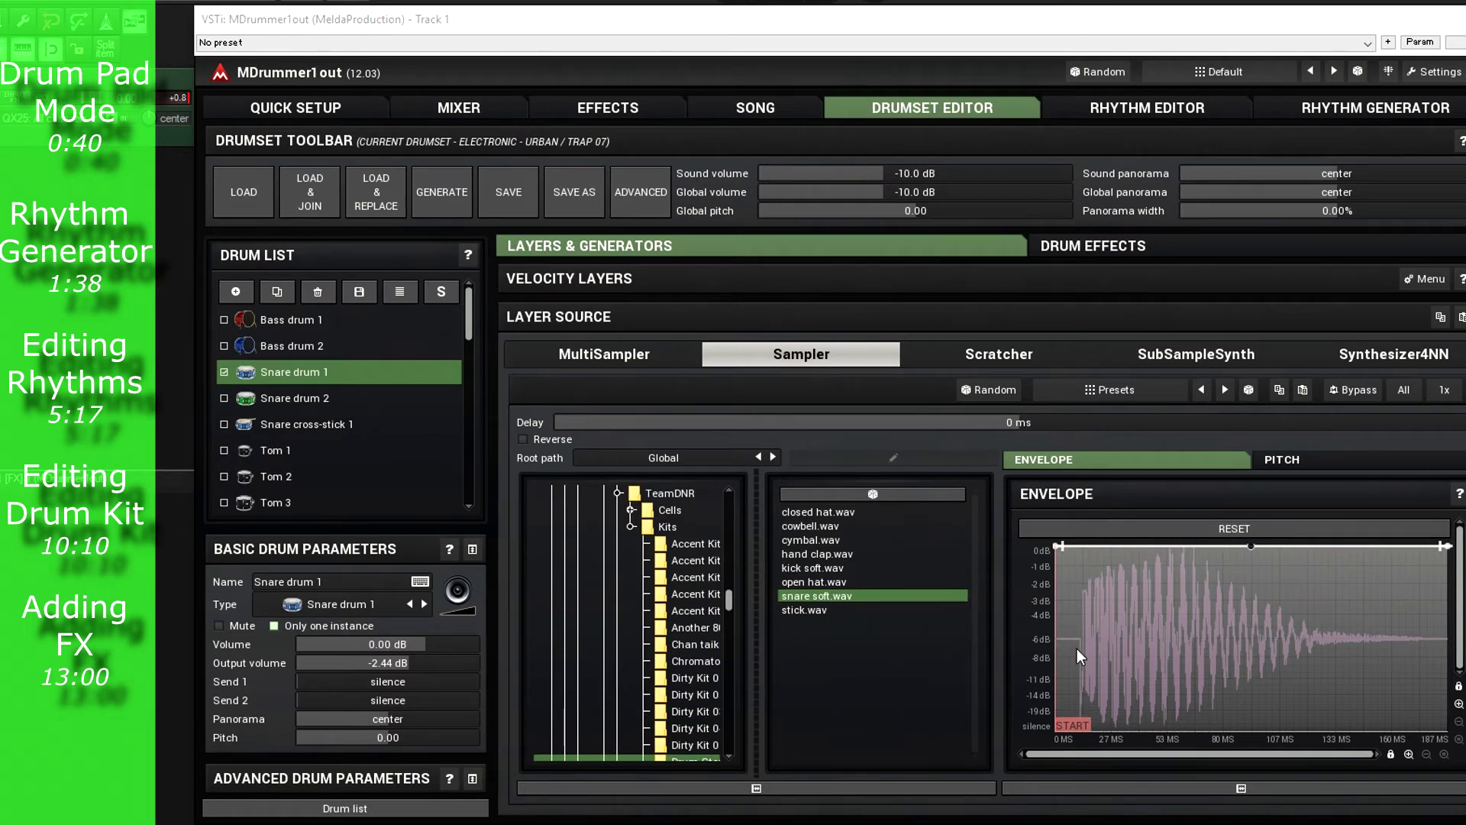
{"action": "left_click_drag", "start_coordinate": [1069, 729], "coordinate": [1076, 730]}
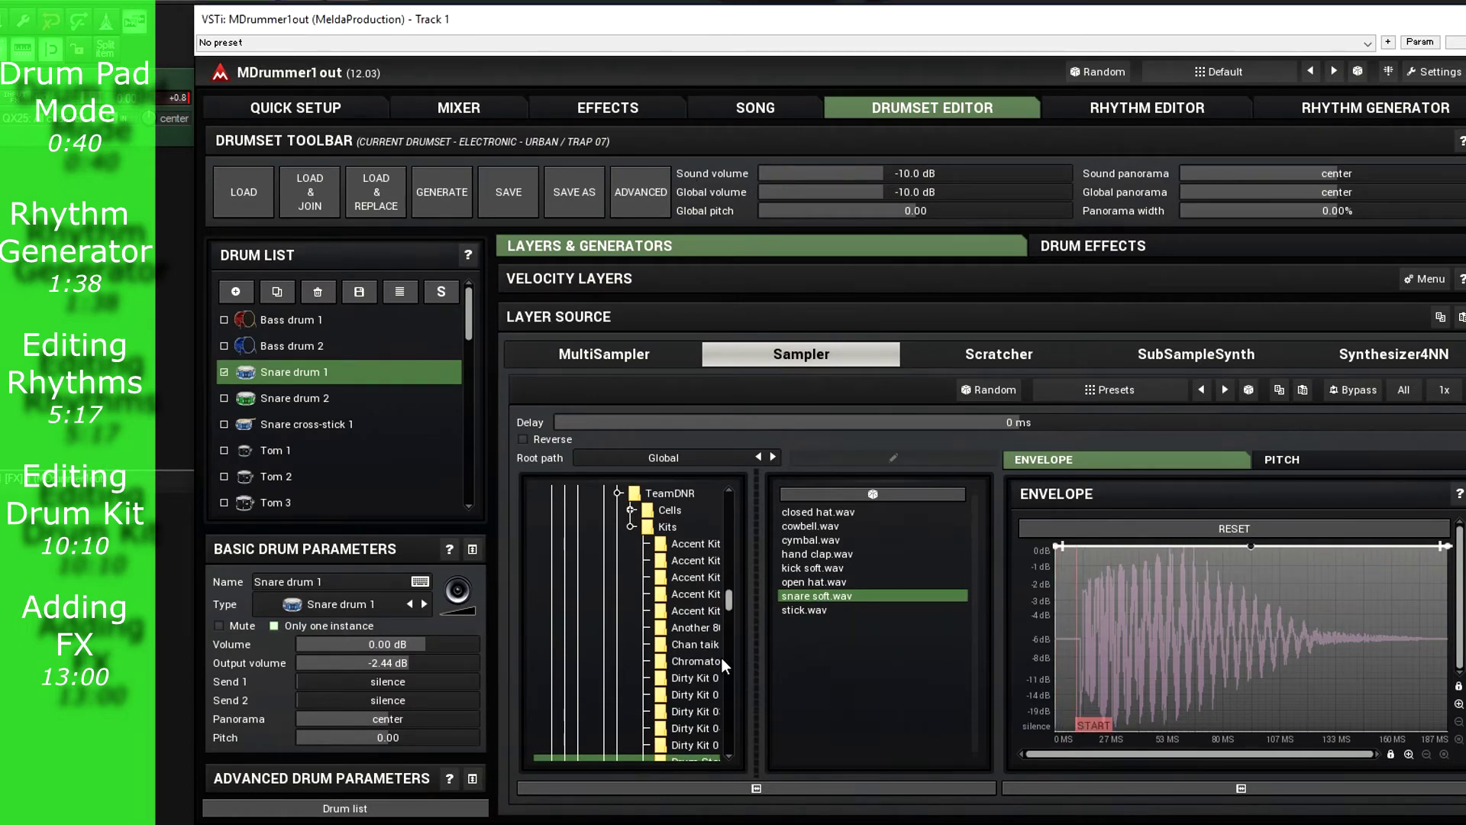
{"action": "left_click", "coordinate": [479, 599]}
{"action": "left_click", "coordinate": [477, 599]}
{"action": "left_click", "coordinate": [476, 600]}
Add a second snare layer loaded with Synth > Clap > Techno_Clap02.wav and preview it
{"action": "left_click", "coordinate": [726, 279]}
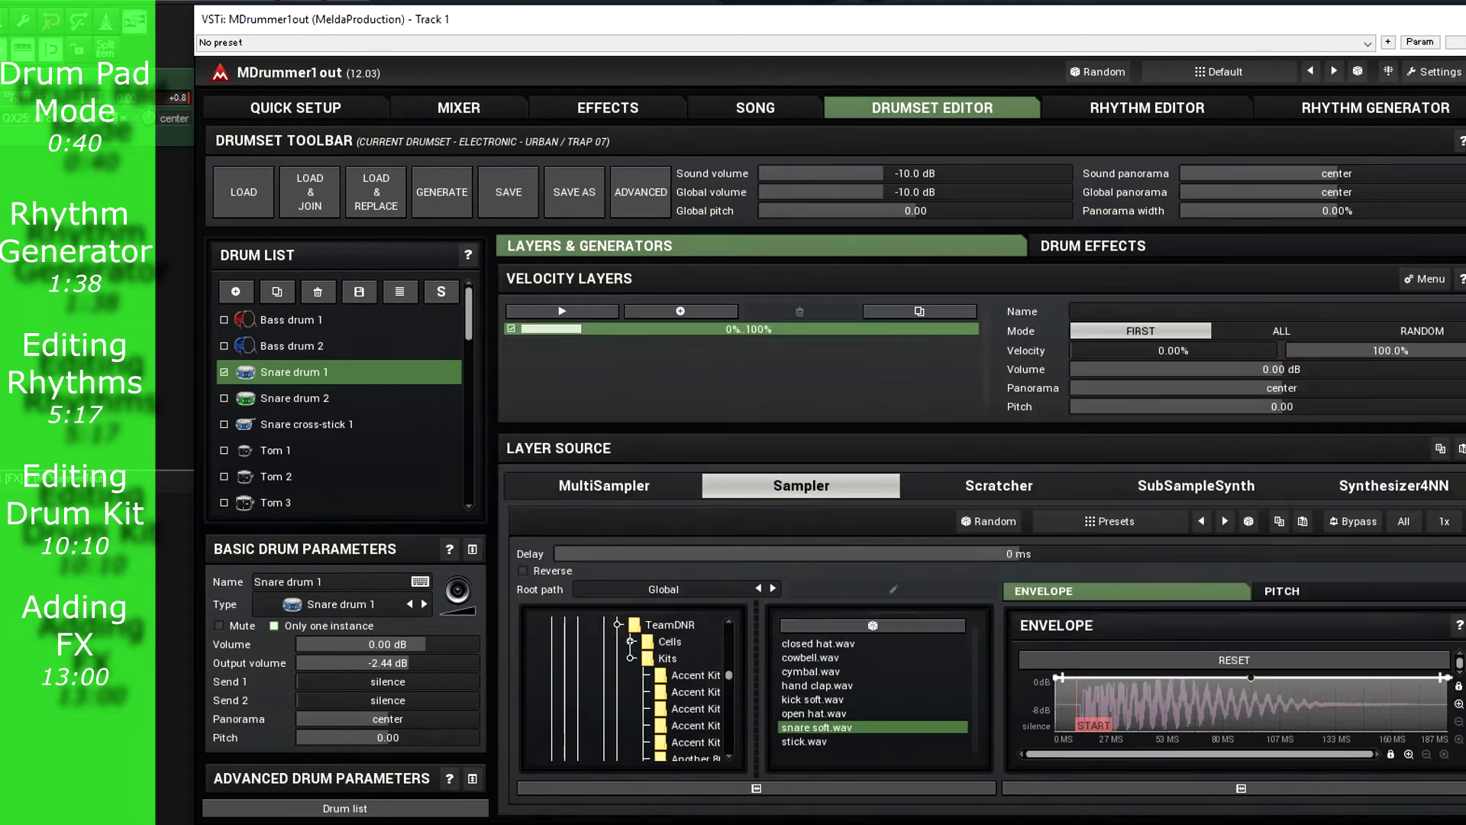
{"action": "left_click", "coordinate": [678, 312]}
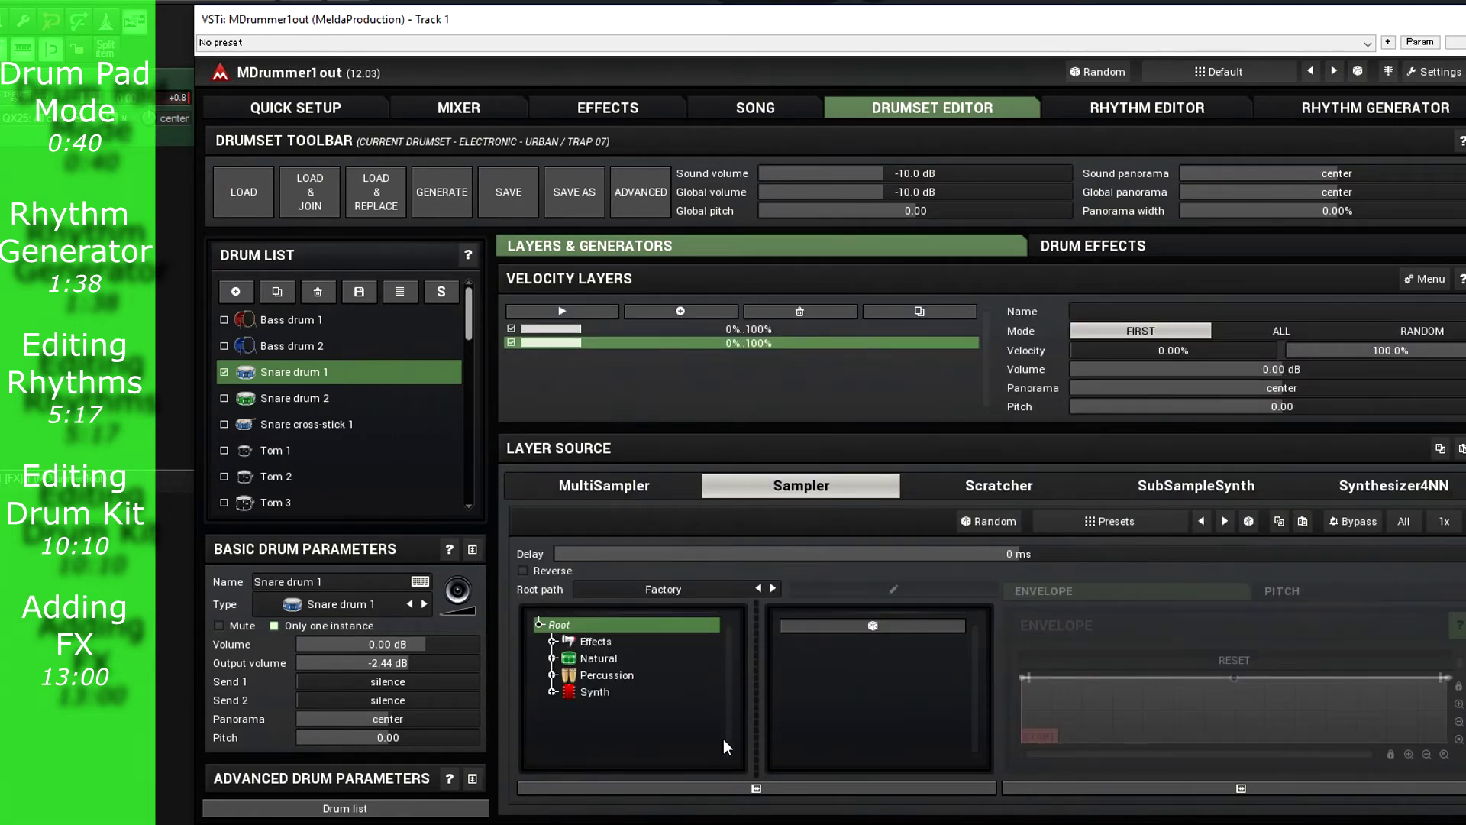
{"action": "left_click", "coordinate": [552, 692]}
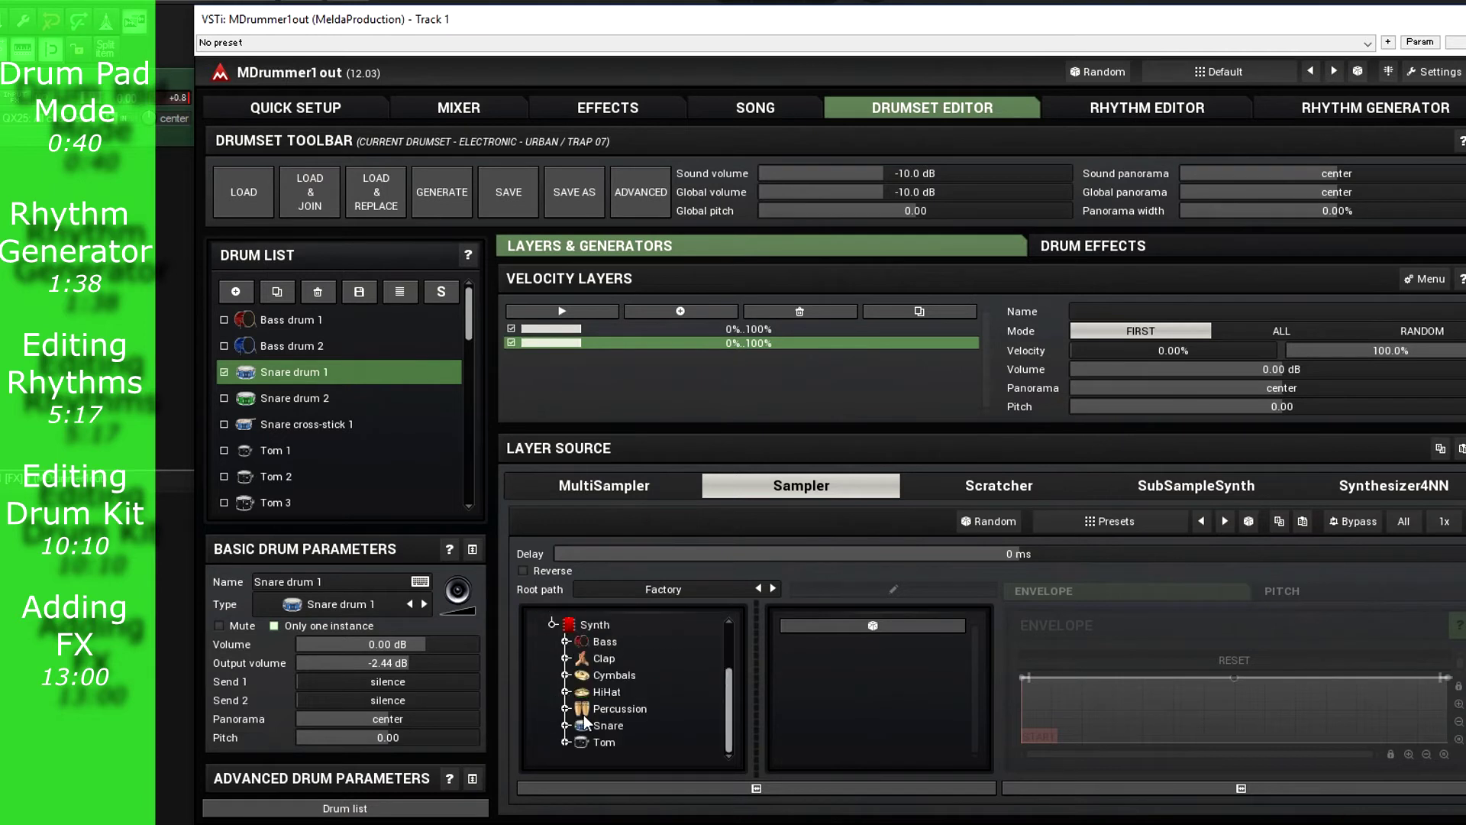
{"action": "left_click", "coordinate": [588, 660]}
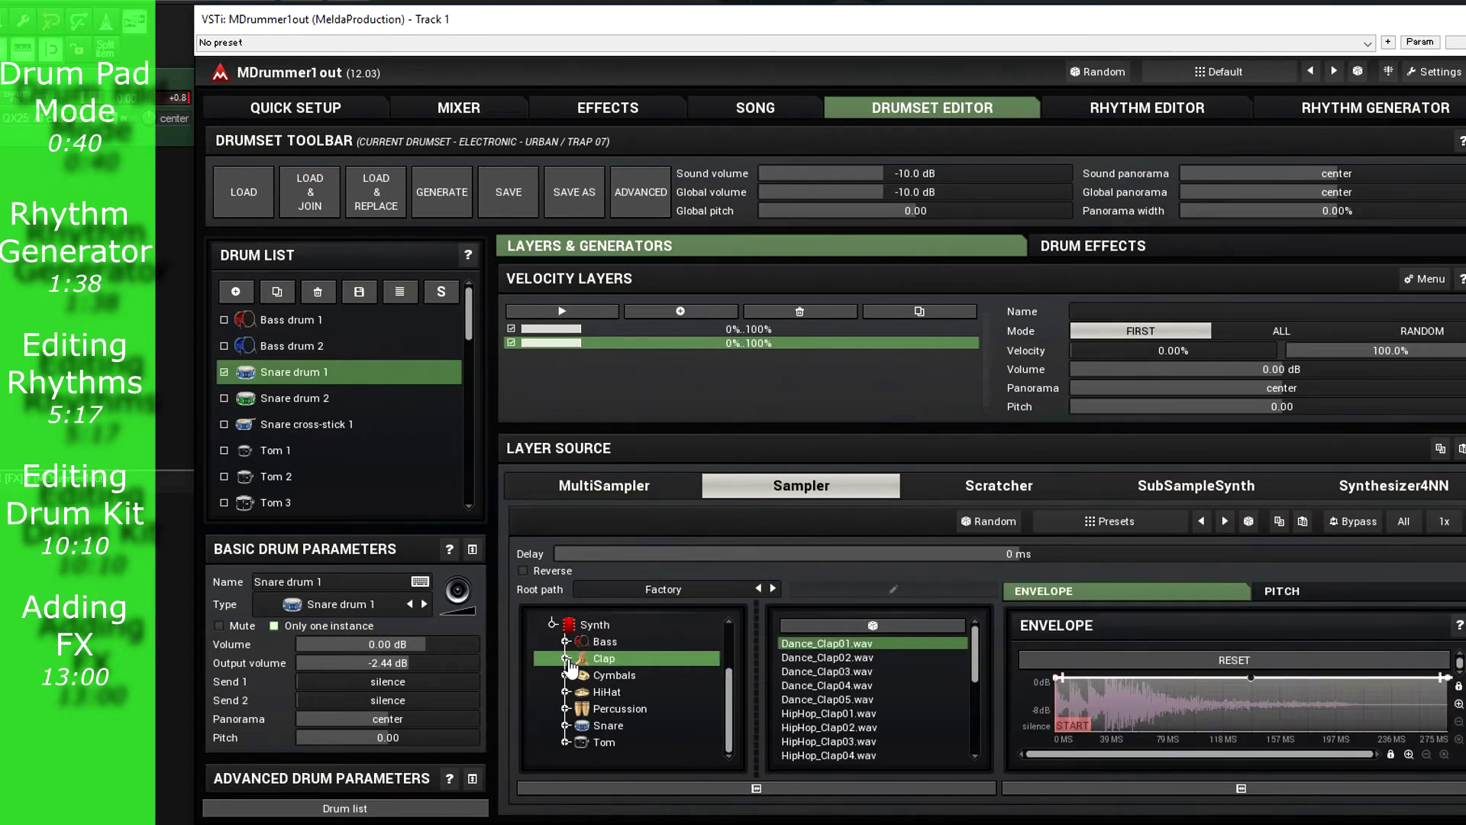
{"action": "scroll", "coordinate": [914, 713], "scroll_direction": "down", "scroll_amount": 5}
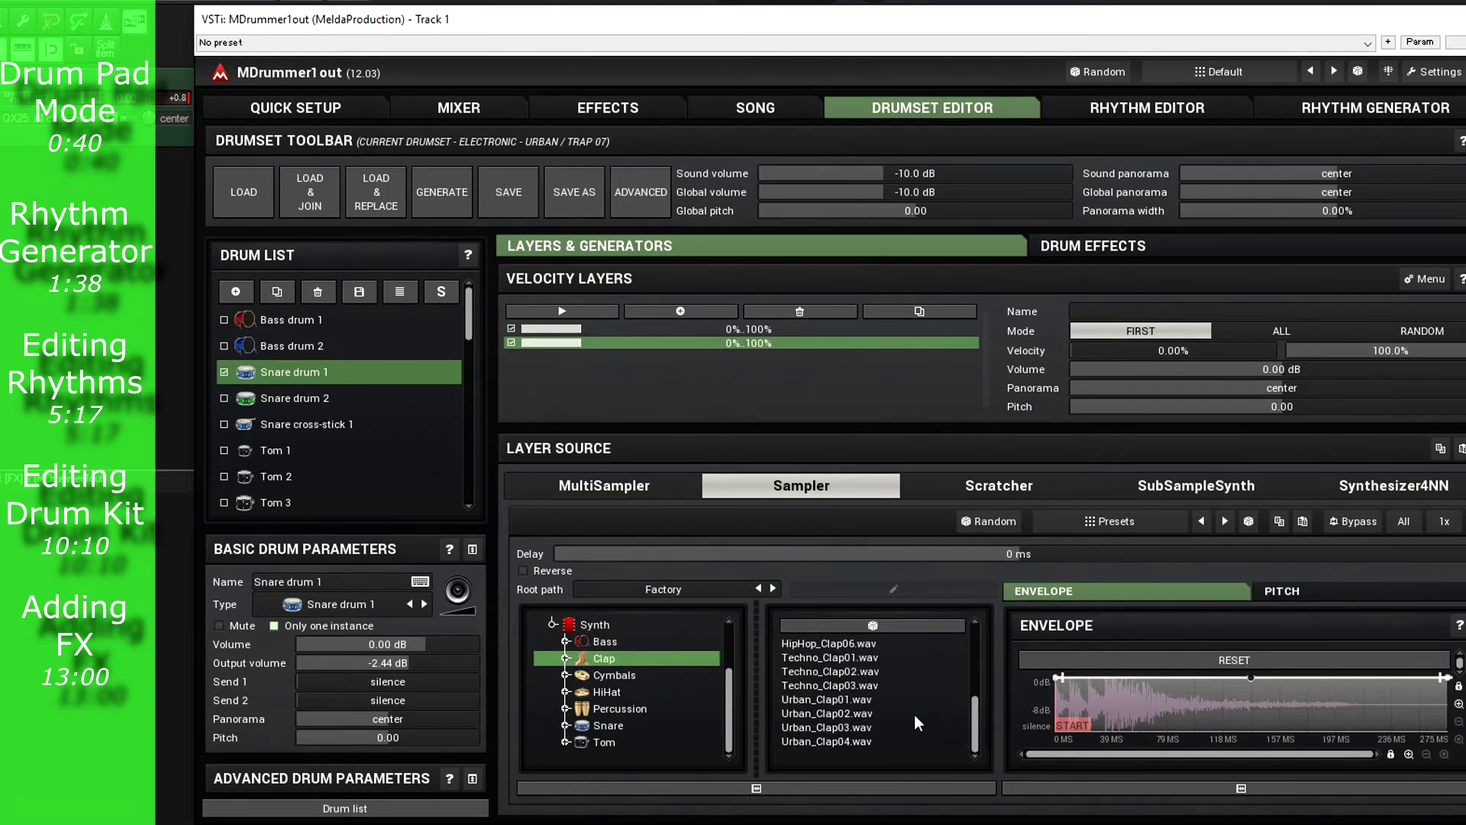
{"action": "left_click", "coordinate": [855, 685]}
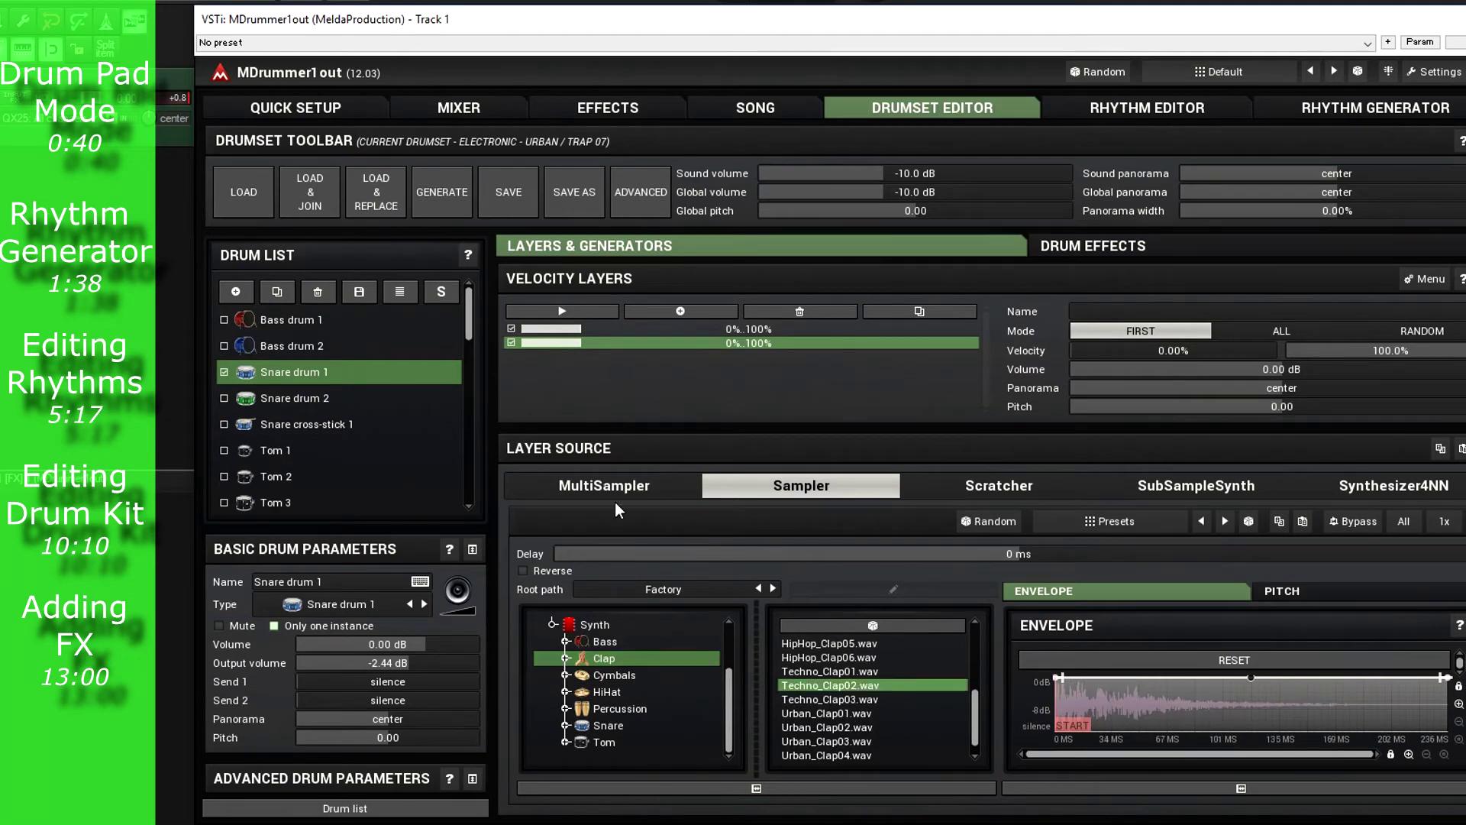
{"action": "left_click", "coordinate": [564, 314]}
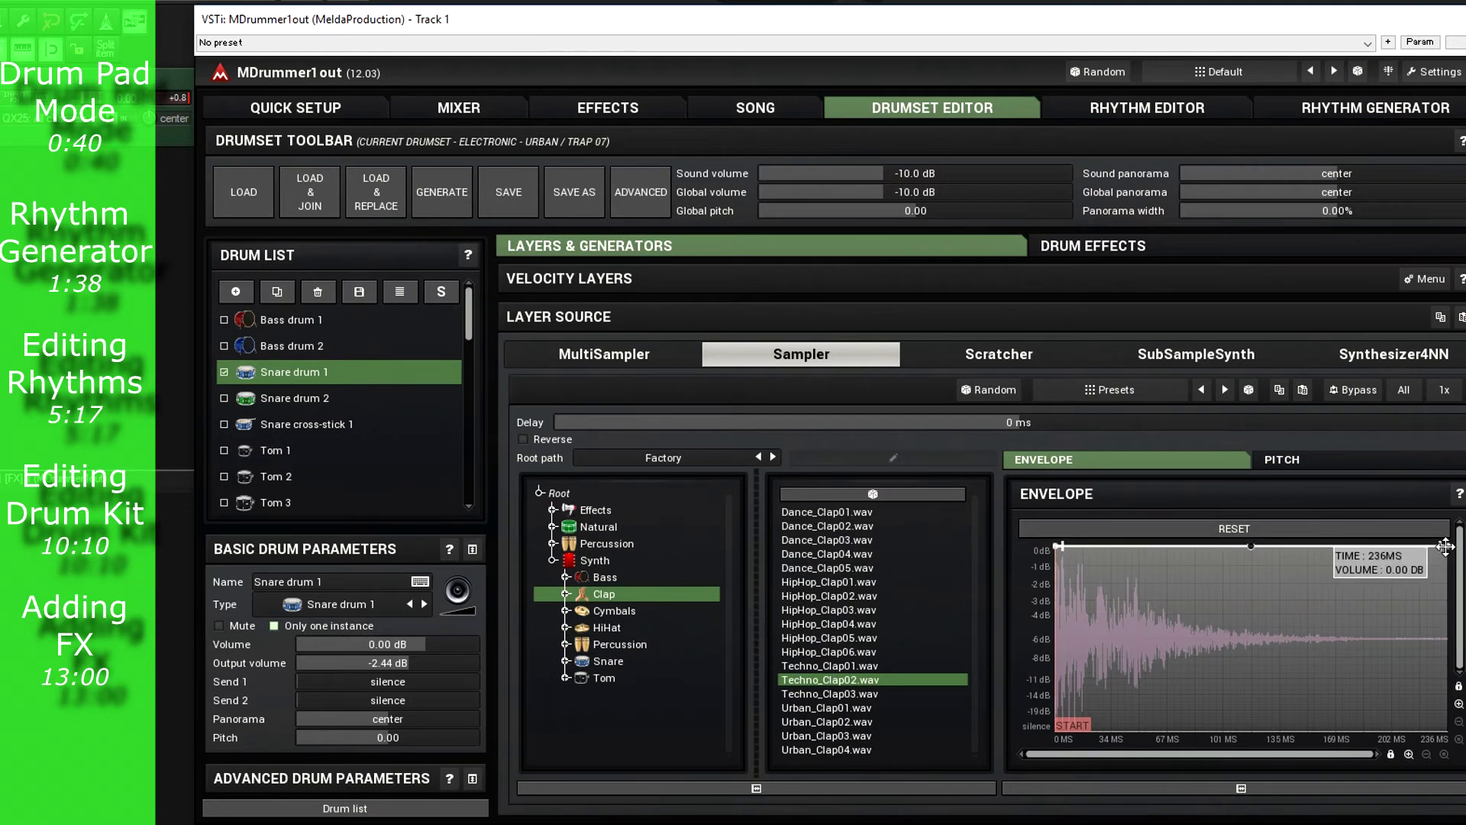
Give the clap a short fade to silence at 74 ms, raise its volume, and set Mode to ALL
{"action": "left_click_drag", "start_coordinate": [1445, 546], "coordinate": [1446, 730]}
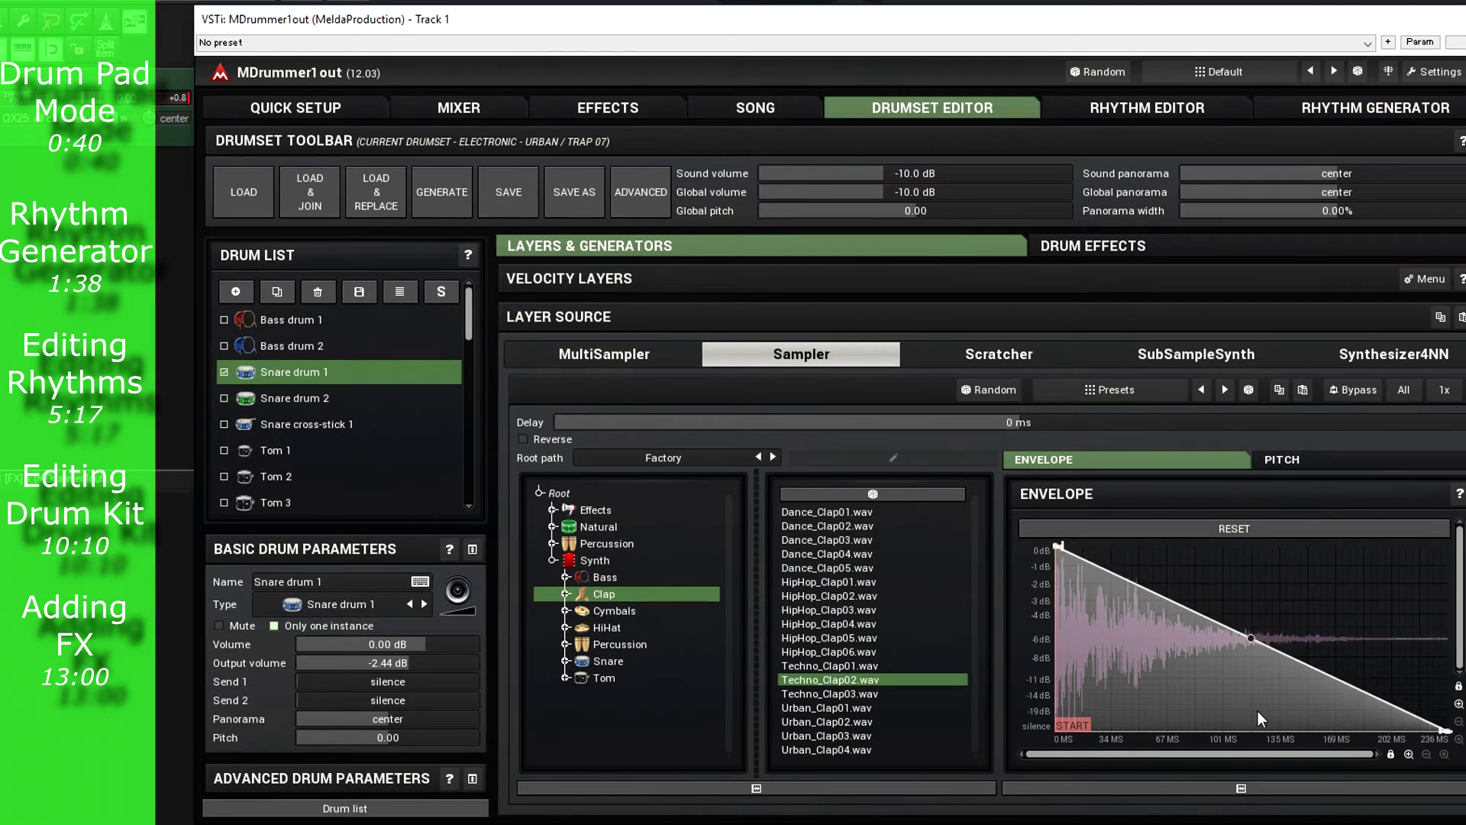
{"action": "left_click_drag", "start_coordinate": [1260, 721], "coordinate": [1164, 752]}
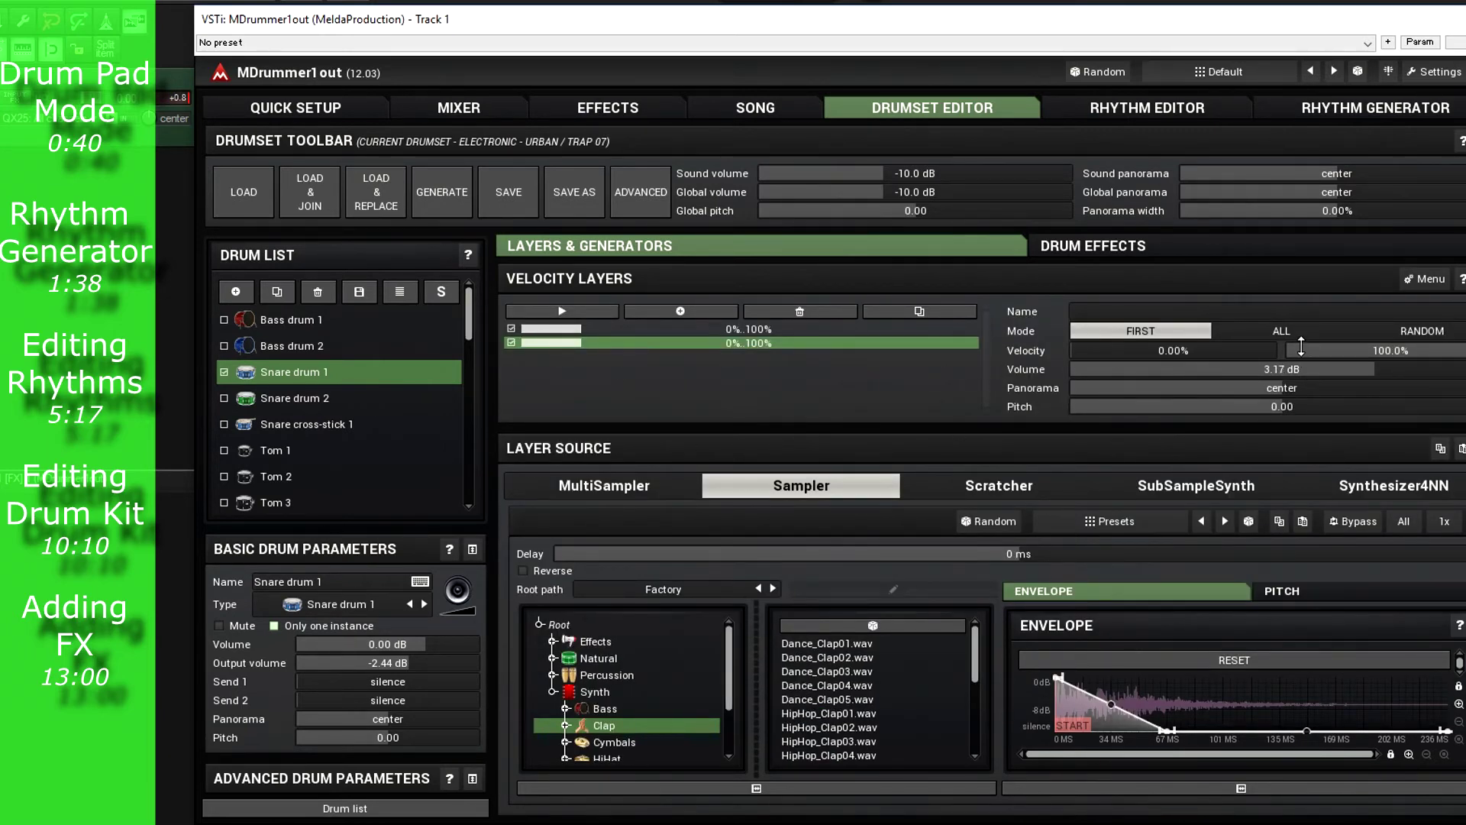
{"action": "left_click", "coordinate": [600, 330]}
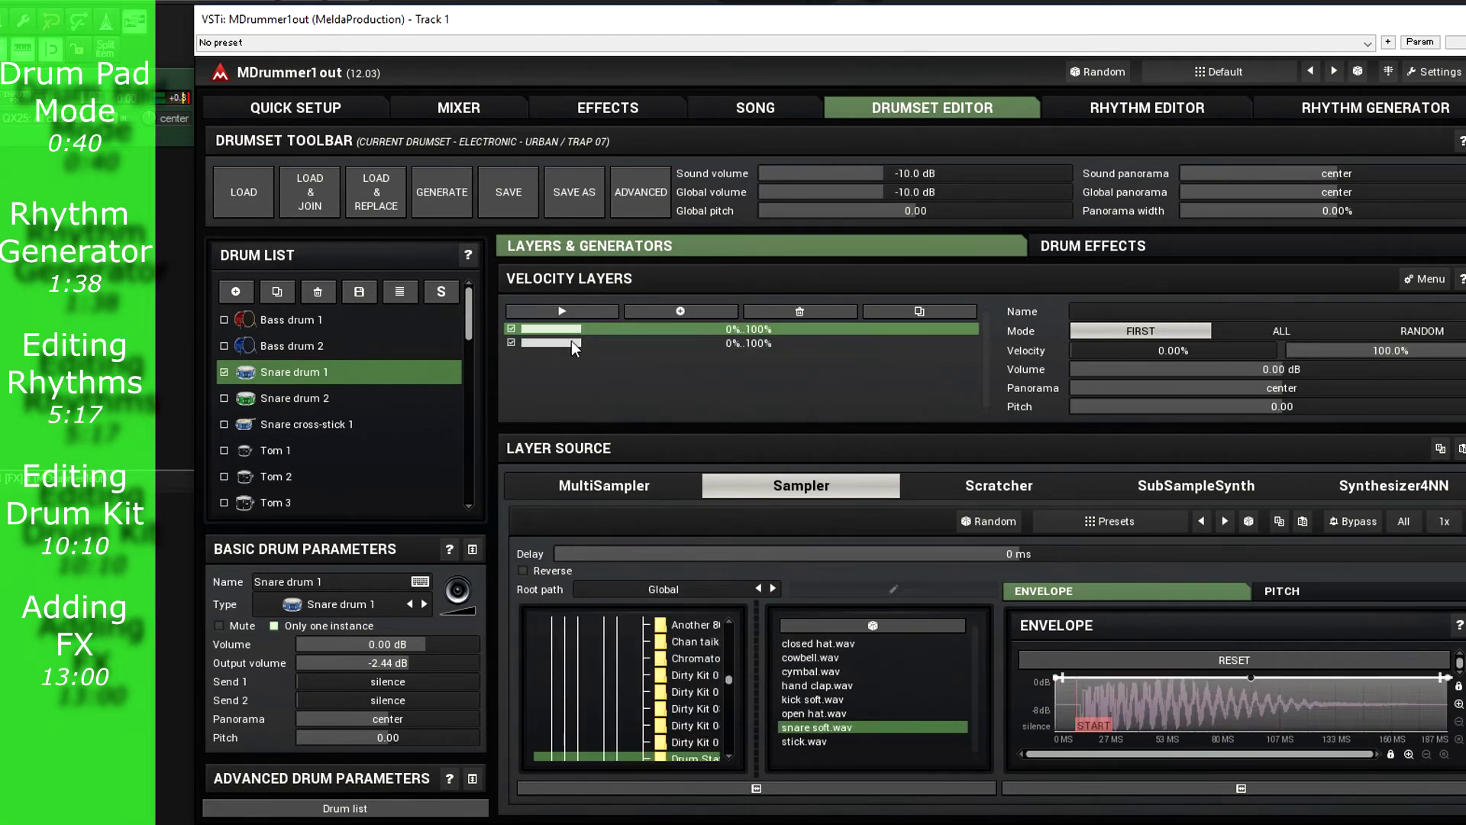
{"action": "left_click", "coordinate": [570, 344]}
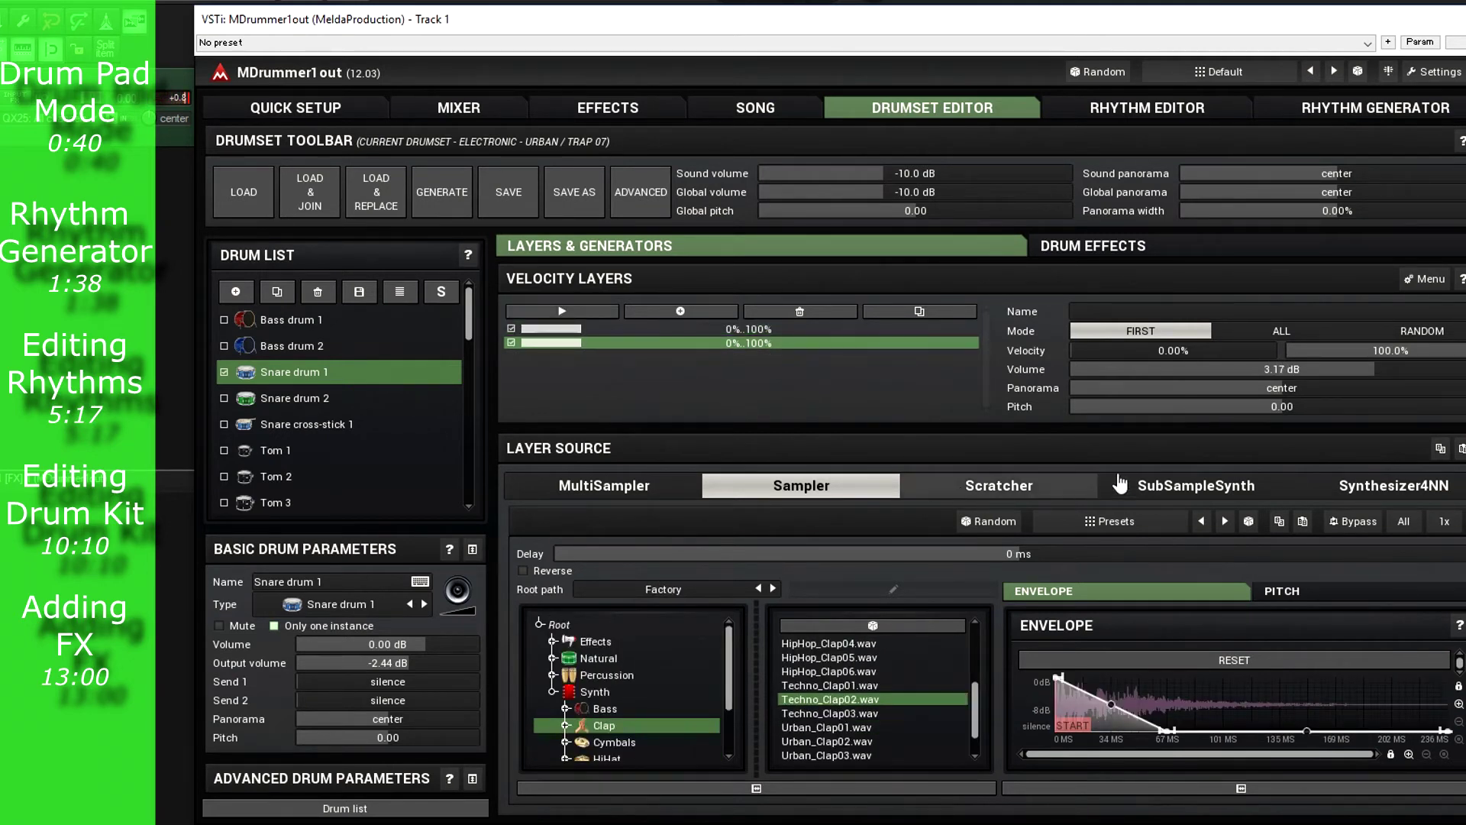
{"action": "left_click_drag", "start_coordinate": [1375, 369], "coordinate": [1426, 369]}
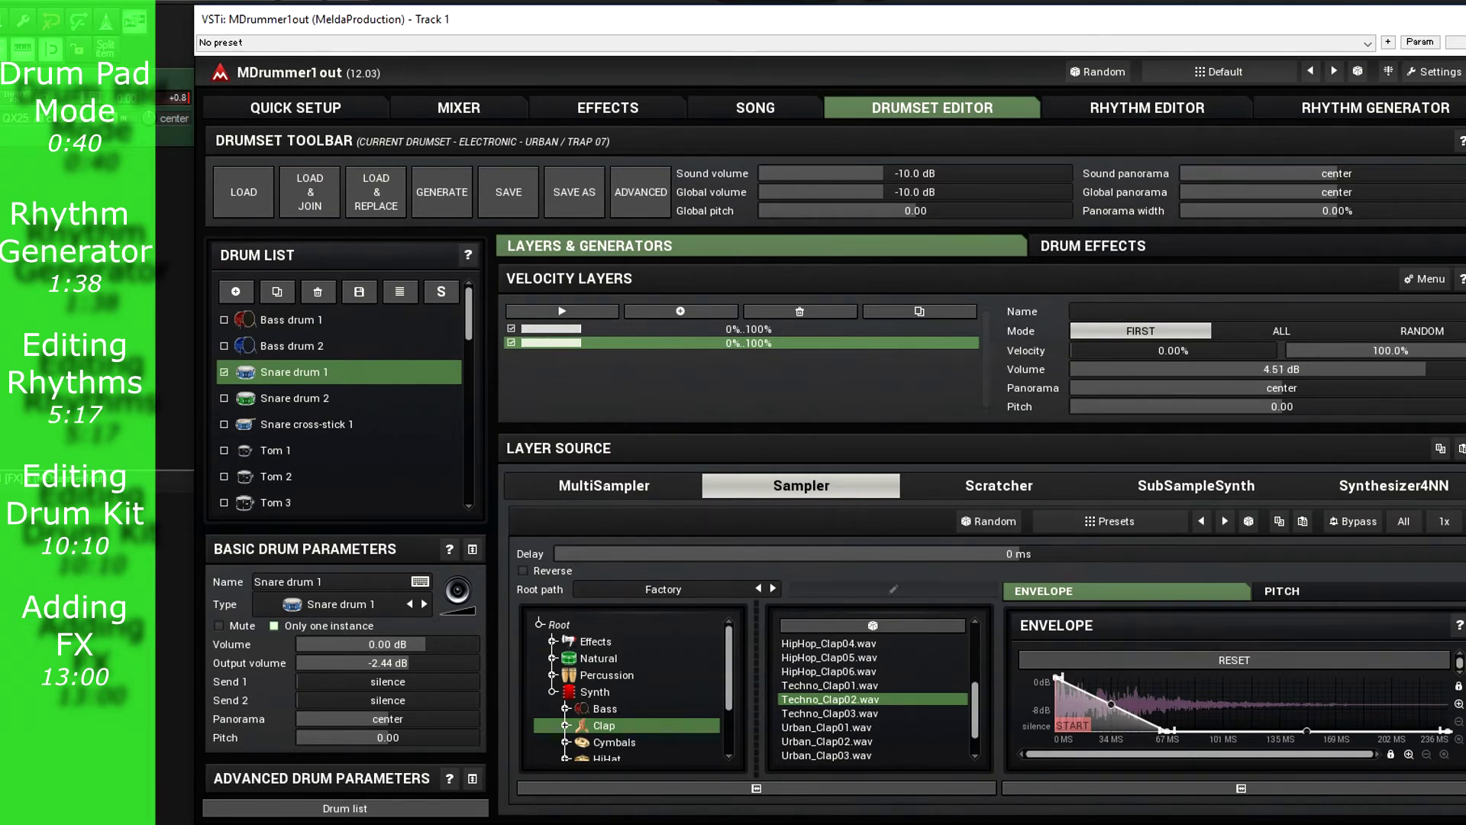
{"action": "left_click", "coordinate": [1281, 331]}
Audition the layered snare, raising the clap layer to 5.48 dB
{"action": "left_click", "coordinate": [469, 600]}
{"action": "left_click", "coordinate": [470, 599]}
{"action": "left_click", "coordinate": [473, 602]}
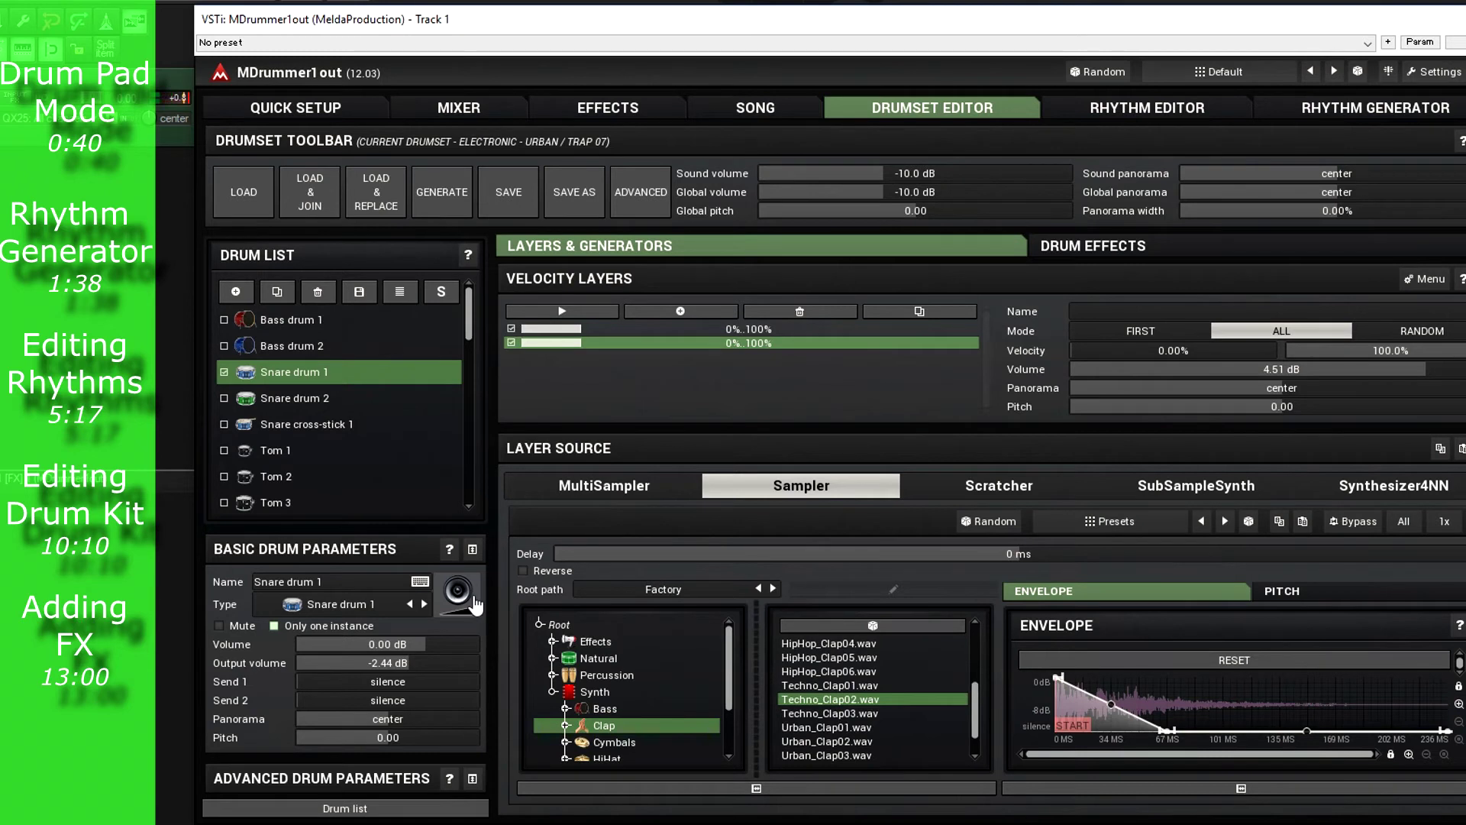
{"action": "left_click_drag", "start_coordinate": [1417, 368], "coordinate": [1454, 368]}
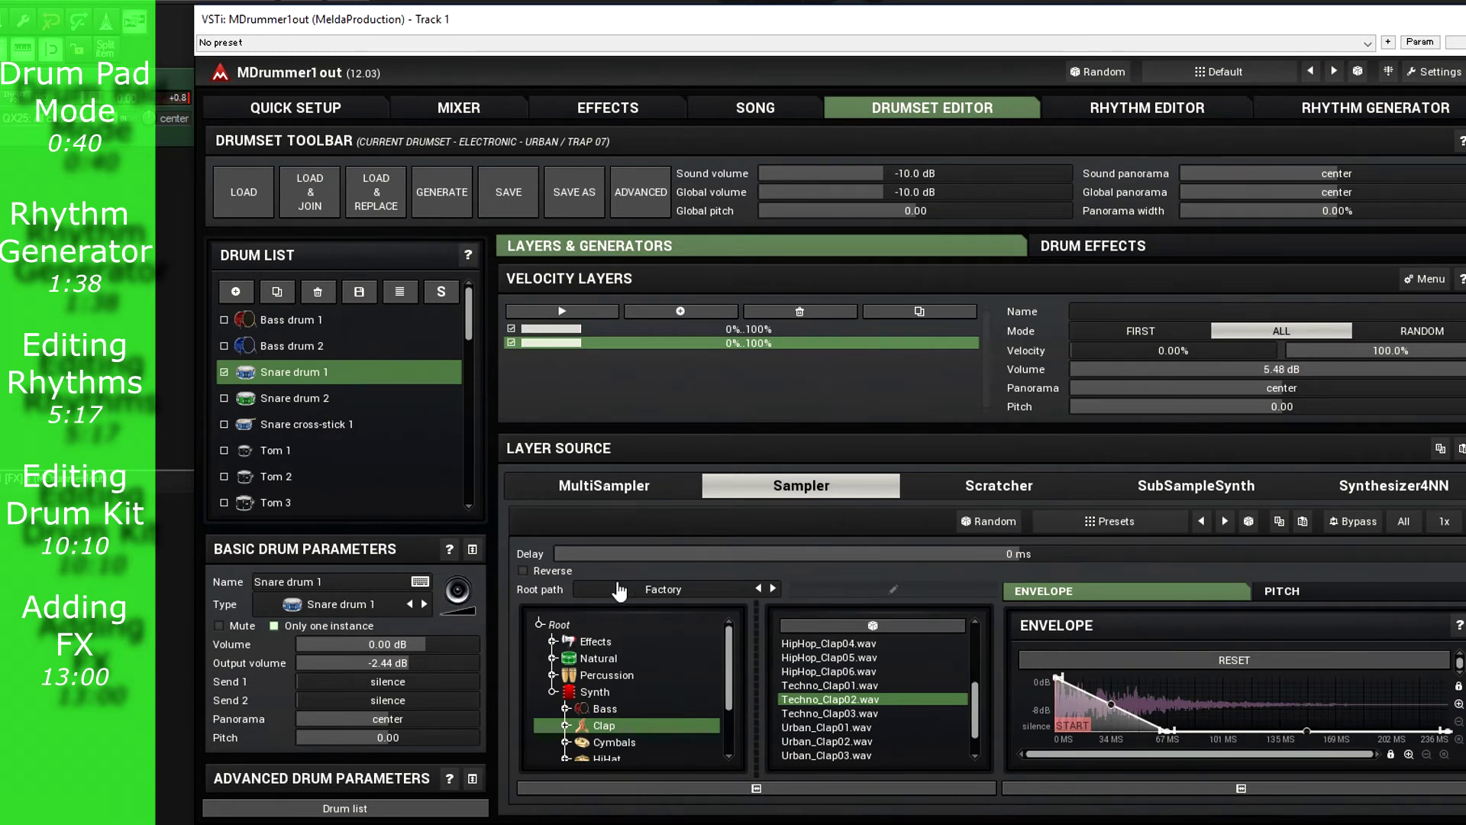
{"action": "left_click", "coordinate": [474, 602]}
{"action": "left_click", "coordinate": [475, 602]}
{"action": "left_click", "coordinate": [475, 602]}
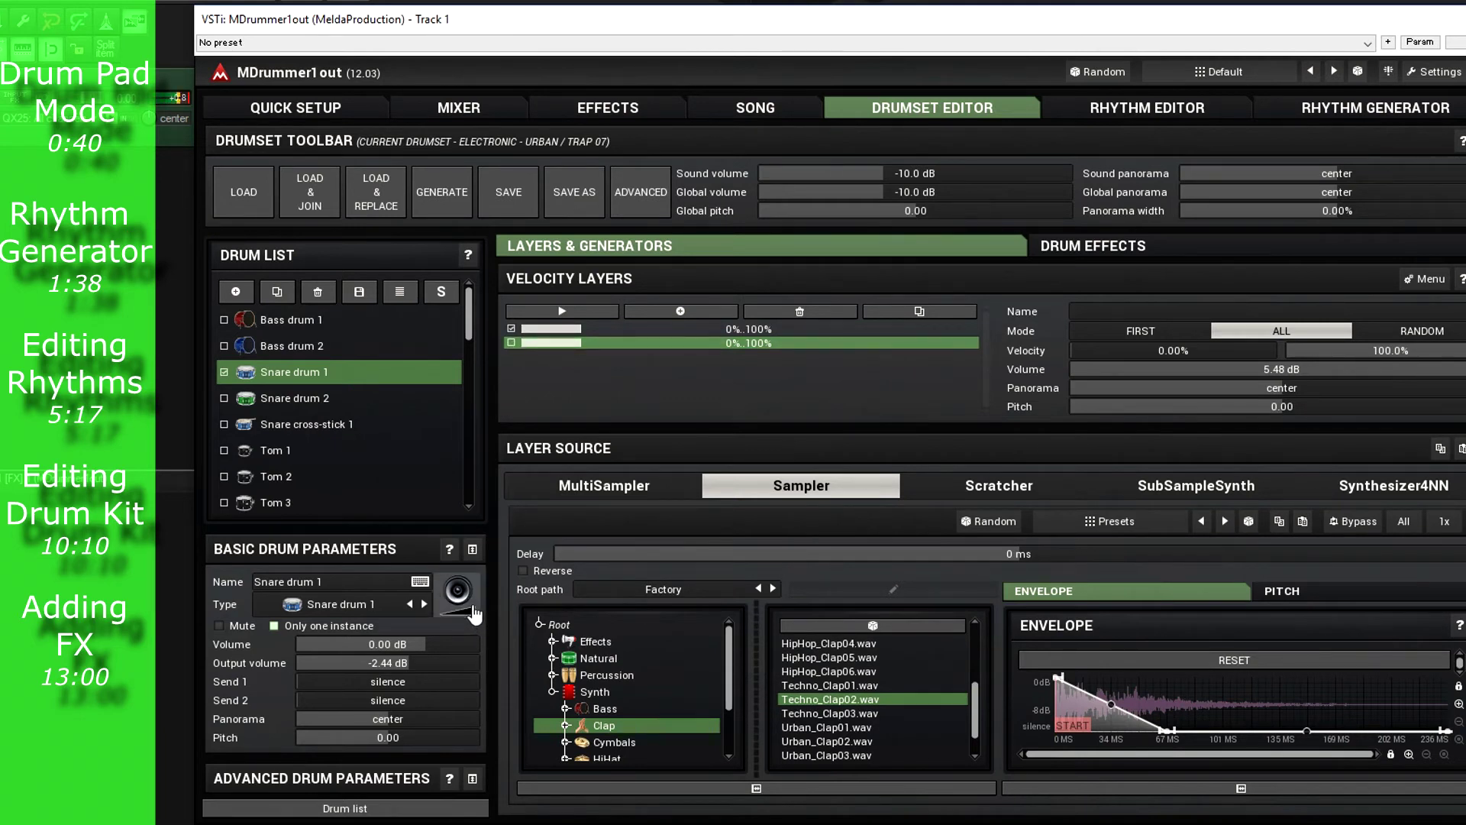
Re-enable the clap layer, audition, then return to the snare soft layer and collapse Velocity Layers
{"action": "left_click", "coordinate": [510, 343]}
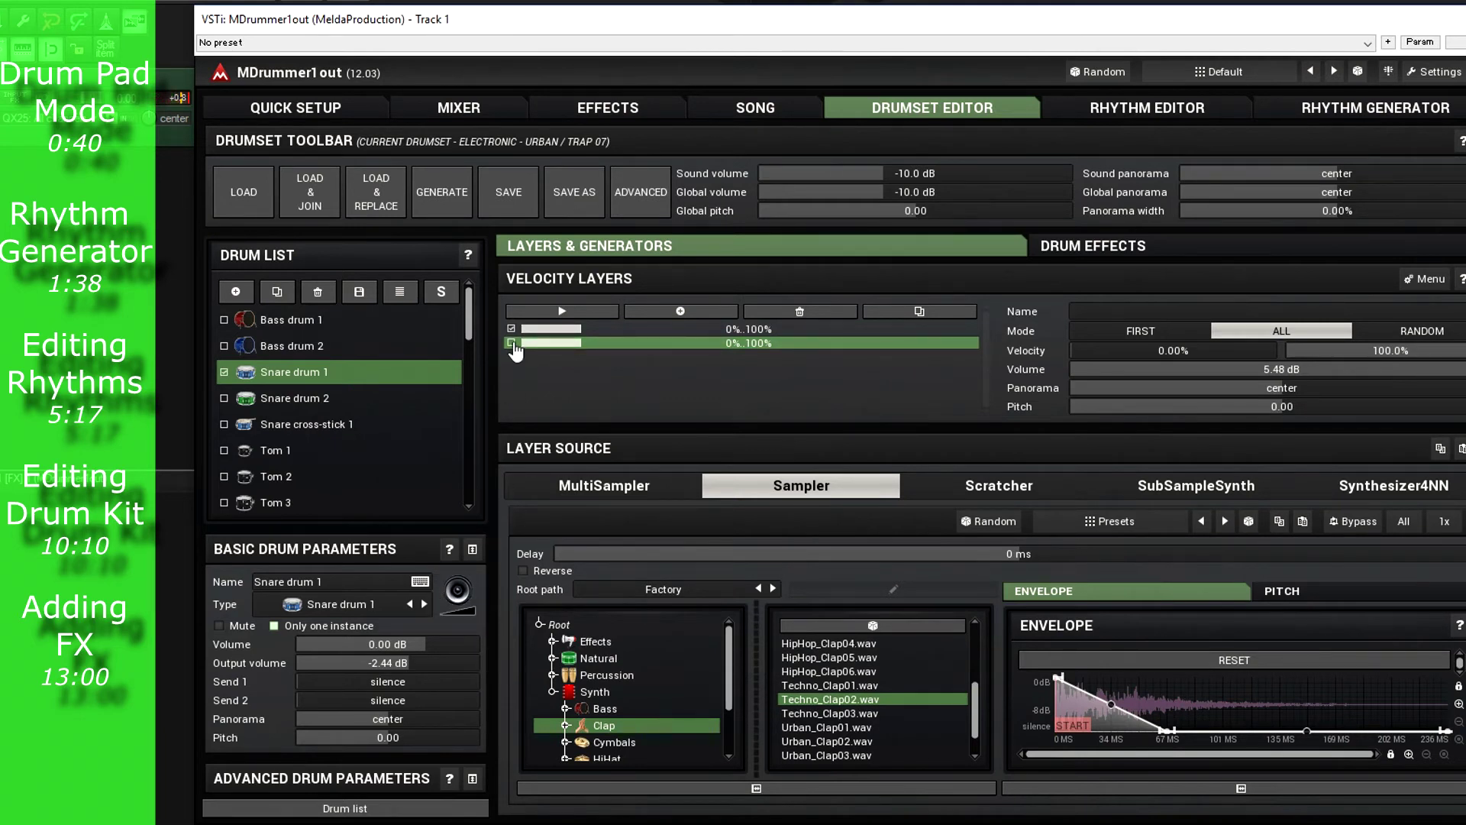
{"action": "left_click", "coordinate": [474, 601]}
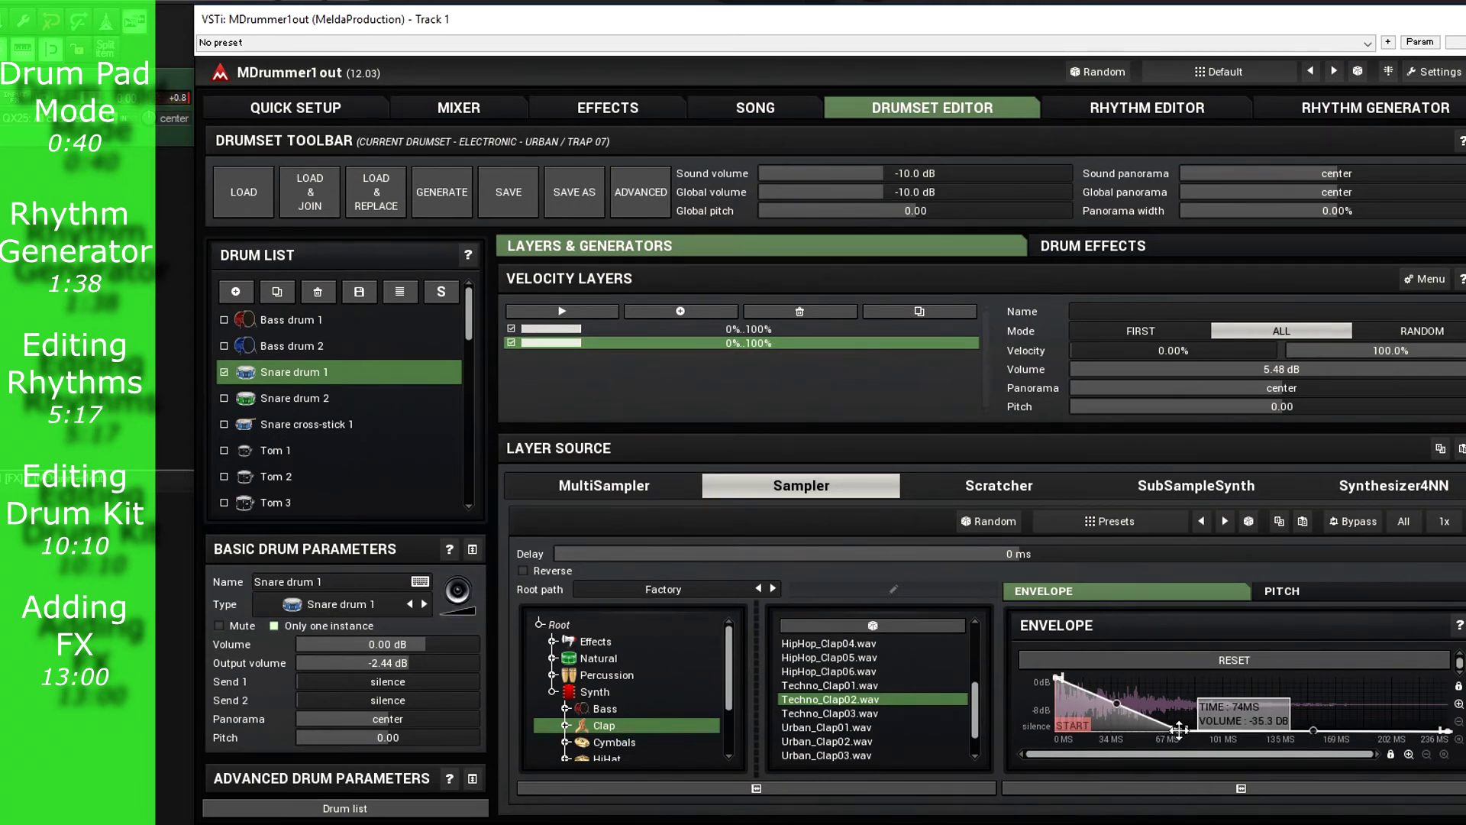
{"action": "left_click", "coordinate": [458, 591]}
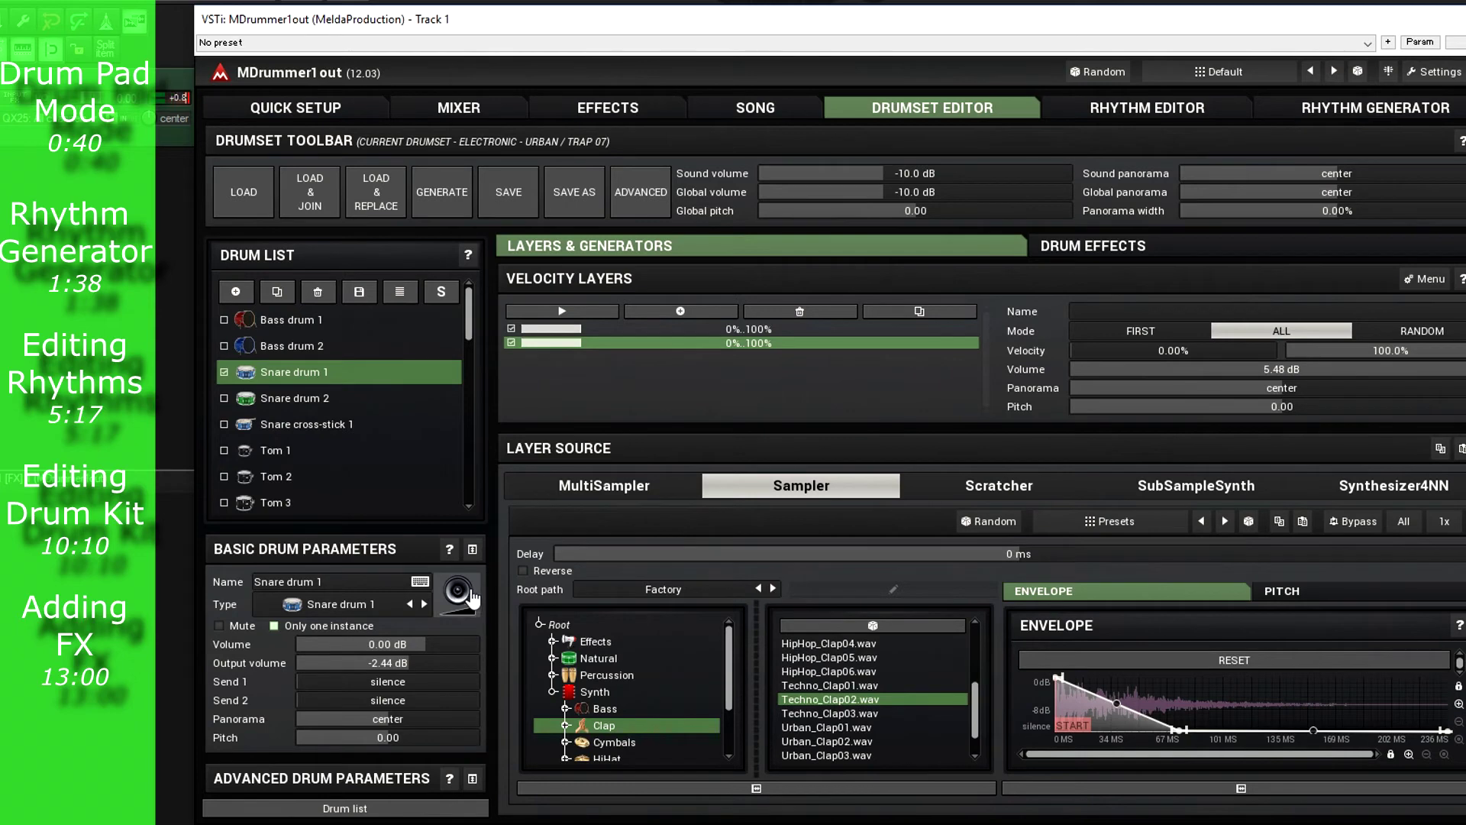
{"action": "left_click", "coordinate": [570, 330]}
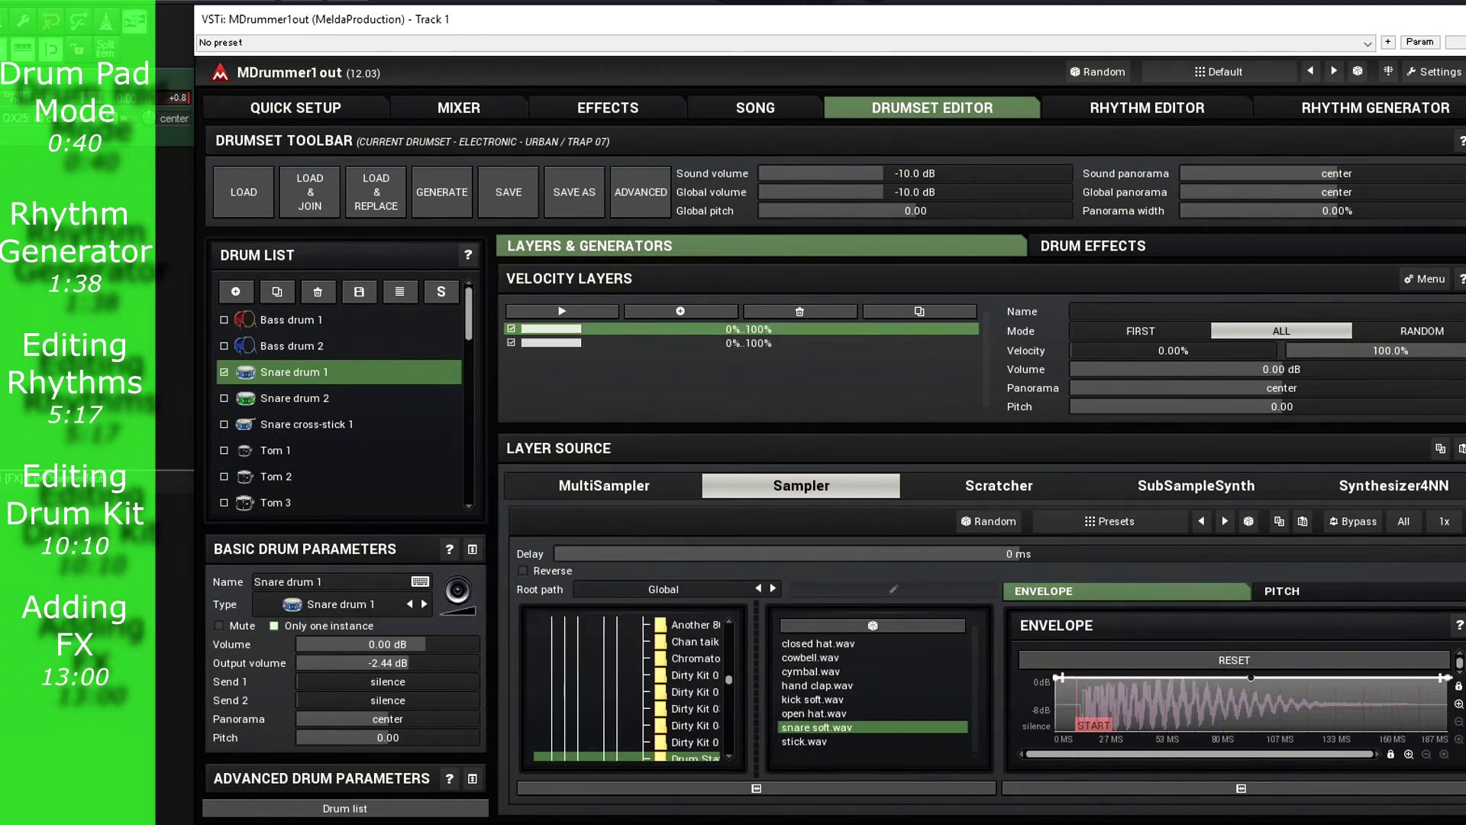
{"action": "left_click", "coordinate": [569, 278]}
Make the snare soft.wav envelope fade in a straight line to silence, auditioning each change
{"action": "left_click_drag", "start_coordinate": [1443, 545], "coordinate": [1445, 731]}
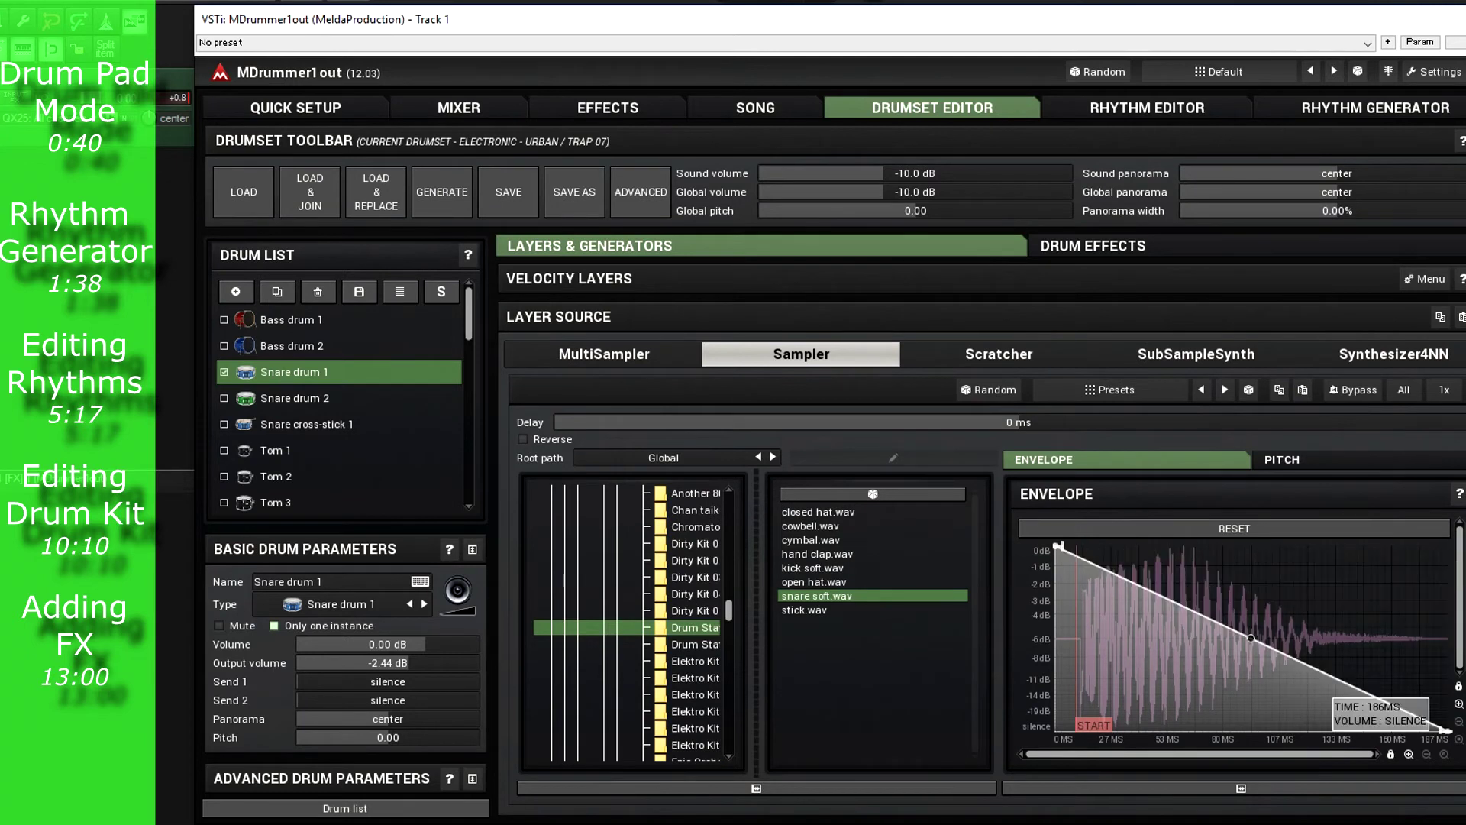
{"action": "left_click_drag", "start_coordinate": [1251, 642], "coordinate": [1252, 666]}
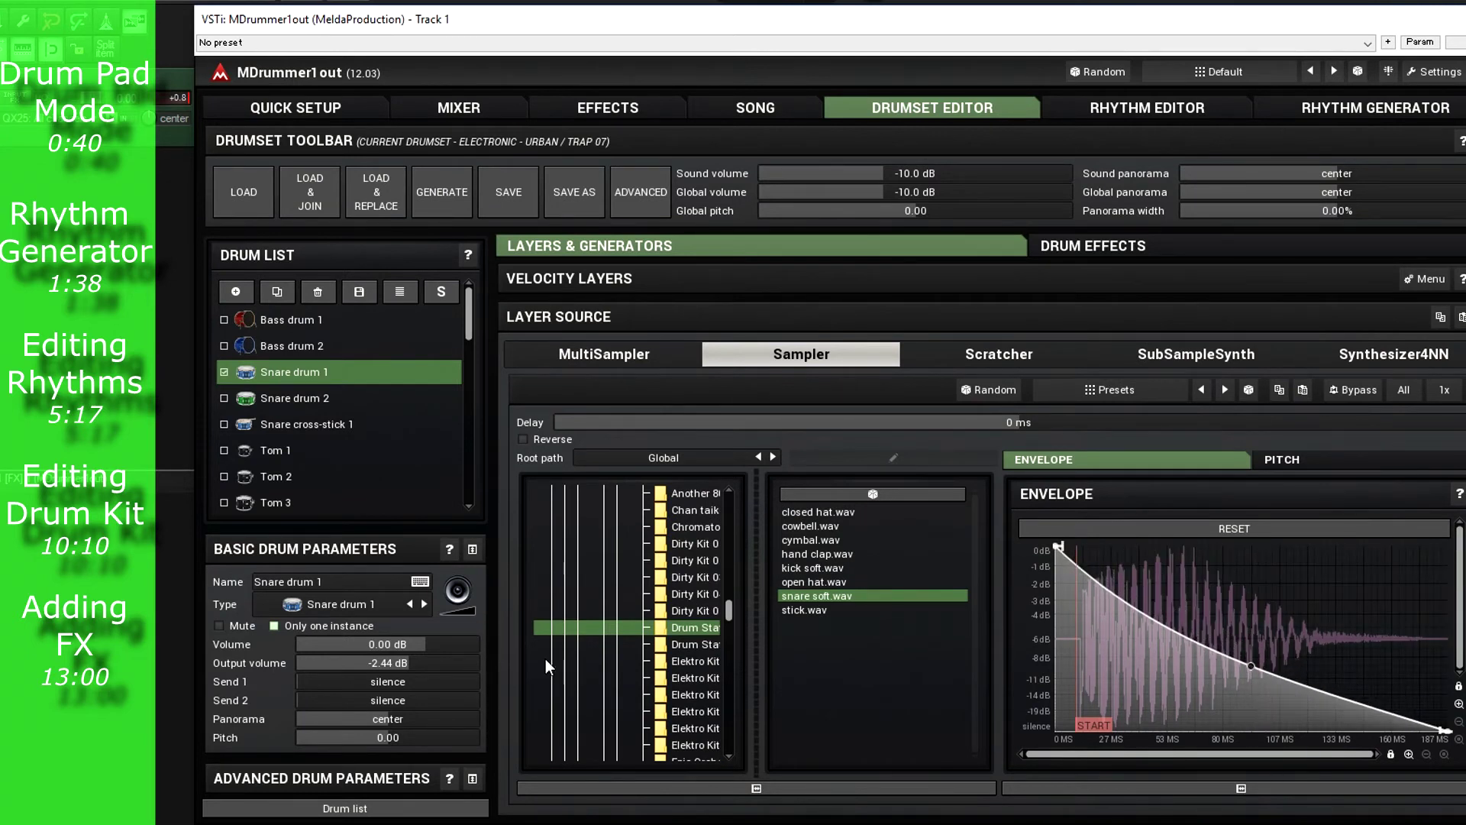
{"action": "left_click", "coordinate": [477, 611]}
{"action": "left_click_drag", "start_coordinate": [1246, 663], "coordinate": [1251, 650]}
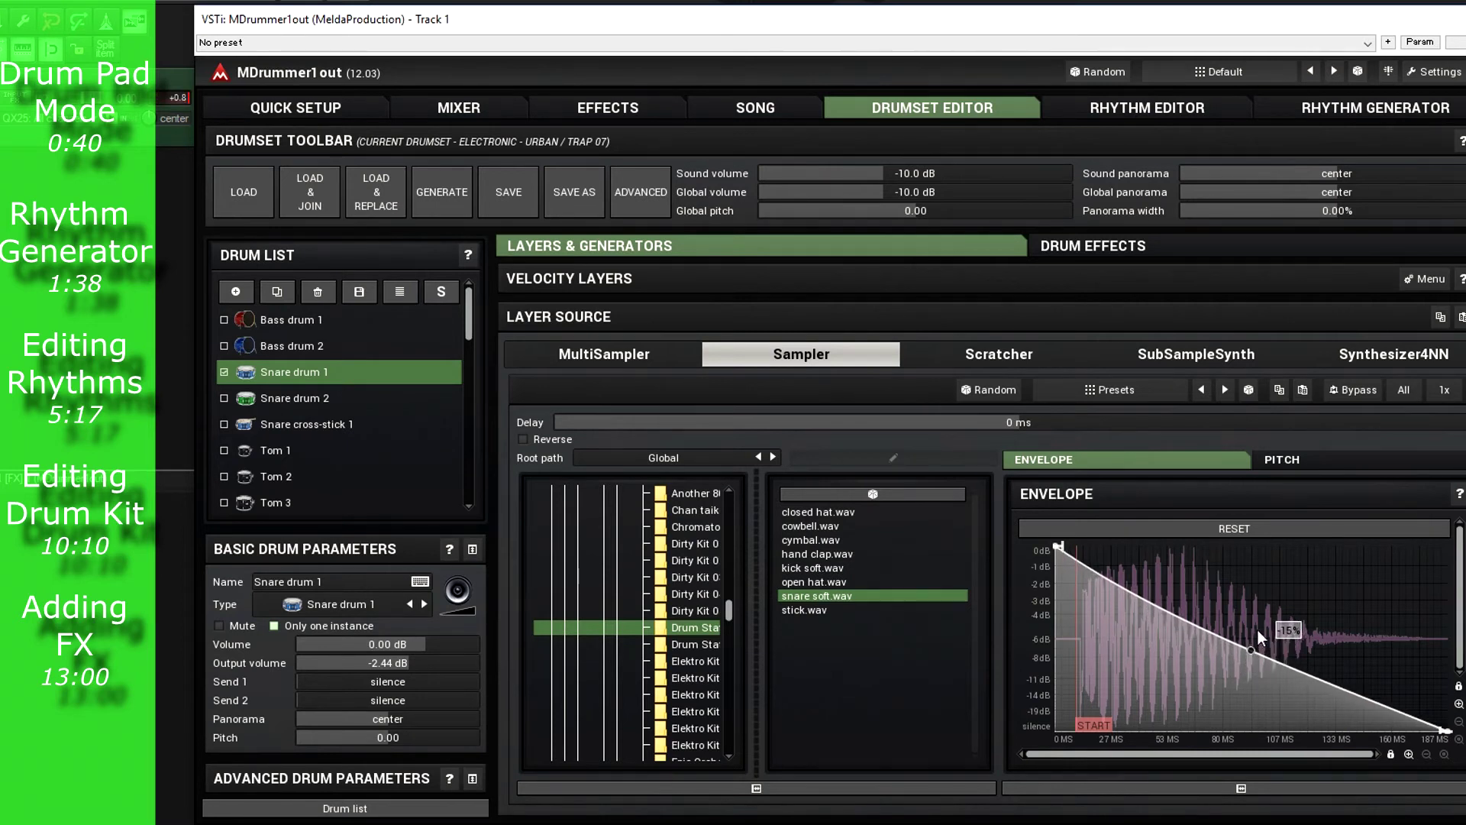
{"action": "left_click", "coordinate": [478, 597]}
{"action": "left_click", "coordinate": [480, 601]}
Delay the snare sample's start by 3.3 ms and audition it
{"action": "left_click_drag", "start_coordinate": [1043, 424], "coordinate": [1043, 380]}
{"action": "left_click", "coordinate": [475, 603]}
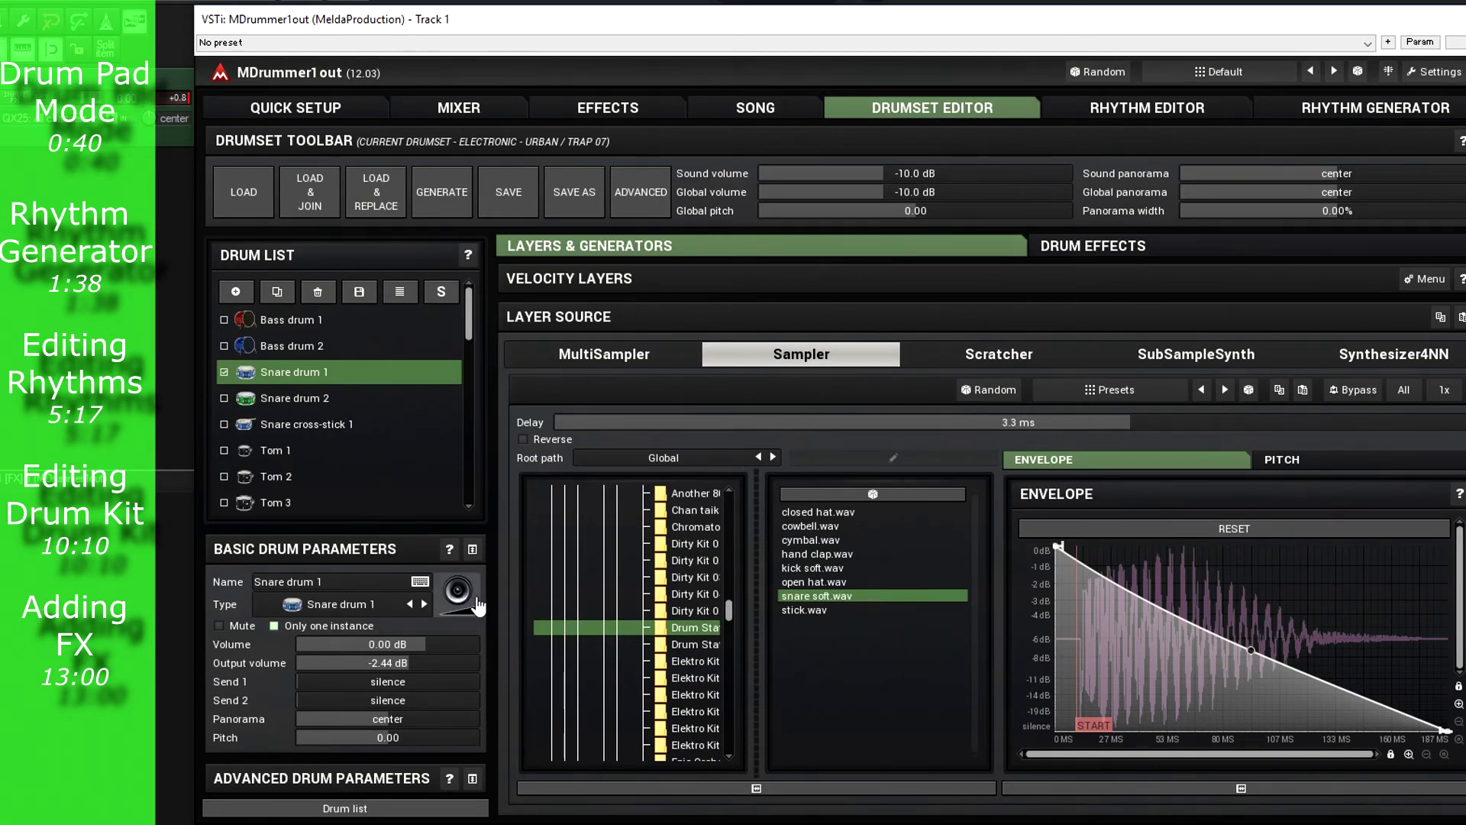
{"action": "left_click", "coordinate": [475, 603]}
Add a FreqShifter (14.05 Hz shift) to Snare drum 1, solo the snare, and expand EQs & Filters
{"action": "left_click", "coordinate": [1130, 254]}
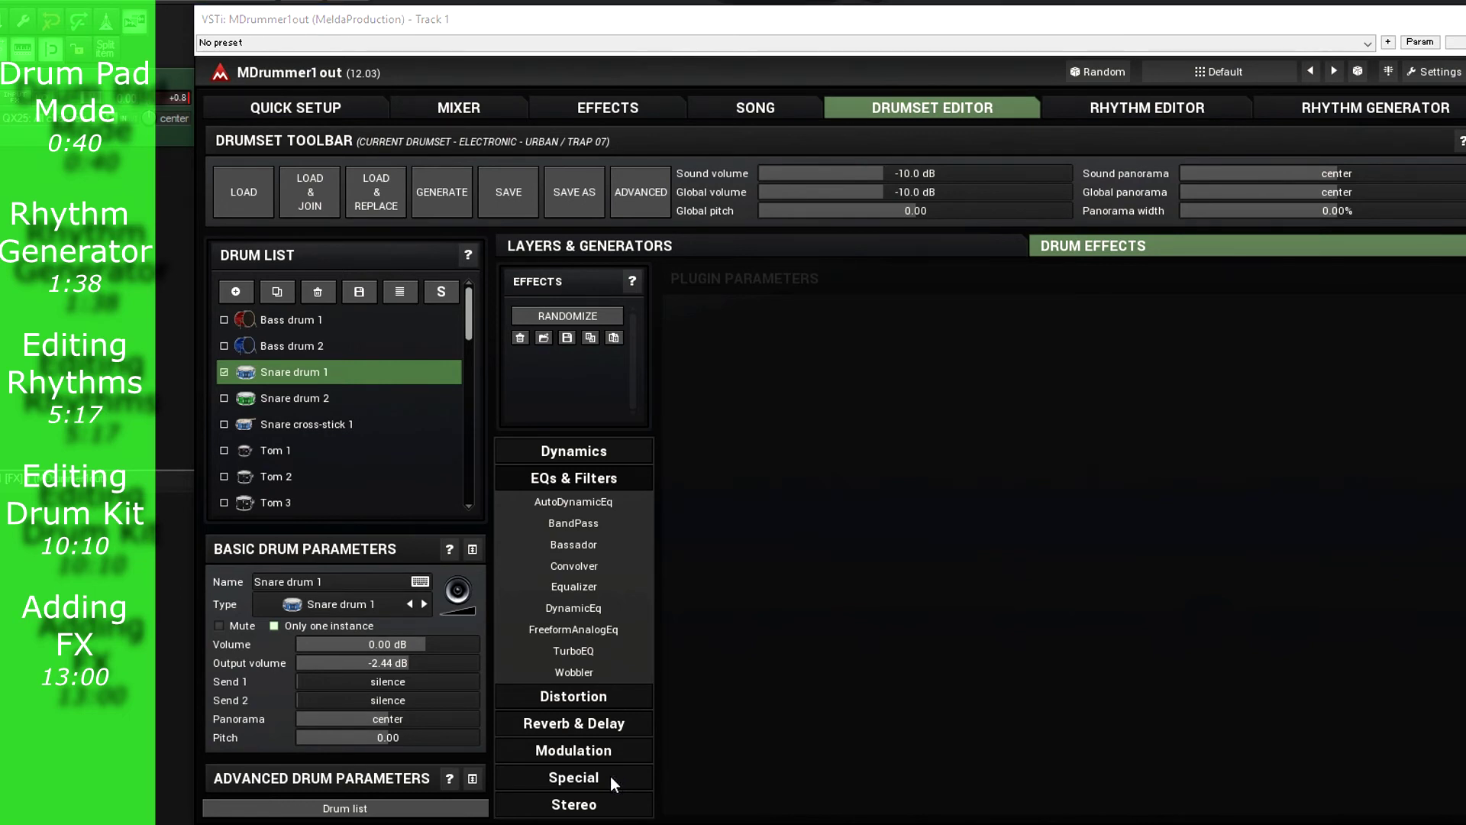
{"action": "left_click", "coordinate": [611, 778]}
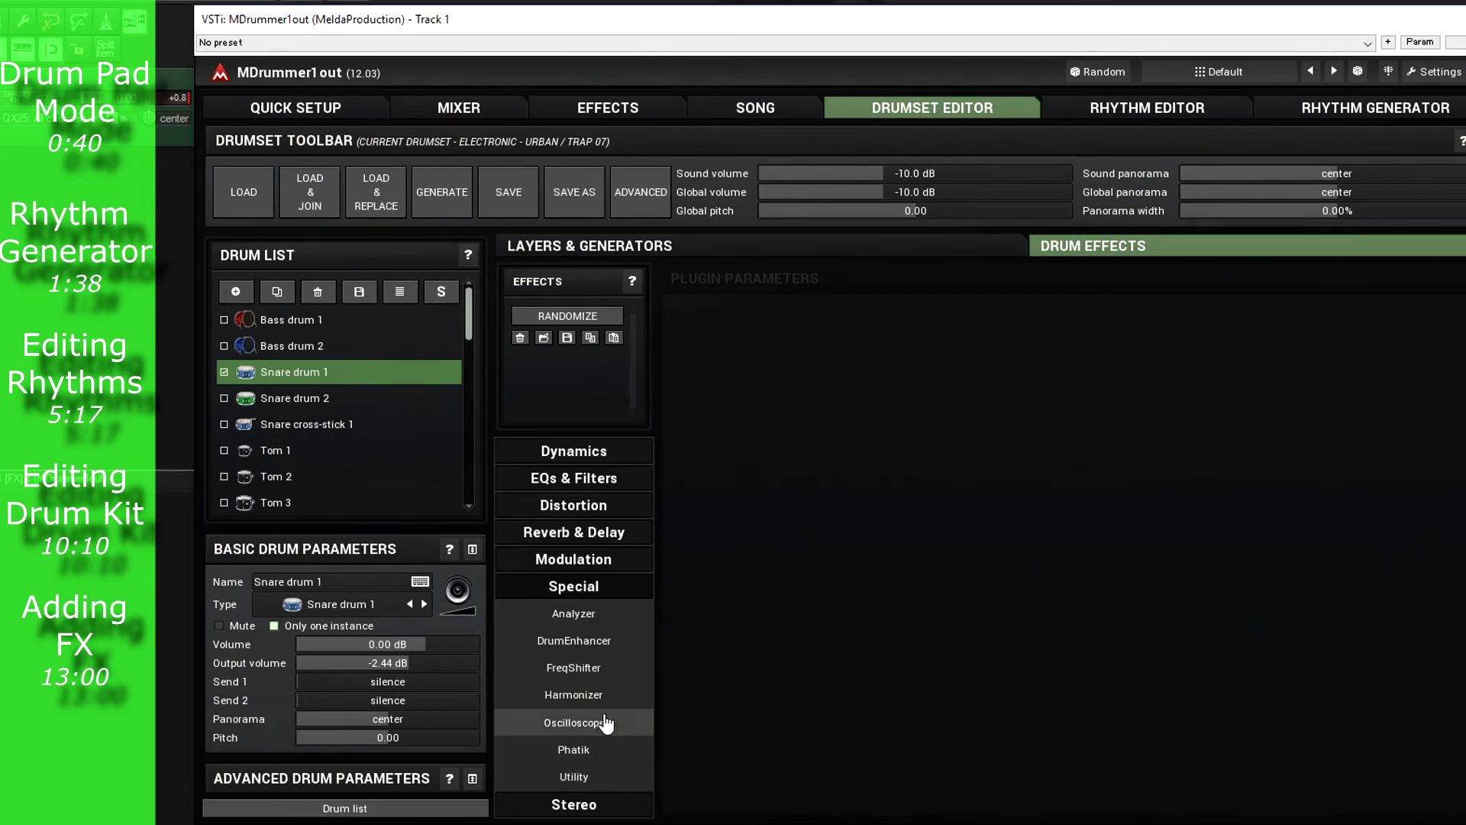
{"action": "left_click", "coordinate": [586, 668]}
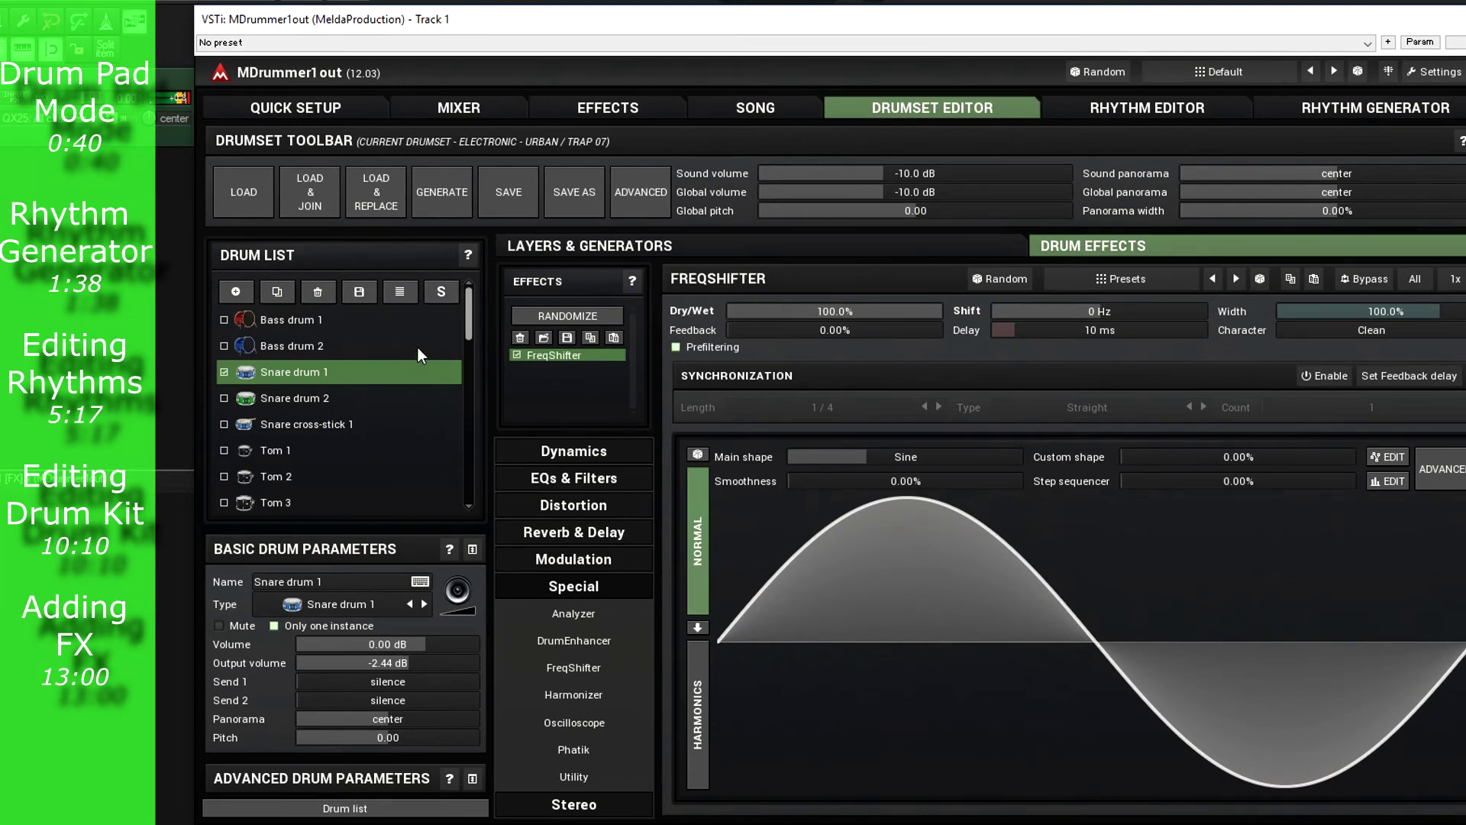
{"action": "left_click", "coordinate": [441, 294]}
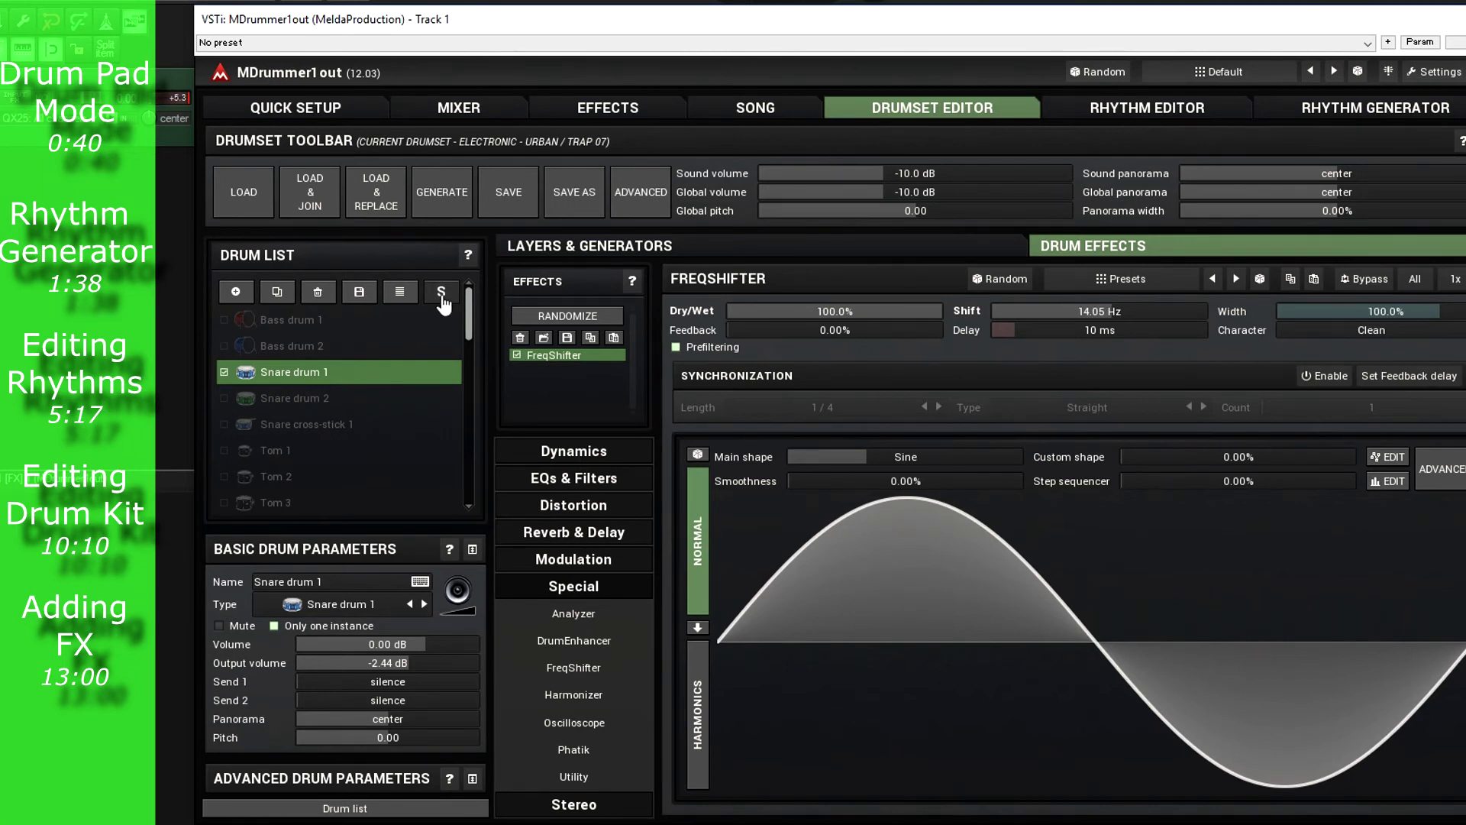
{"action": "left_click", "coordinate": [592, 479]}
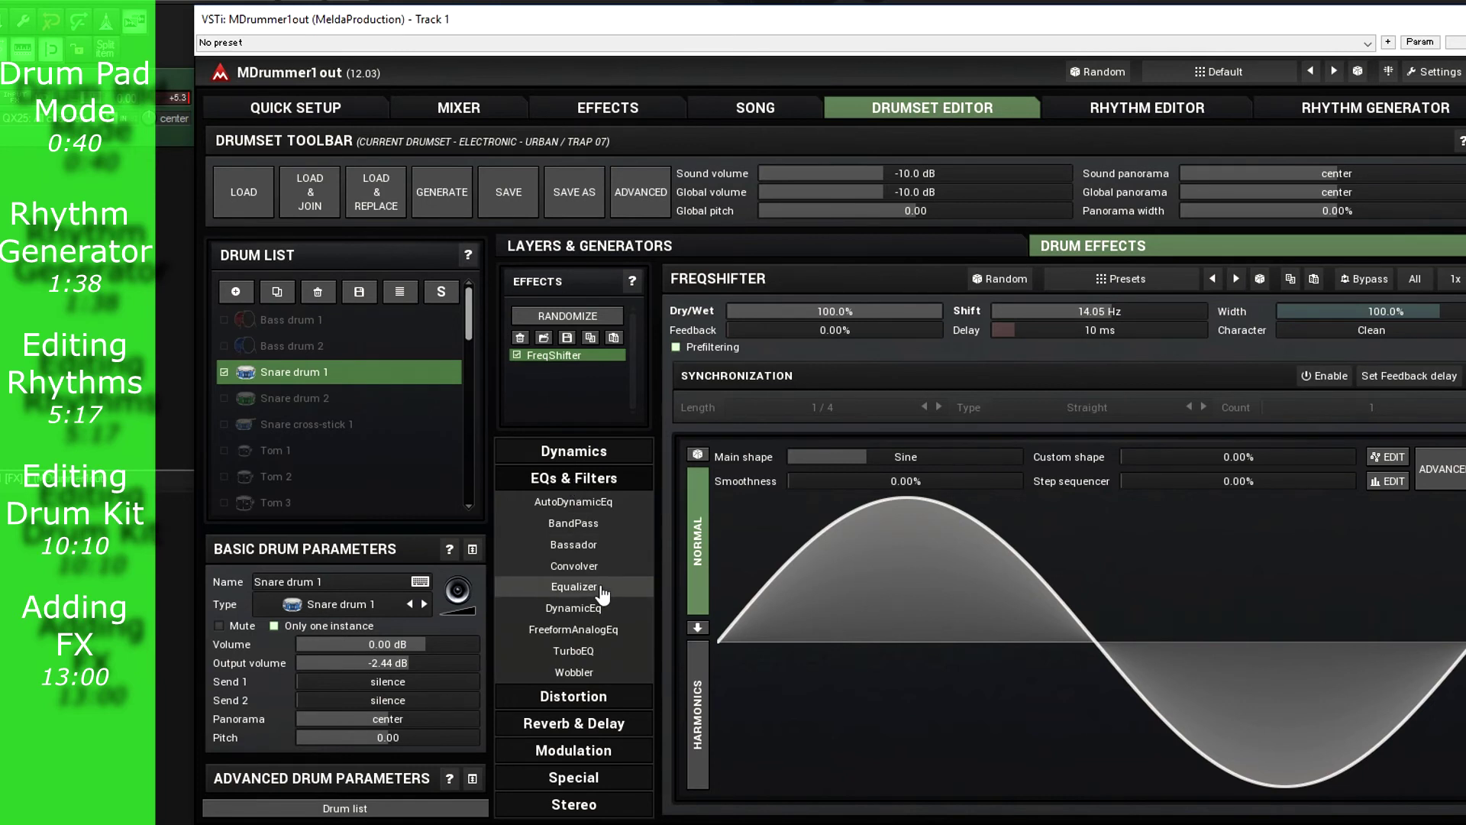
Add an Equalizer after FreqShifter with the analyzer on and band 1 as a 24 dB/oct high-pass
{"action": "double_click", "coordinate": [574, 587]}
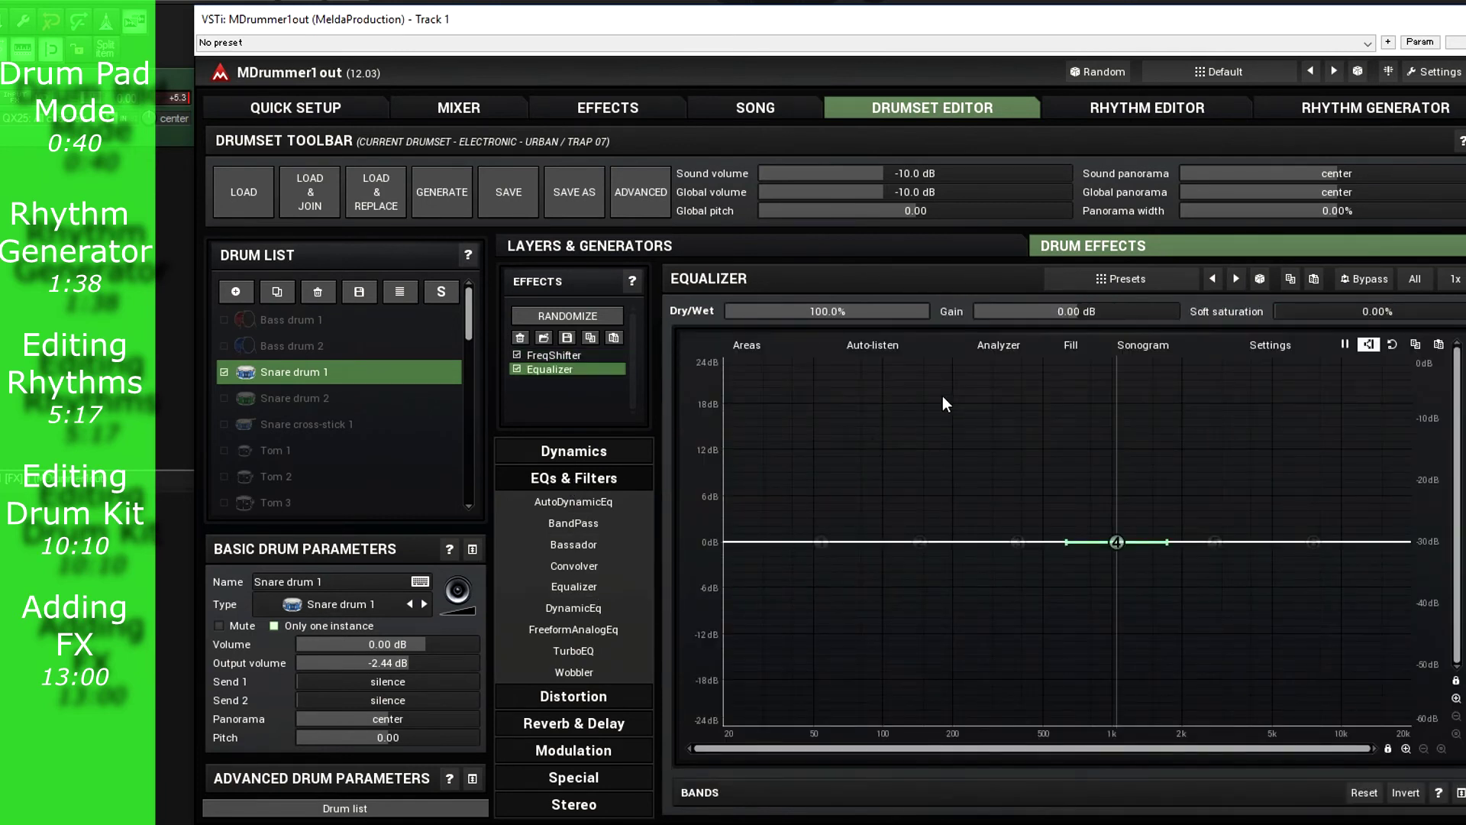
{"action": "left_click", "coordinate": [997, 347]}
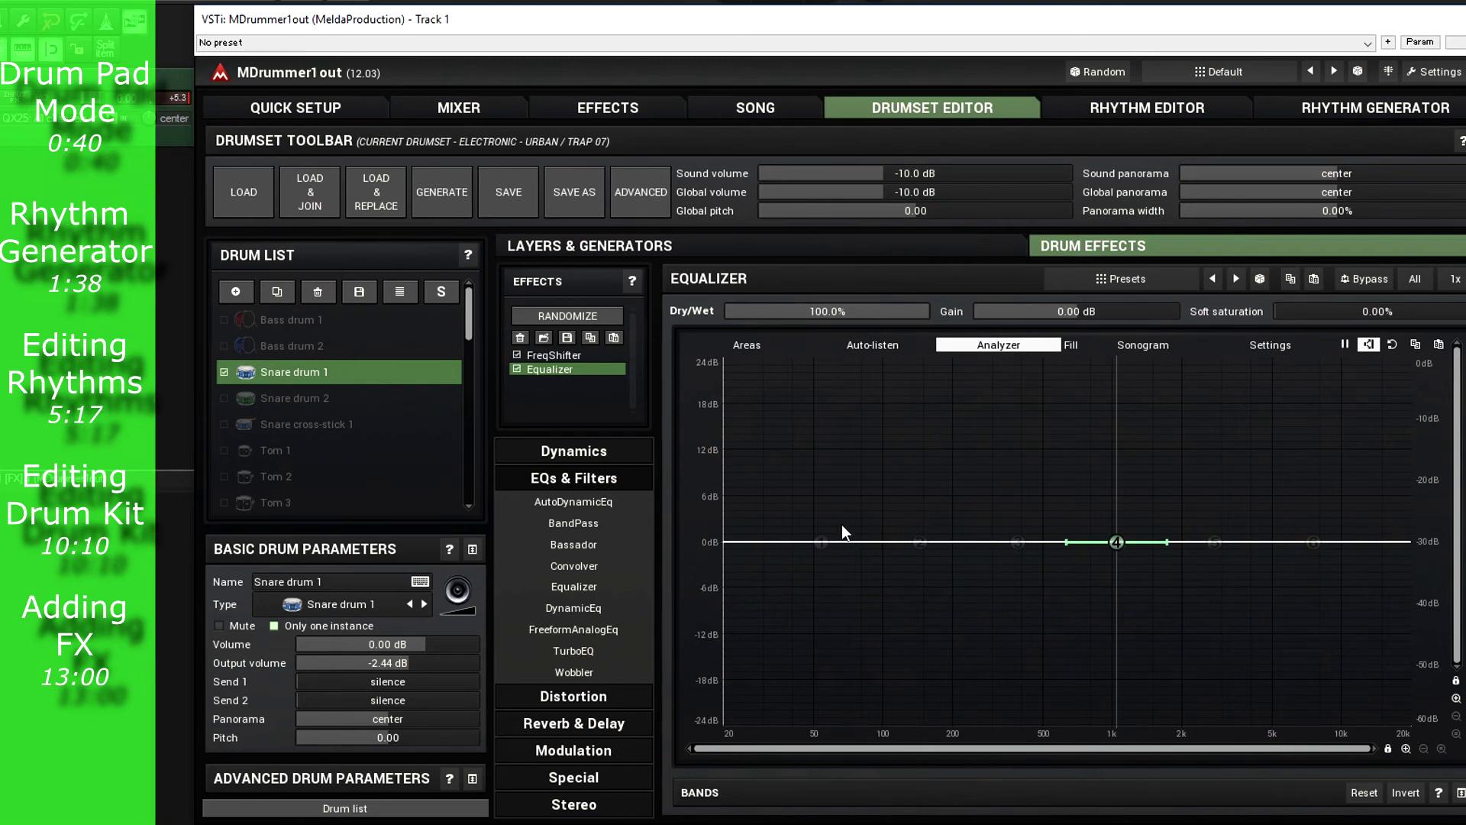
{"action": "double_click", "coordinate": [822, 543]}
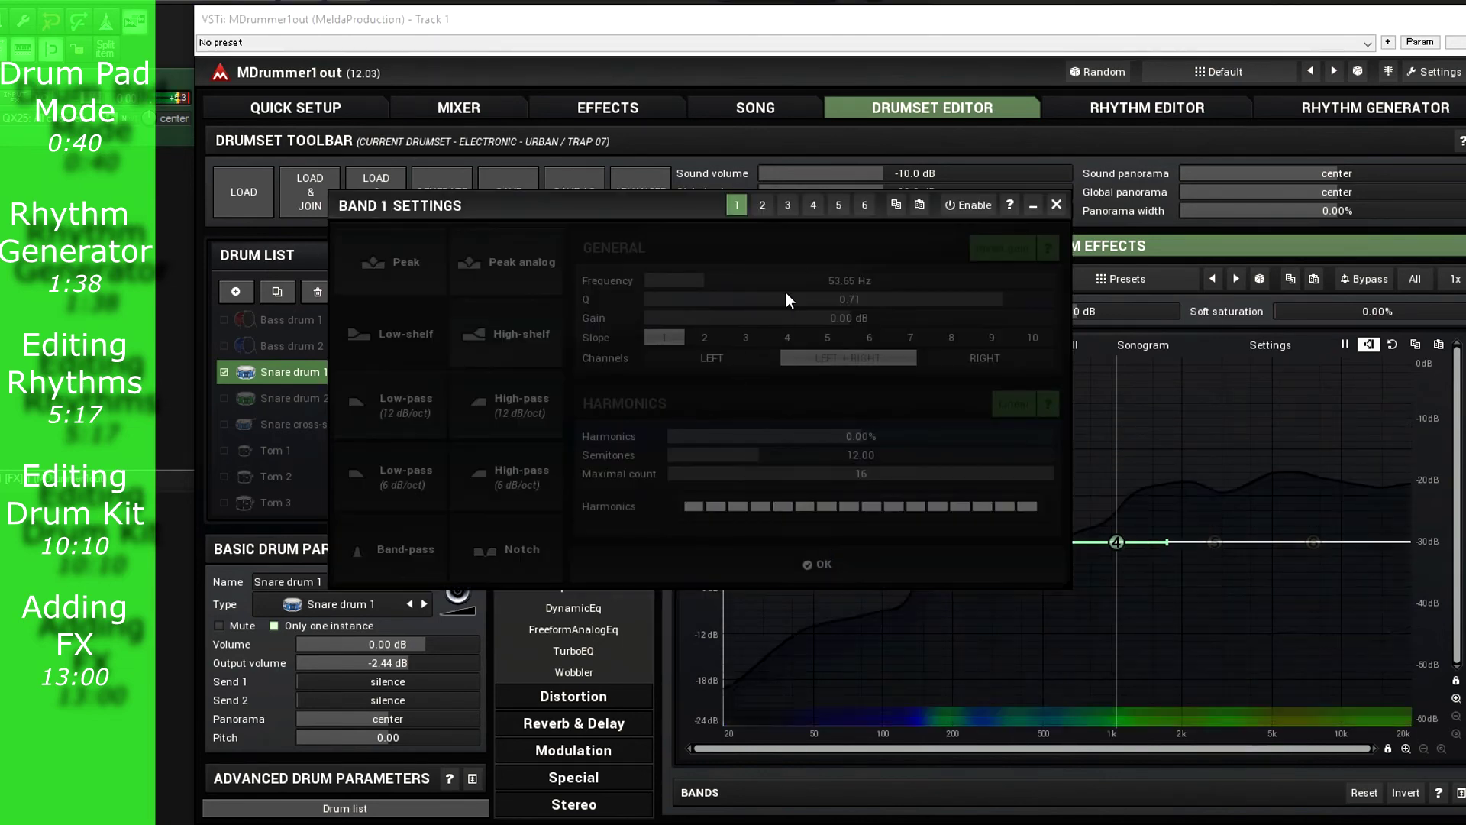
{"action": "left_click", "coordinate": [971, 208]}
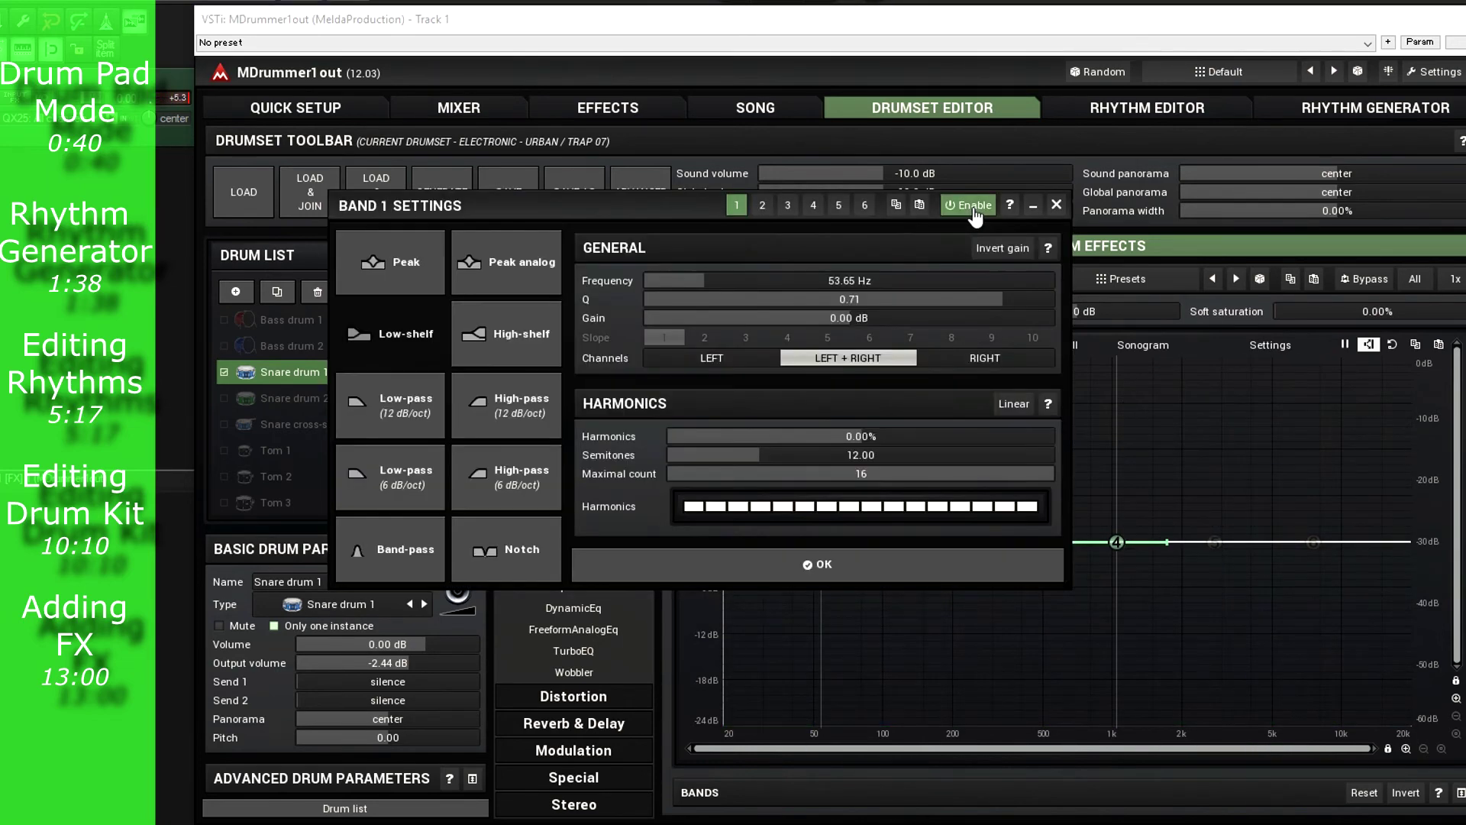
{"action": "left_click", "coordinate": [522, 405]}
{"action": "left_click", "coordinate": [704, 337]}
{"action": "left_click", "coordinate": [718, 565]}
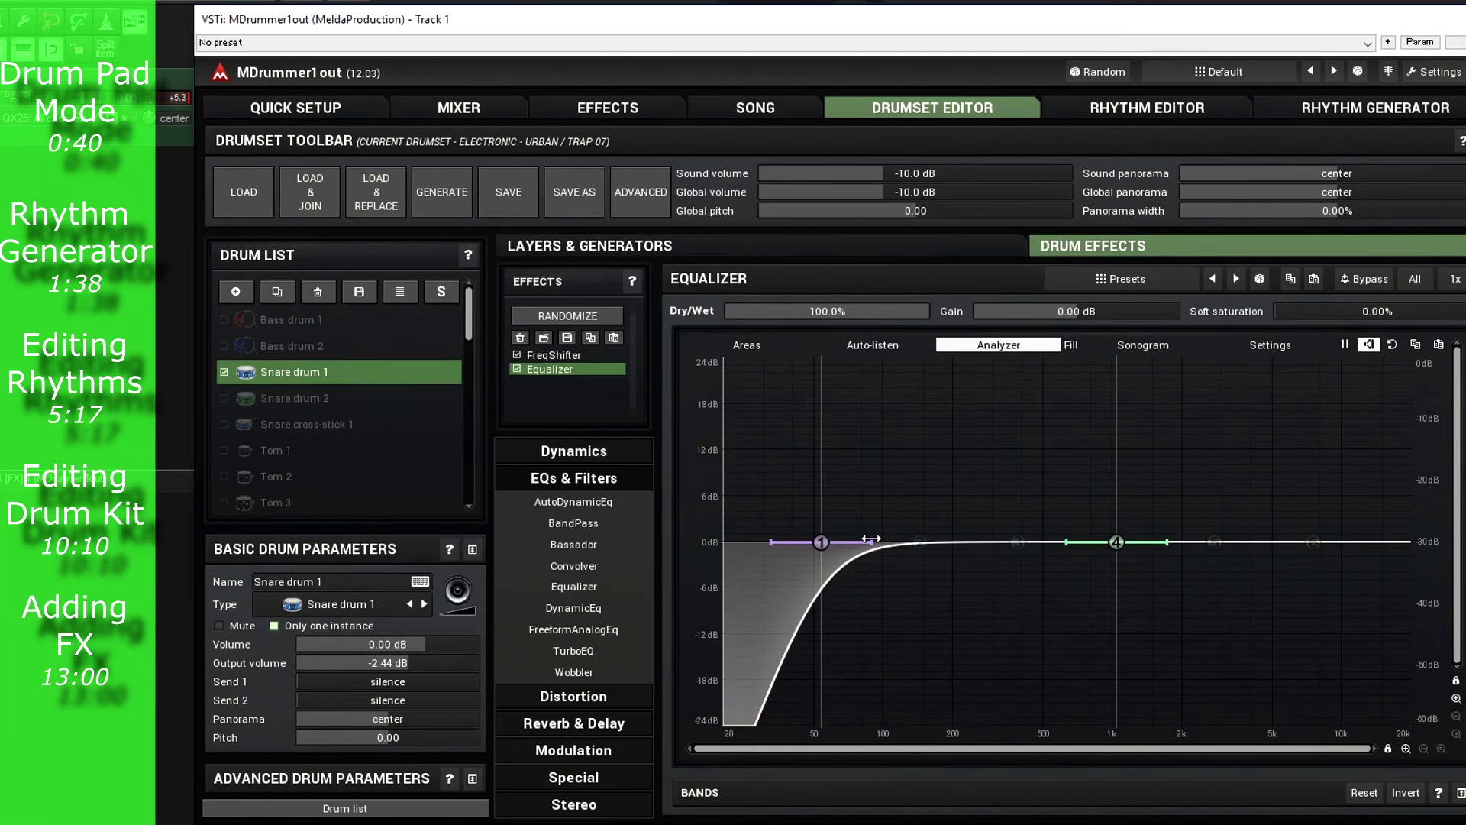
{"action": "left_click_drag", "start_coordinate": [820, 542], "coordinate": [952, 545]}
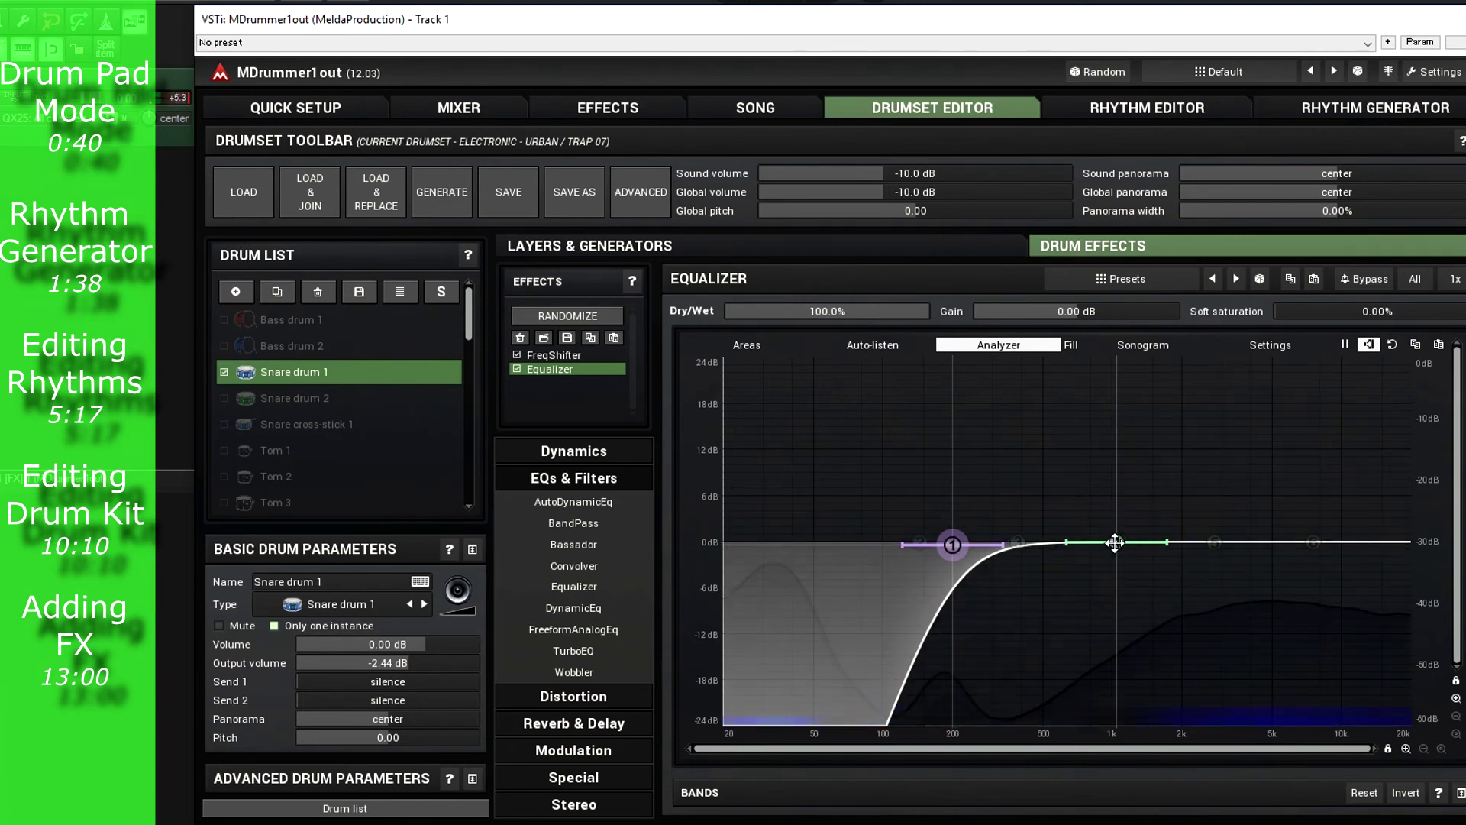
Dip the mids about 4 dB, add 32.4% soft saturation, unsolo, and set the high-pass near 235 Hz
{"action": "left_click_drag", "start_coordinate": [1115, 542], "coordinate": [1073, 581]}
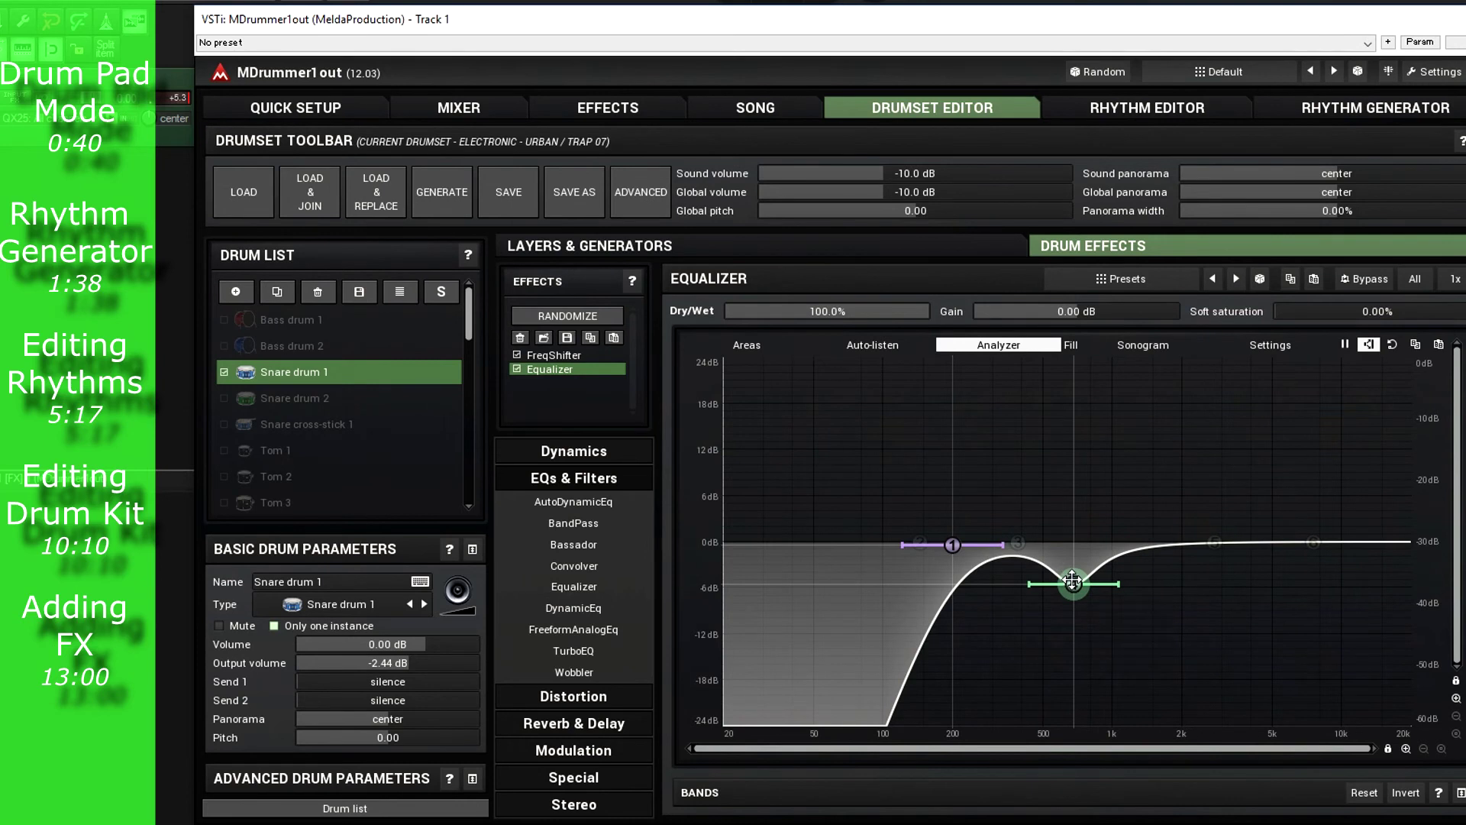
{"action": "left_click_drag", "start_coordinate": [1375, 311], "coordinate": [1397, 311]}
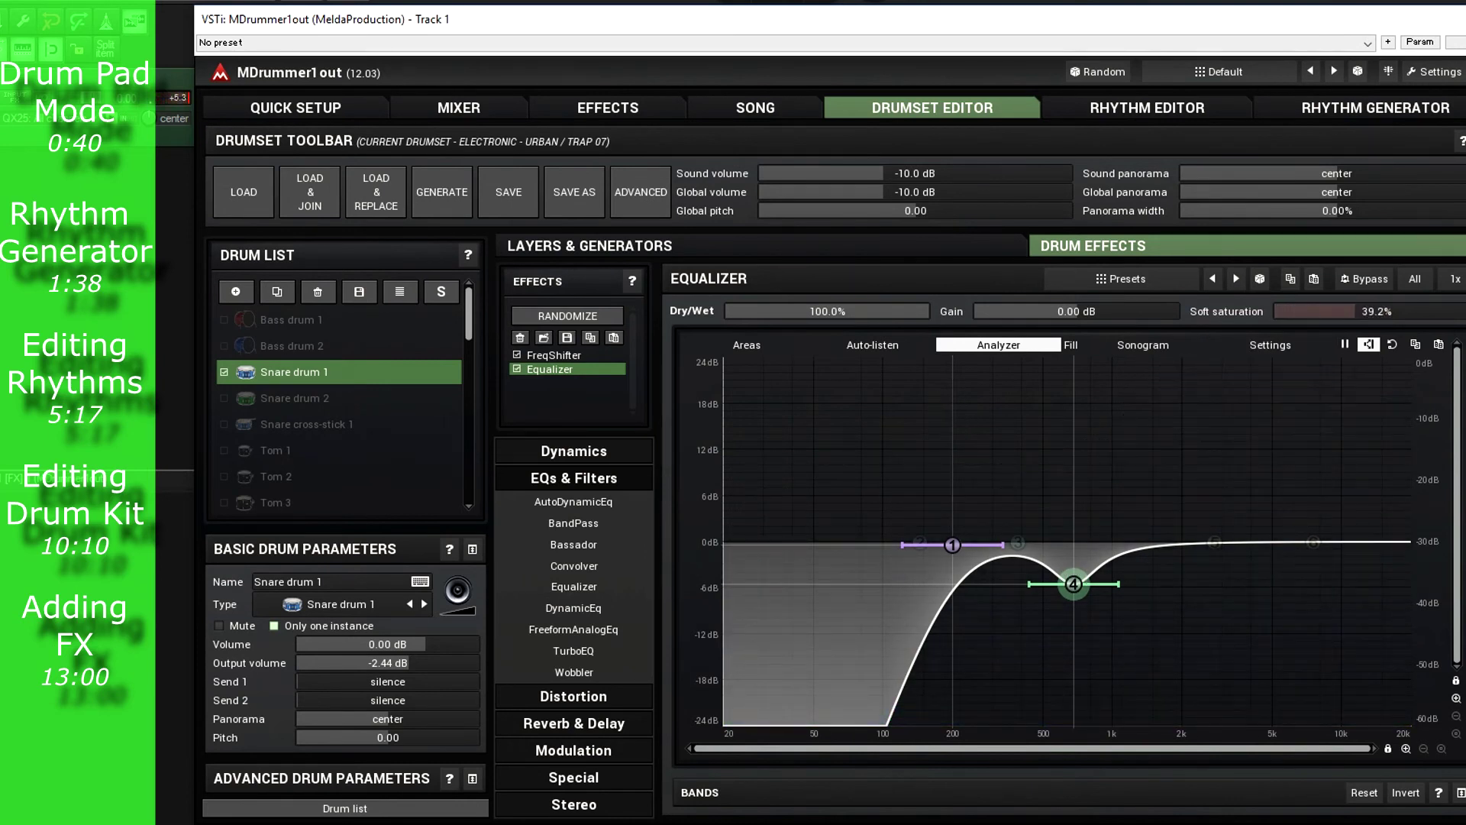
{"action": "left_click_drag", "start_coordinate": [1374, 311], "coordinate": [1367, 311]}
{"action": "left_click", "coordinate": [449, 293]}
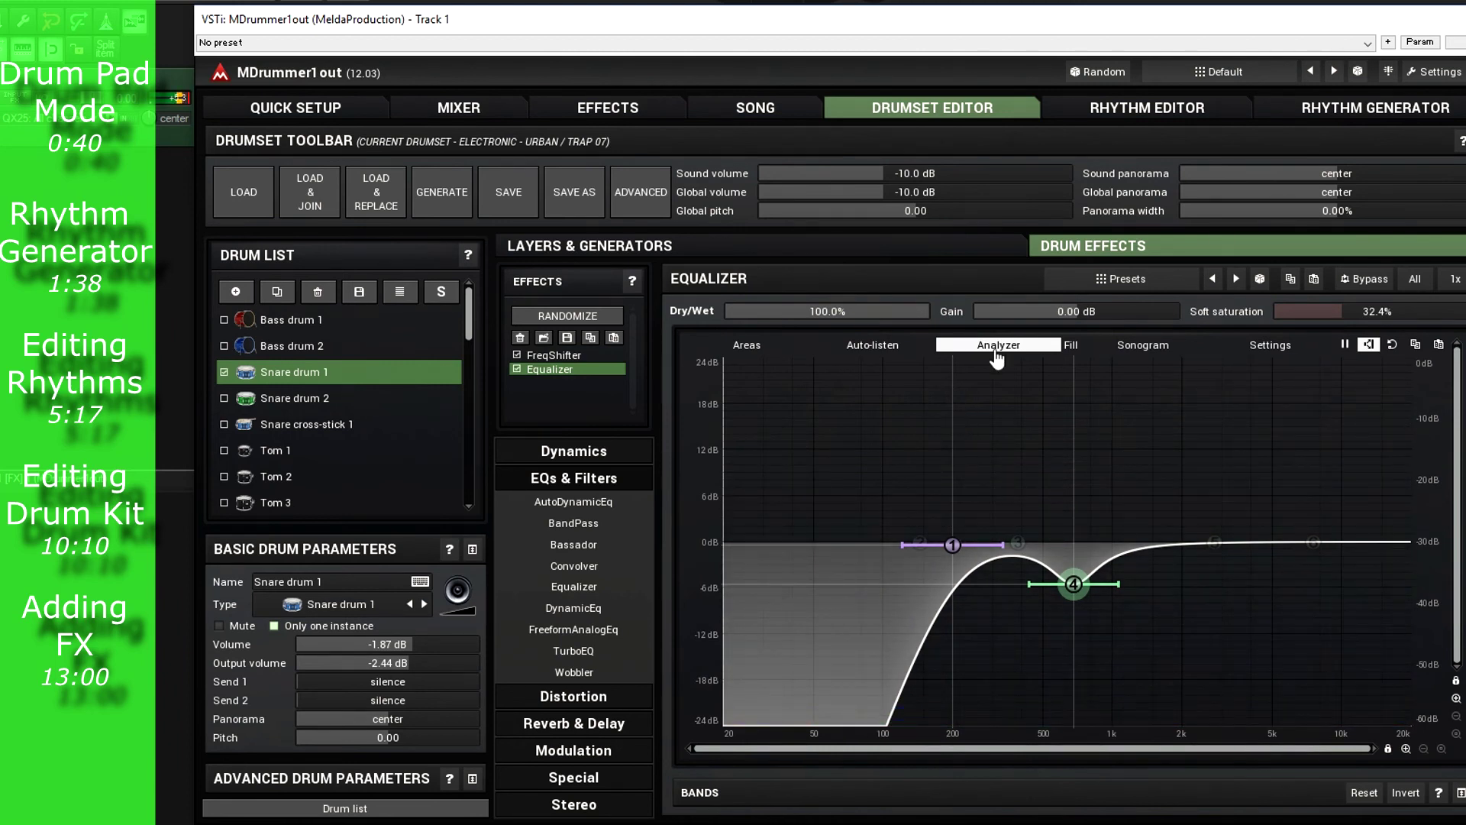
{"action": "left_click_drag", "start_coordinate": [959, 544], "coordinate": [968, 545]}
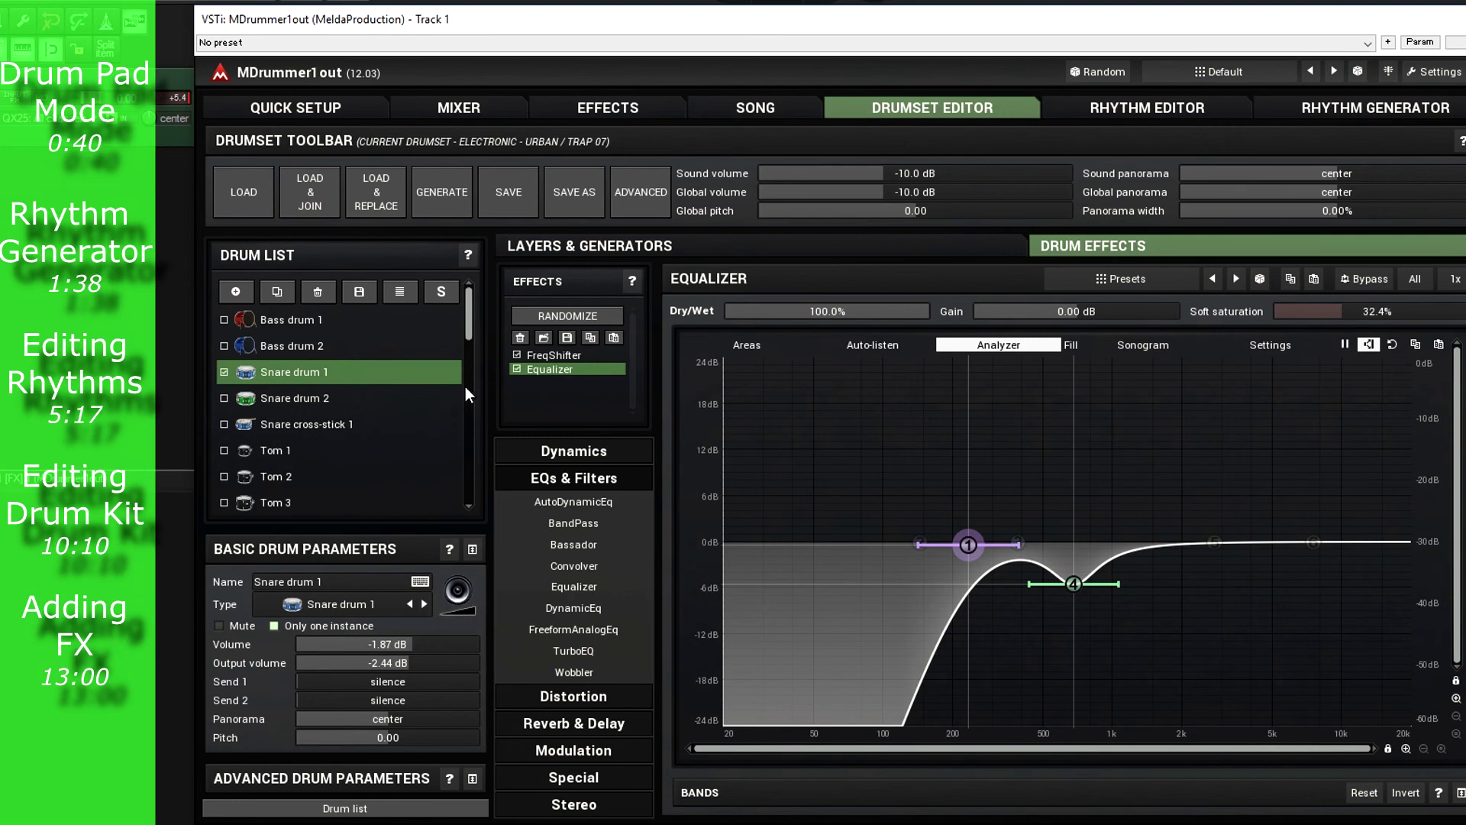
{"action": "left_click_drag", "start_coordinate": [469, 333], "coordinate": [483, 390]}
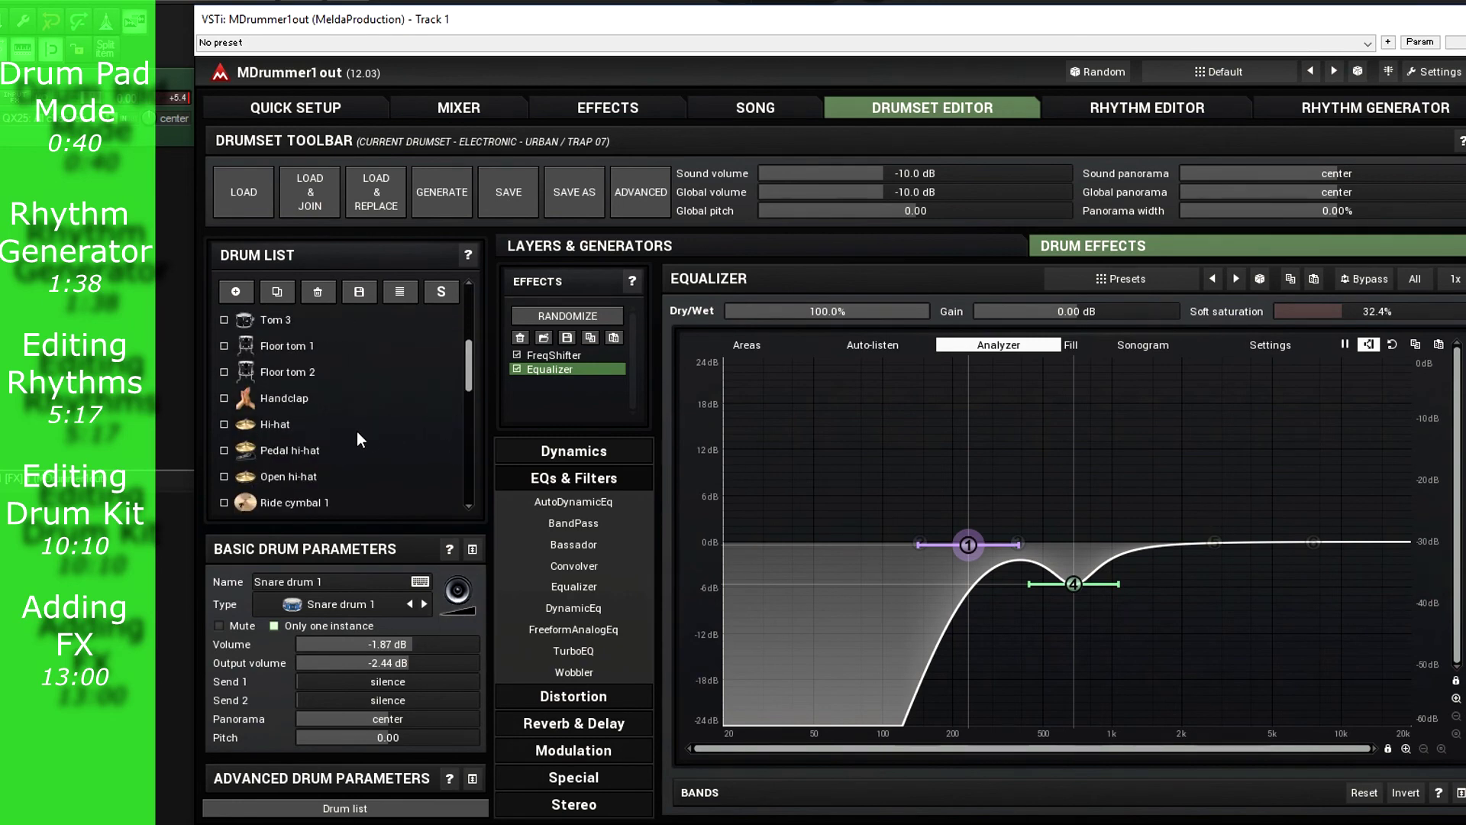
{"action": "left_click", "coordinate": [319, 423]}
Reshape the Hi-hat sampler envelope with an extra node so it fades to silence at about 41 ms
{"action": "left_click", "coordinate": [768, 247]}
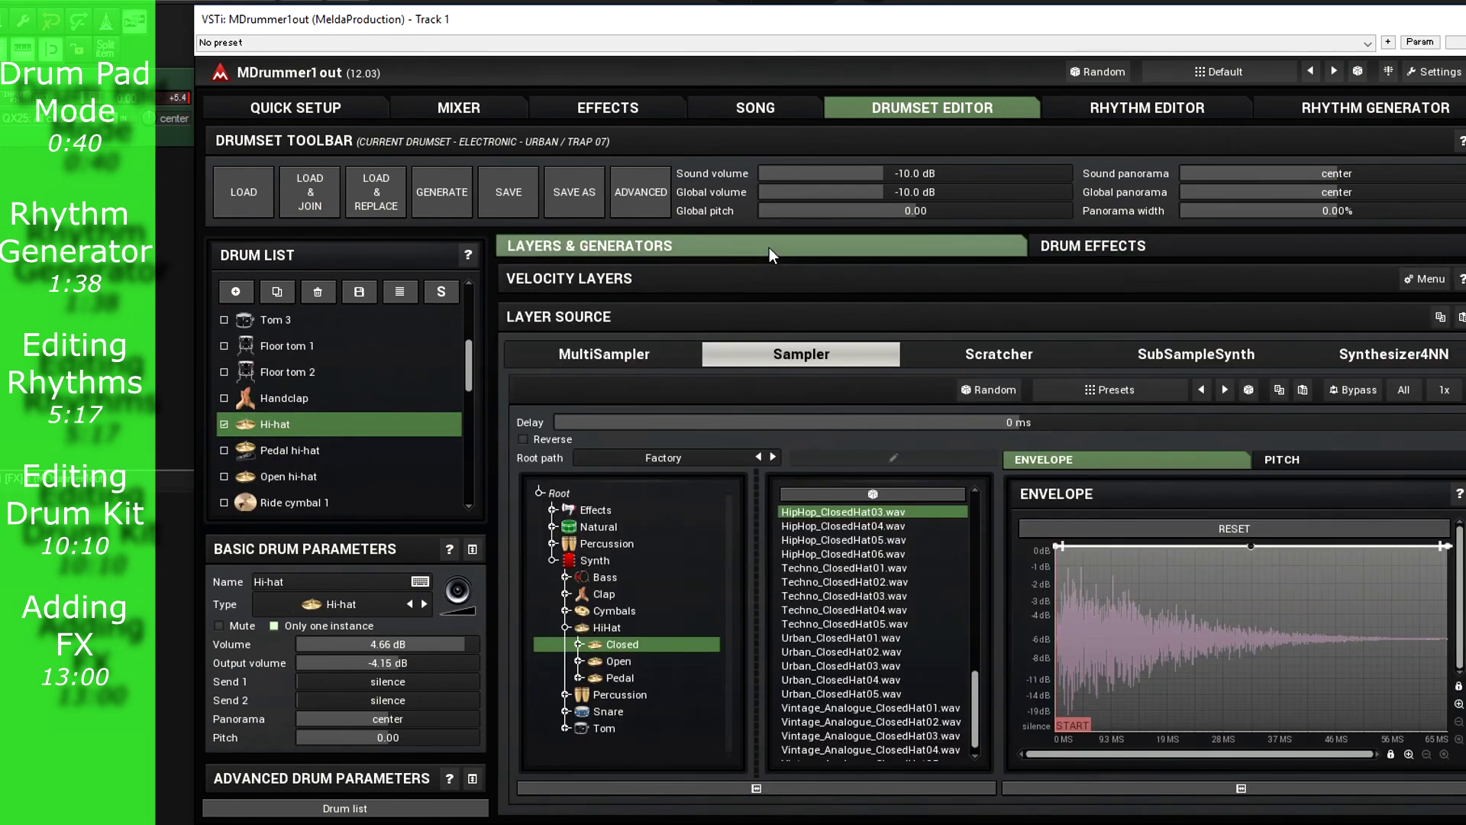
{"action": "left_click_drag", "start_coordinate": [1441, 546], "coordinate": [1443, 729]}
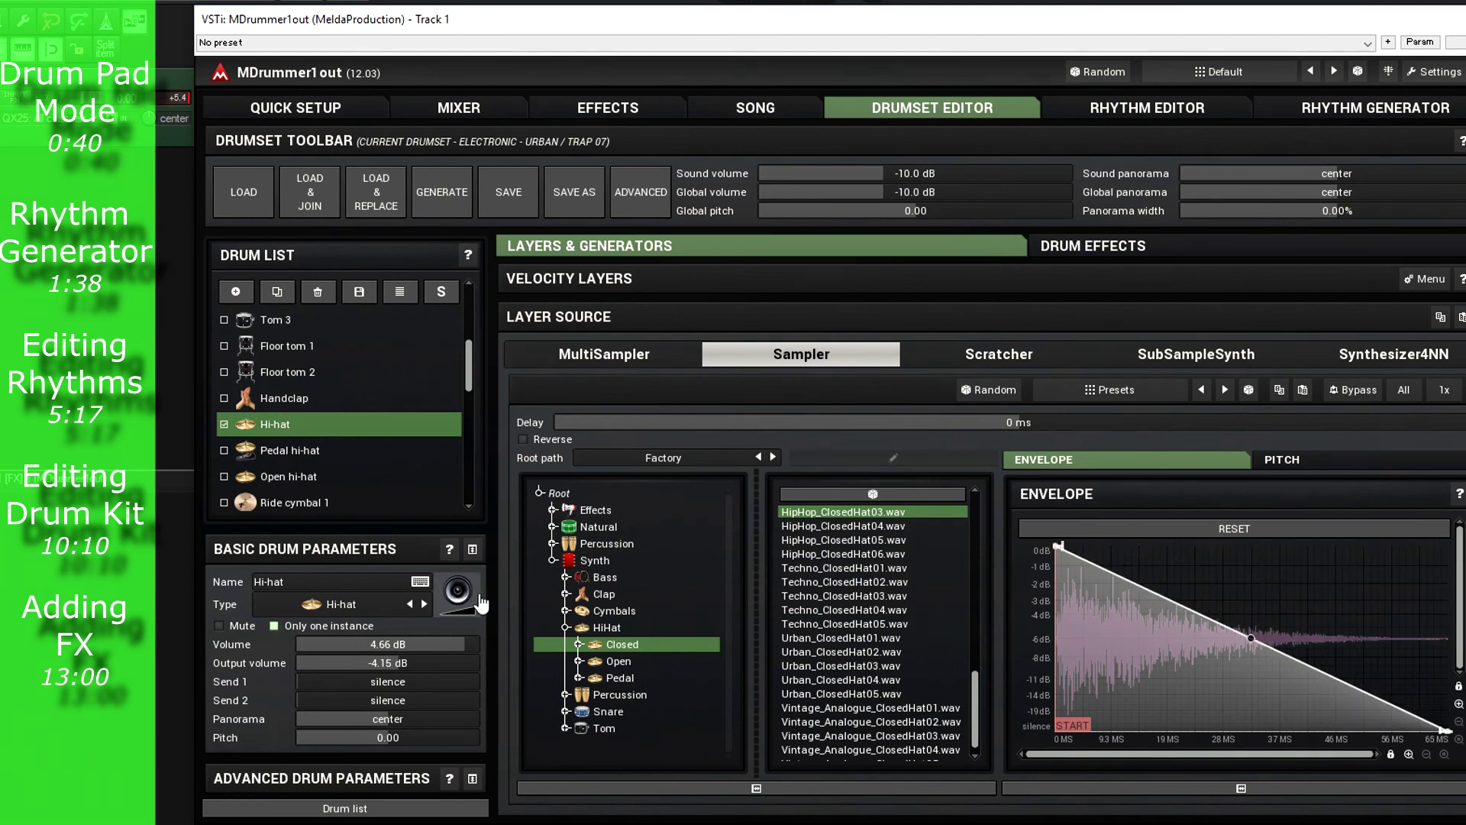
{"action": "double_click", "coordinate": [1254, 690]}
{"action": "left_click_drag", "start_coordinate": [1254, 690], "coordinate": [1265, 785]}
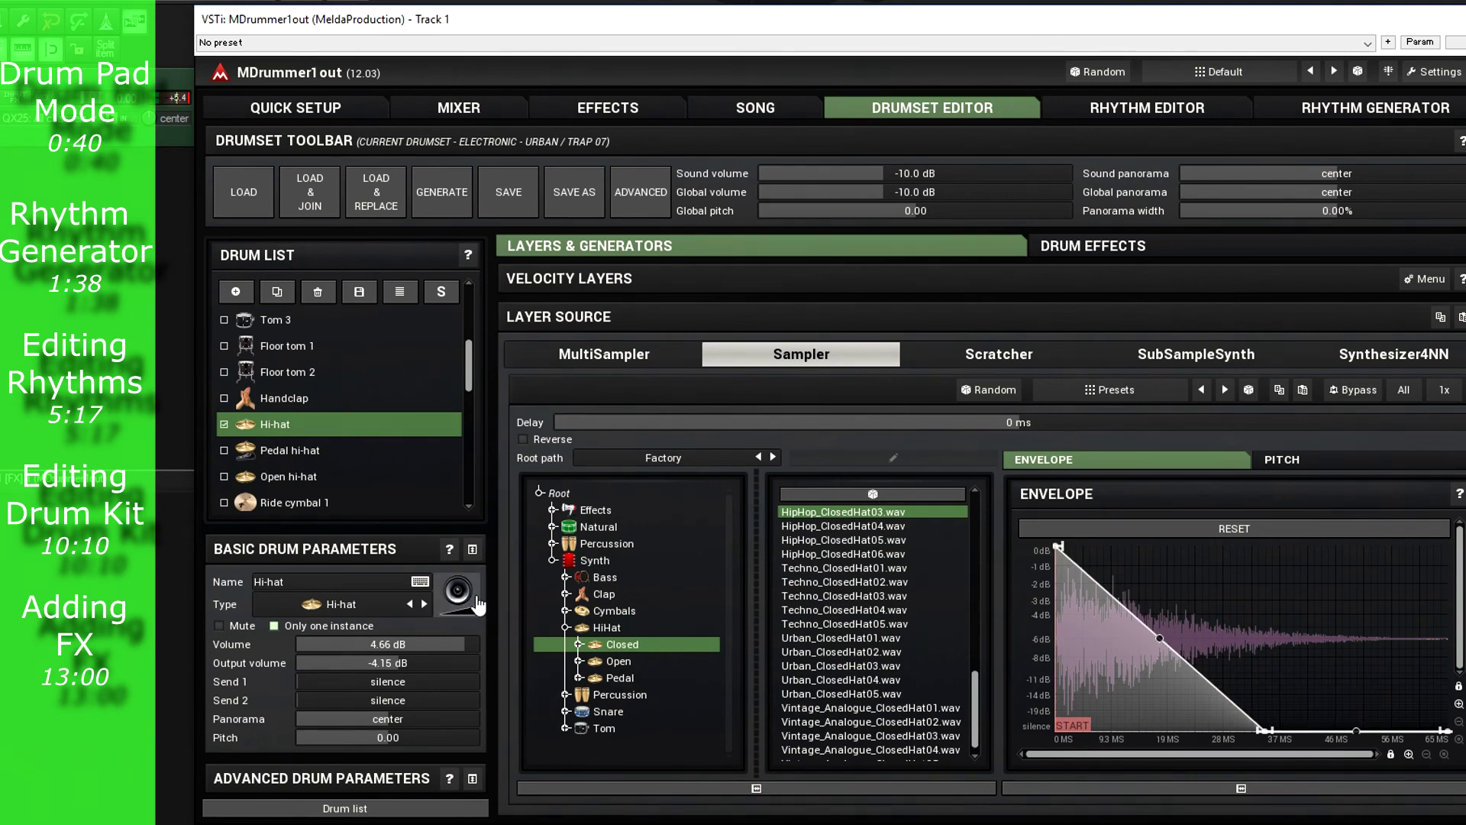
{"action": "left_click_drag", "start_coordinate": [1261, 731], "coordinate": [1306, 731]}
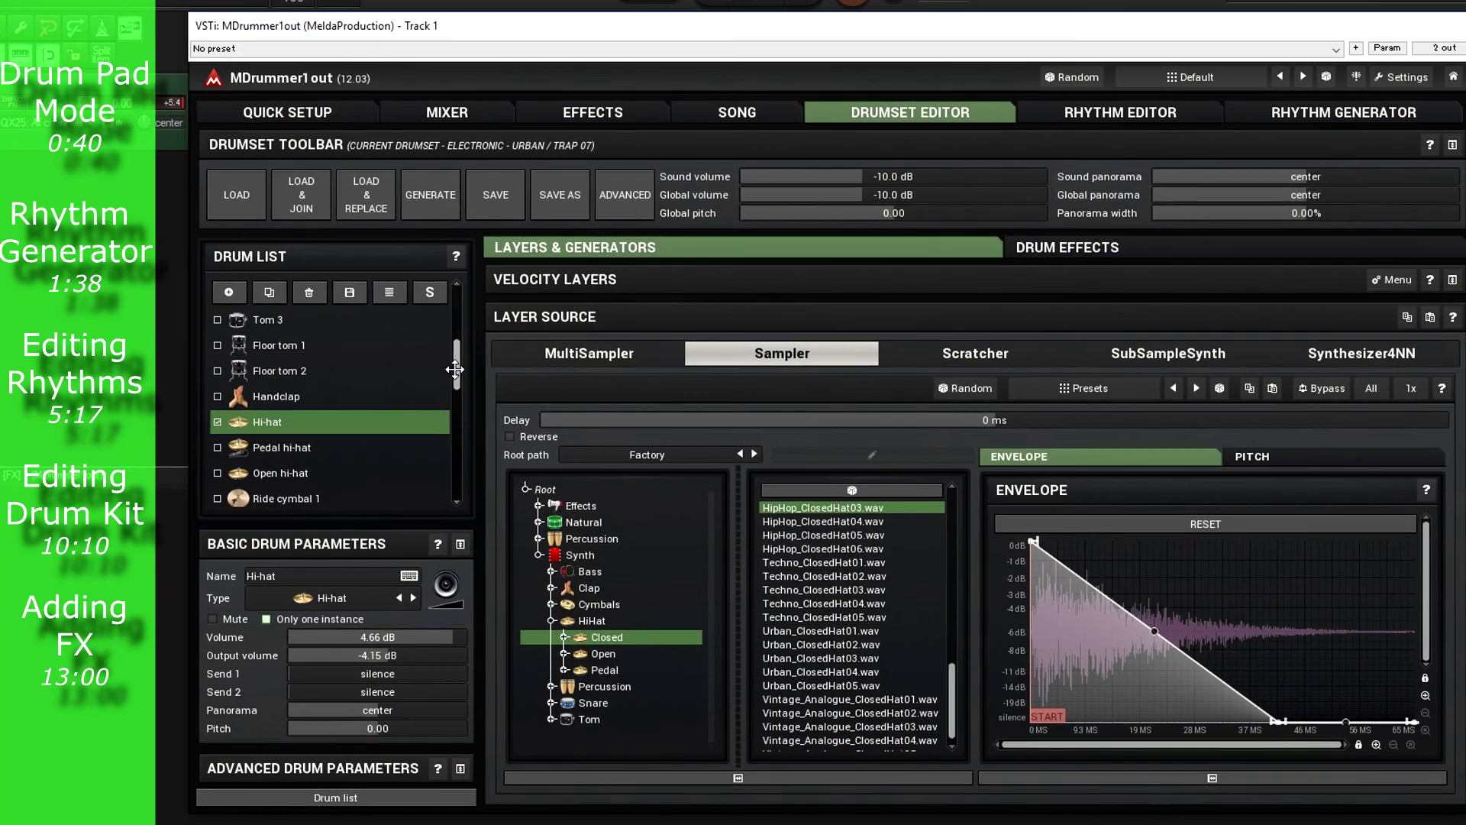
{"action": "mouse_move", "coordinate": [469, 365]}
{"action": "left_mouse_down"}
{"action": "mouse_move", "coordinate": [468, 494]}
{"action": "mouse_move", "coordinate": [438, 358]}
{"action": "mouse_move", "coordinate": [443, 370]}
{"action": "left_mouse_up"}
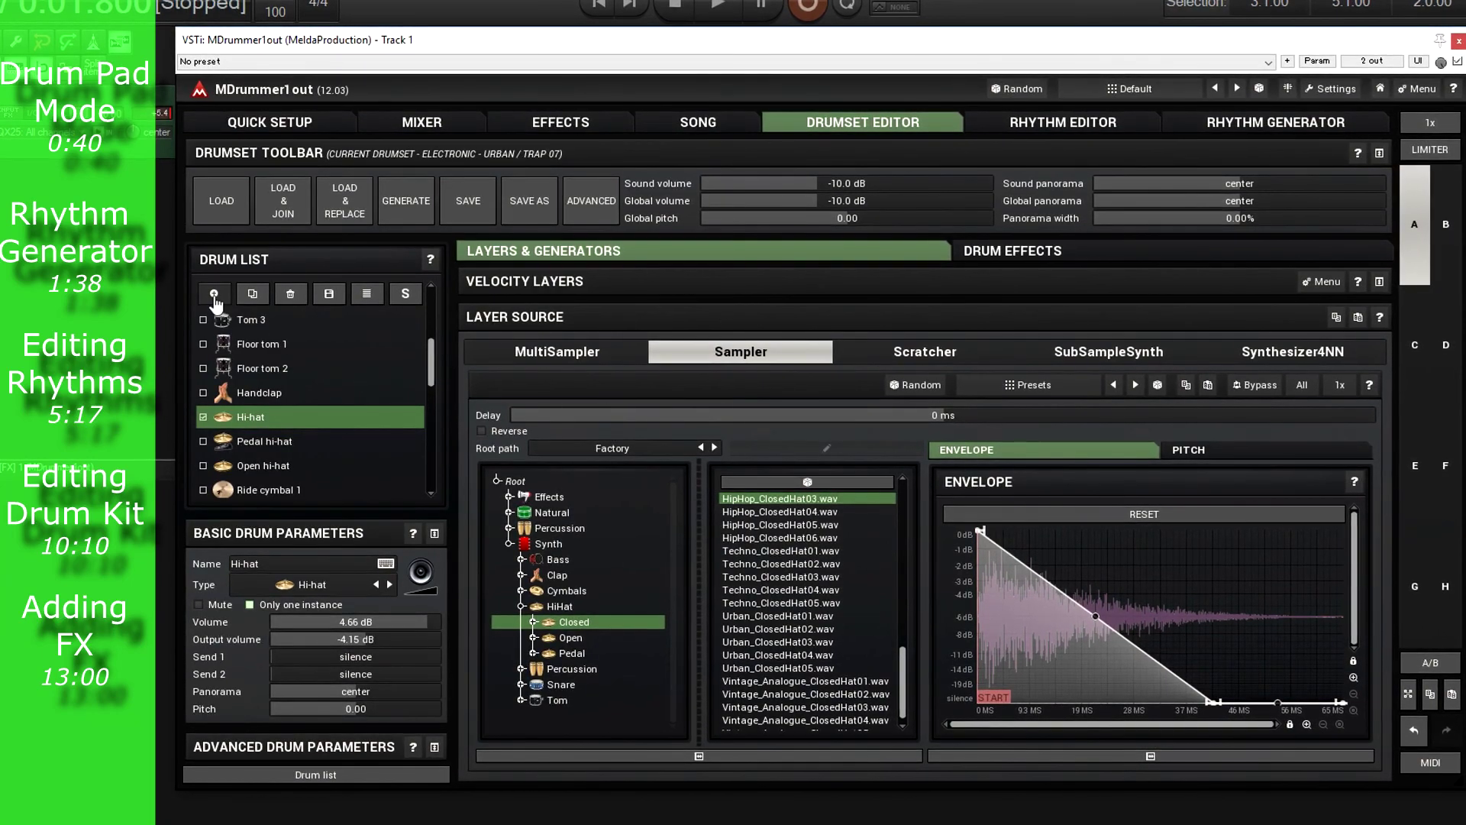
Cancel adding a new drum and switch to the Rhythm Generator to view the snare, bass drum and handclap pattern
{"action": "left_click", "coordinate": [214, 294]}
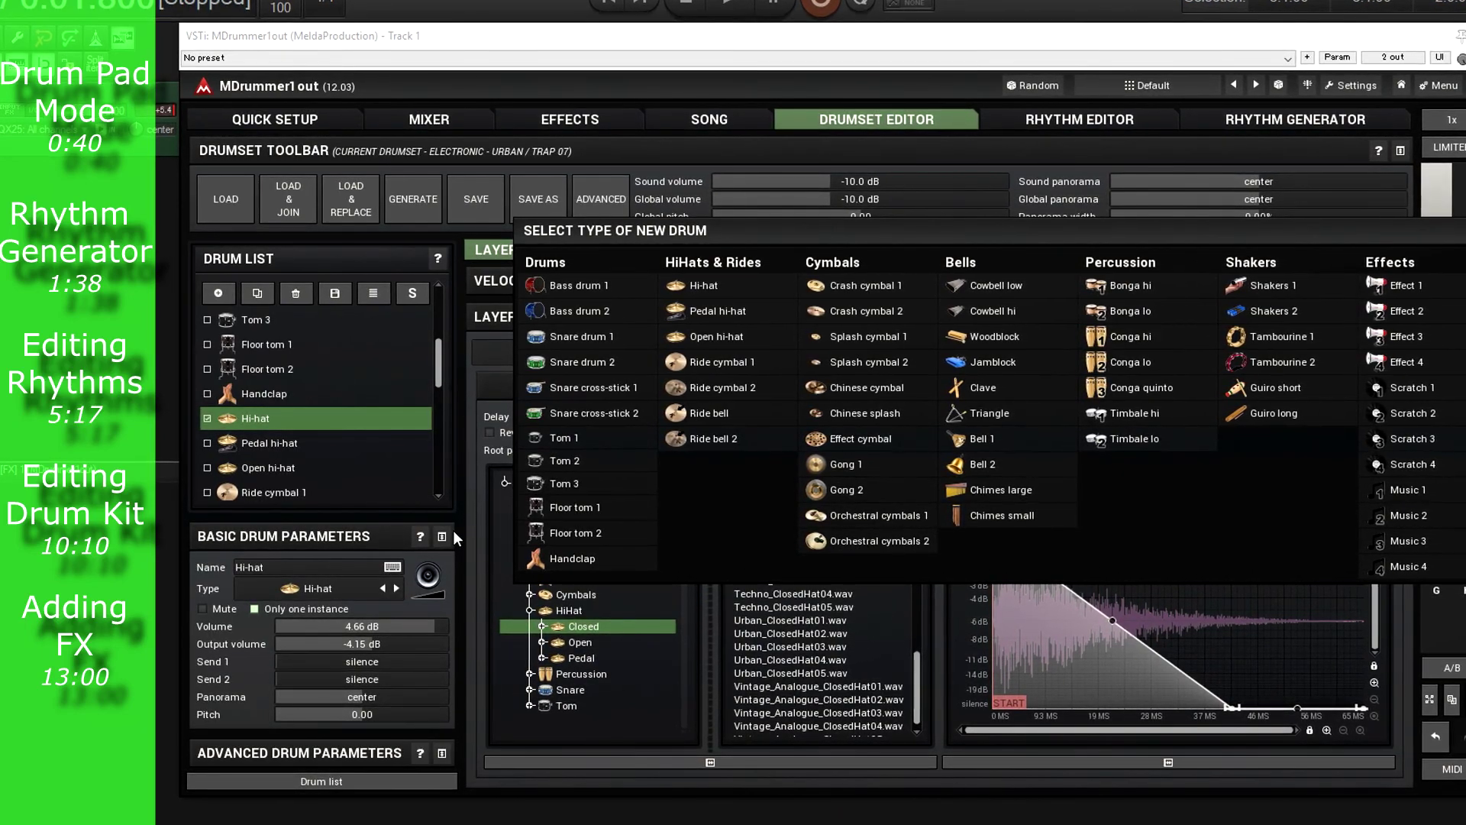
{"action": "left_click", "coordinate": [452, 515]}
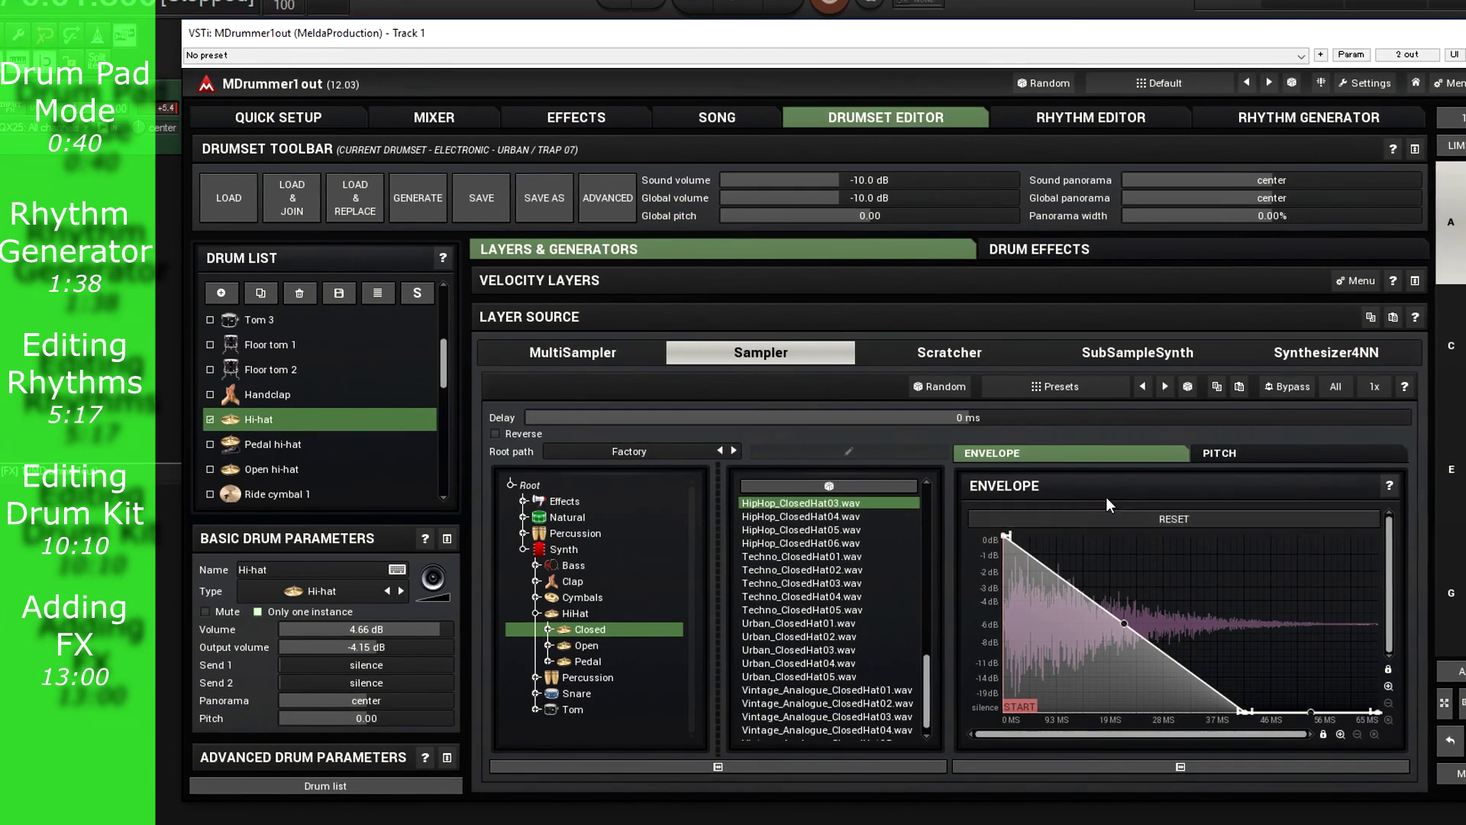
{"action": "left_click", "coordinate": [1334, 115]}
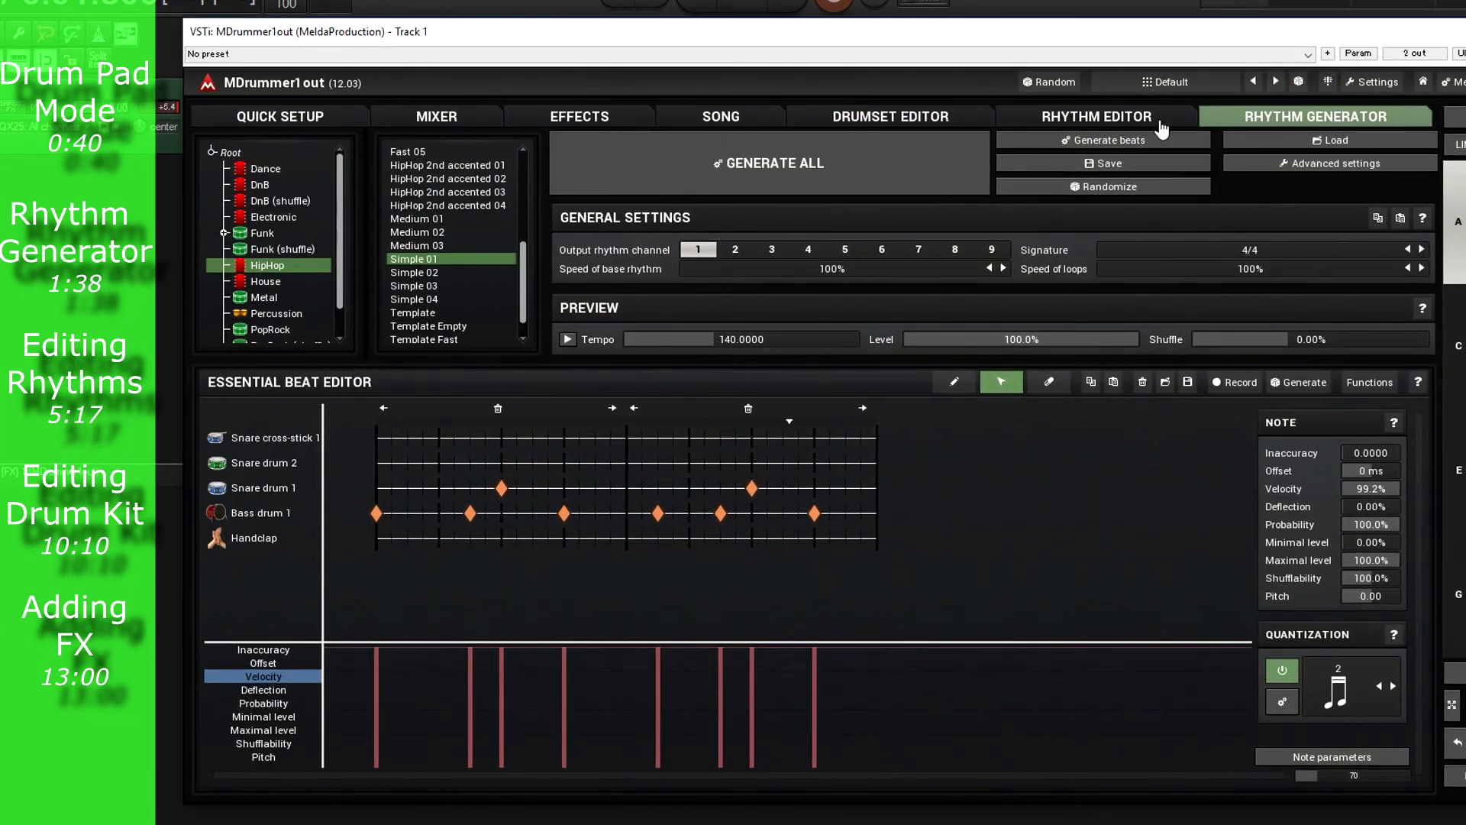
Glance at the Rhythm Editor, then return to the Drumset Editor showing the Hi-hat's short envelope
{"action": "left_click", "coordinate": [1162, 123]}
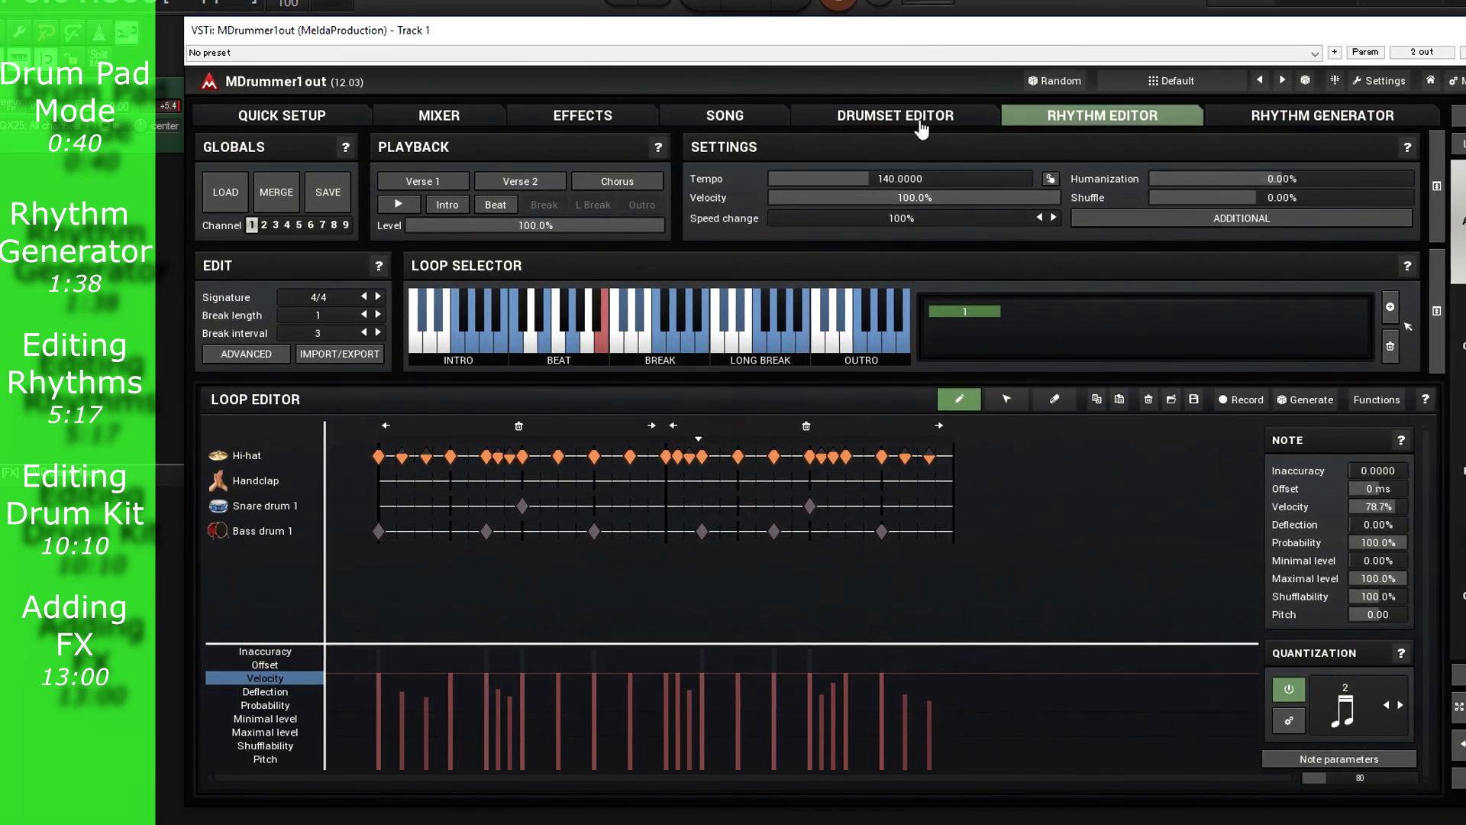
{"action": "left_click", "coordinate": [923, 129]}
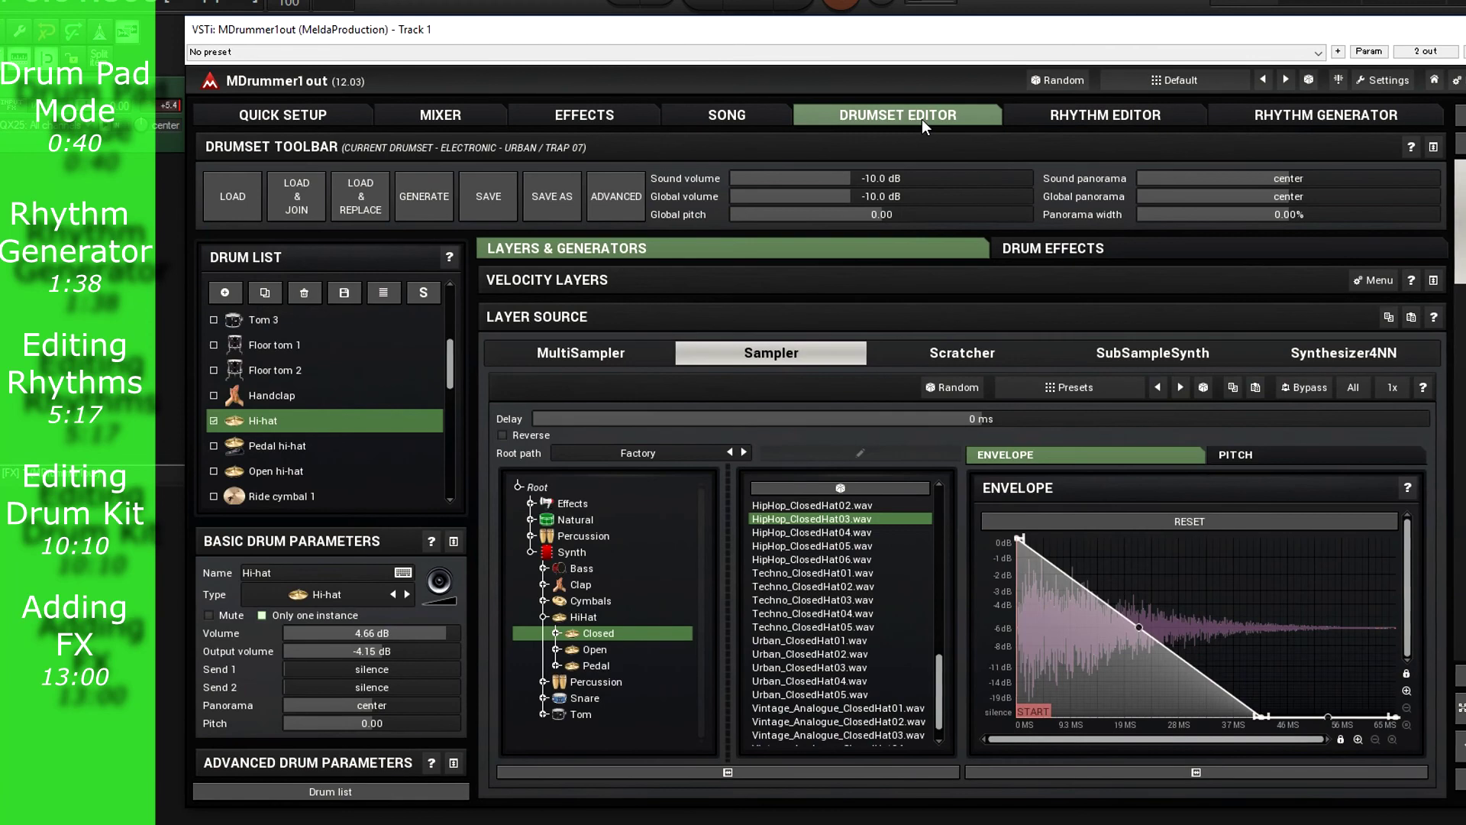